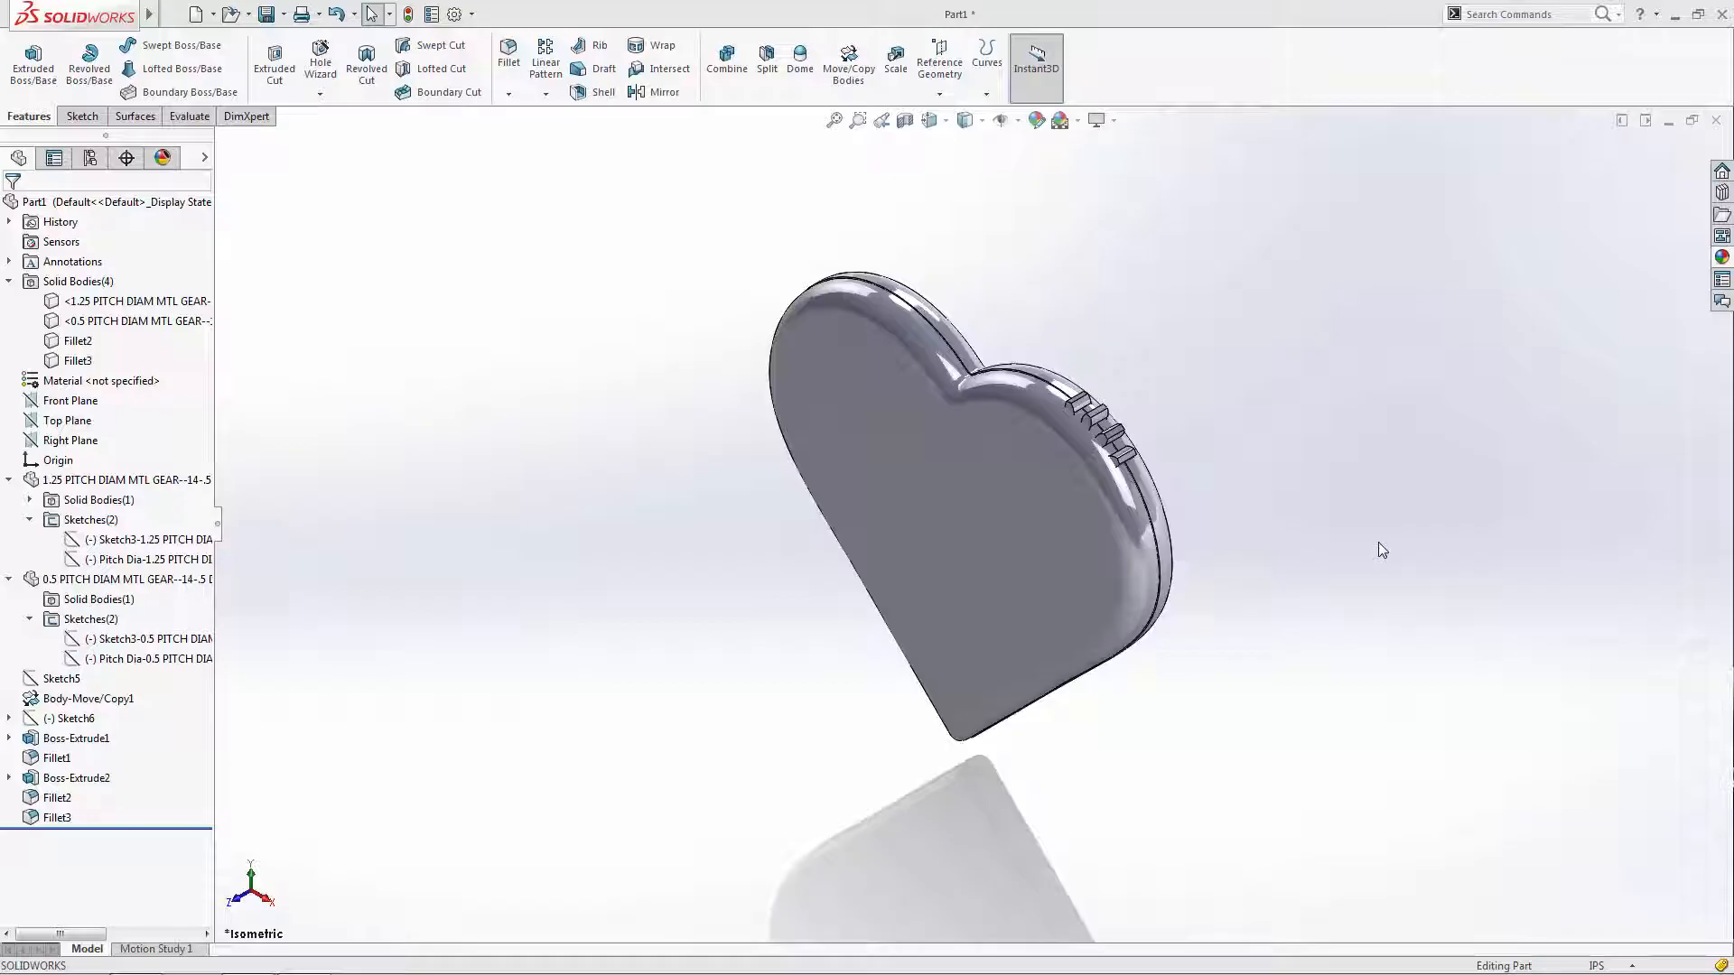
- Hide the front heart-shaped cover body to expose the gears, and orient the model to the front view
left_click(1144, 572)
left_click(1208, 523)
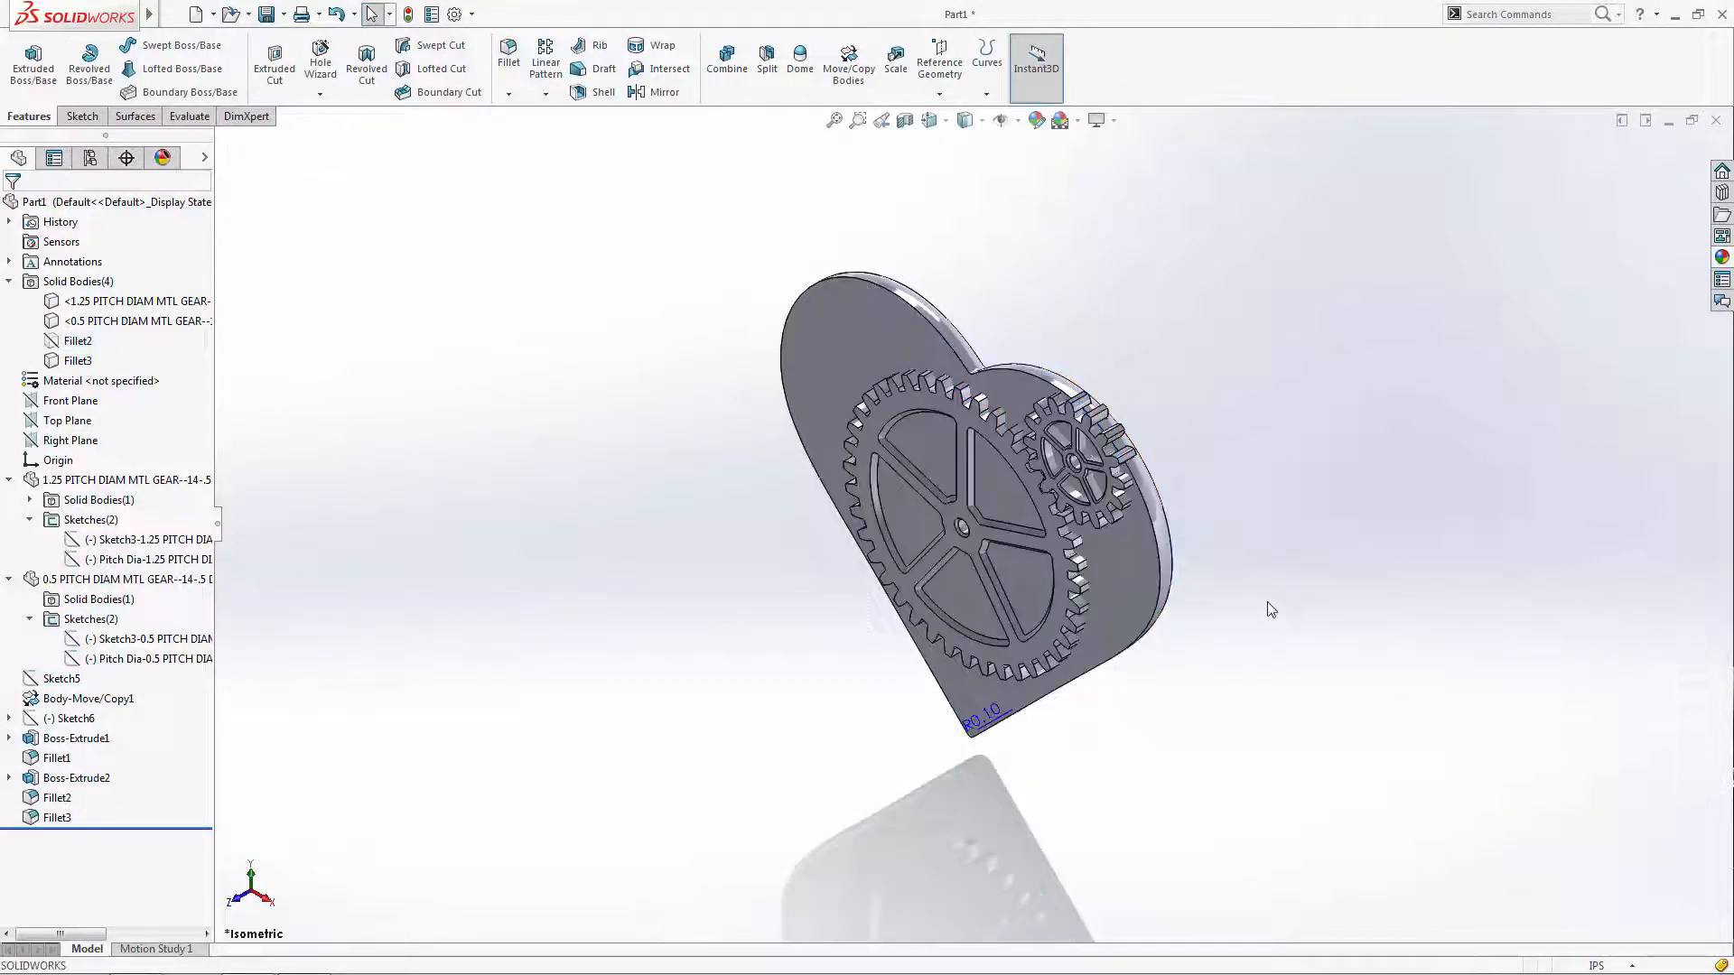
left_click(930, 120)
left_click(958, 193)
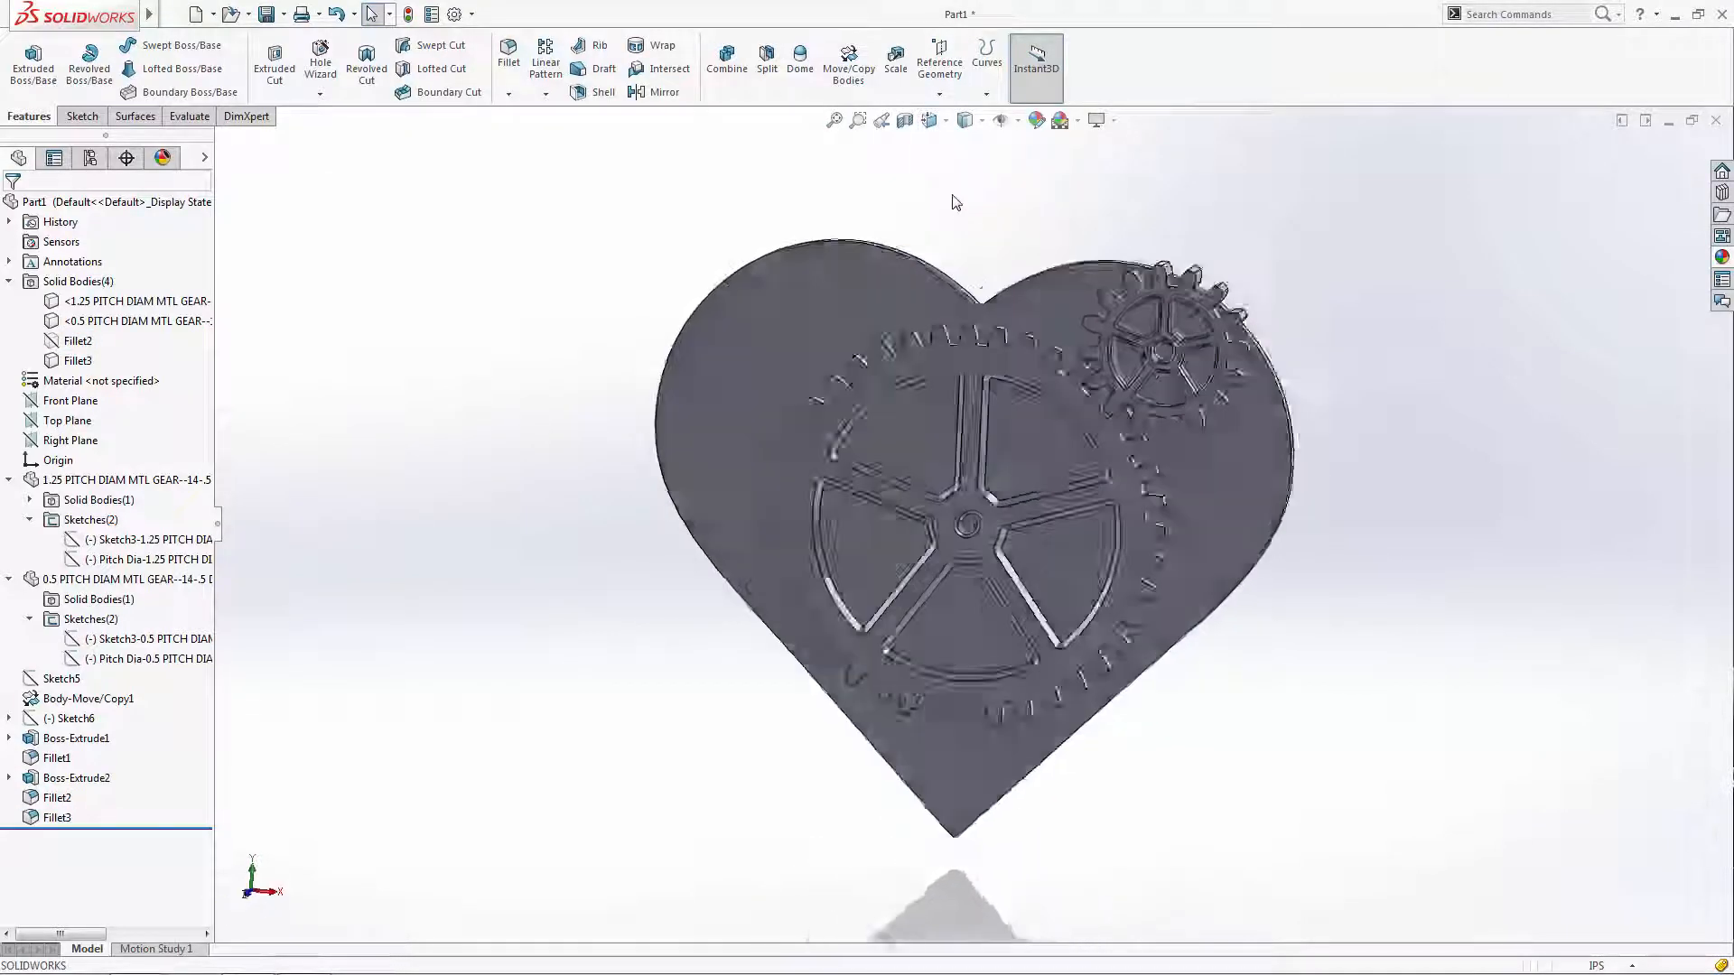
- Create a sketch on the remaining heart body's flat face by converting the heart's outline into sketch entities
left_click(1063, 275)
left_click(1110, 228)
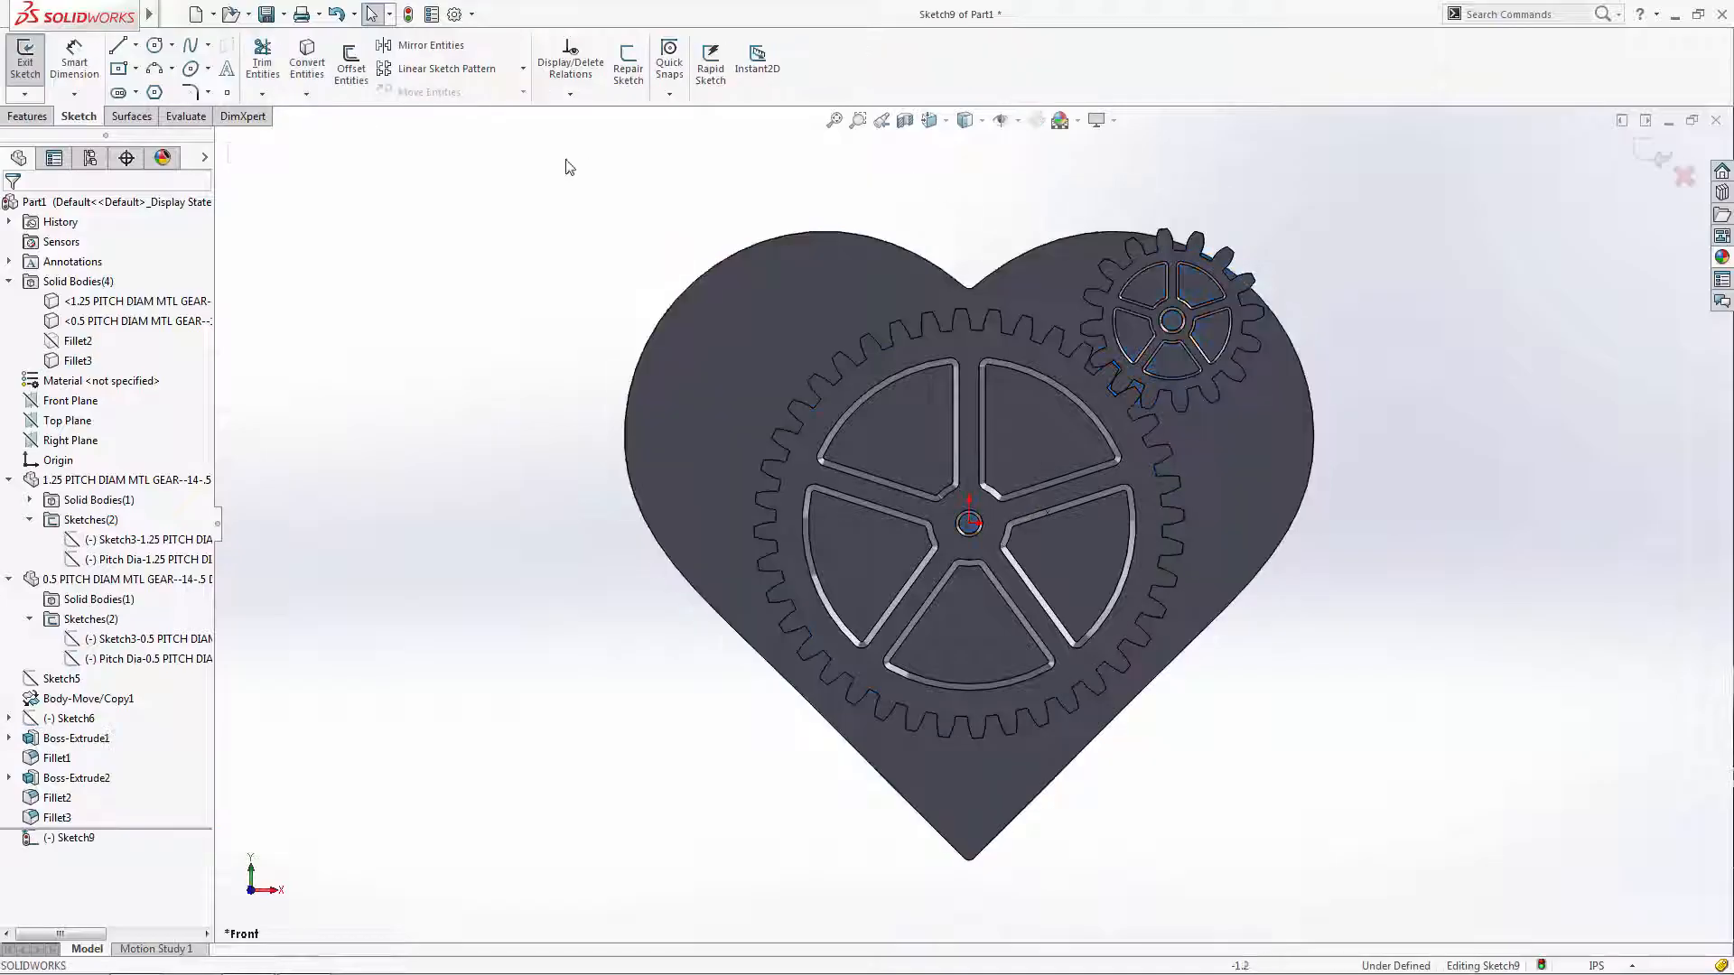
left_click(306, 63)
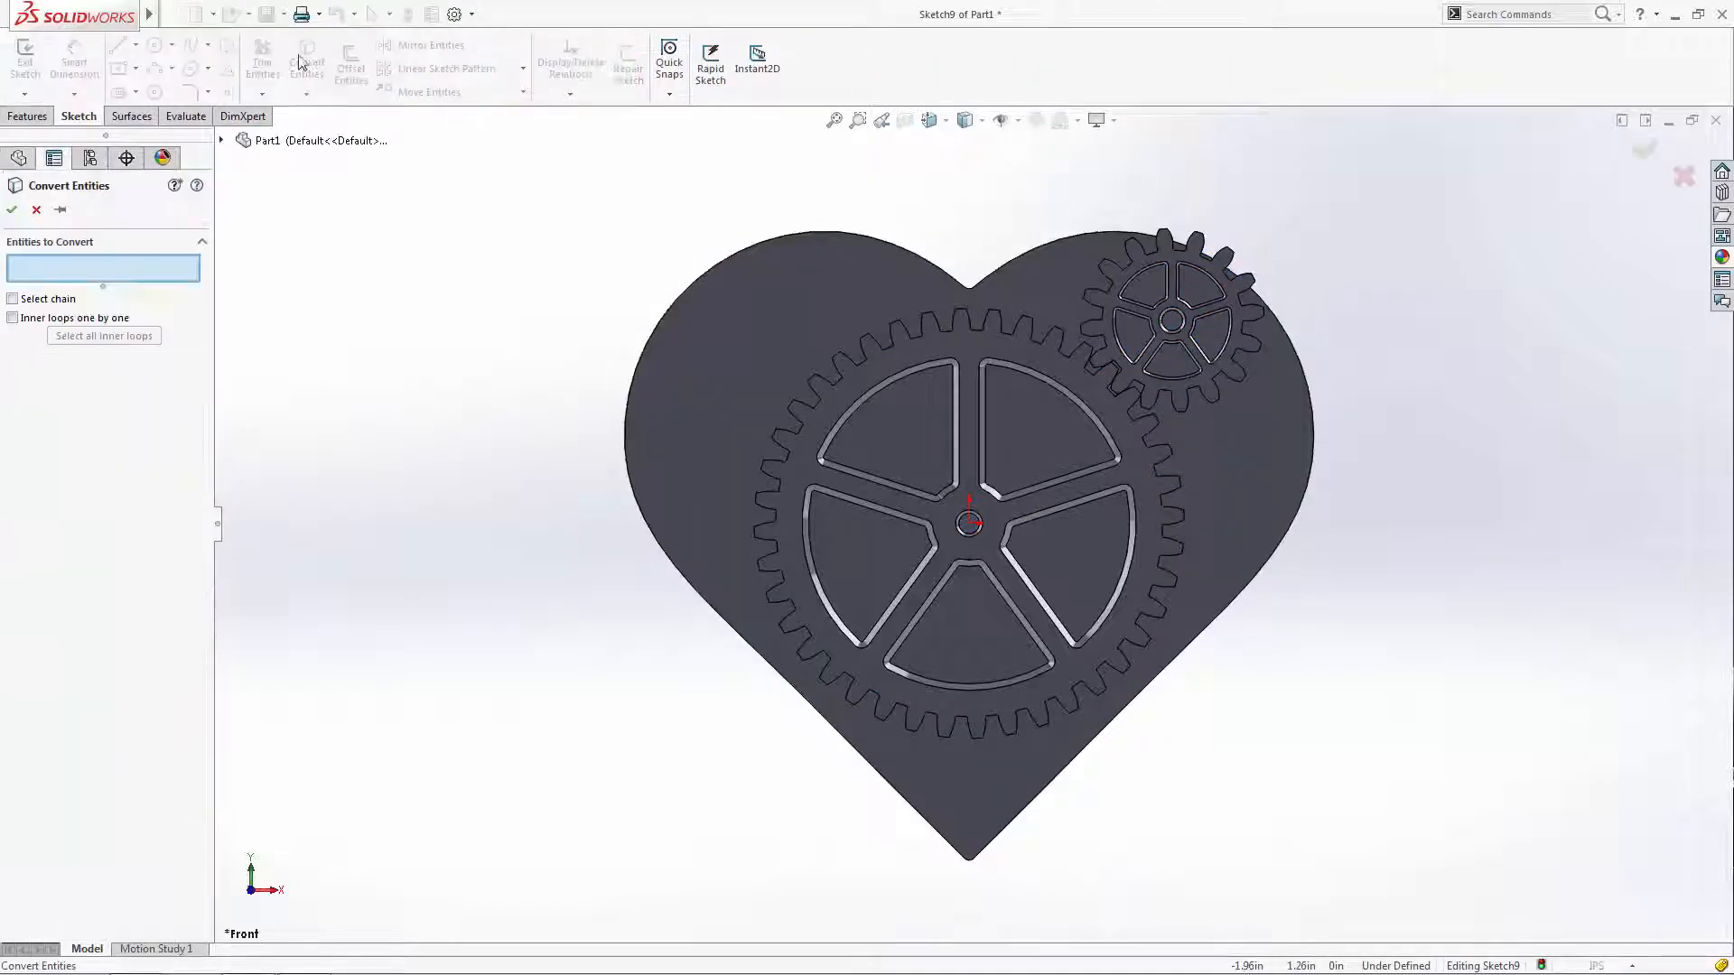
left_click(784, 286)
left_click(1649, 149)
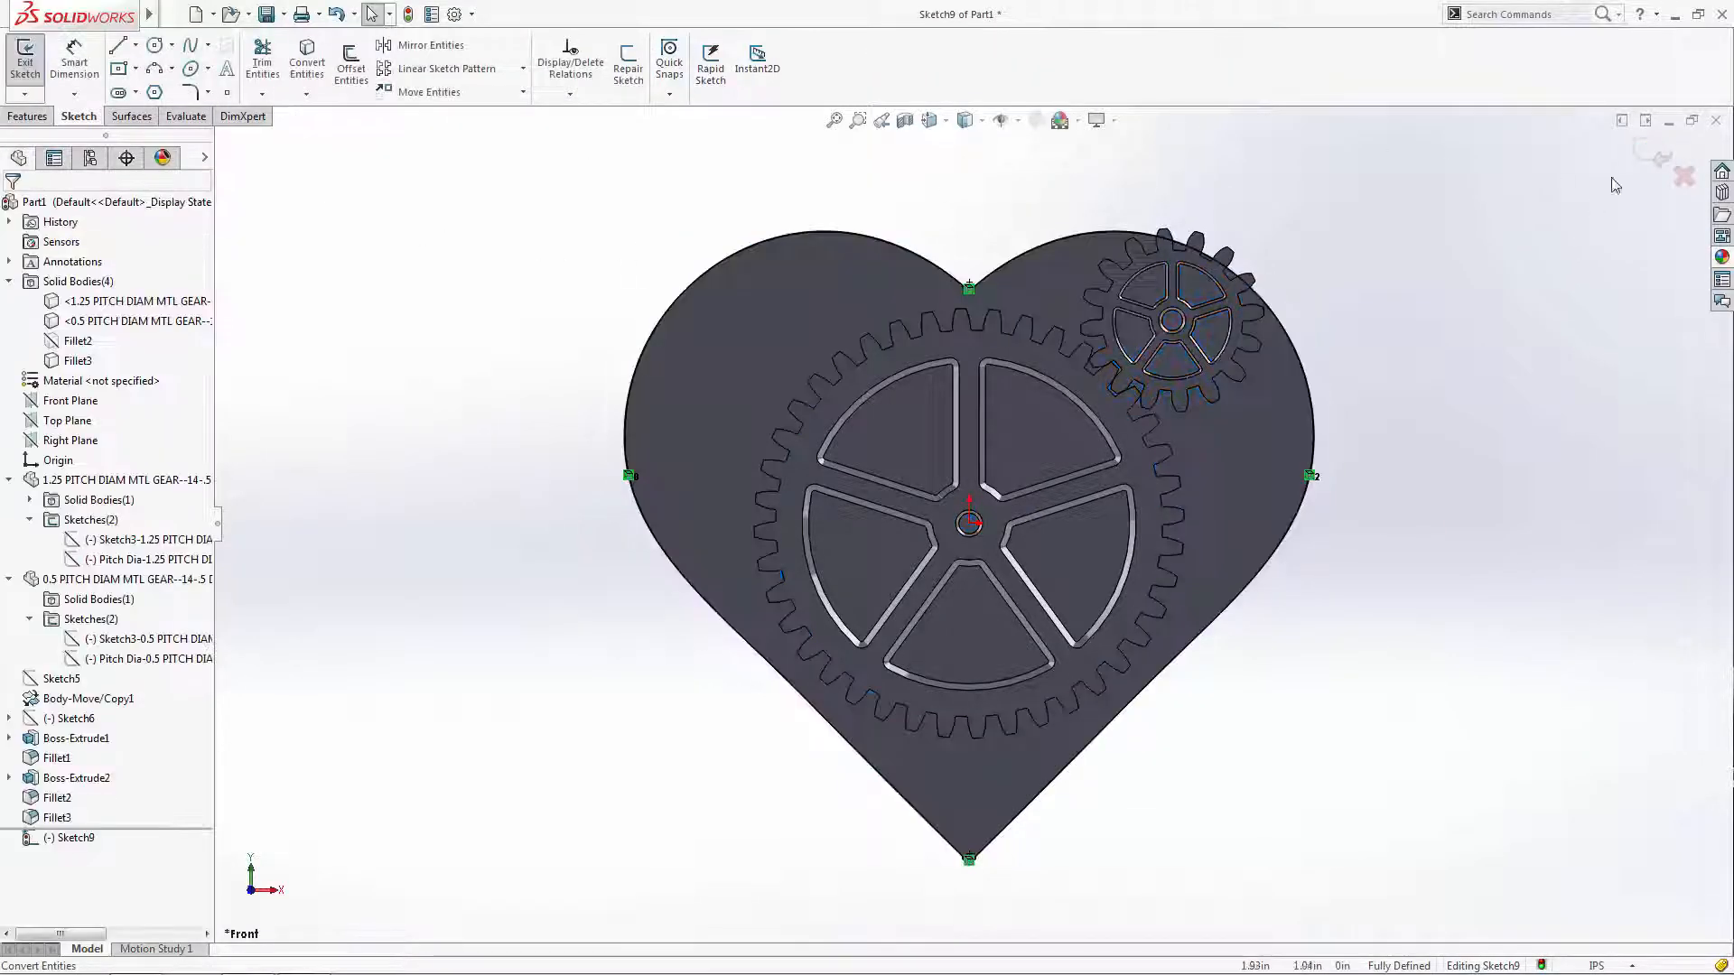
left_click(1648, 147)
left_click(1396, 214)
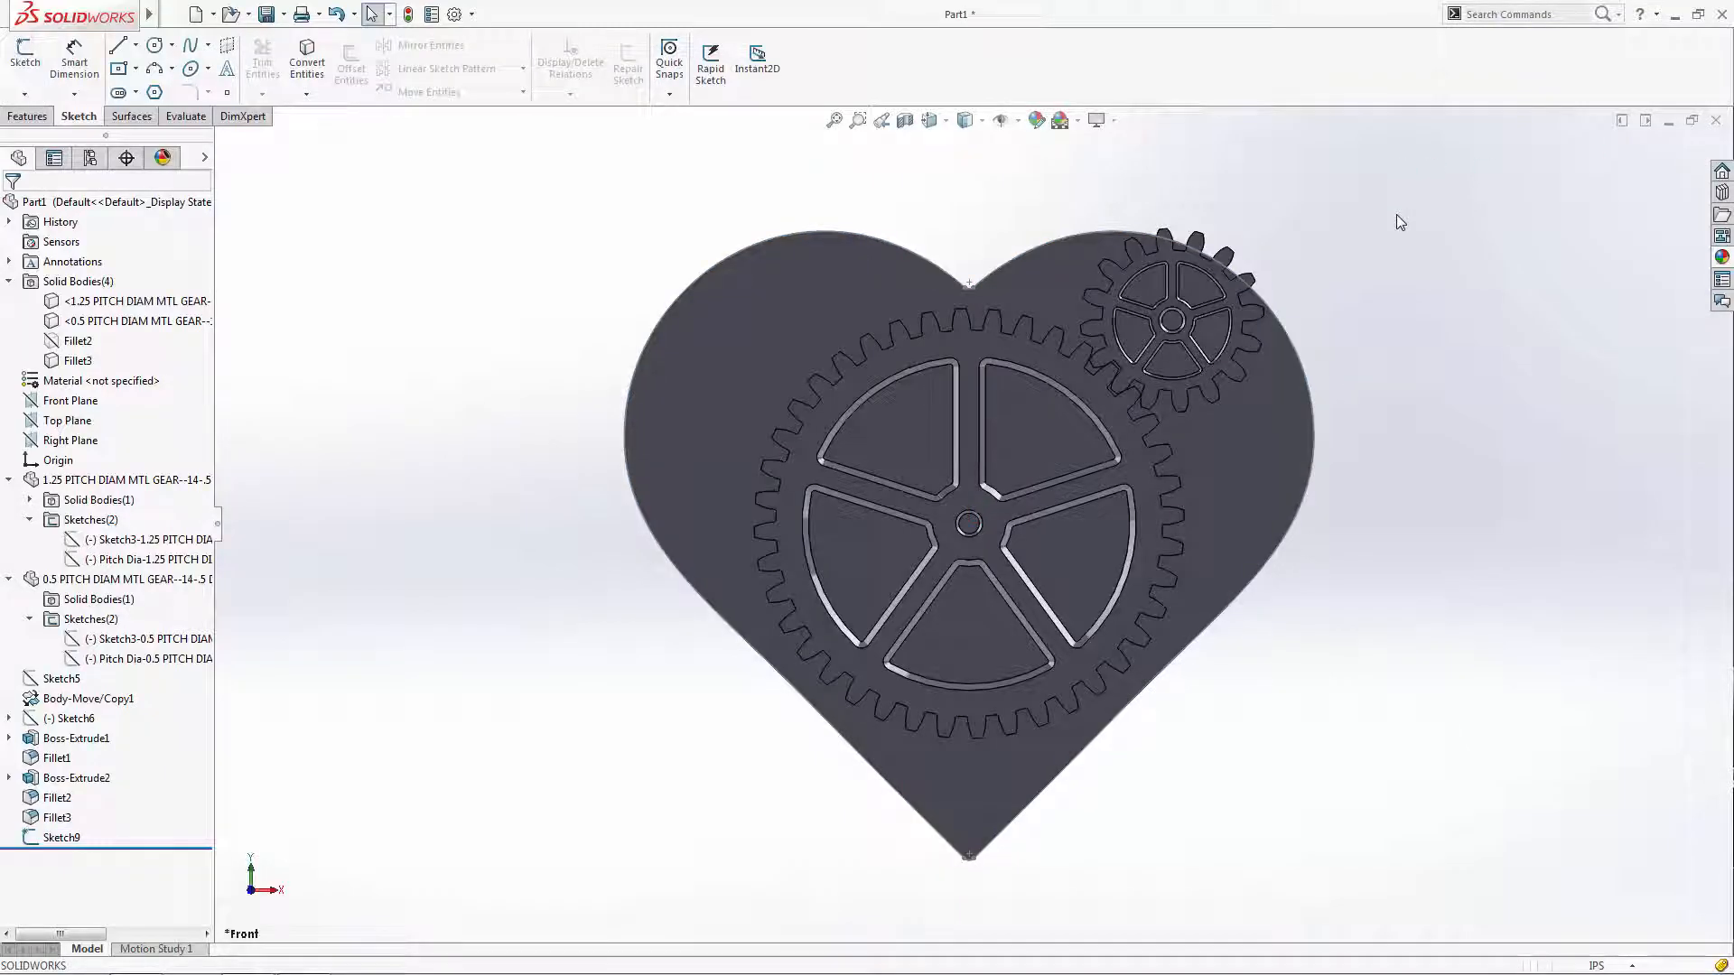
- In a new sketch on the heart face, draw centerlines from its upper edge, about 0.04 in outward and 0.02 in inward
left_click(1059, 271)
left_click(1111, 217)
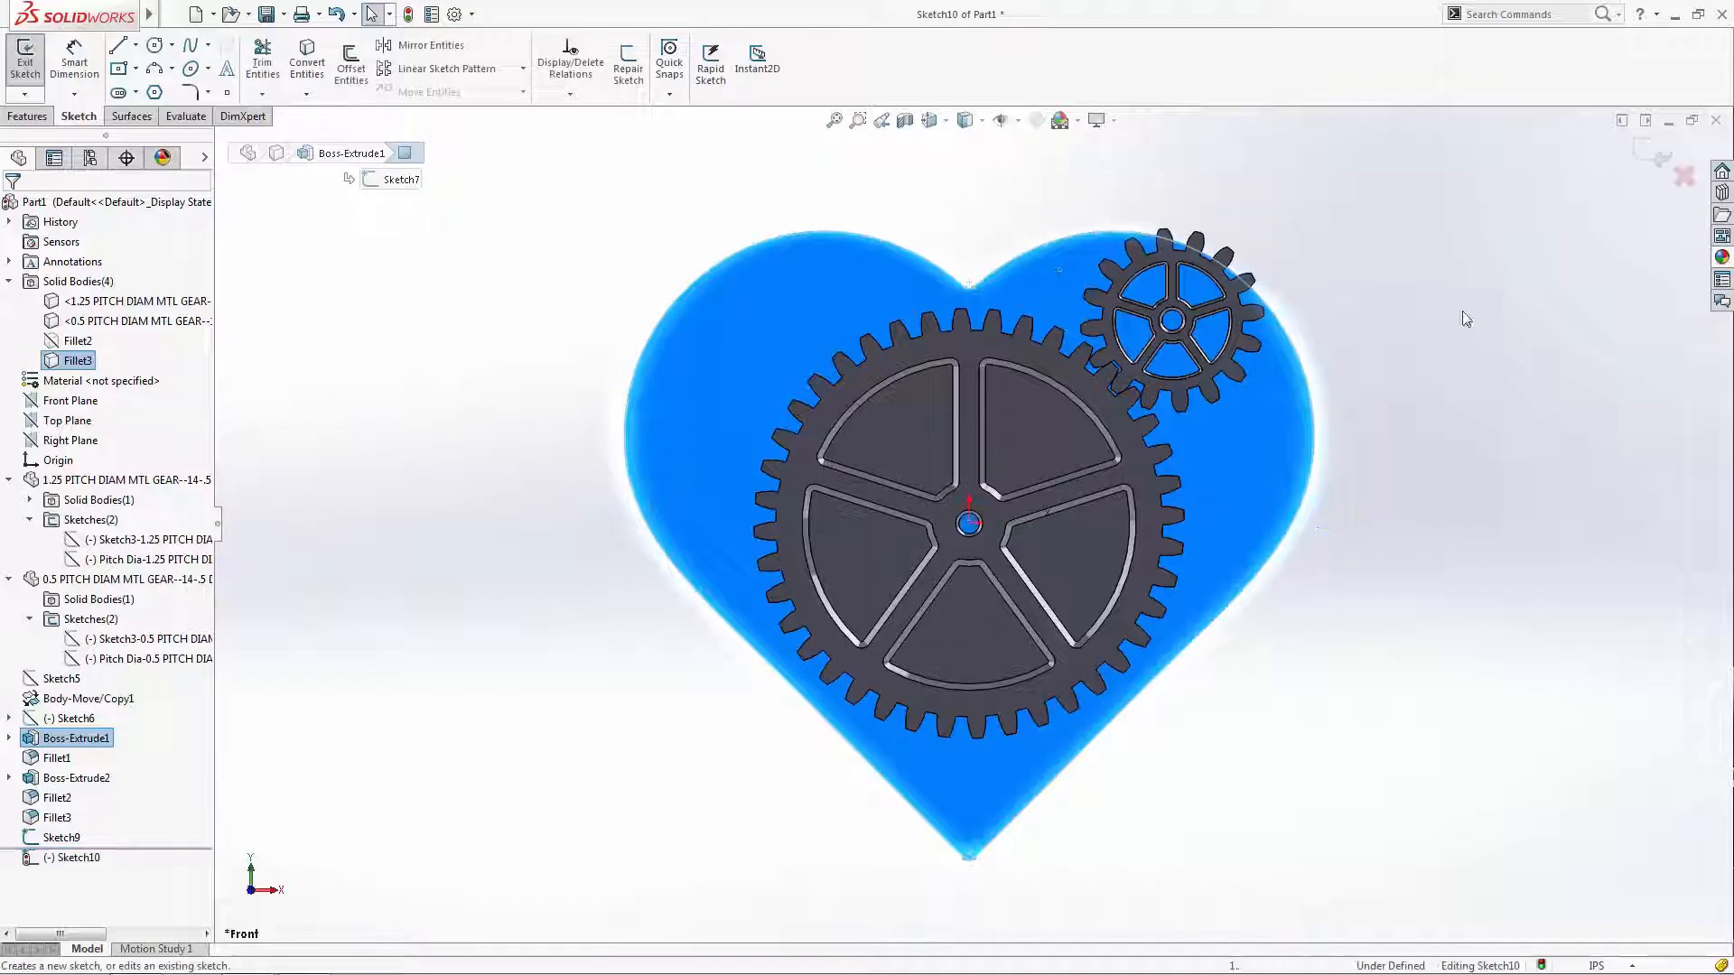
scroll(1058, 273, "down", 10)
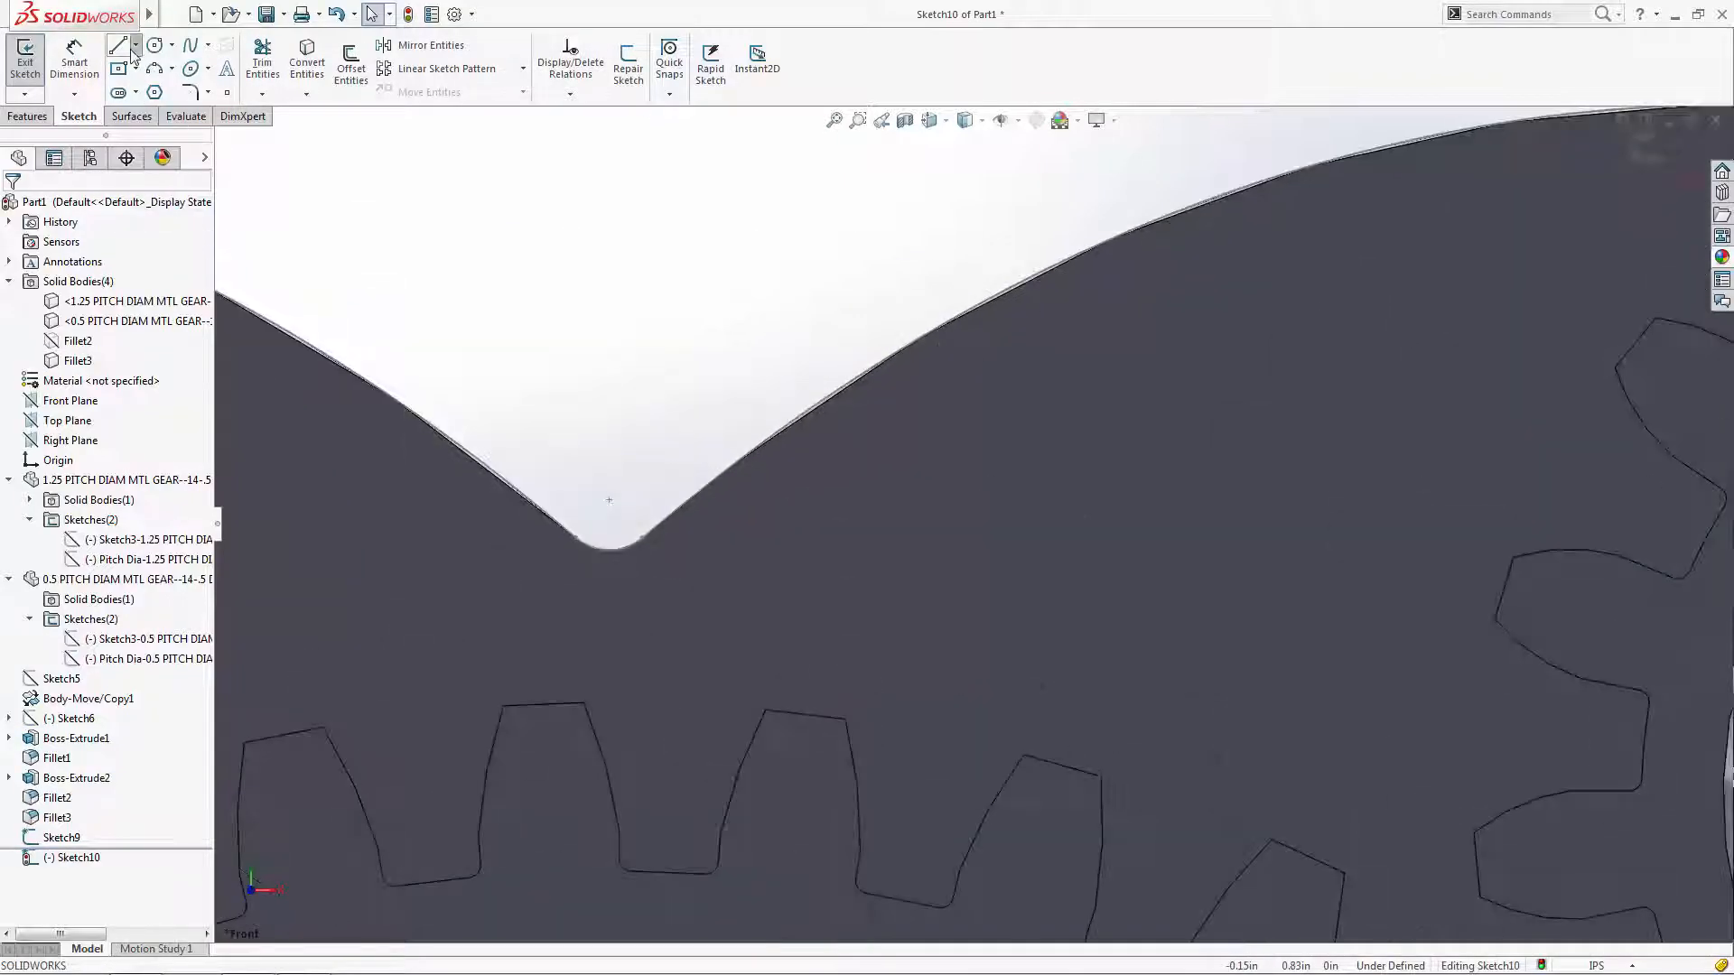
left_click(134, 45)
left_click(158, 74)
left_click(890, 354)
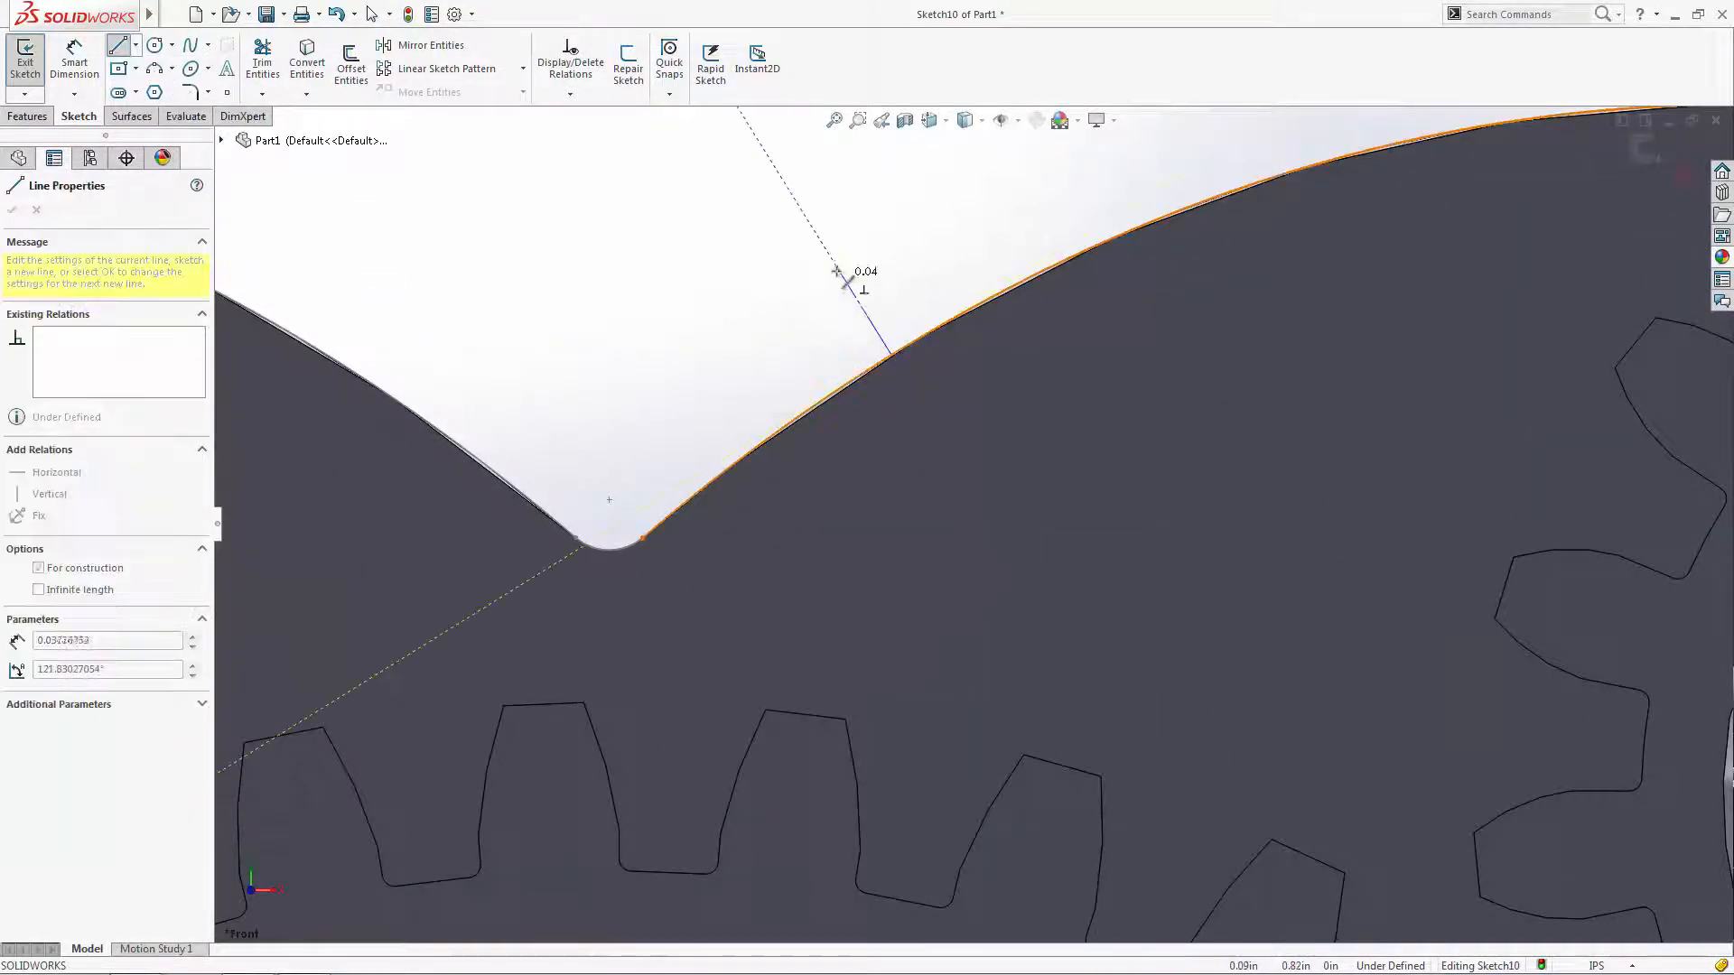
double_click(837, 271)
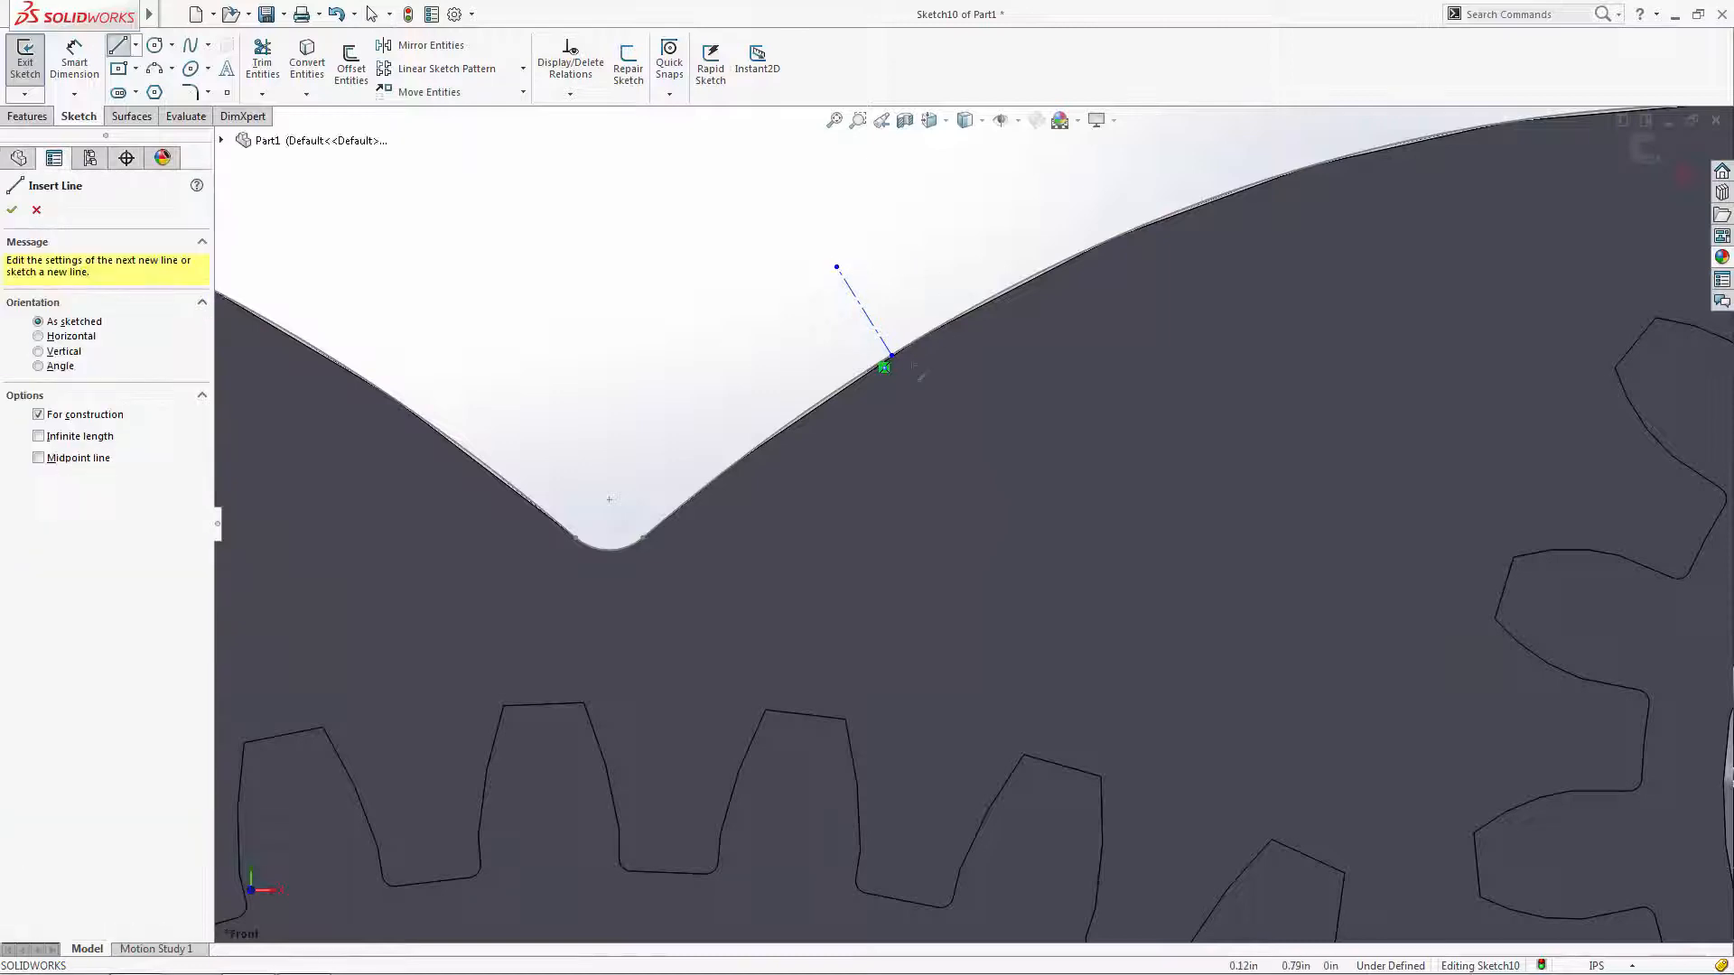
left_click(891, 355)
double_click(920, 409)
key("Escape")
- Make the two centerlines collinear and constrain them perpendicular to the heart's outline spline
left_click(908, 386)
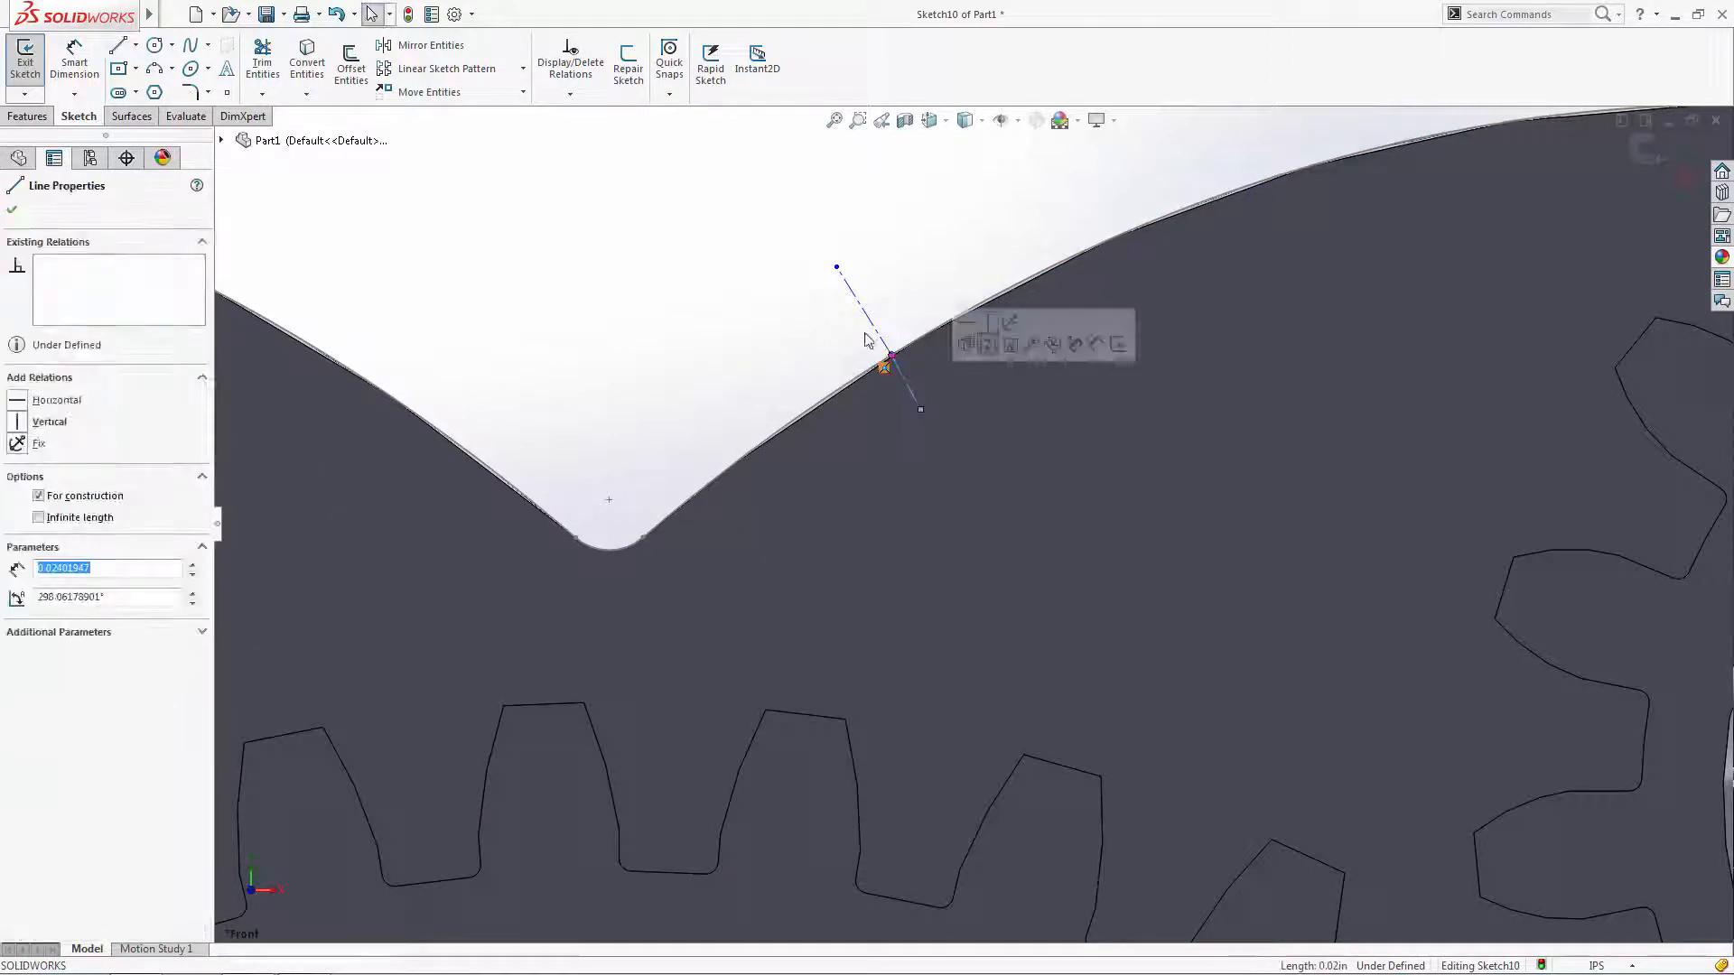
left_click(867, 312, "ctrl")
left_click(53, 543)
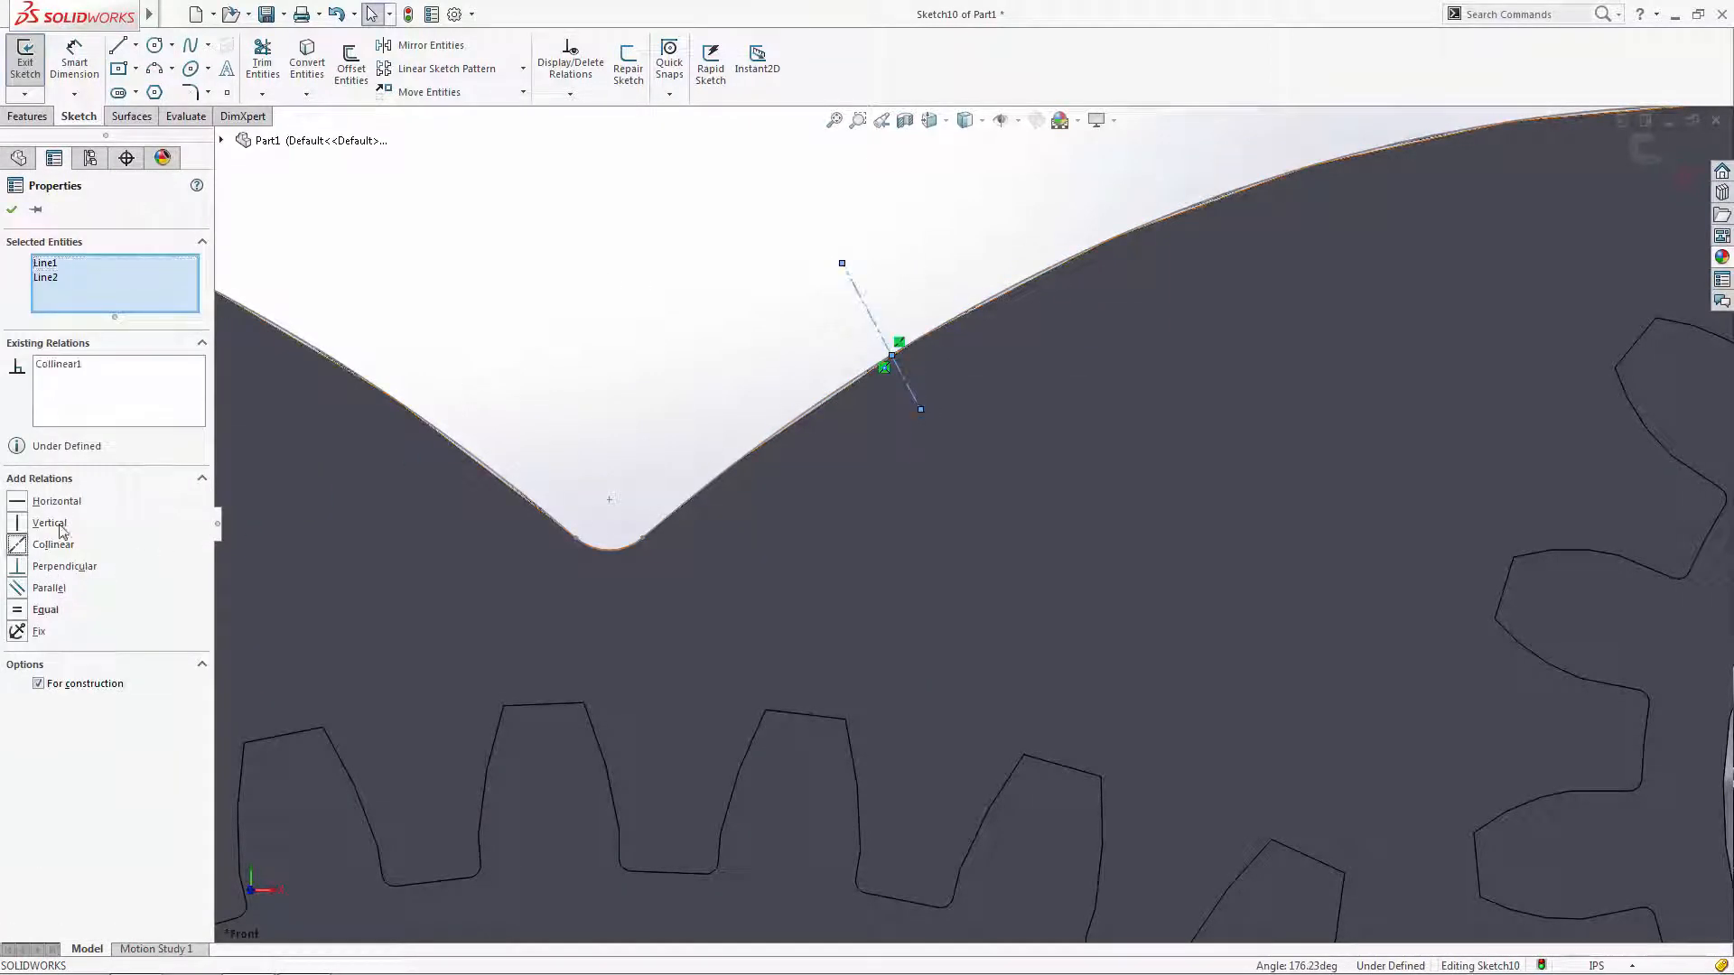
left_click(819, 327)
left_click(861, 300)
left_click(947, 323, "ctrl")
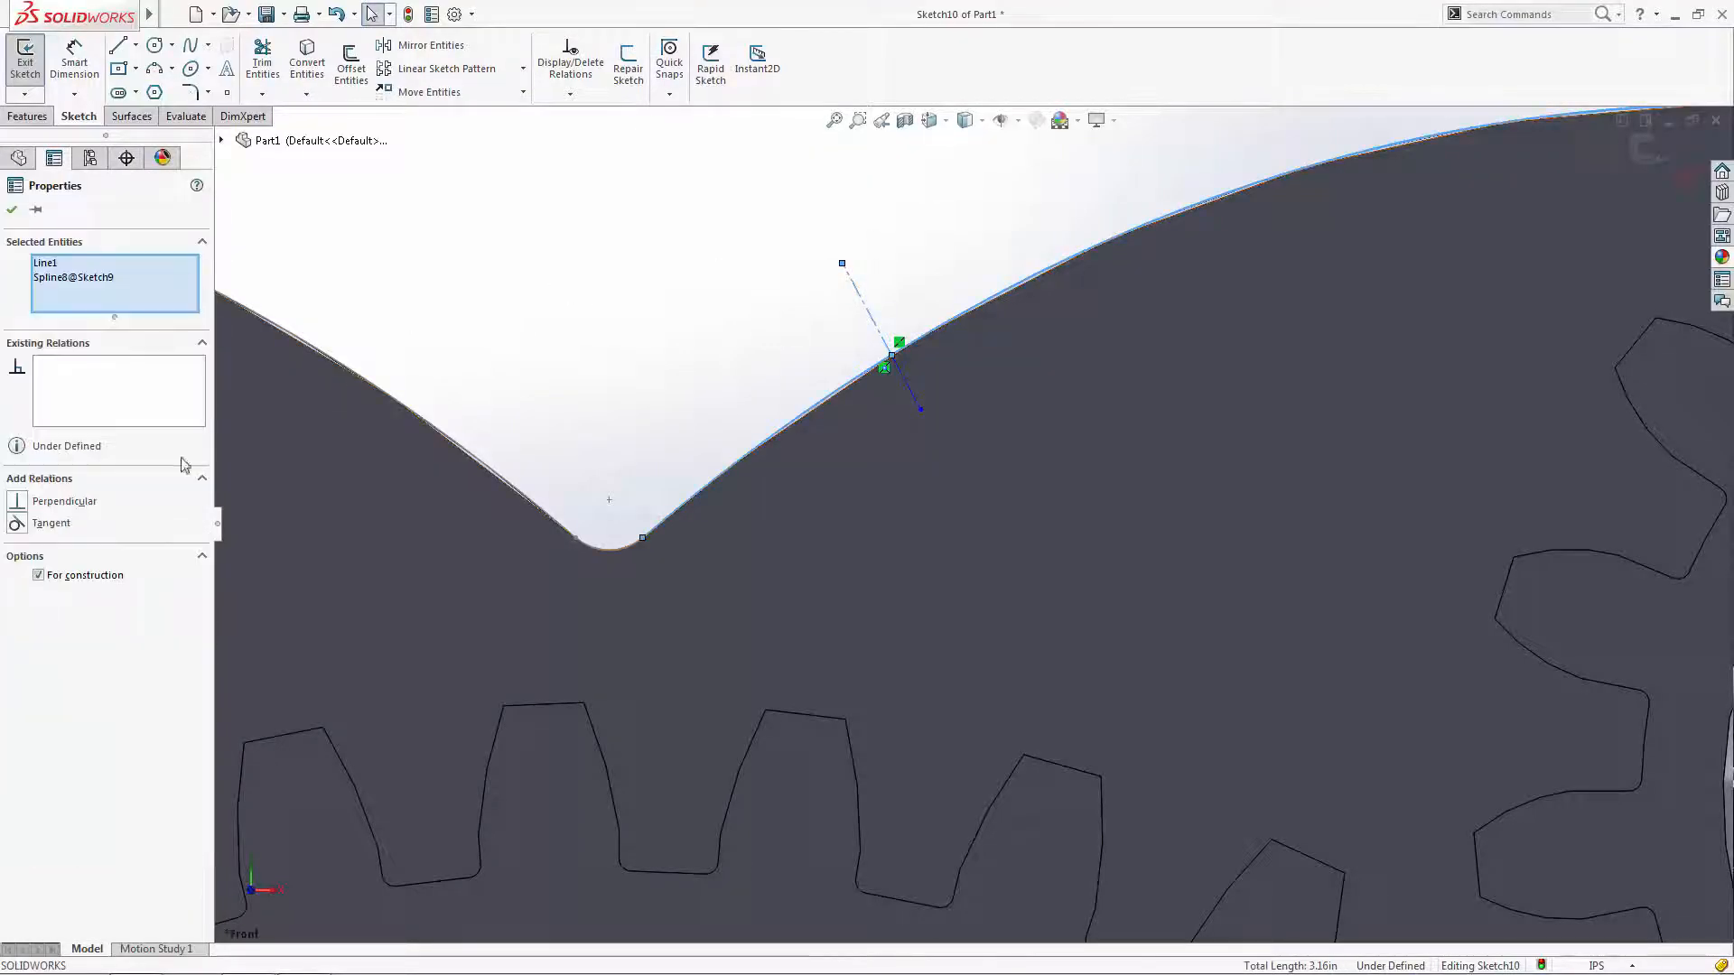
left_click(27, 503)
left_click(1040, 220)
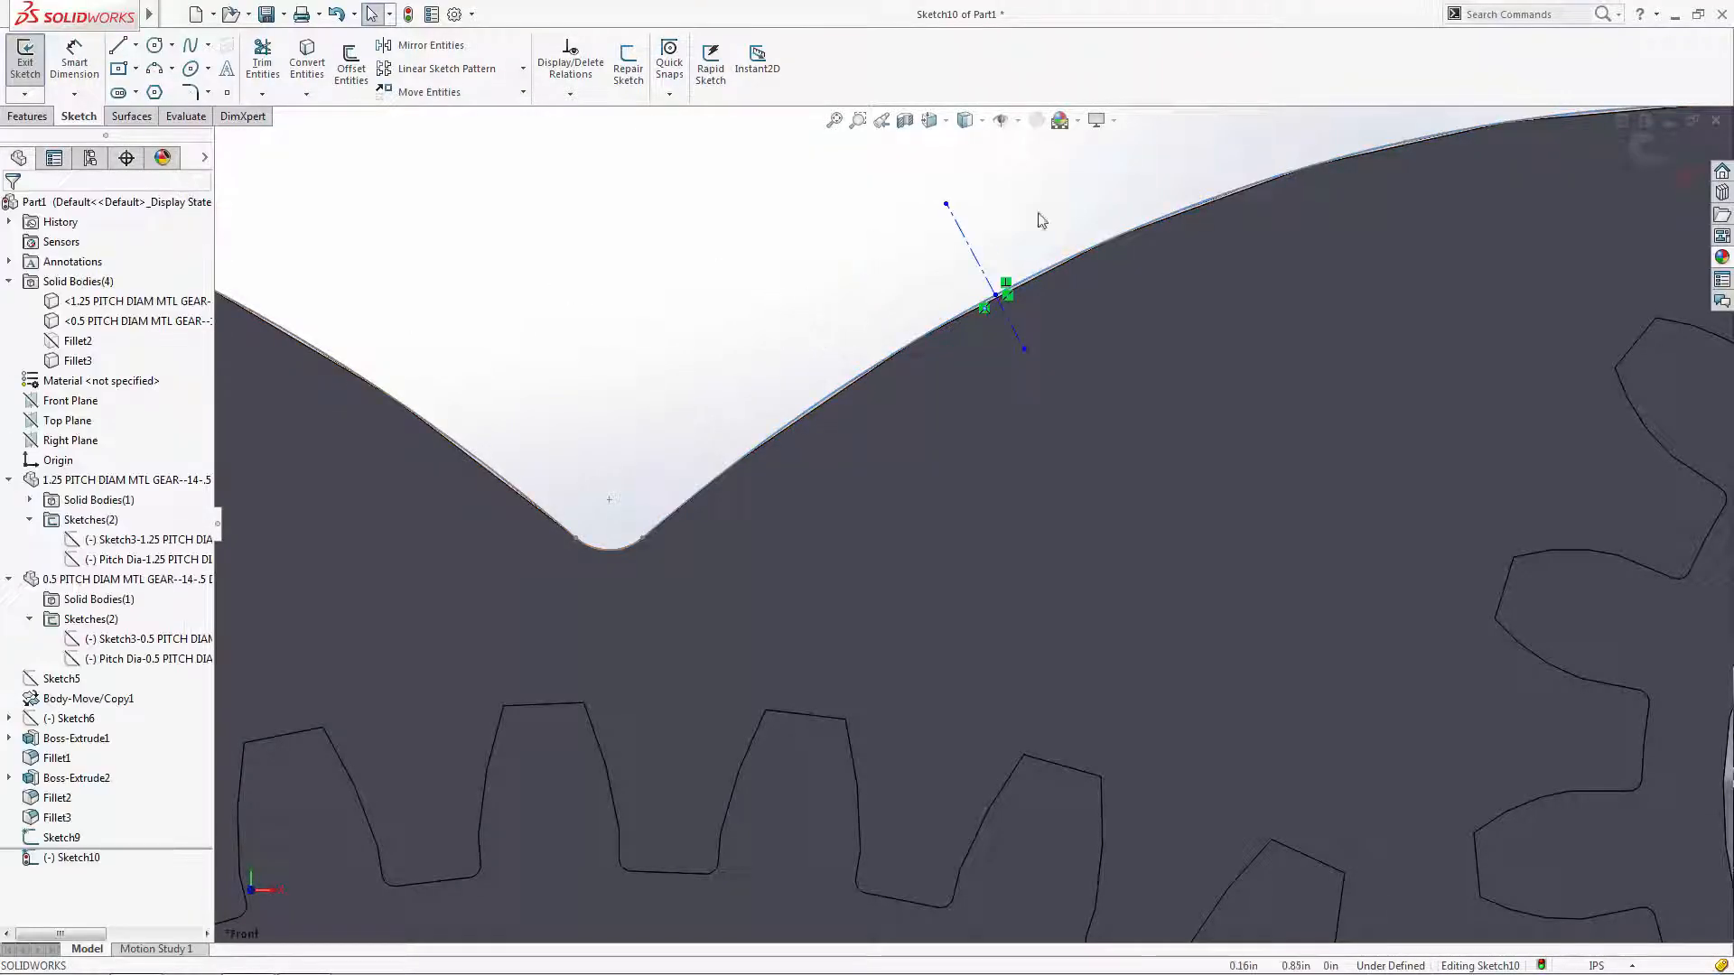
- Dimension the outward centerline to 0.04 in
middle_click_drag(1119, 180, 1066, 307, "ctrl")
scroll(1066, 307, "down", 1)
left_click(74, 60)
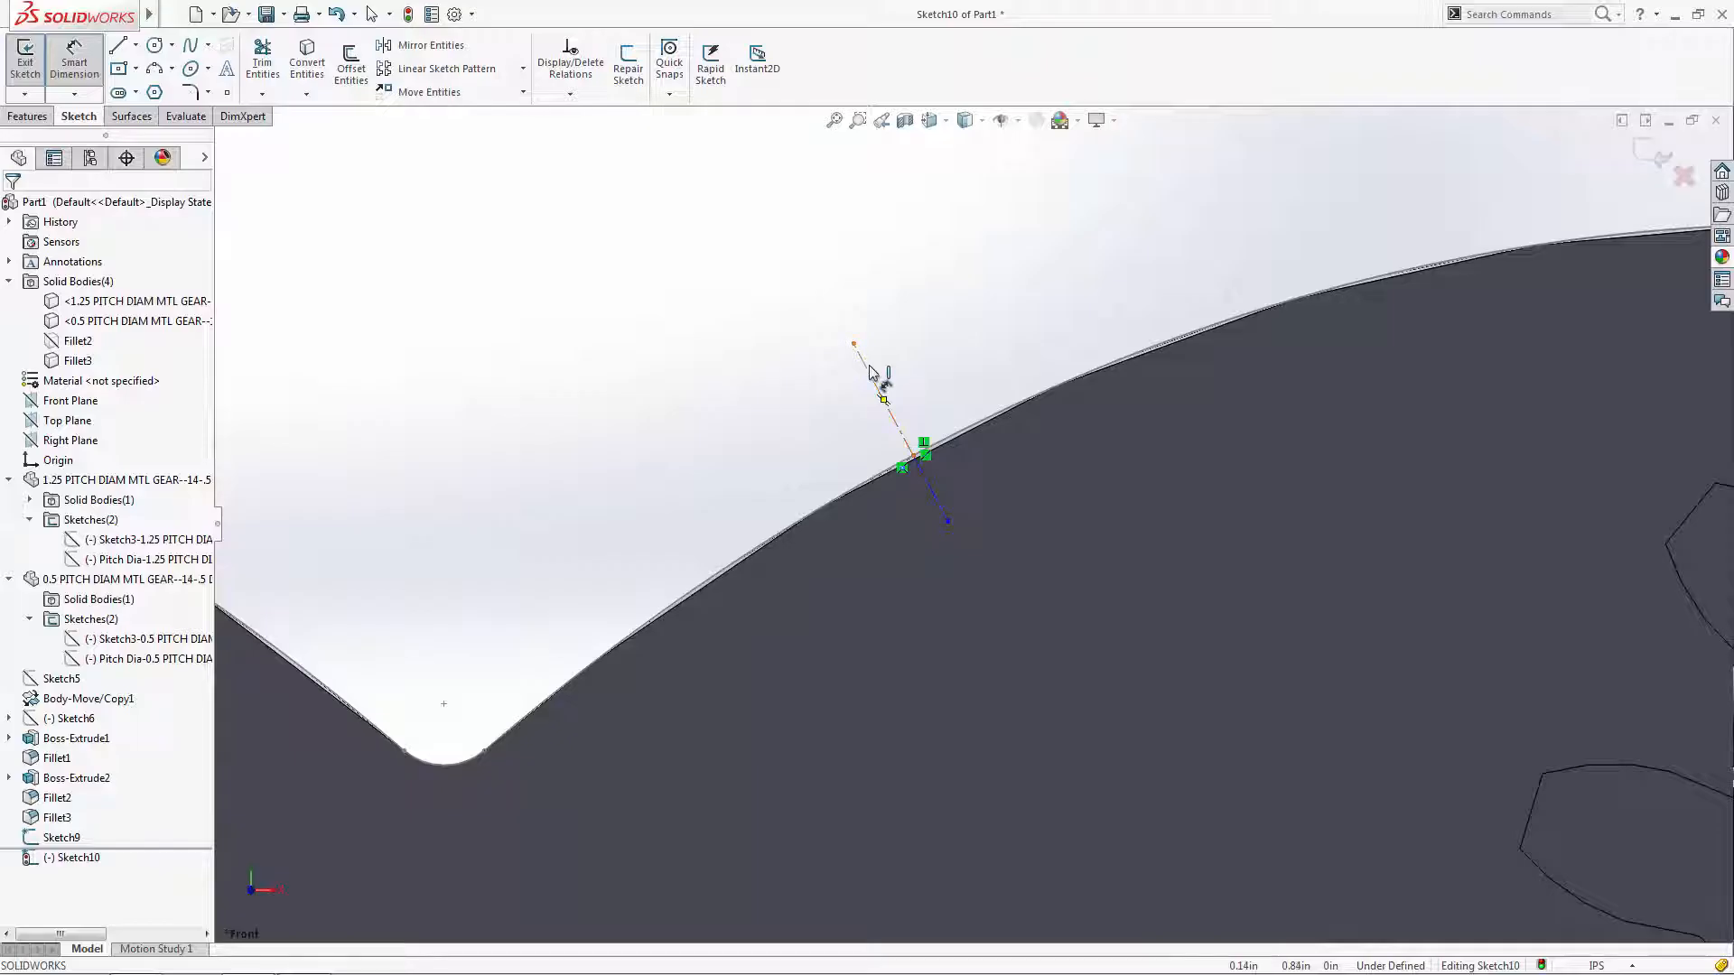
left_click(869, 370)
left_click(967, 329)
key("Return")
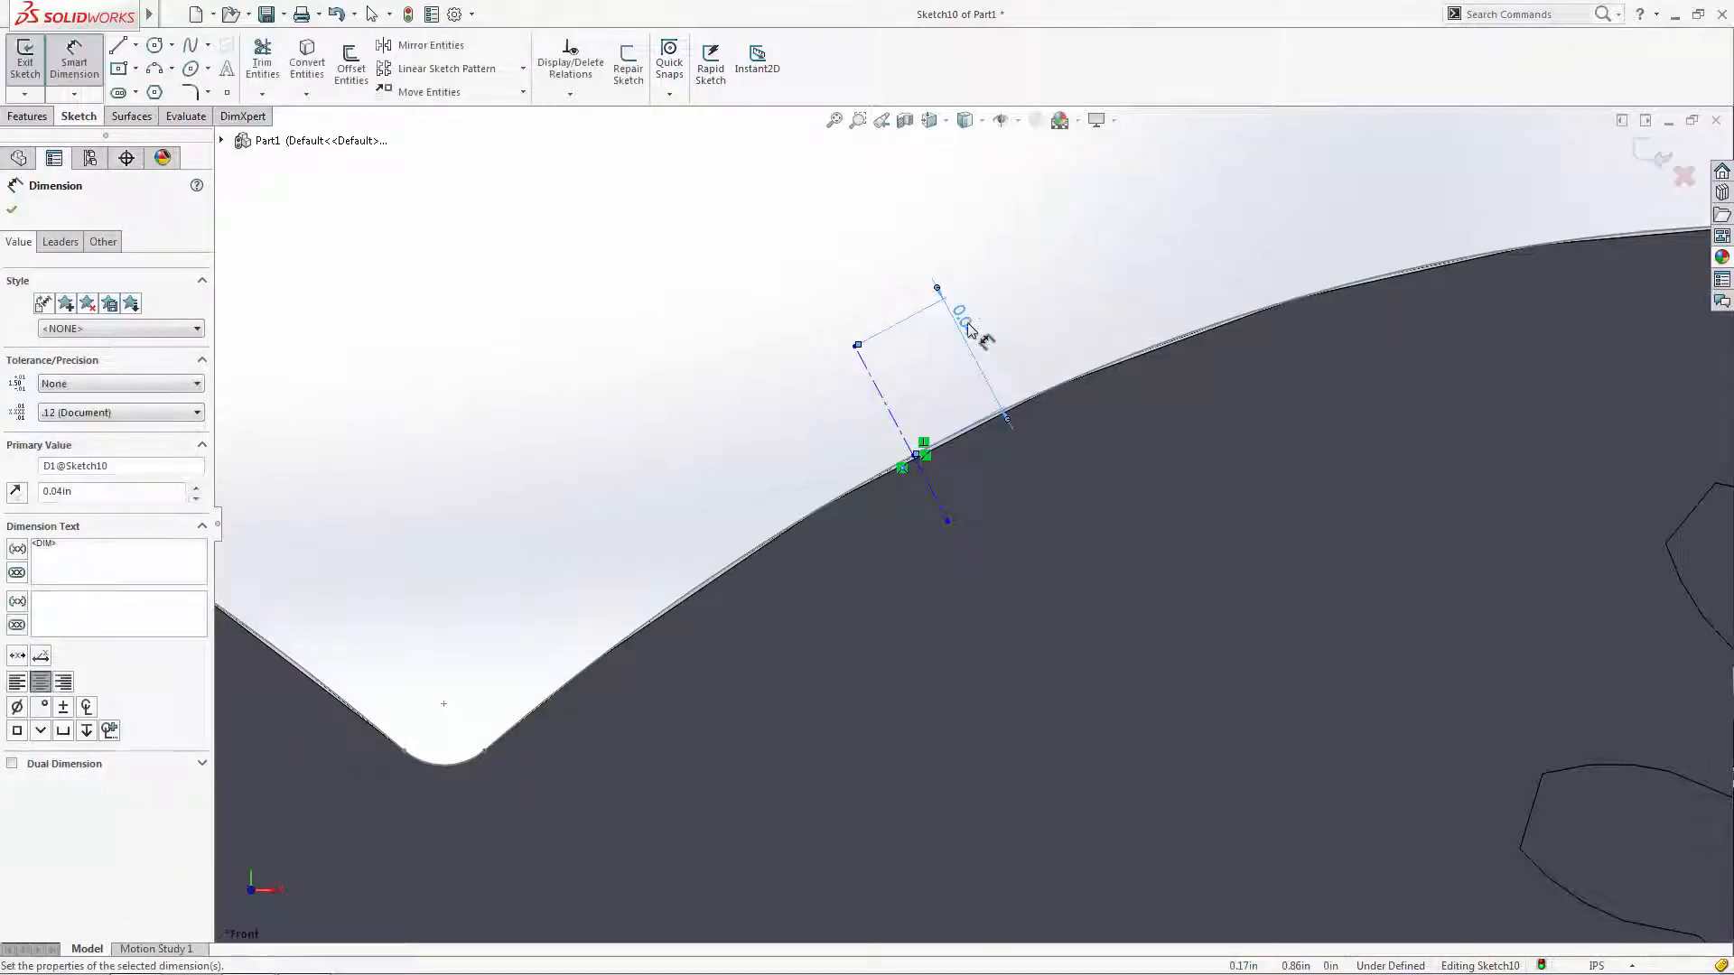
- Dimension the inward centerline to 0.02 in
left_click(948, 519)
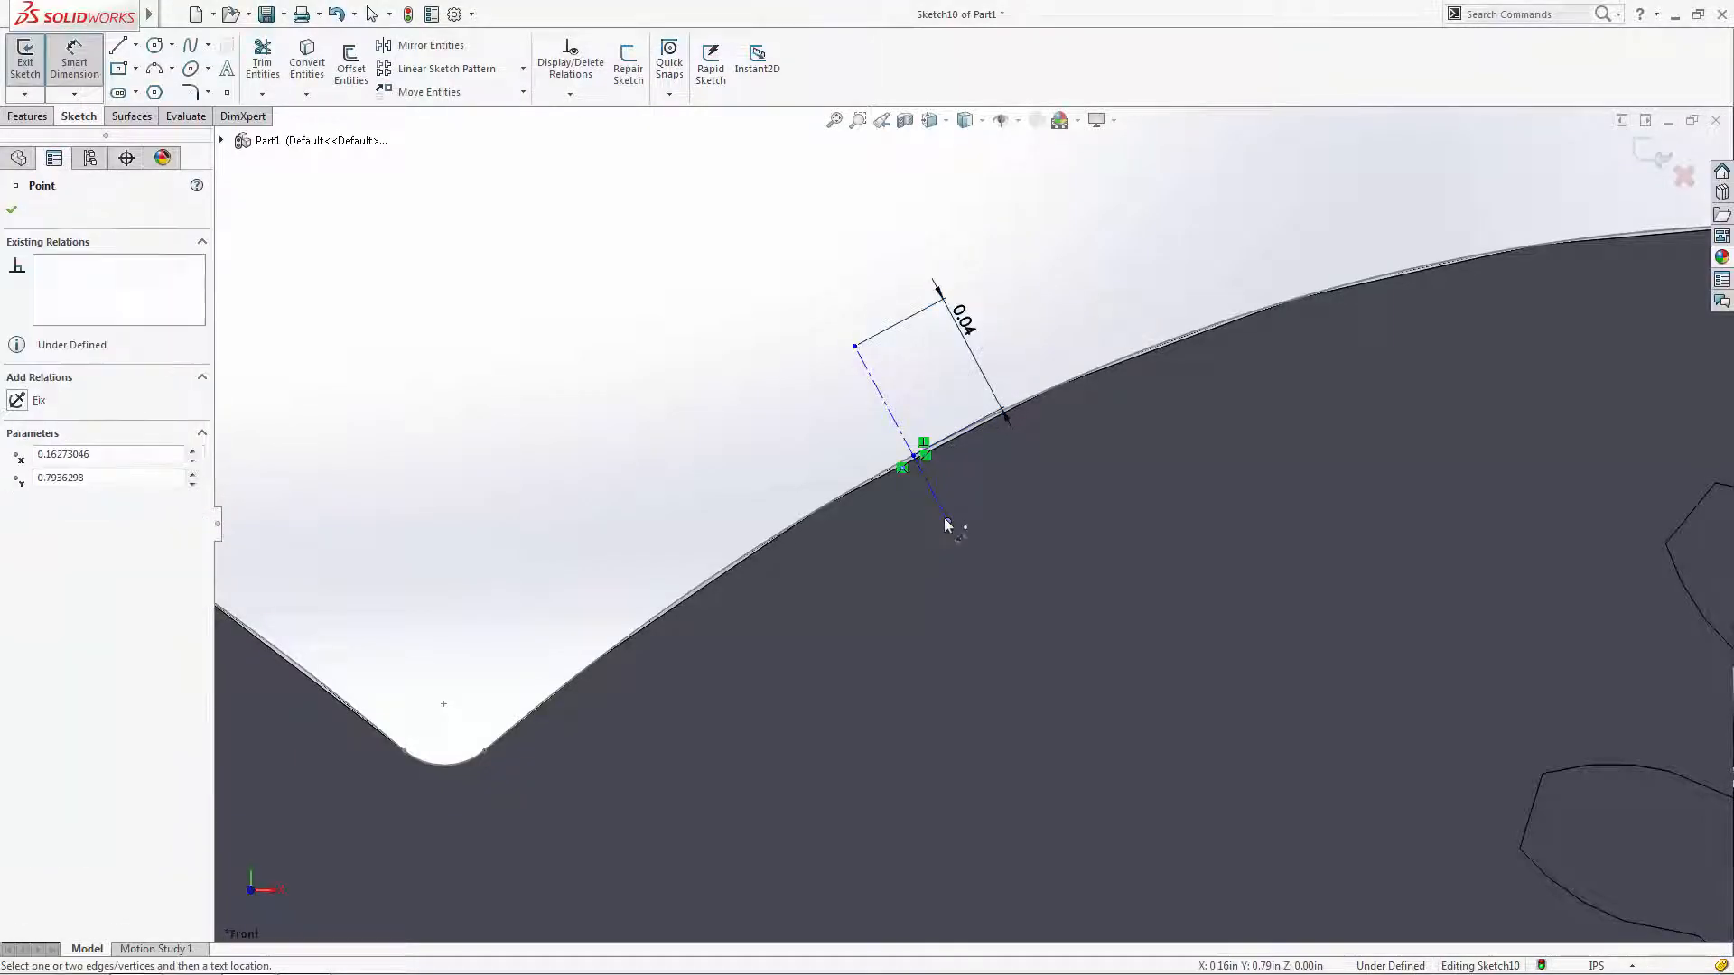
left_click(916, 456)
left_click(1030, 454)
type("0.0")
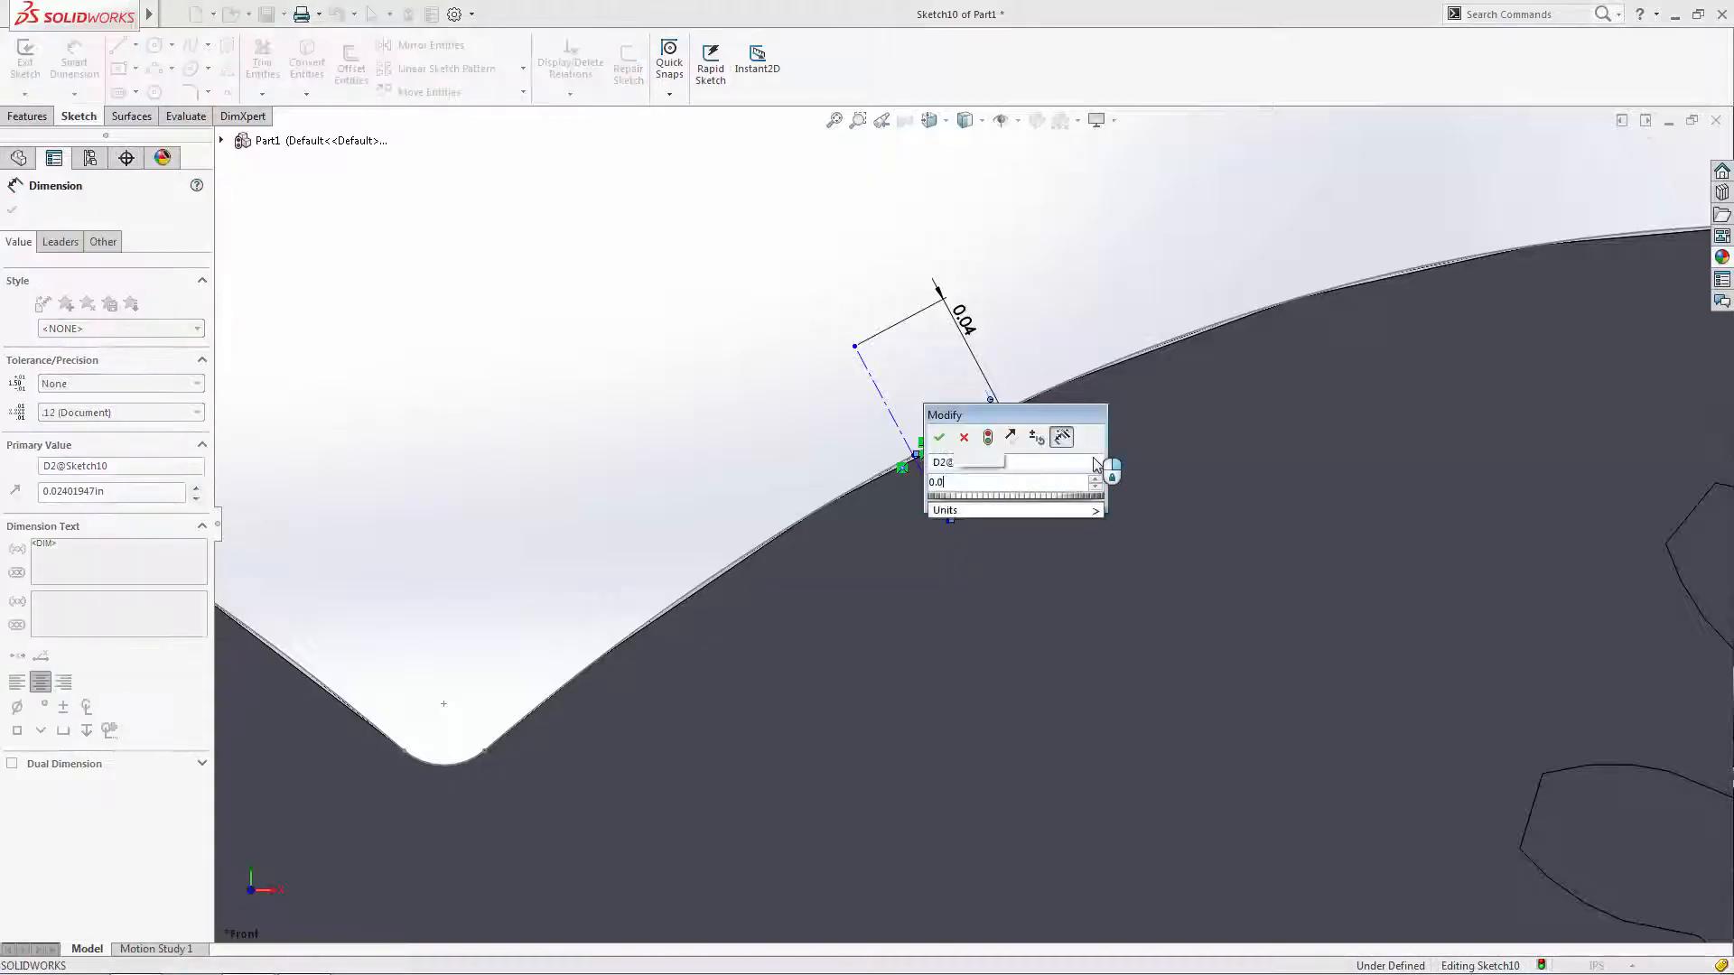
type("2")
key("Return")
key("Escape")
- Sketch a closed six-sided tooth profile around the centerlines, with a narrower outer end and parallel sides crossing the heart's edge
scroll(921, 386, "down", 2)
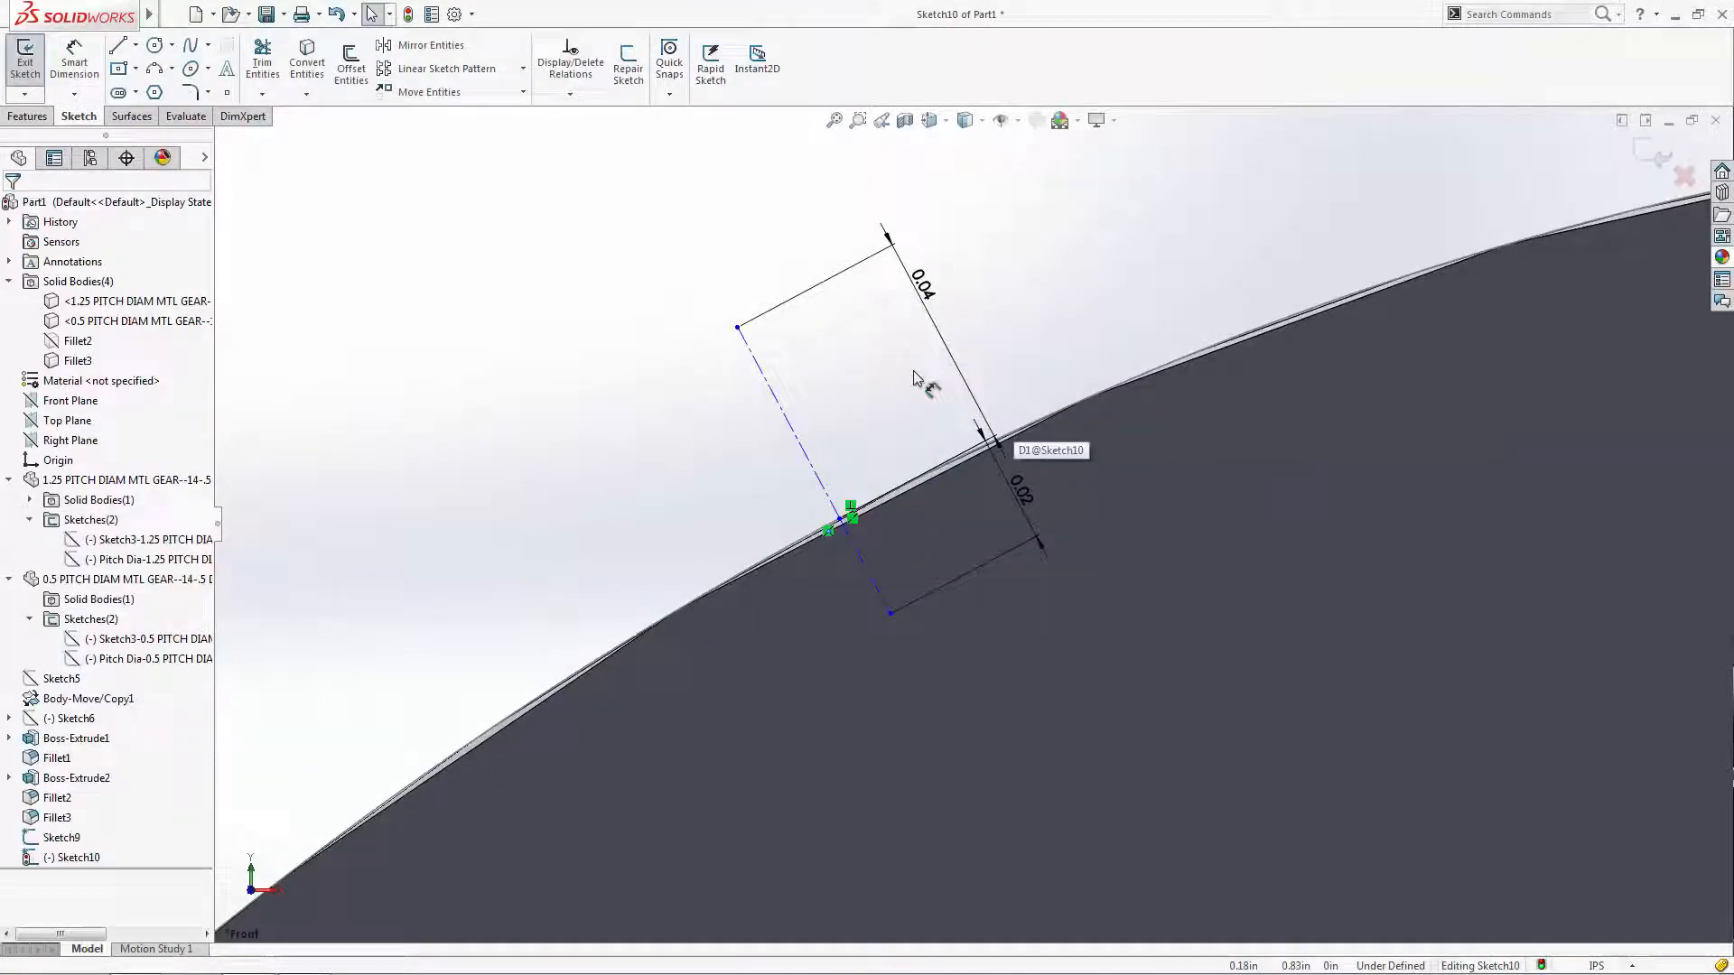
left_click(117, 45)
left_click(657, 336)
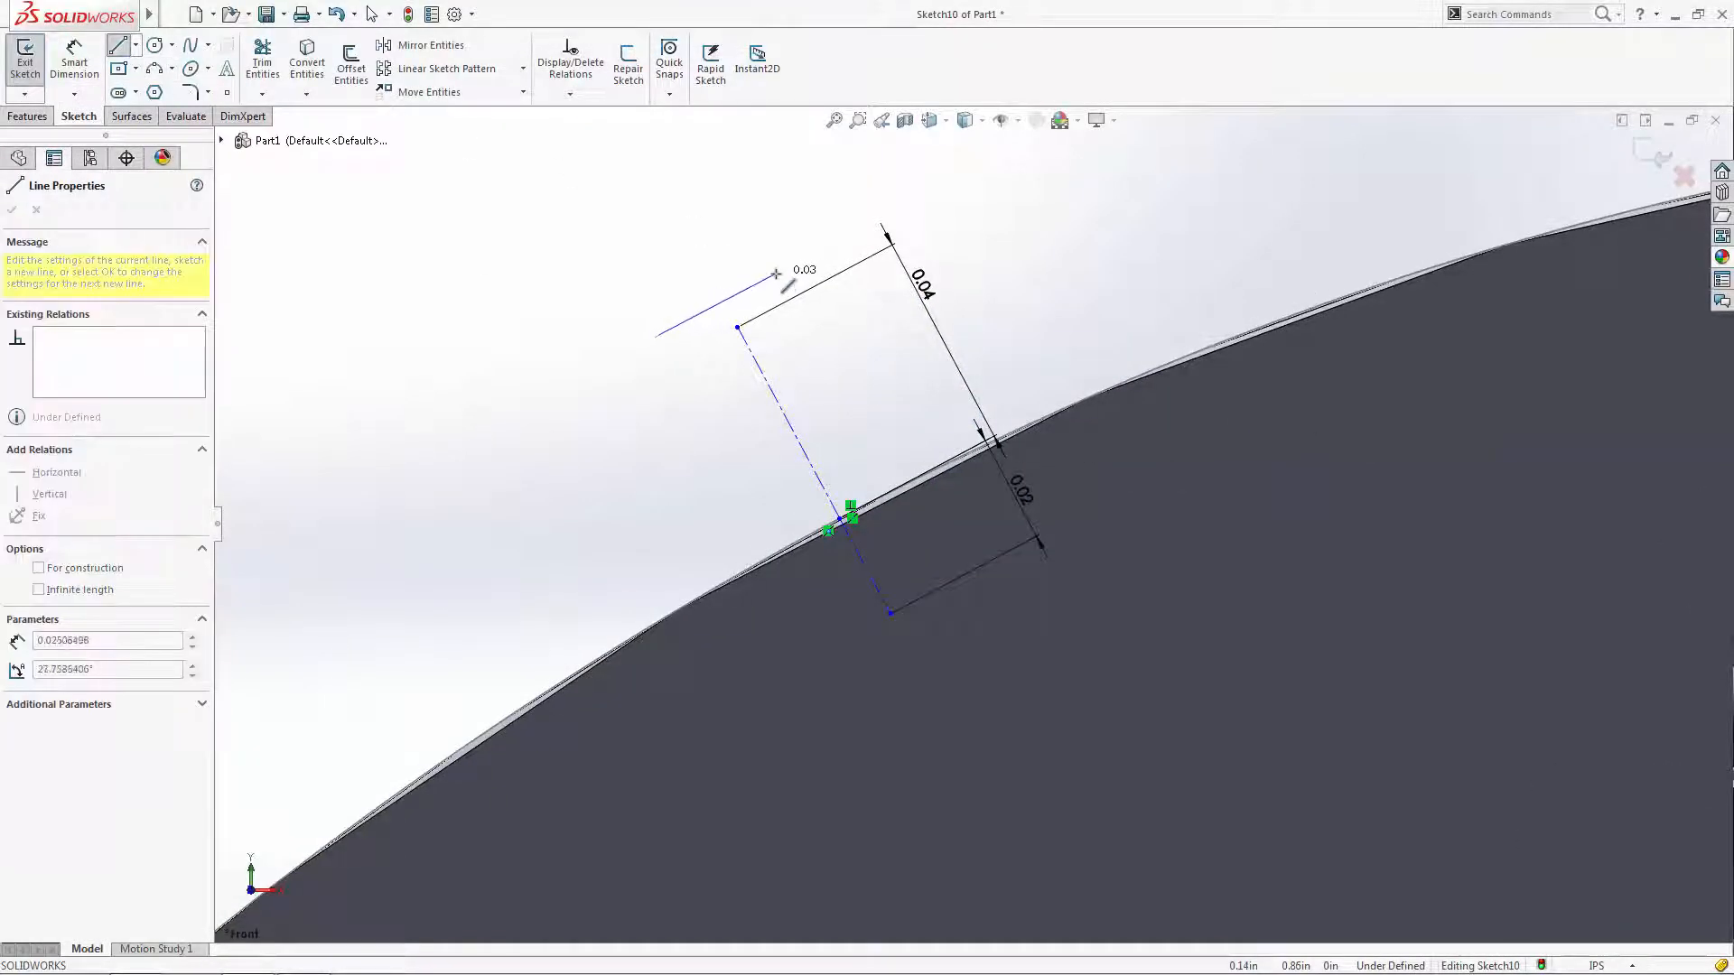
left_click(775, 273)
left_click(900, 373)
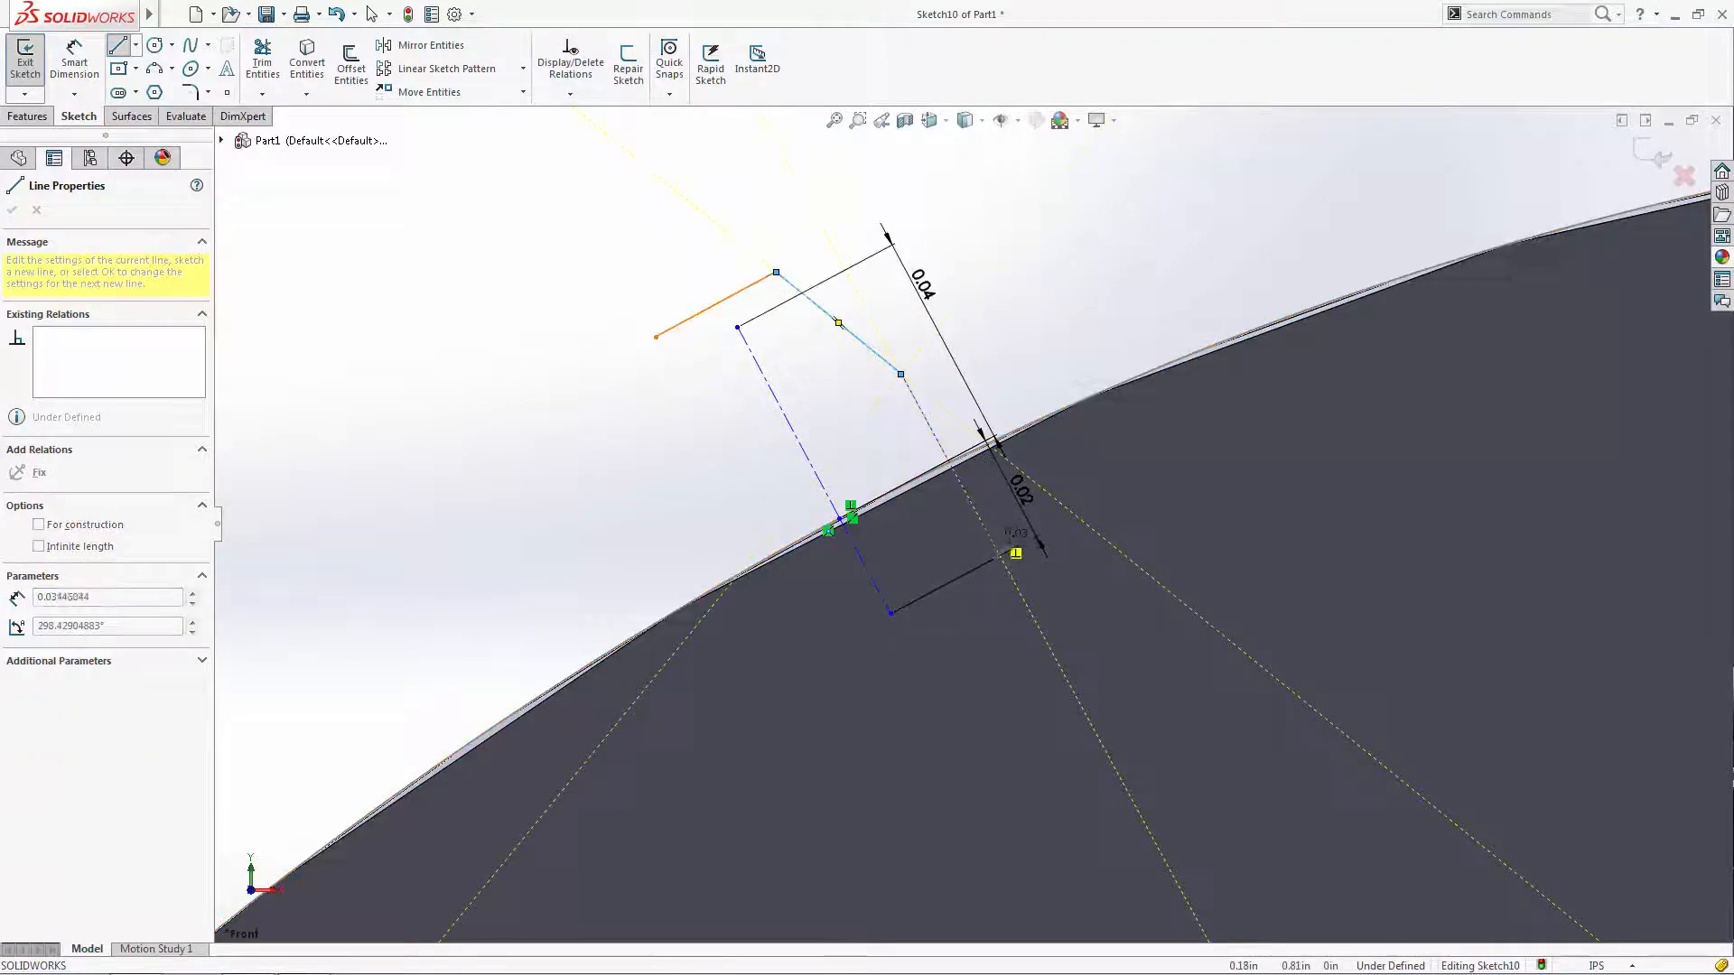
left_click(1001, 557)
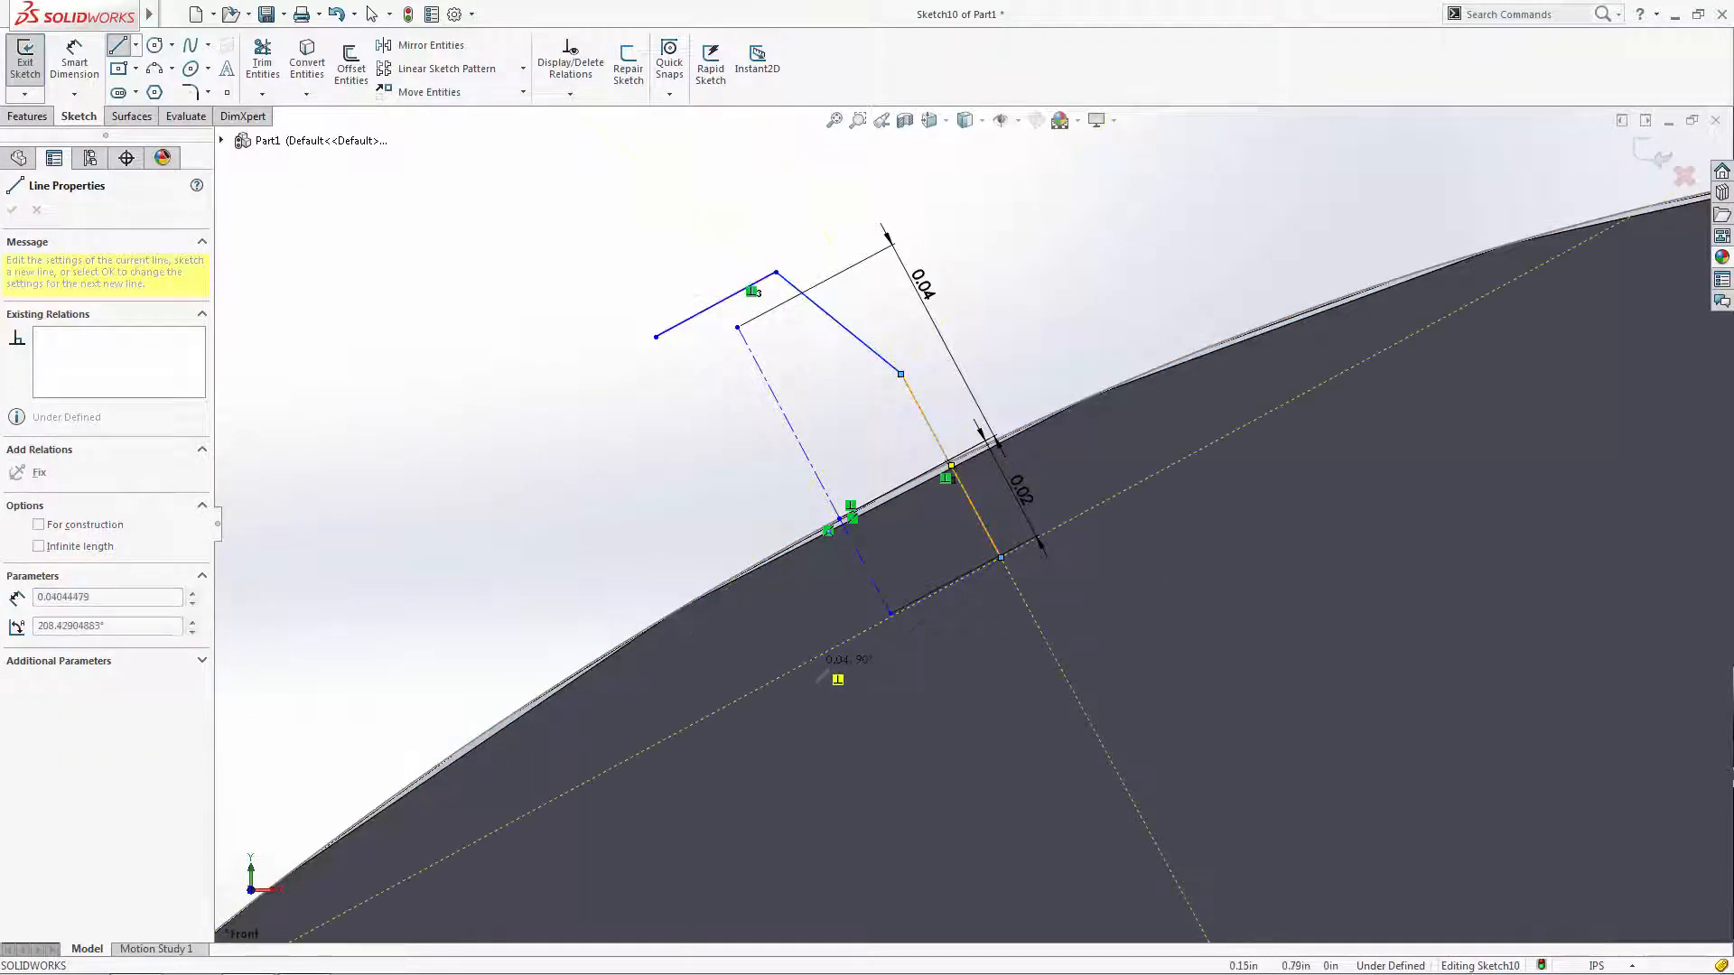
left_click(795, 668)
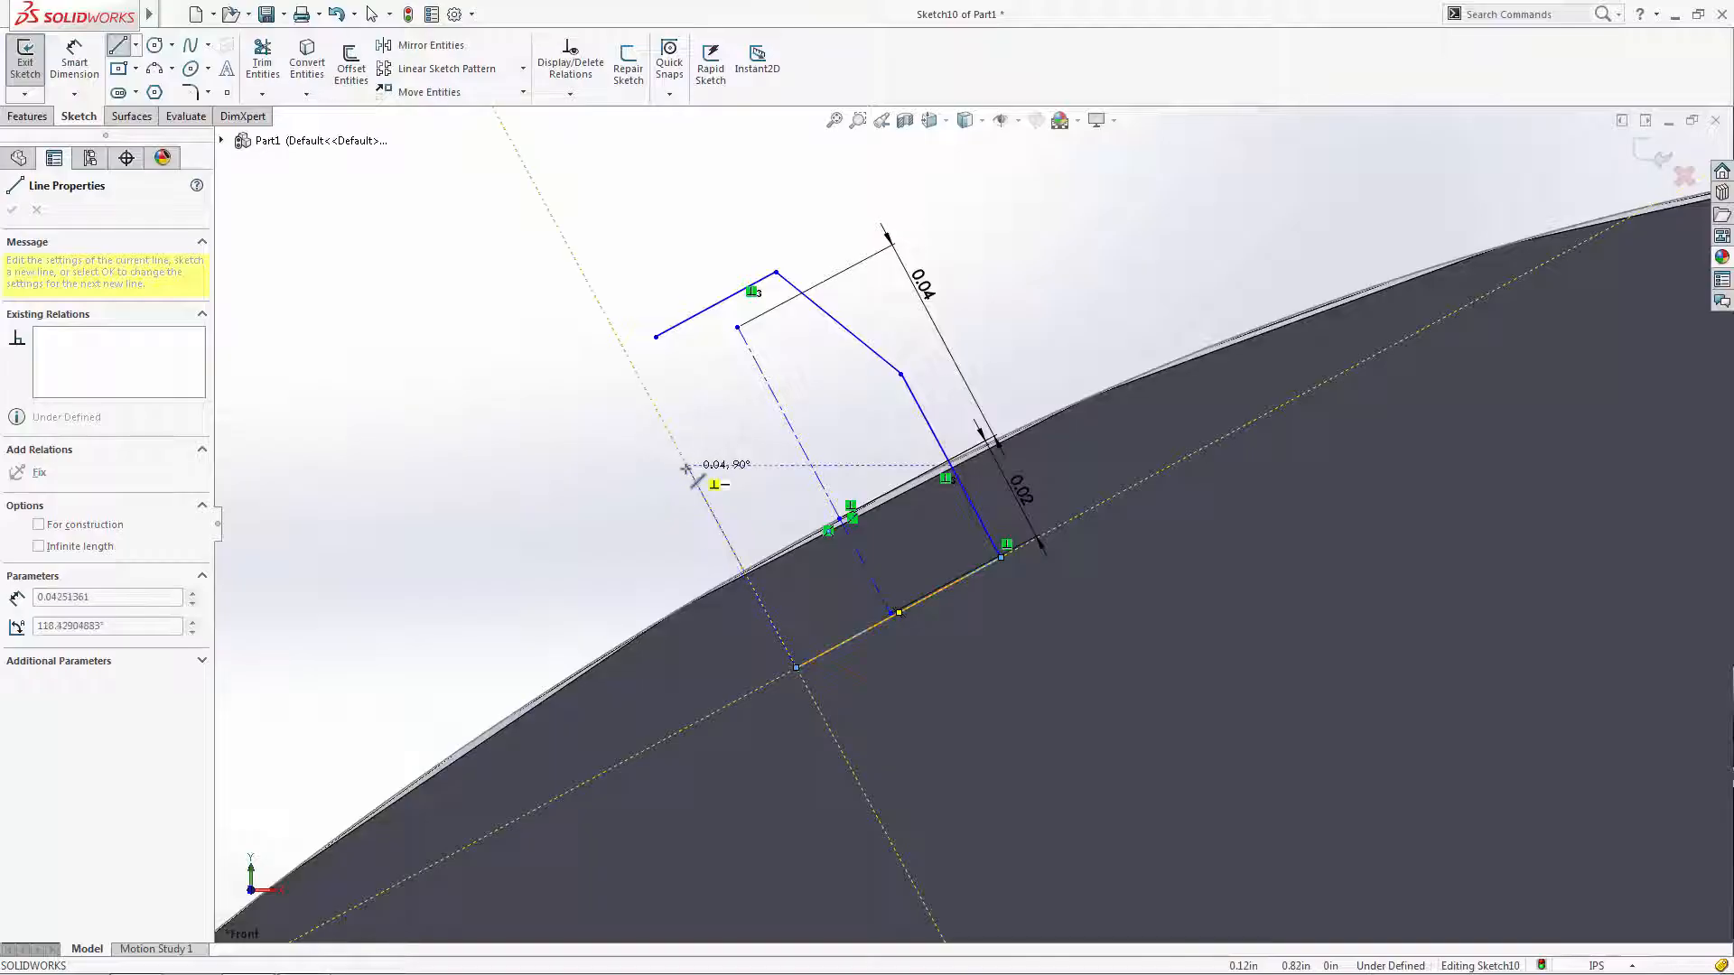
left_click(686, 467)
left_click(657, 338)
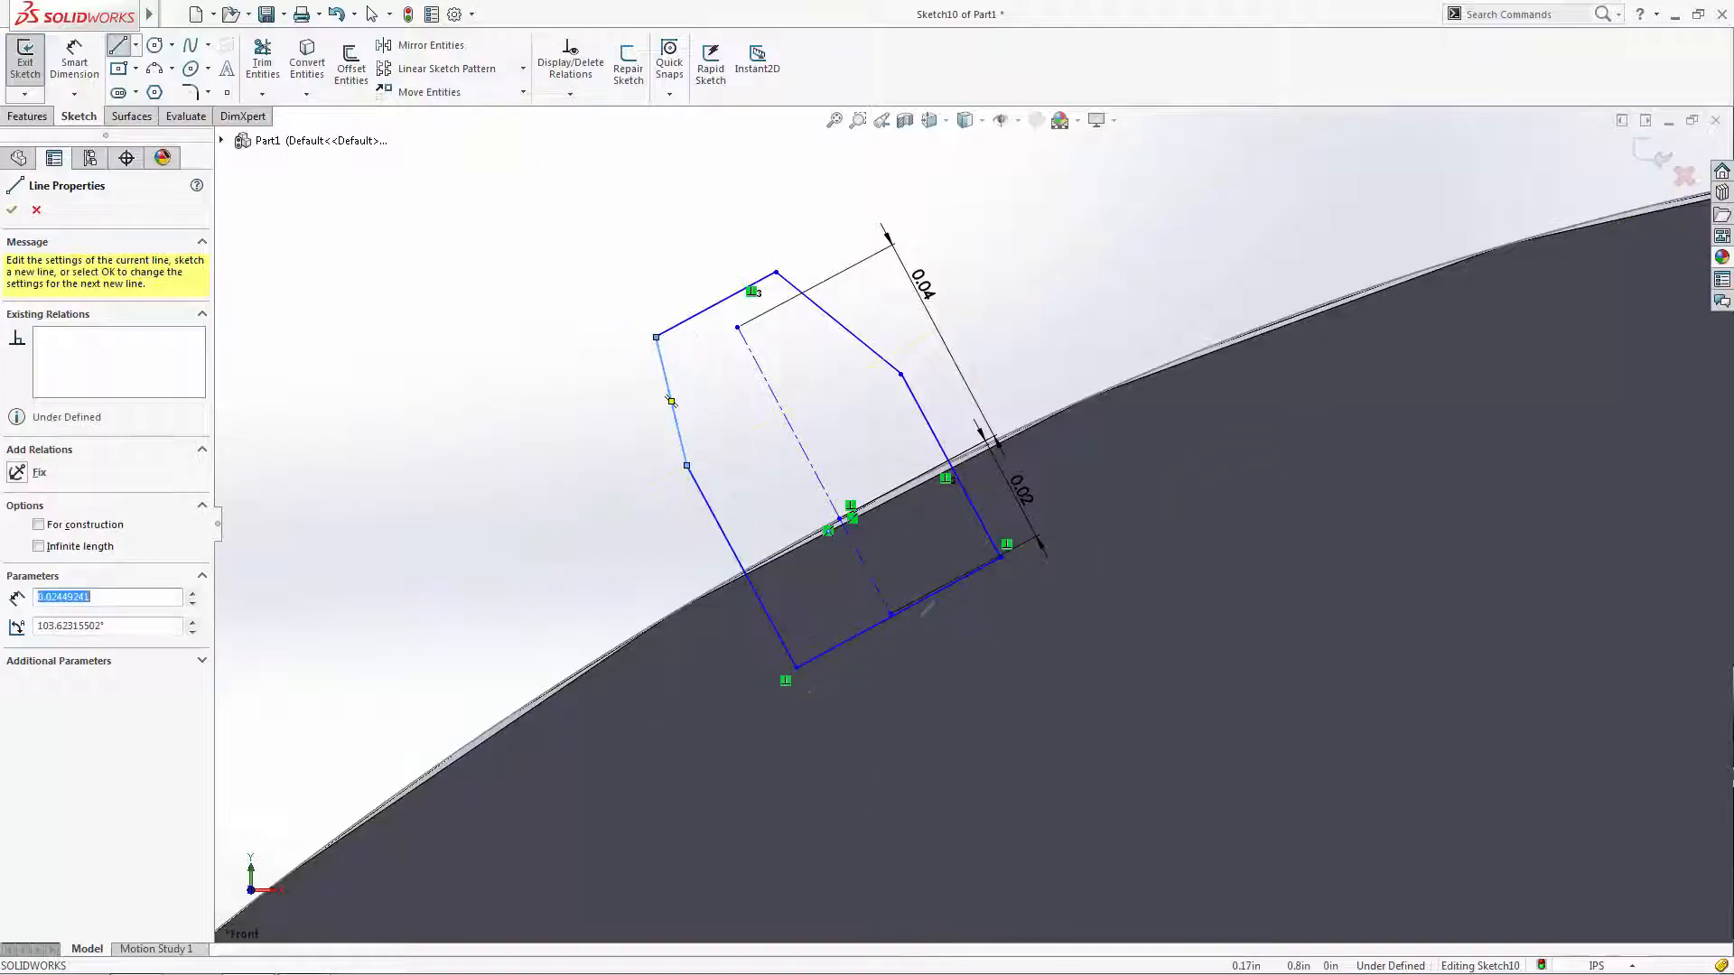
key("Escape")
- Constrain the centerlines' inner and outer endpoints to the midpoints of the tooth profile's base and tip lines
left_click(908, 605)
left_click(891, 614, "ctrl")
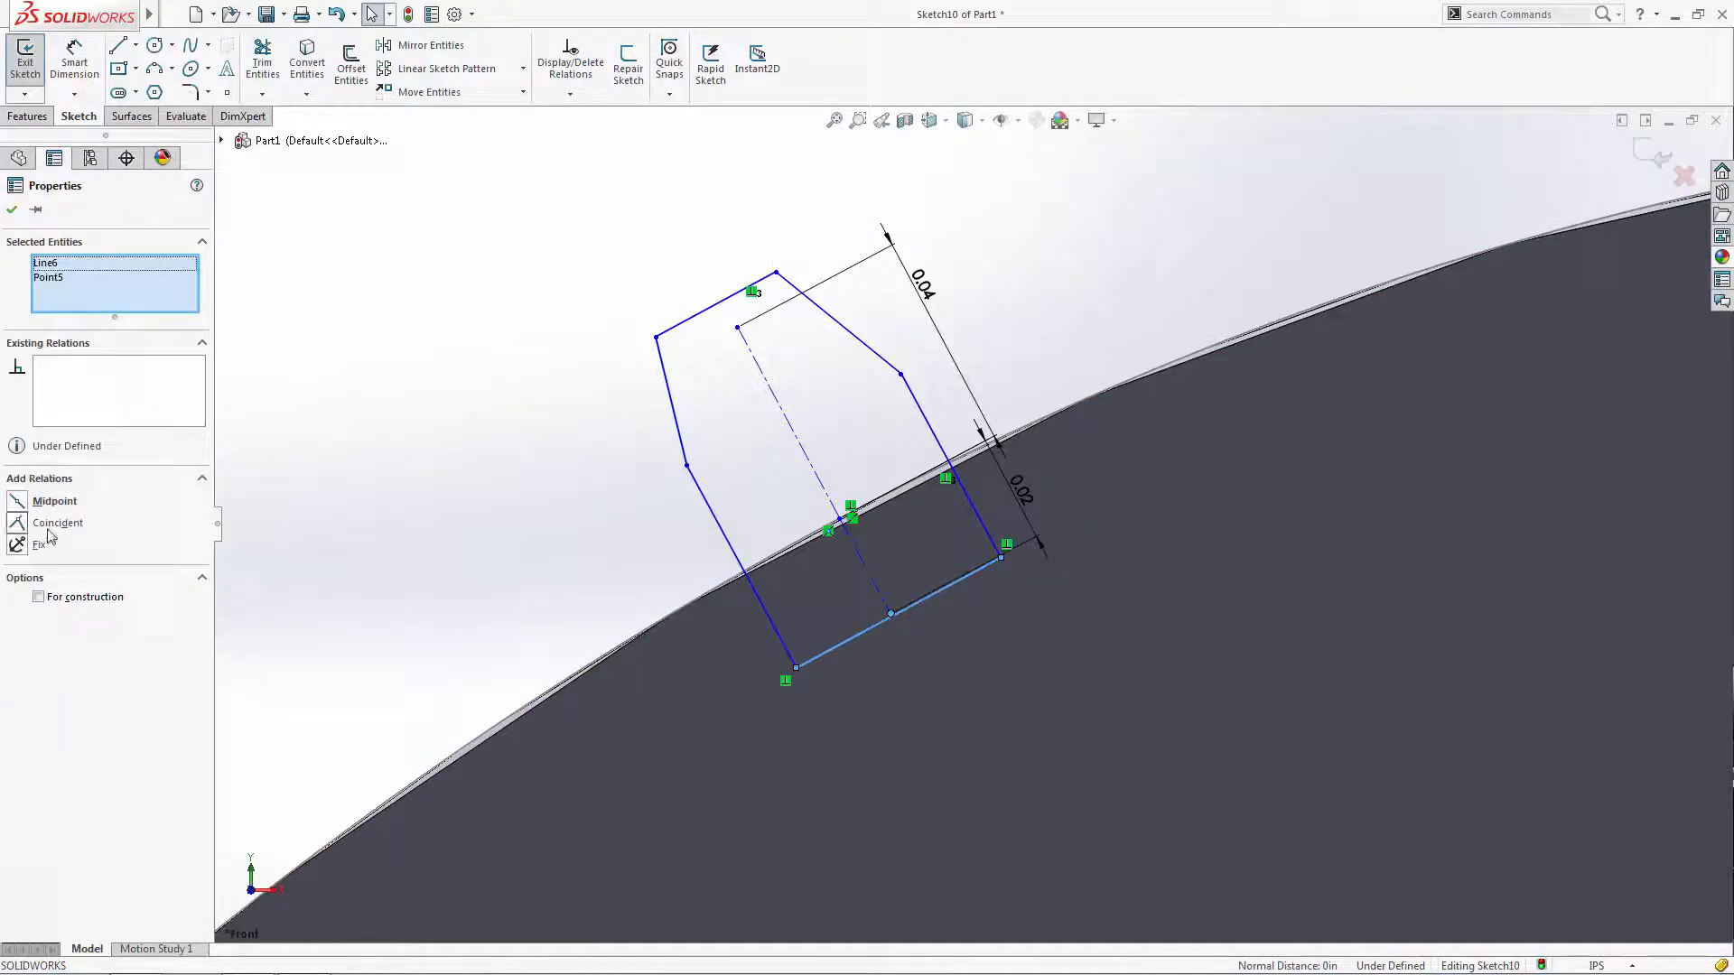
left_click(43, 502)
left_click(437, 466)
left_click(697, 315)
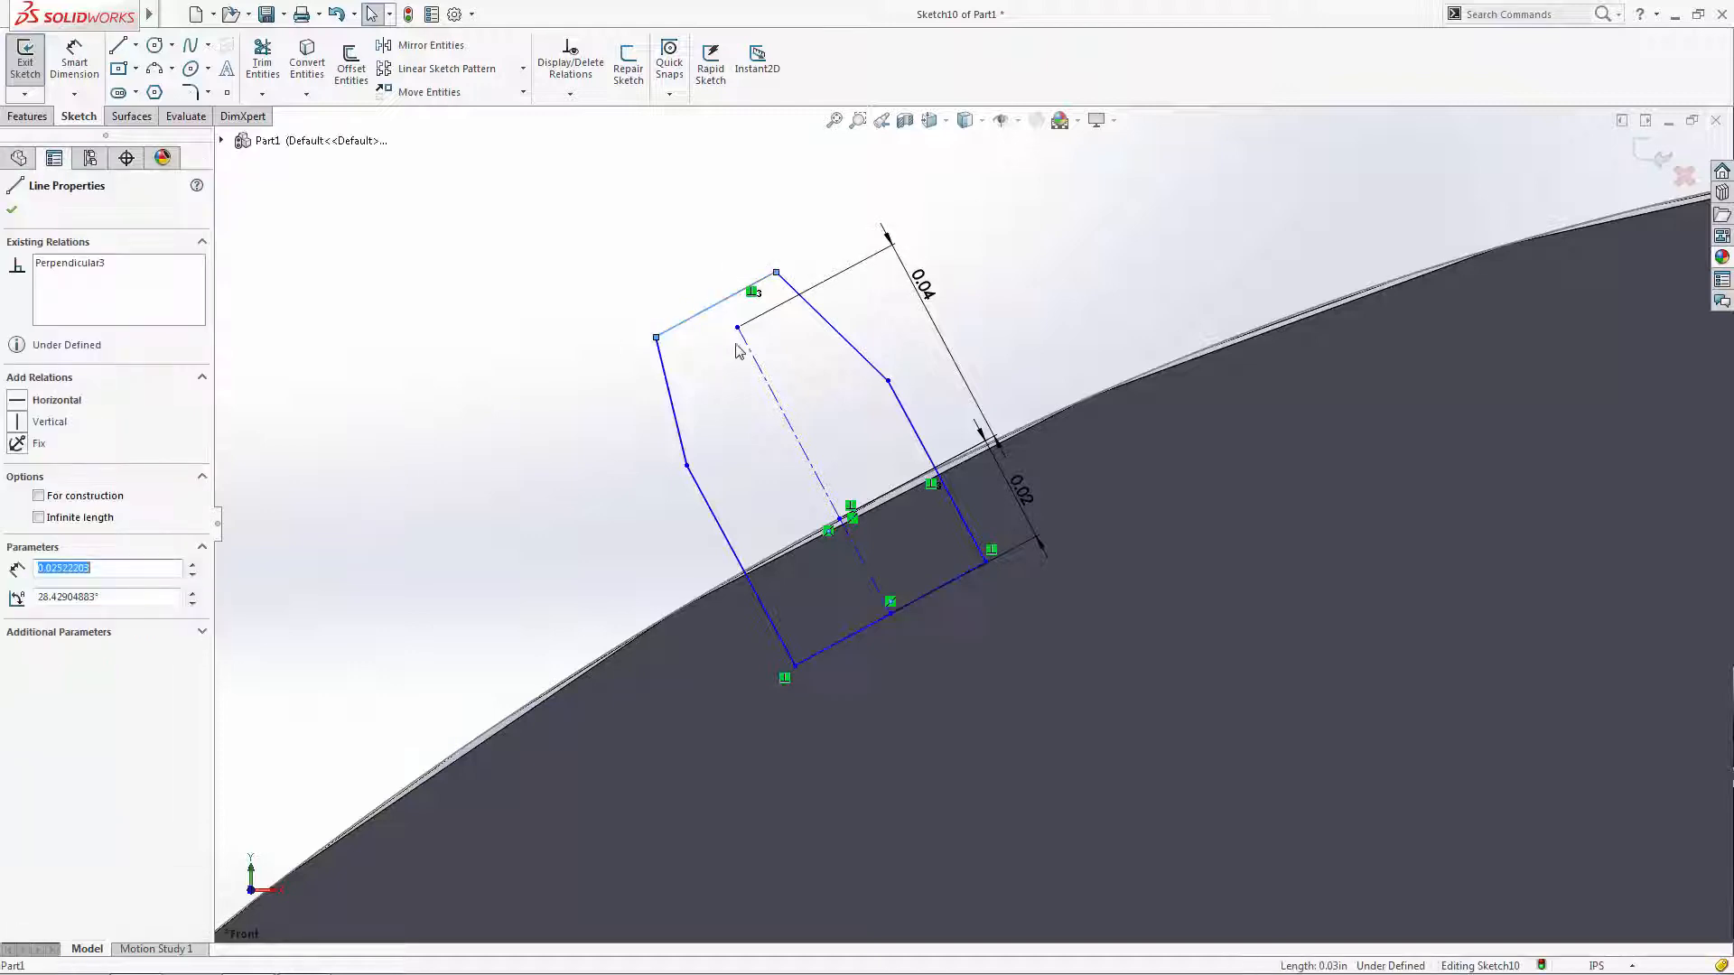
left_click(737, 327, "ctrl")
left_click(44, 506)
left_click(693, 546)
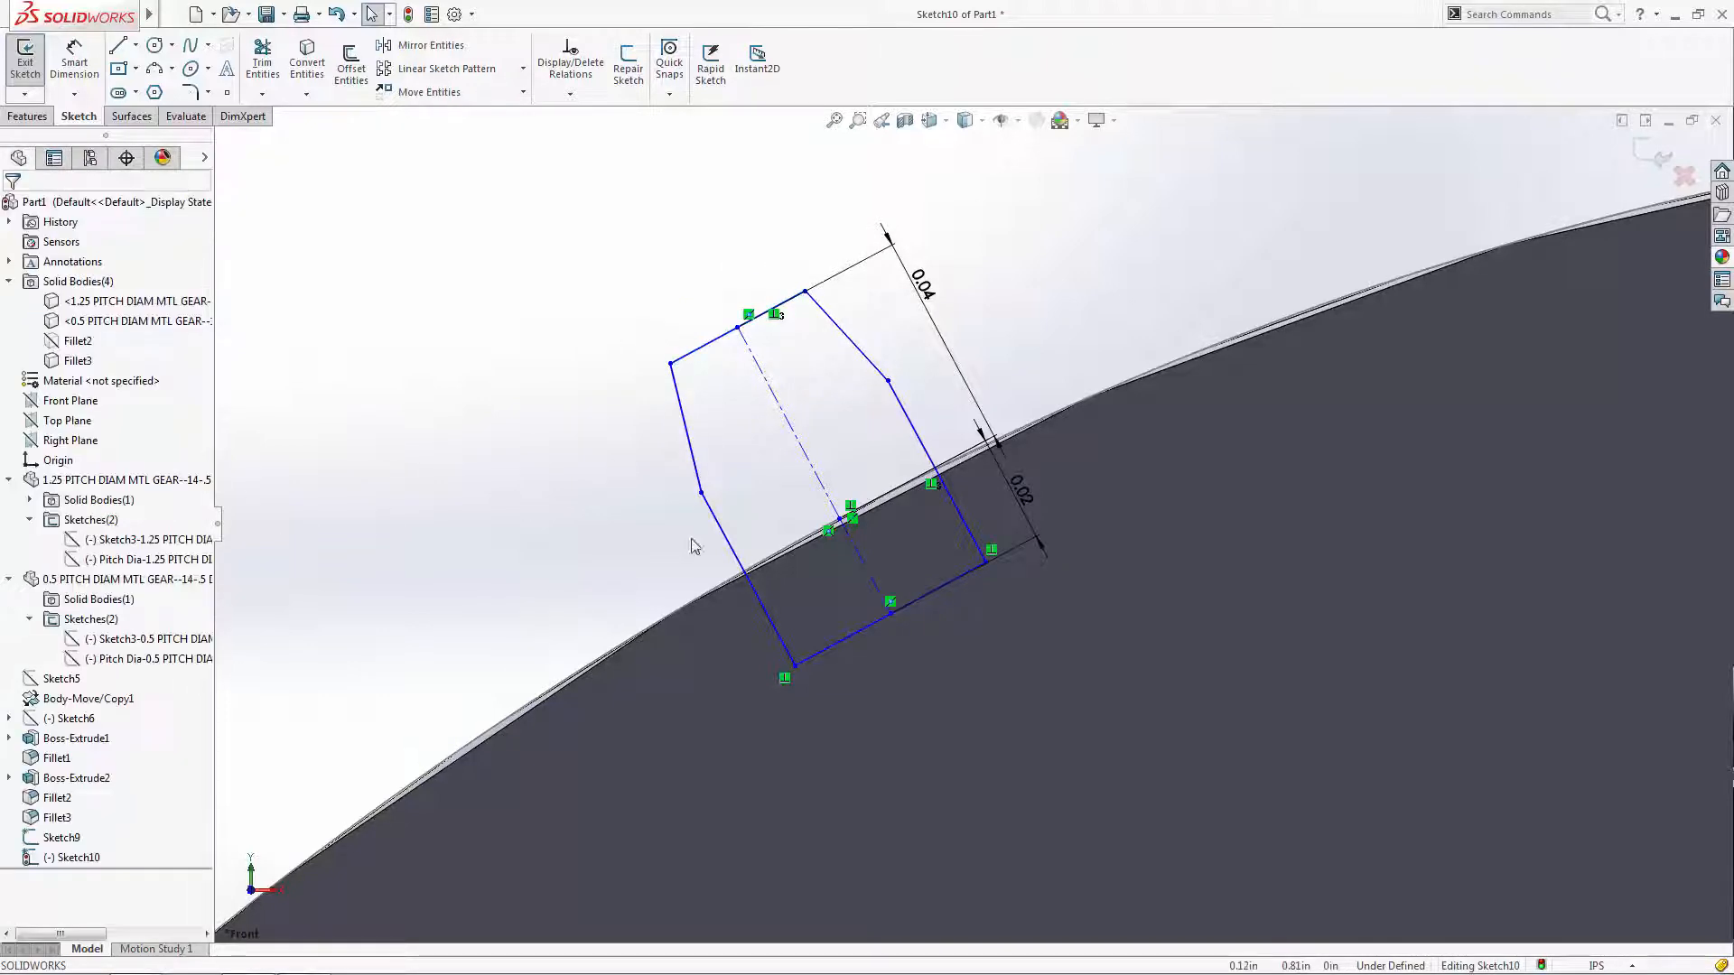
- Make the tooth's two straight side lines equal and its base line perpendicular to the inner centerline
left_click(728, 542)
left_click(928, 454, "ctrl")
left_click(45, 610)
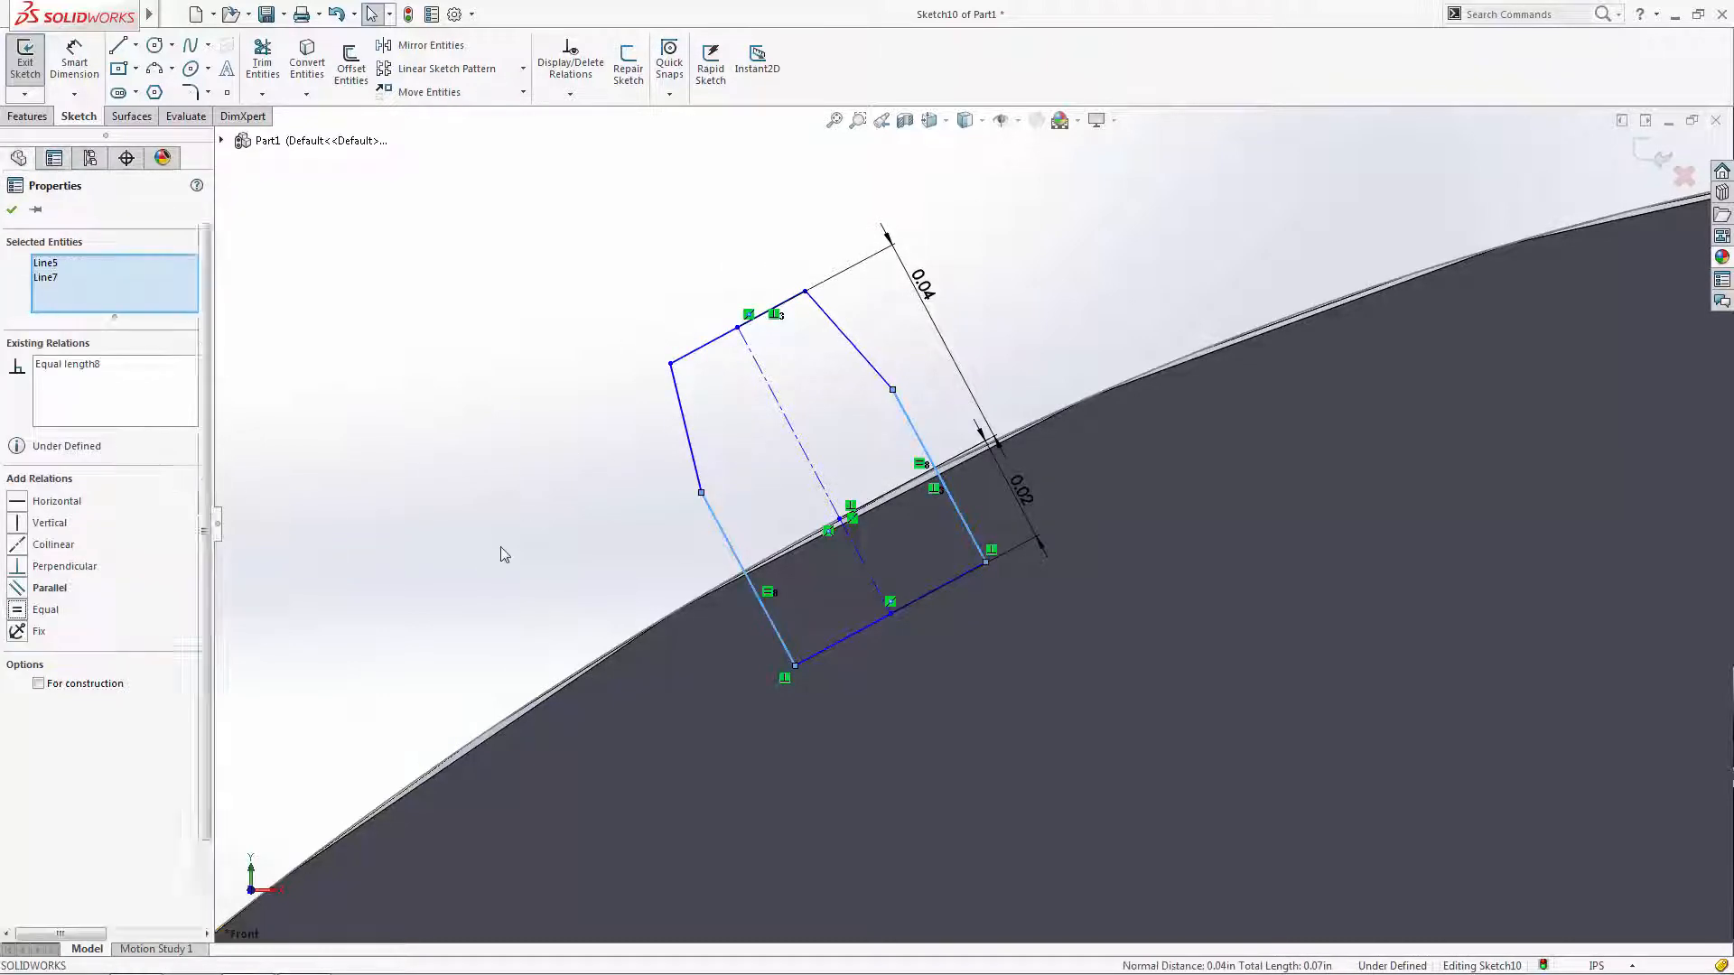
left_click(501, 548)
left_click(843, 640)
left_click(848, 544, "ctrl")
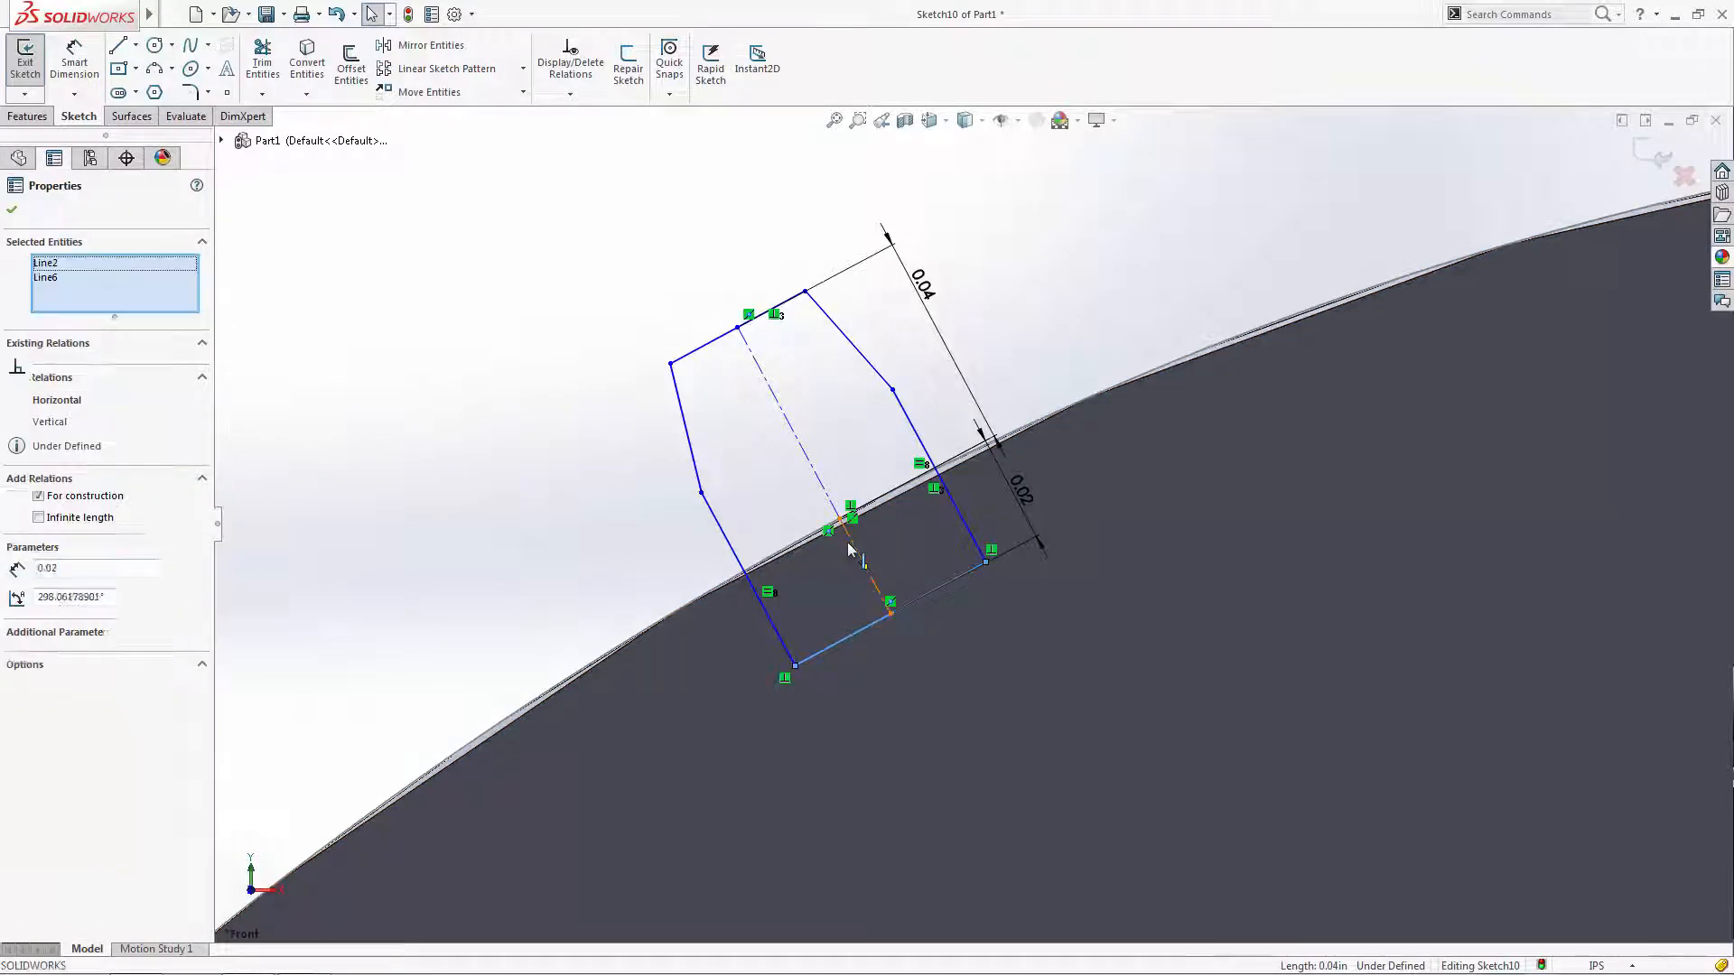
left_click(36, 567)
left_click(632, 497)
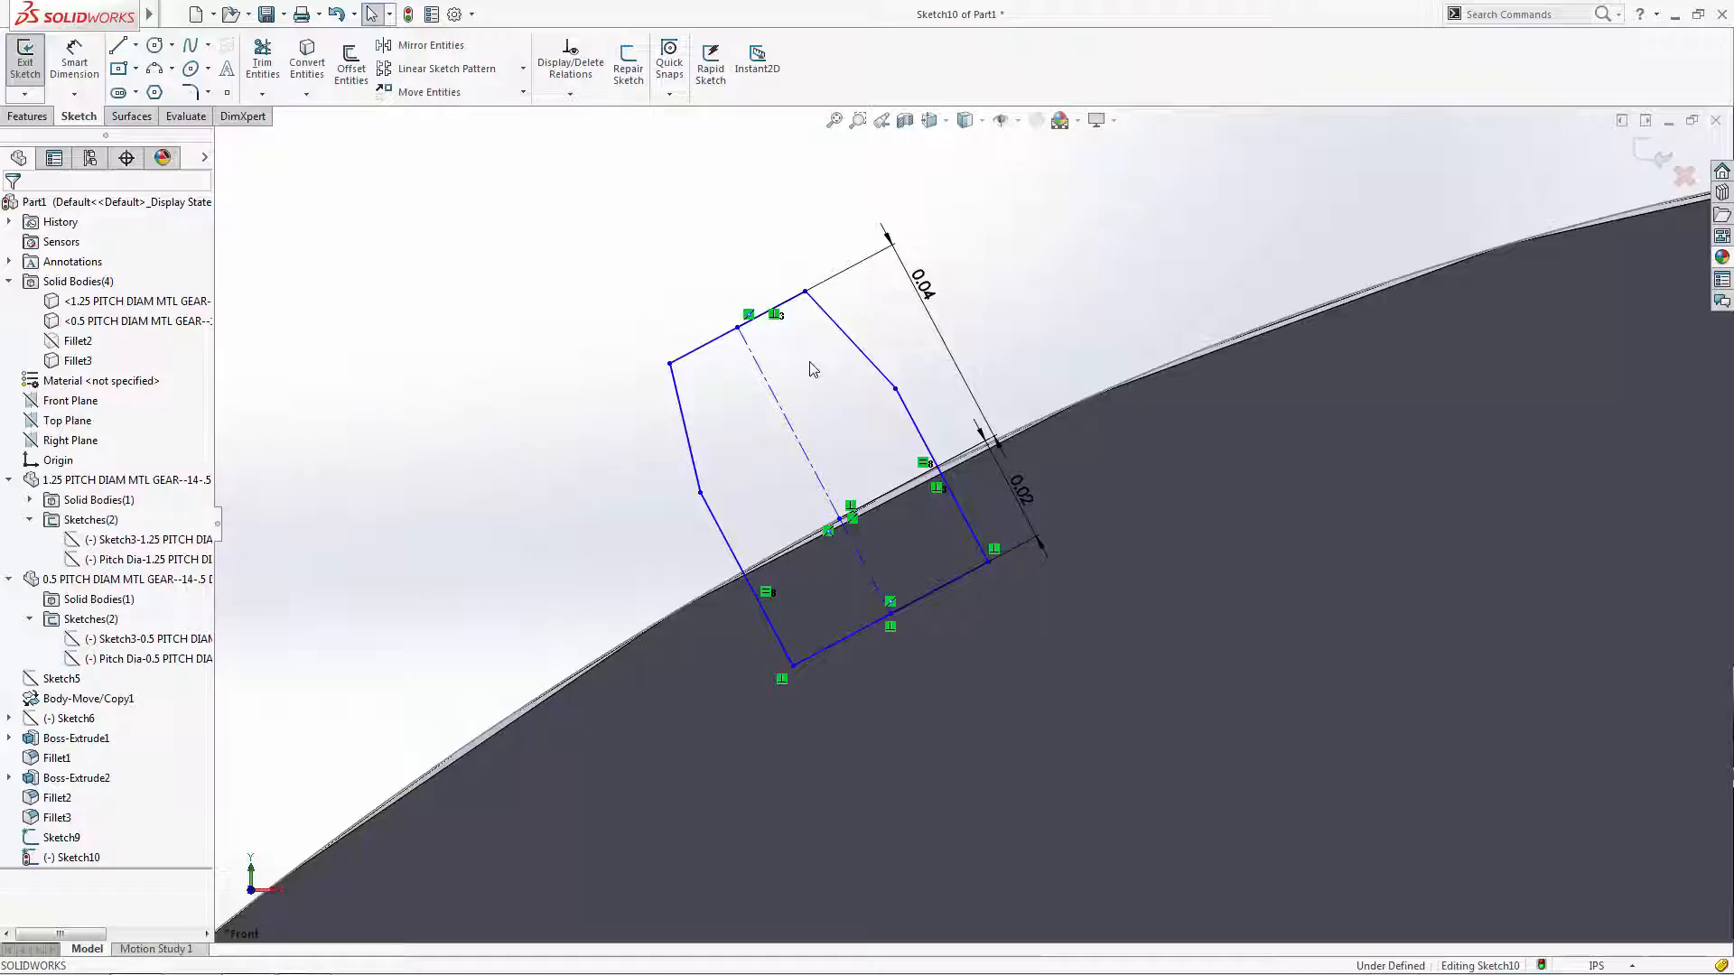
- Dimension the tooth profile's tip line to 0.03 in and its base line to 0.05 in
left_click(75, 61)
left_click(704, 346)
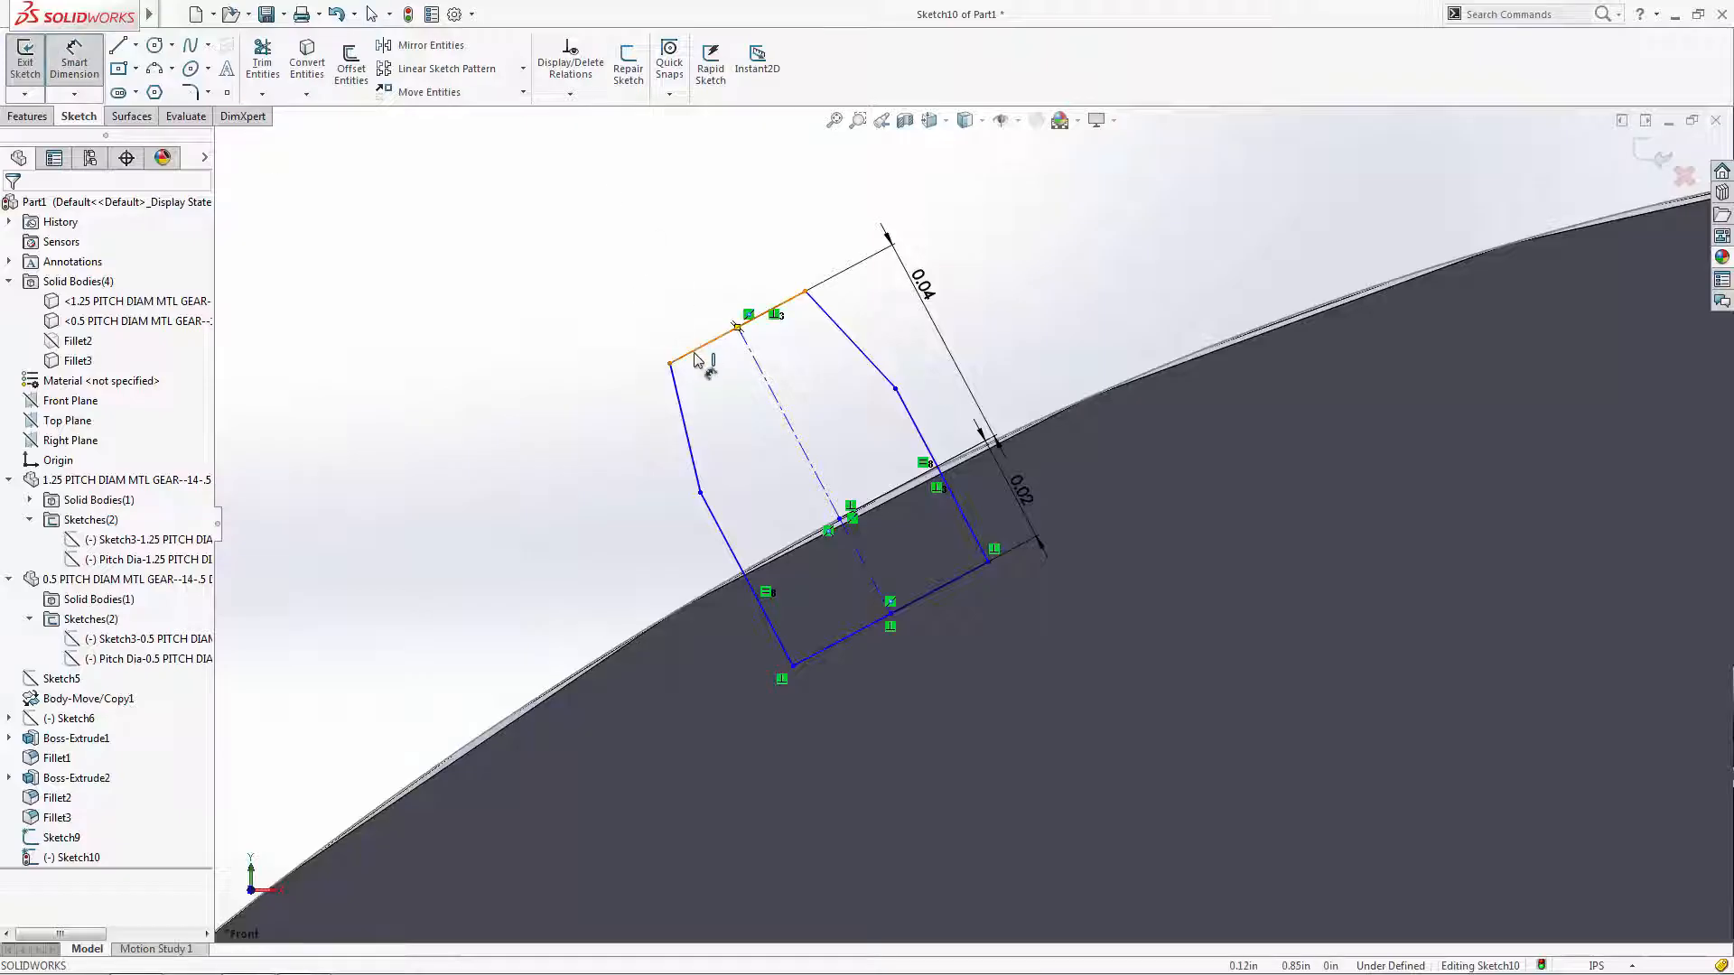
left_click(679, 302)
key("Return")
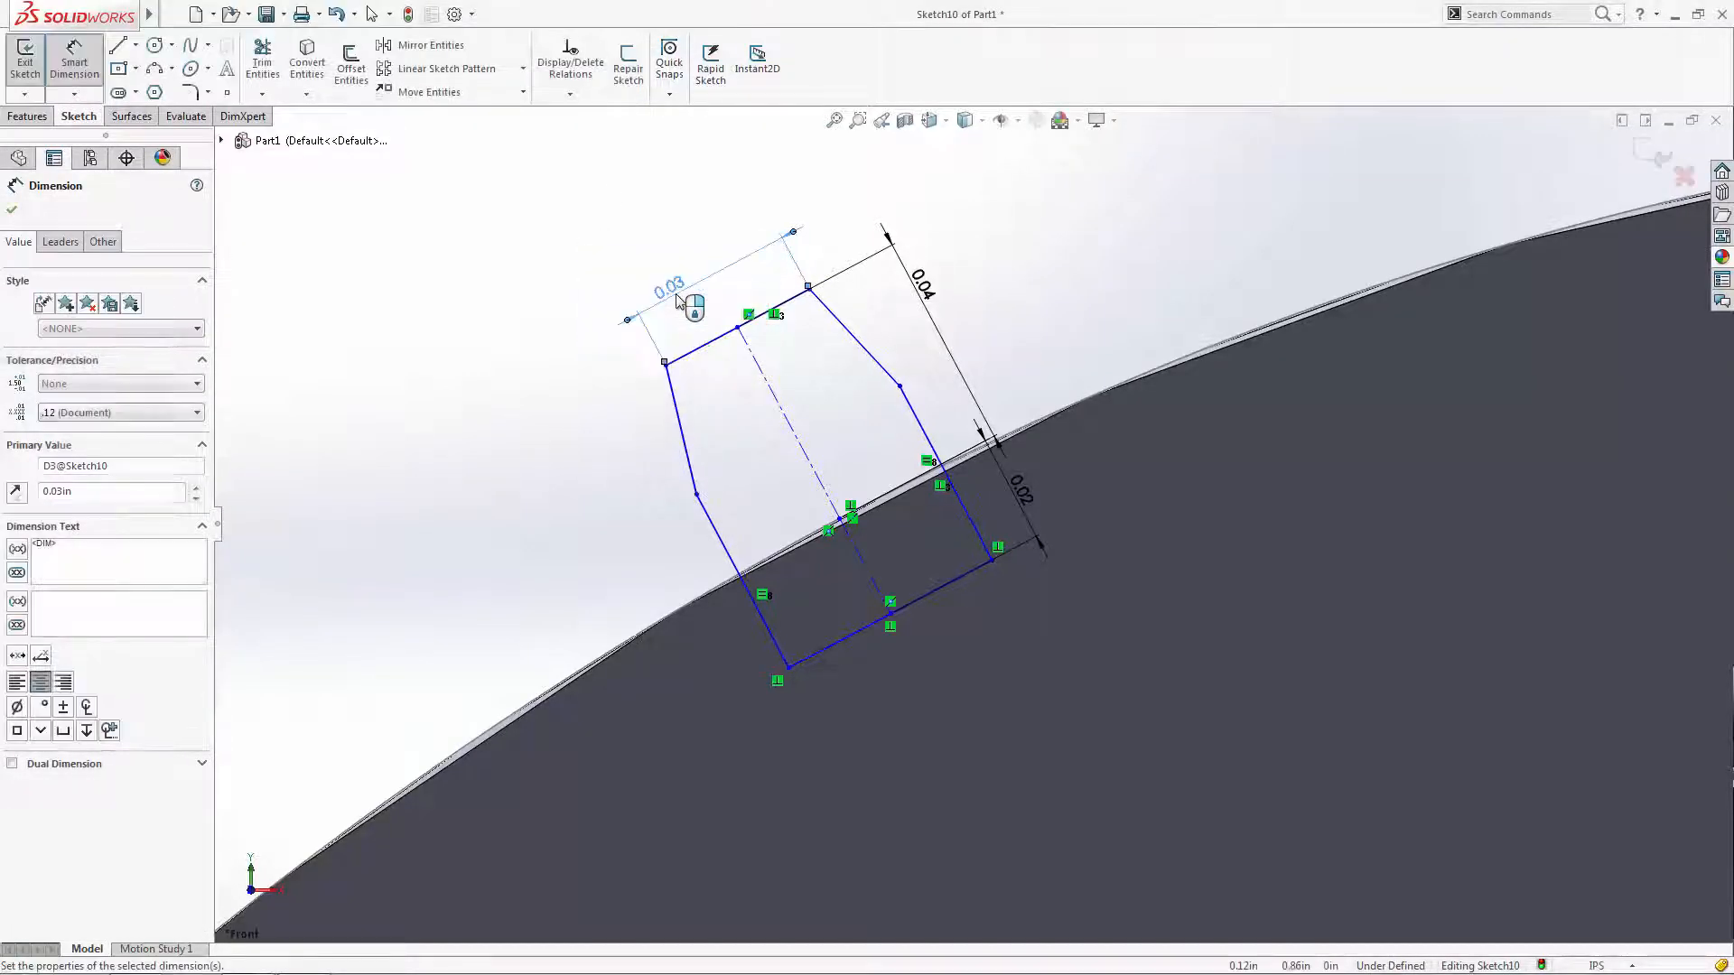
left_click(853, 635)
left_click(911, 679)
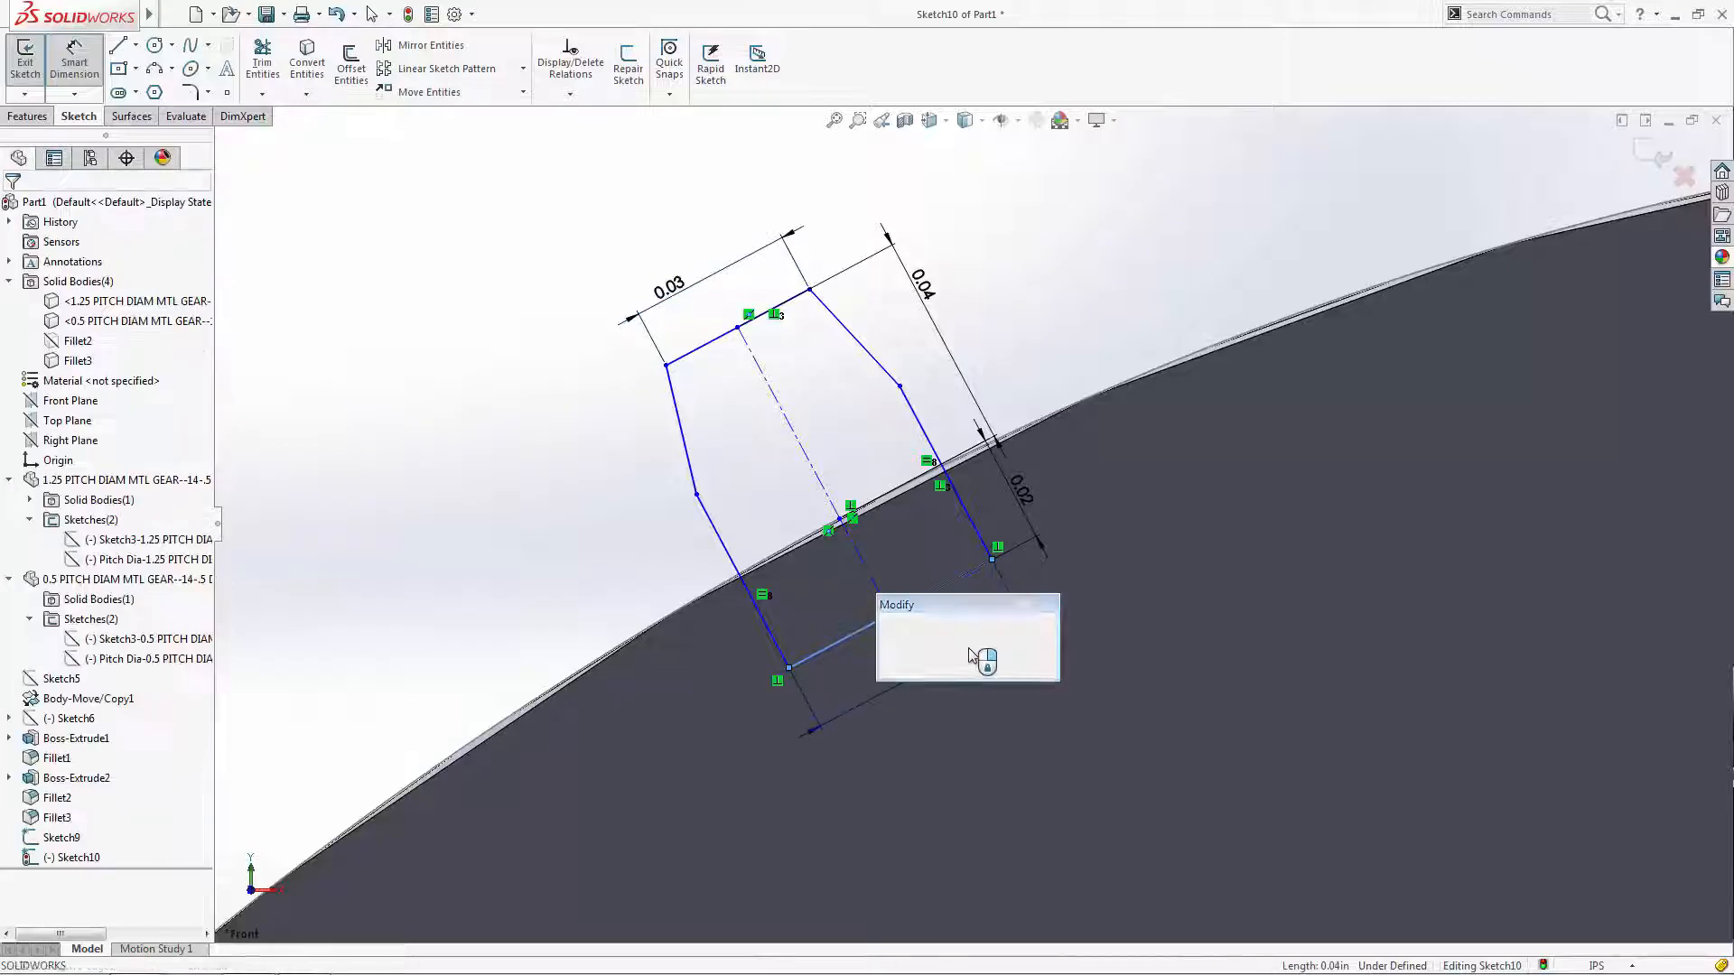
type("0.05")
key("Return")
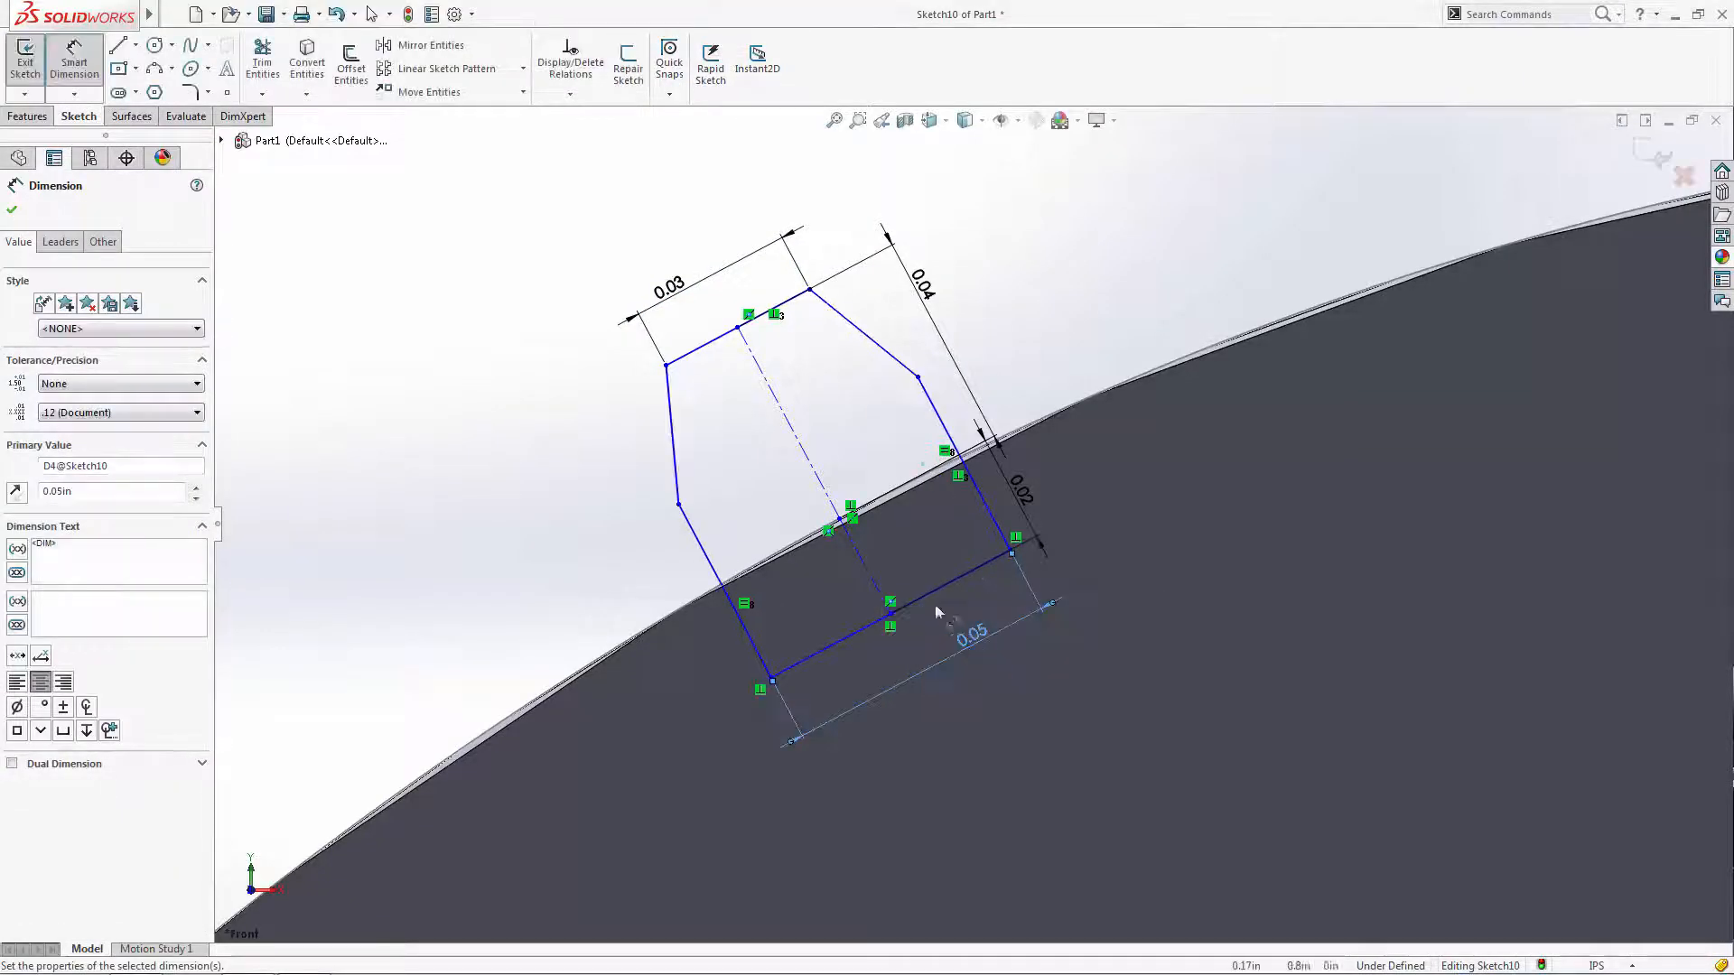
- Dimension the angle between the tooth's slanted side line and its outer centerline to 20 degrees
left_click(770, 384)
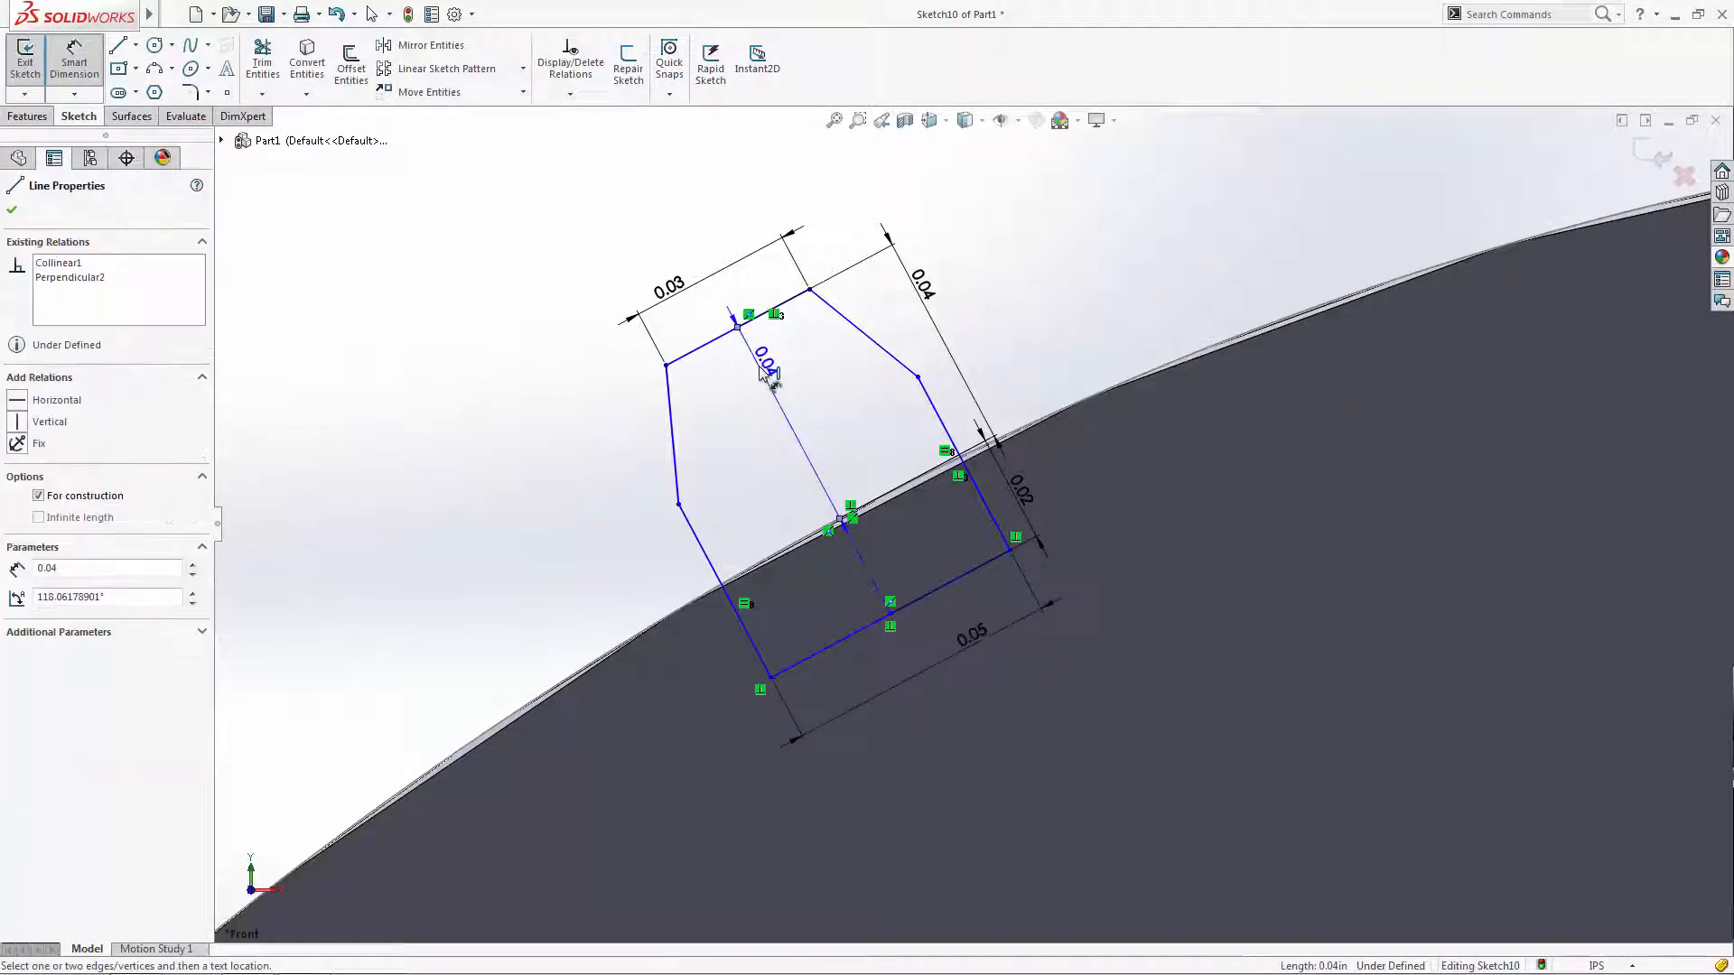
left_click(679, 476)
left_click(748, 452)
type("20")
key("Return")
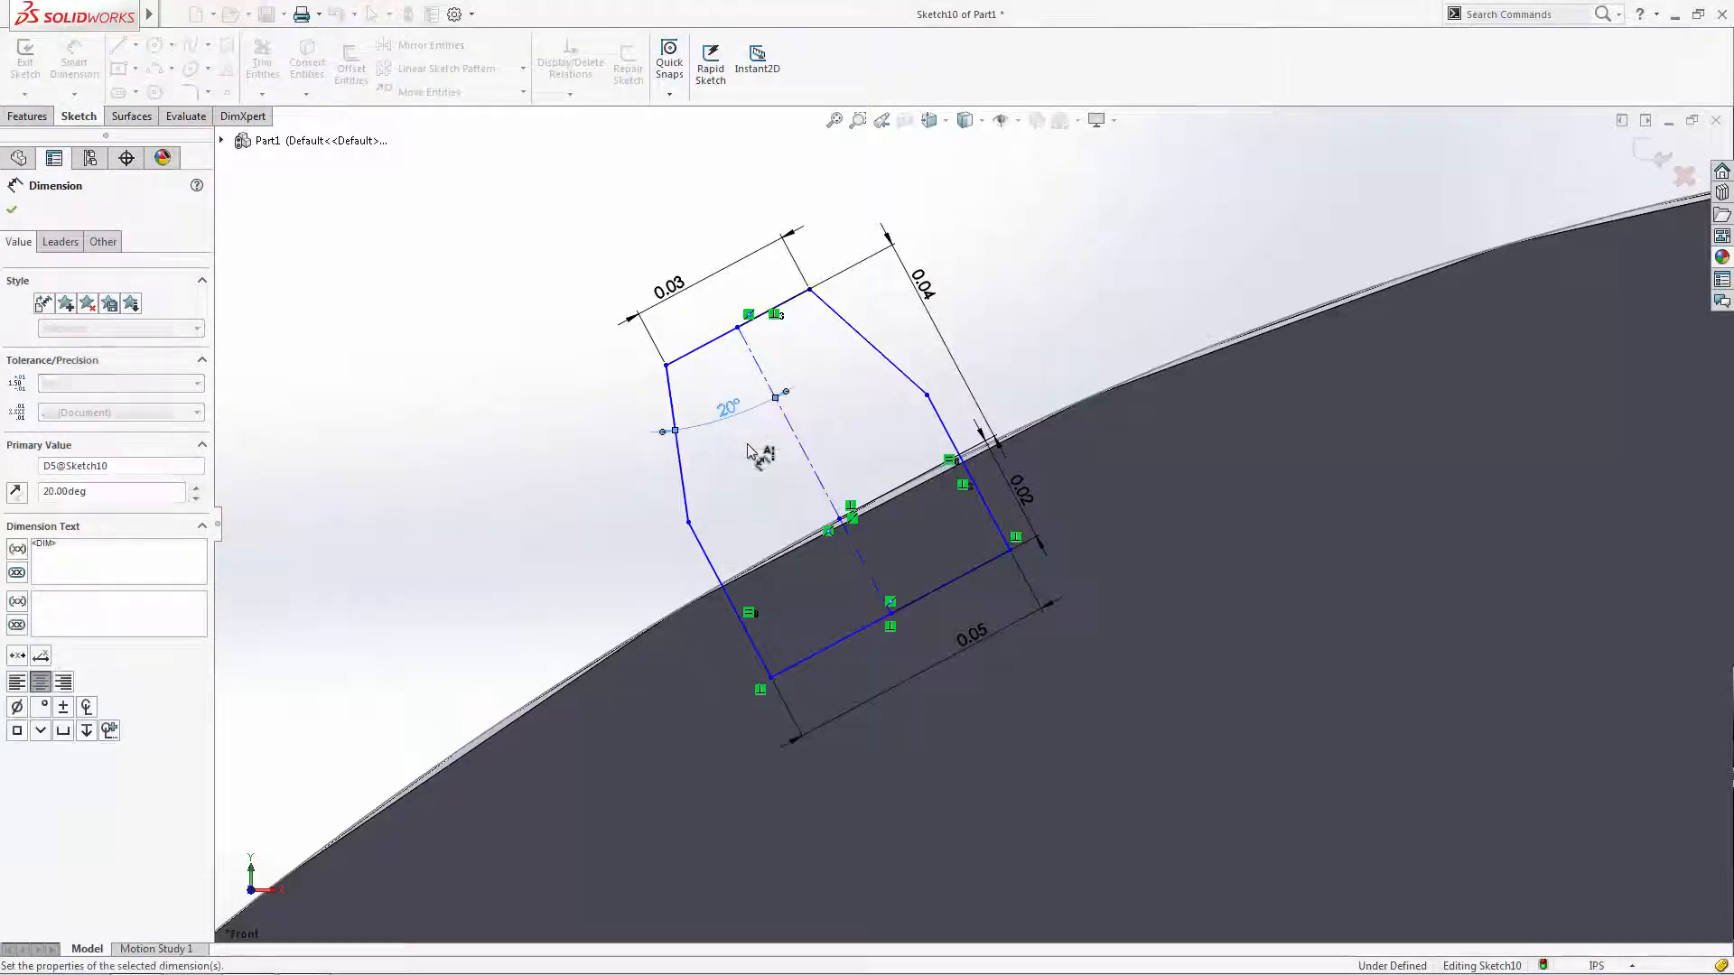
key("Escape")
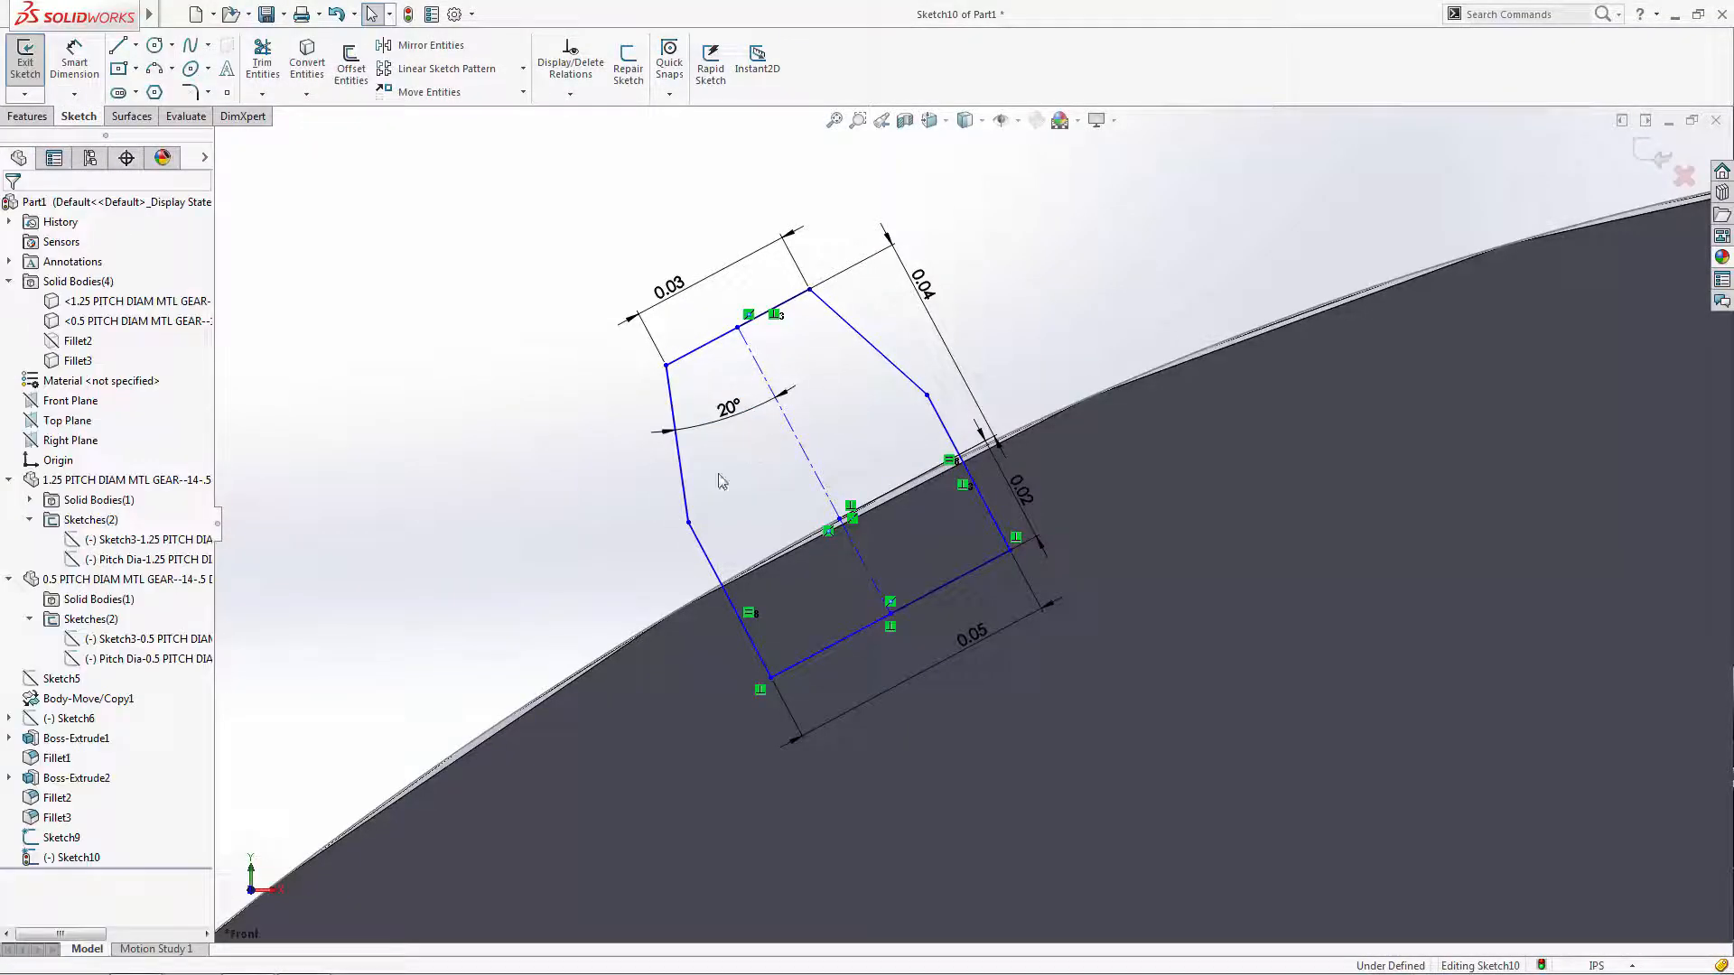
- Dimension the horizontal distance from the origin to the centerlines' shared point on the heart's edge to 0.09 in, and close the sketch
left_click(74, 61)
left_click(842, 522)
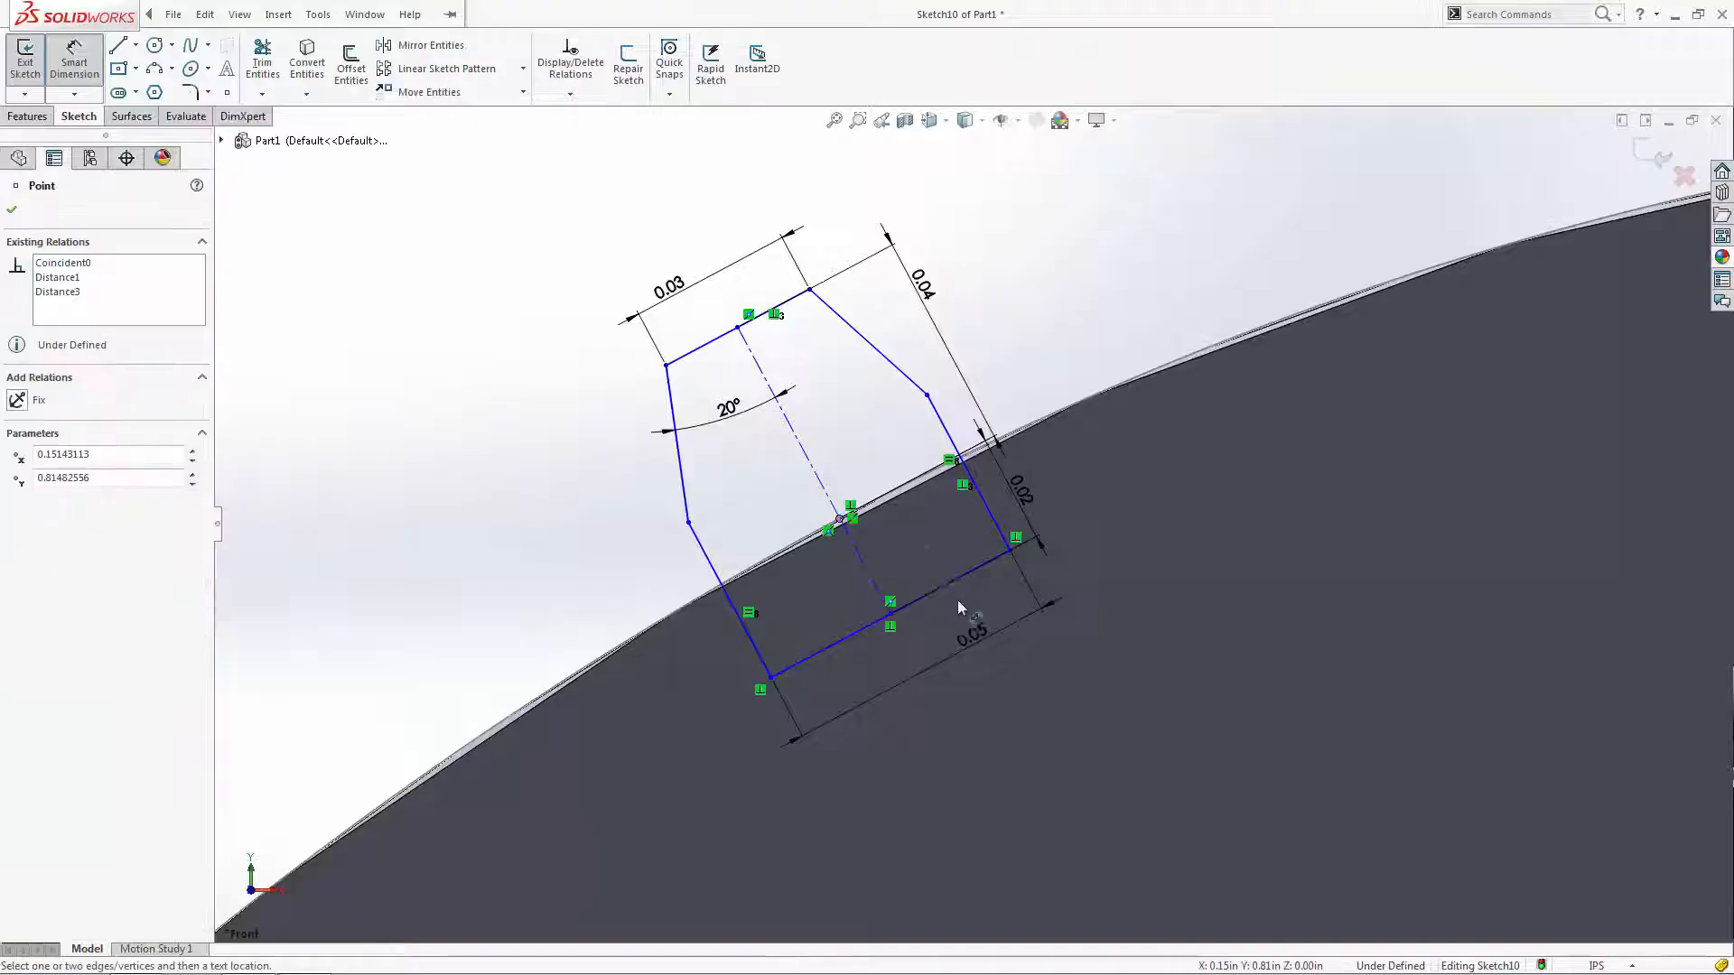
scroll(958, 578, "up", 10)
scroll(963, 471, "down", 7)
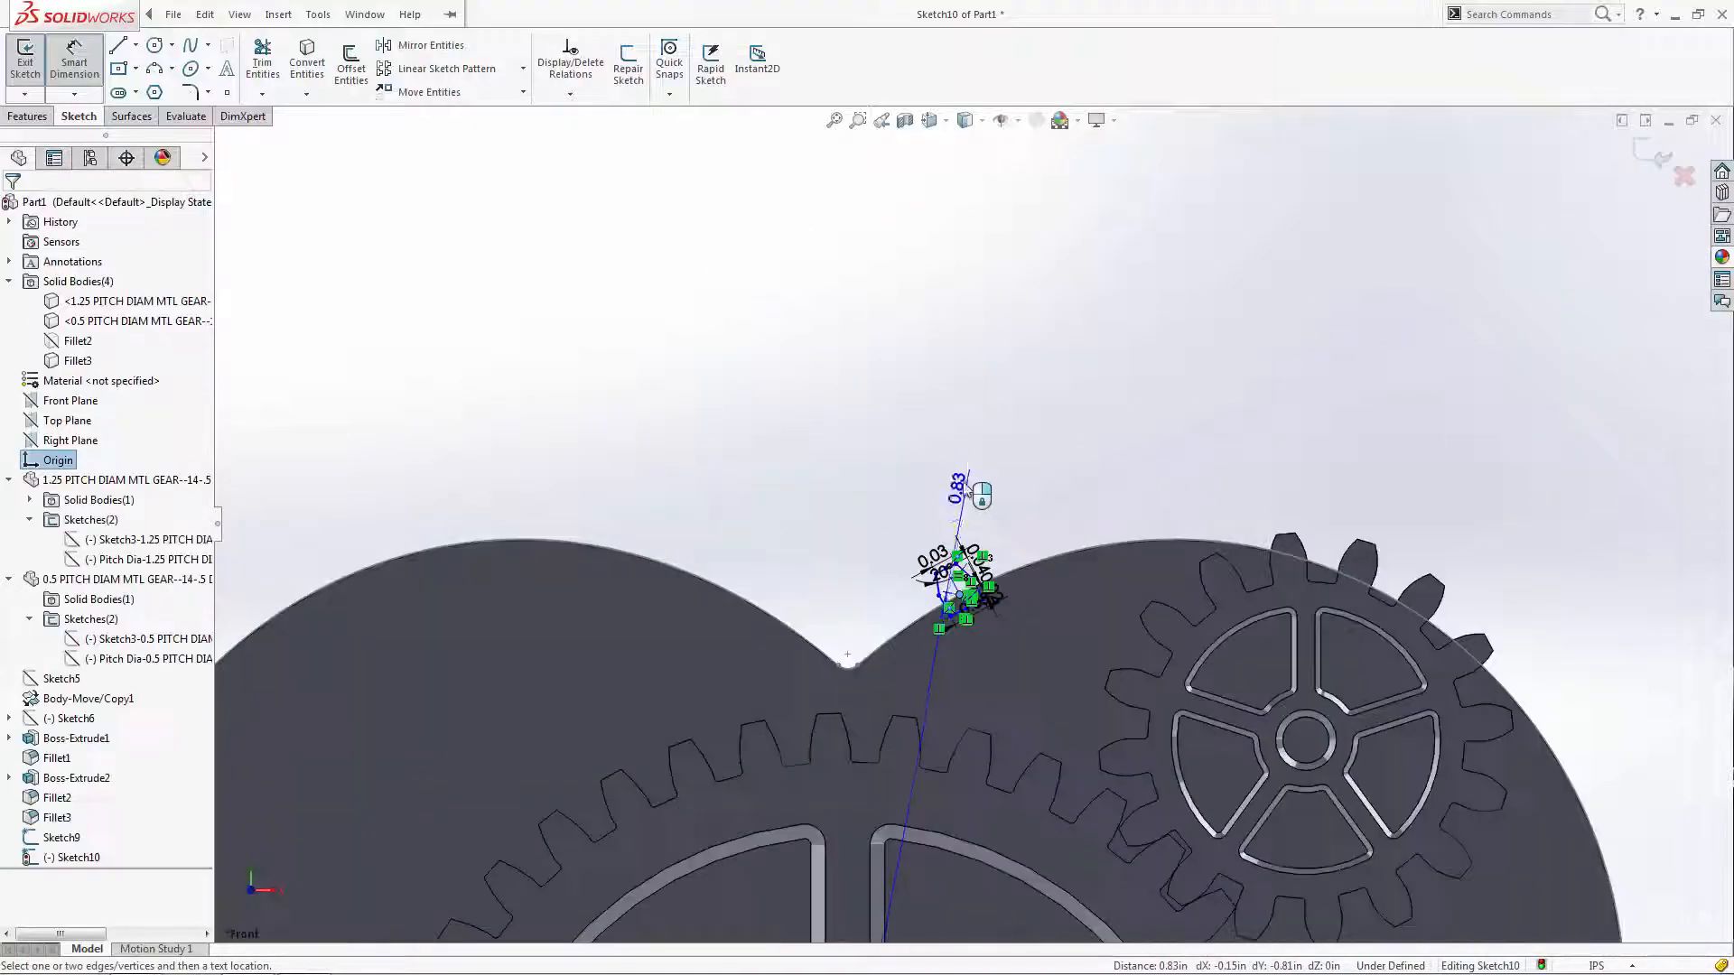
left_click(859, 520)
type("0.09")
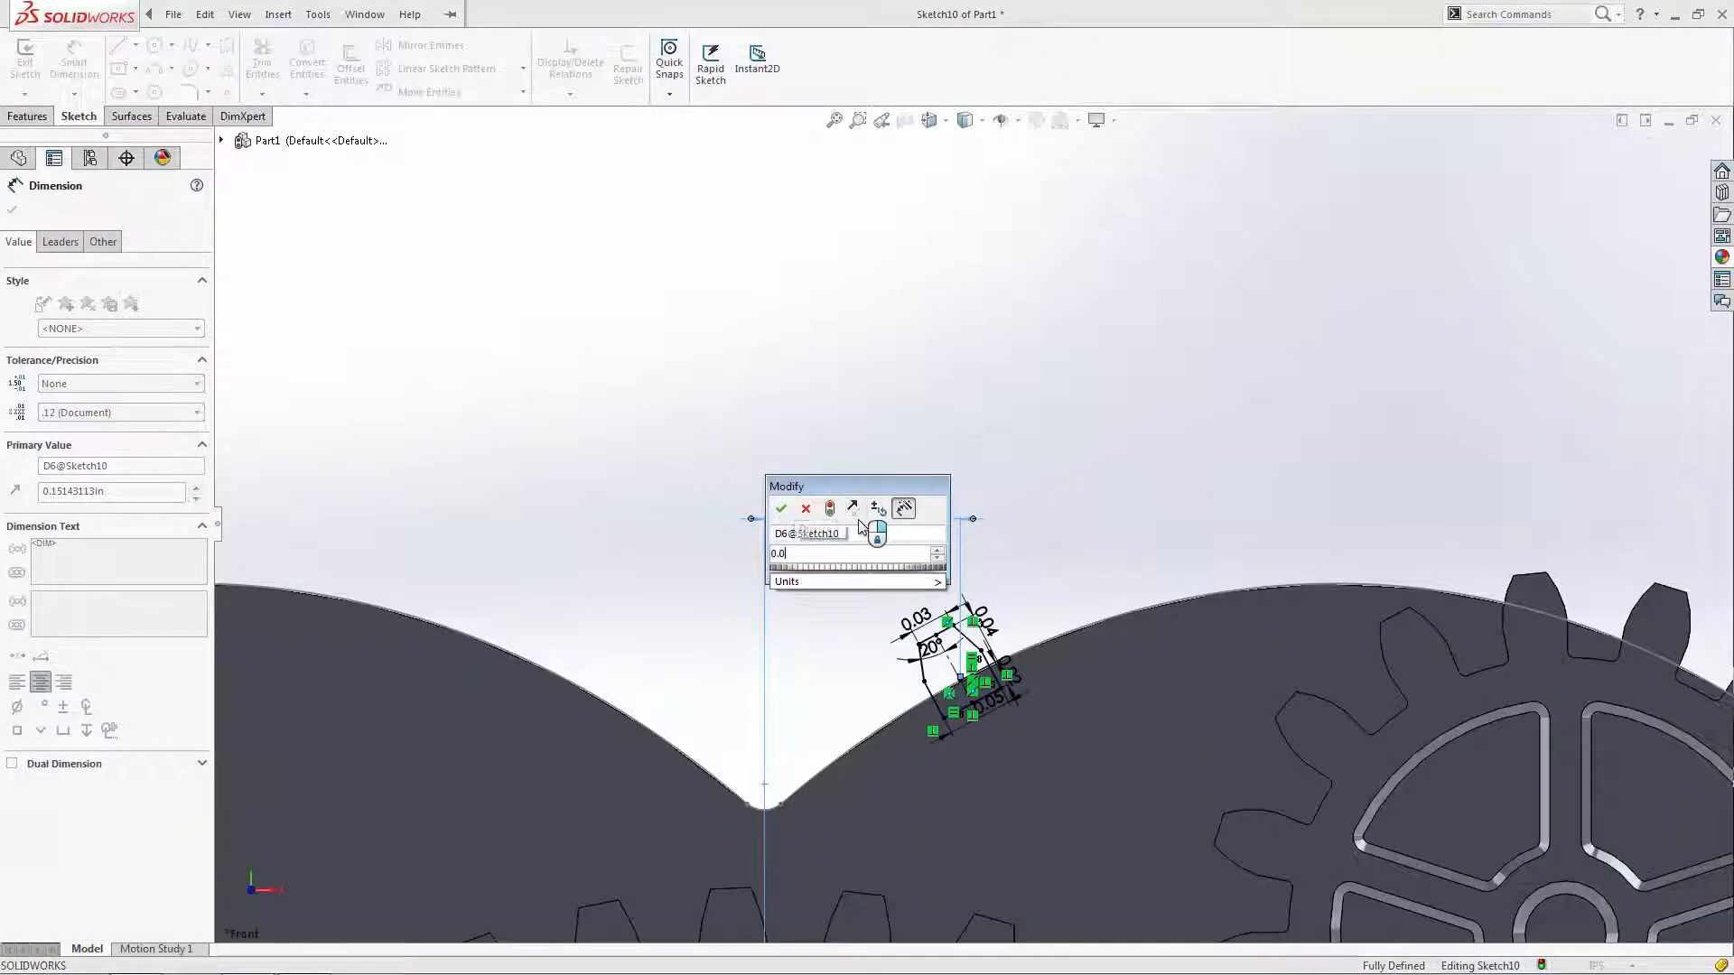
key("Return")
scroll(1086, 465, "up", 3)
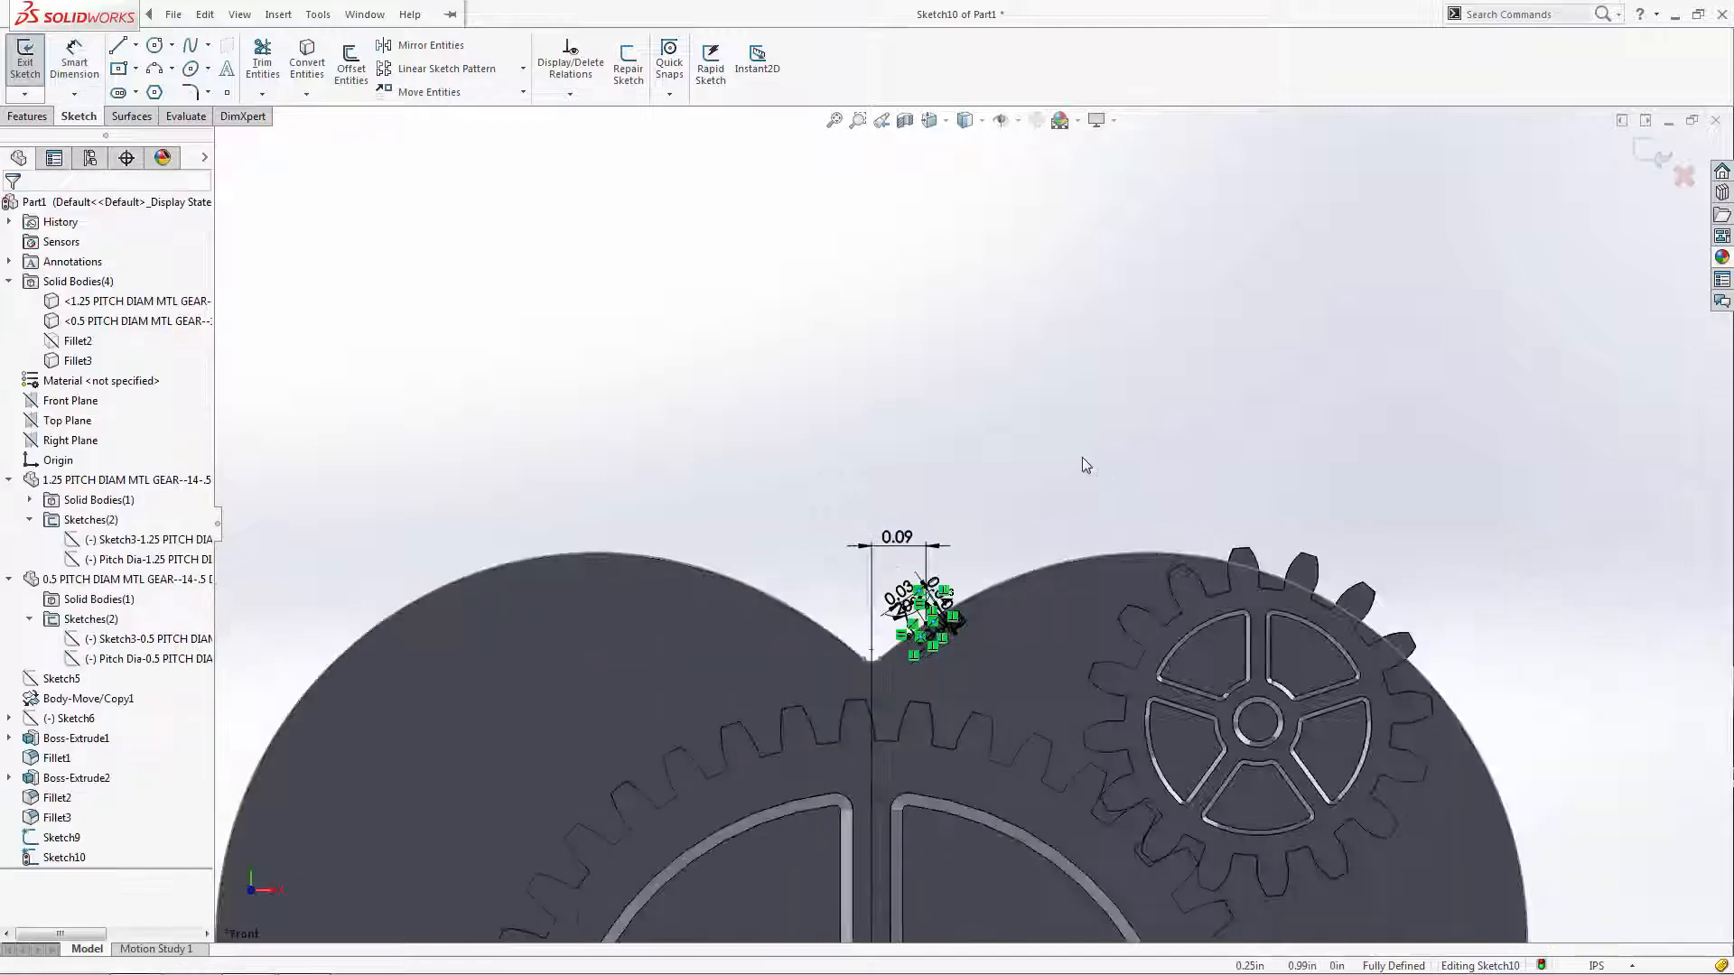
left_click(1660, 155)
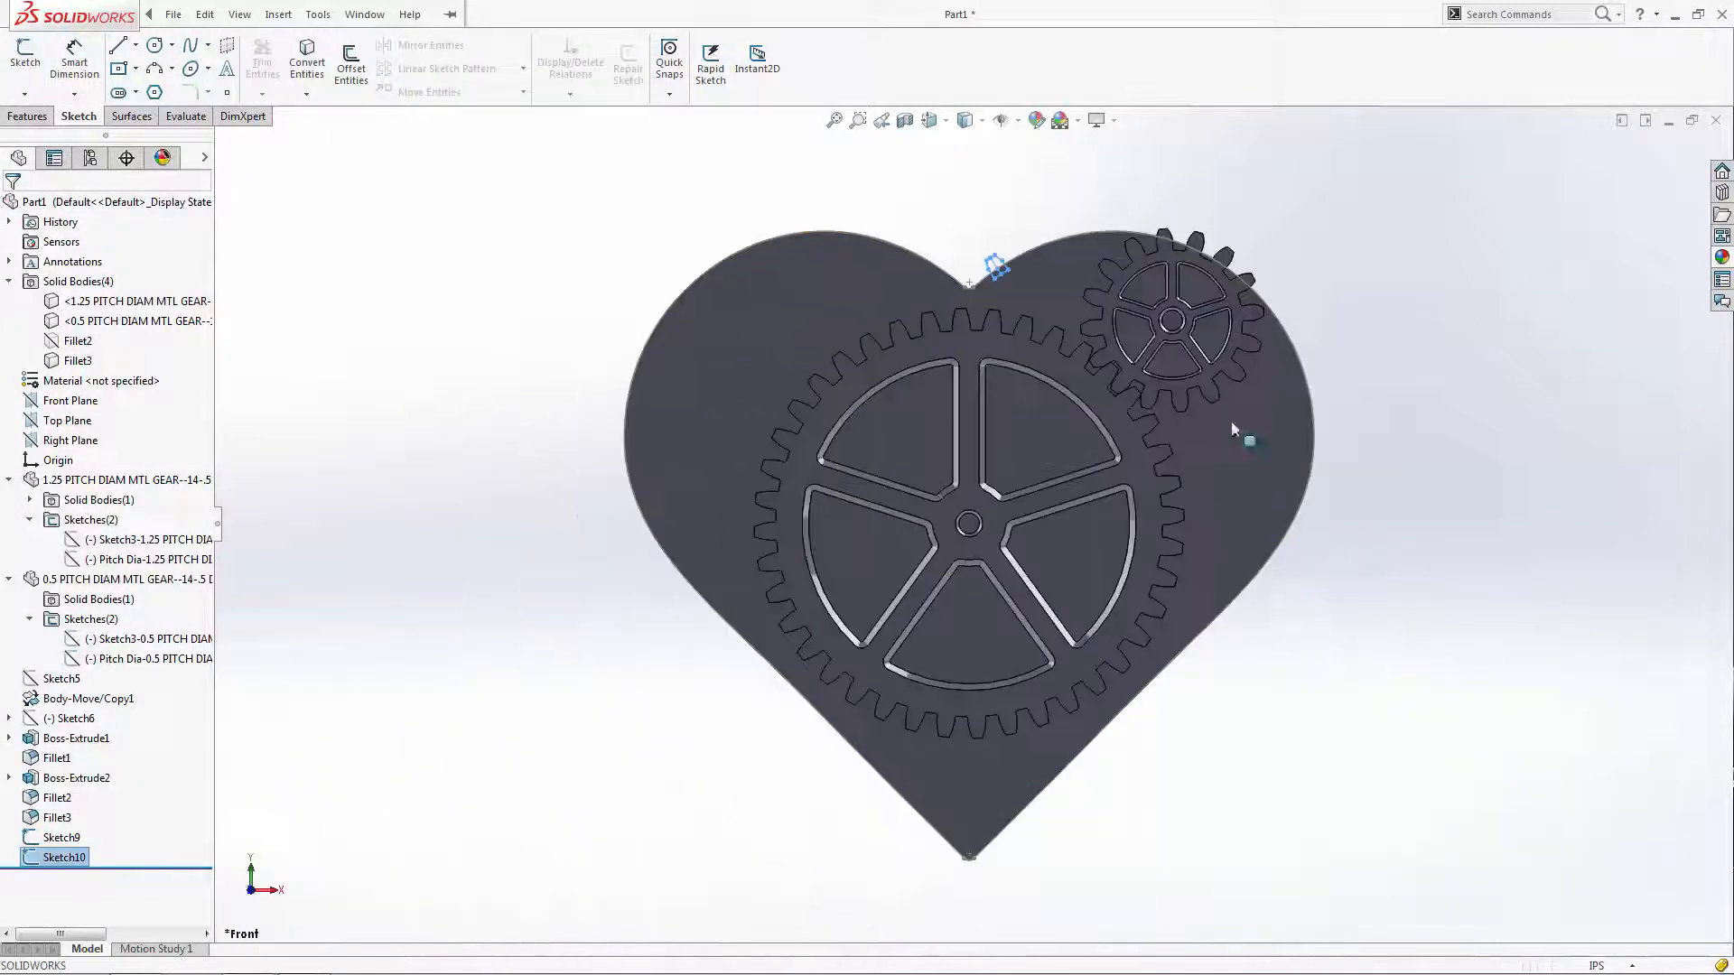
left_click(1307, 588)
- Extrude the tooth profile 0.09375 in with a Mid Plane end condition, merging it only with the heart body
left_click(32, 118)
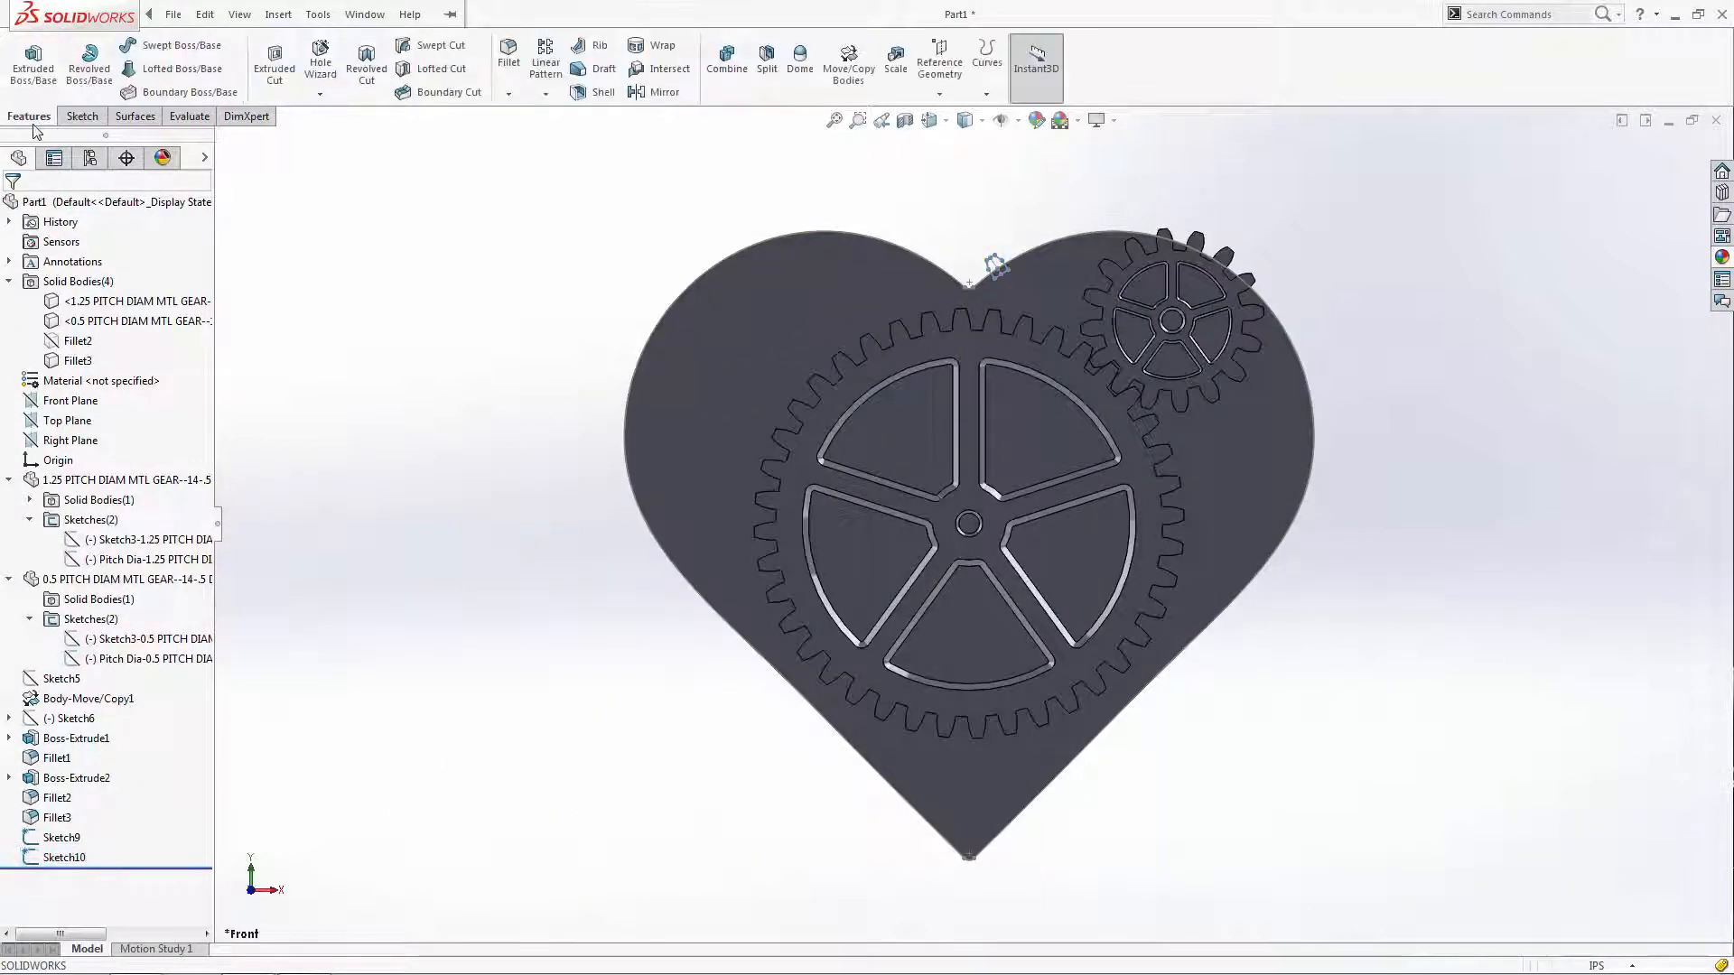
left_click(33, 63)
scroll(1028, 237, "down", 5)
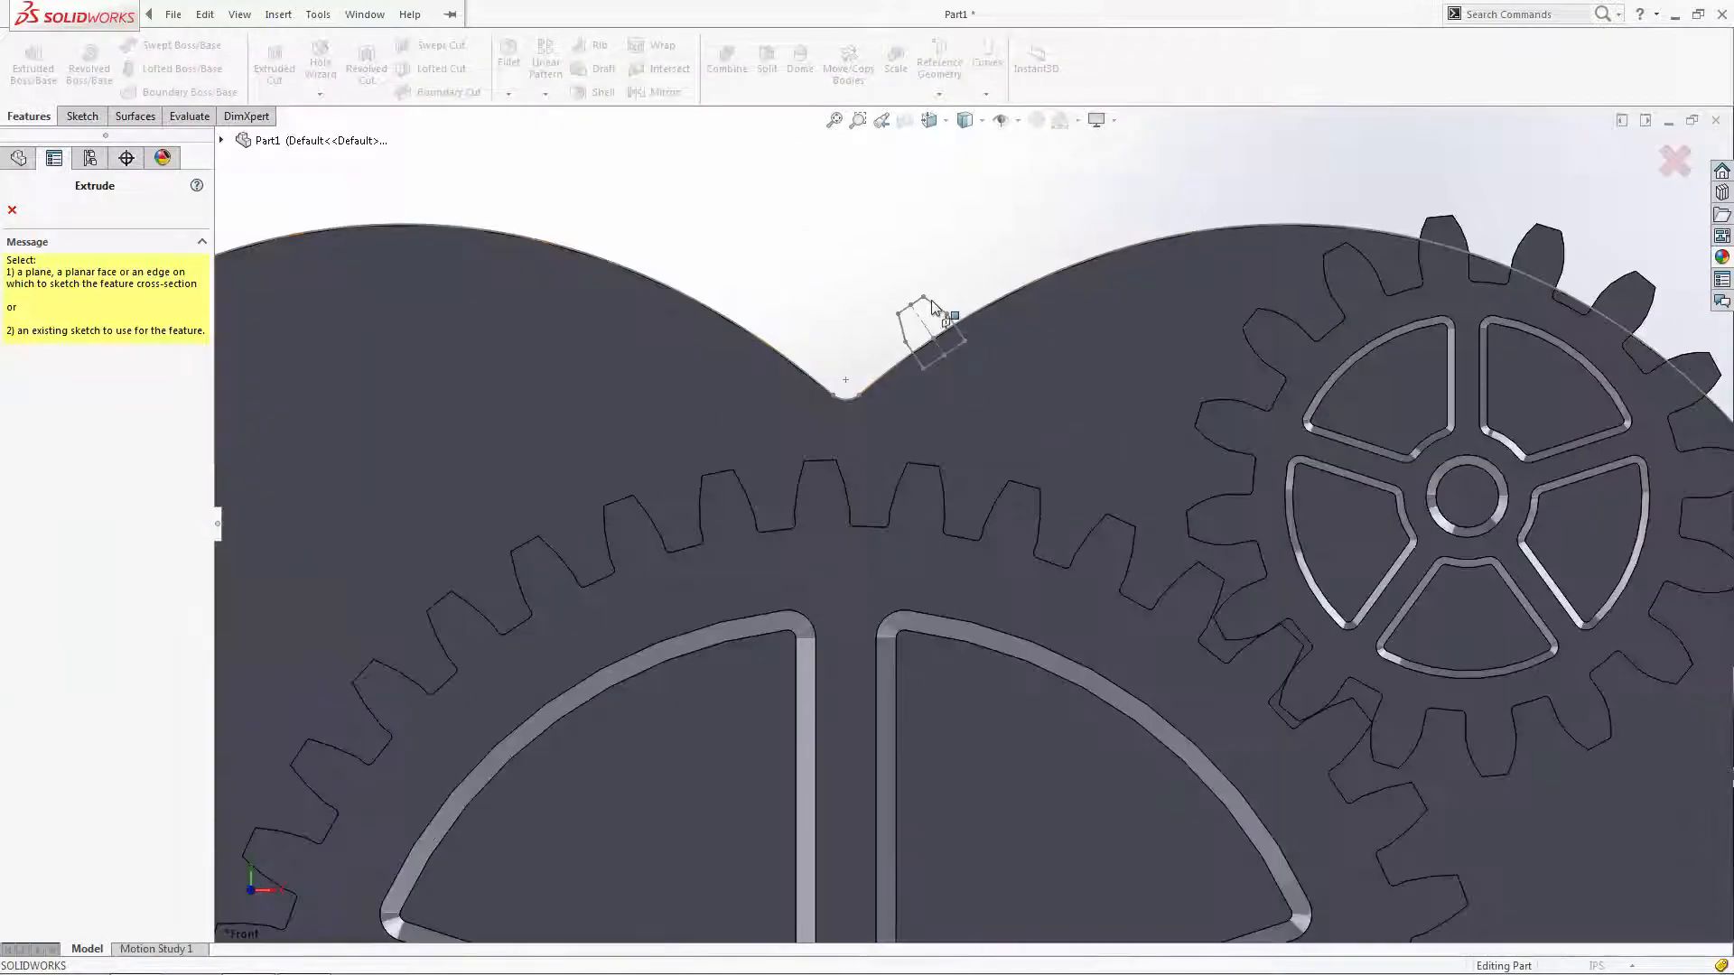
left_click(939, 314)
middle_click_drag(946, 232, 893, 308)
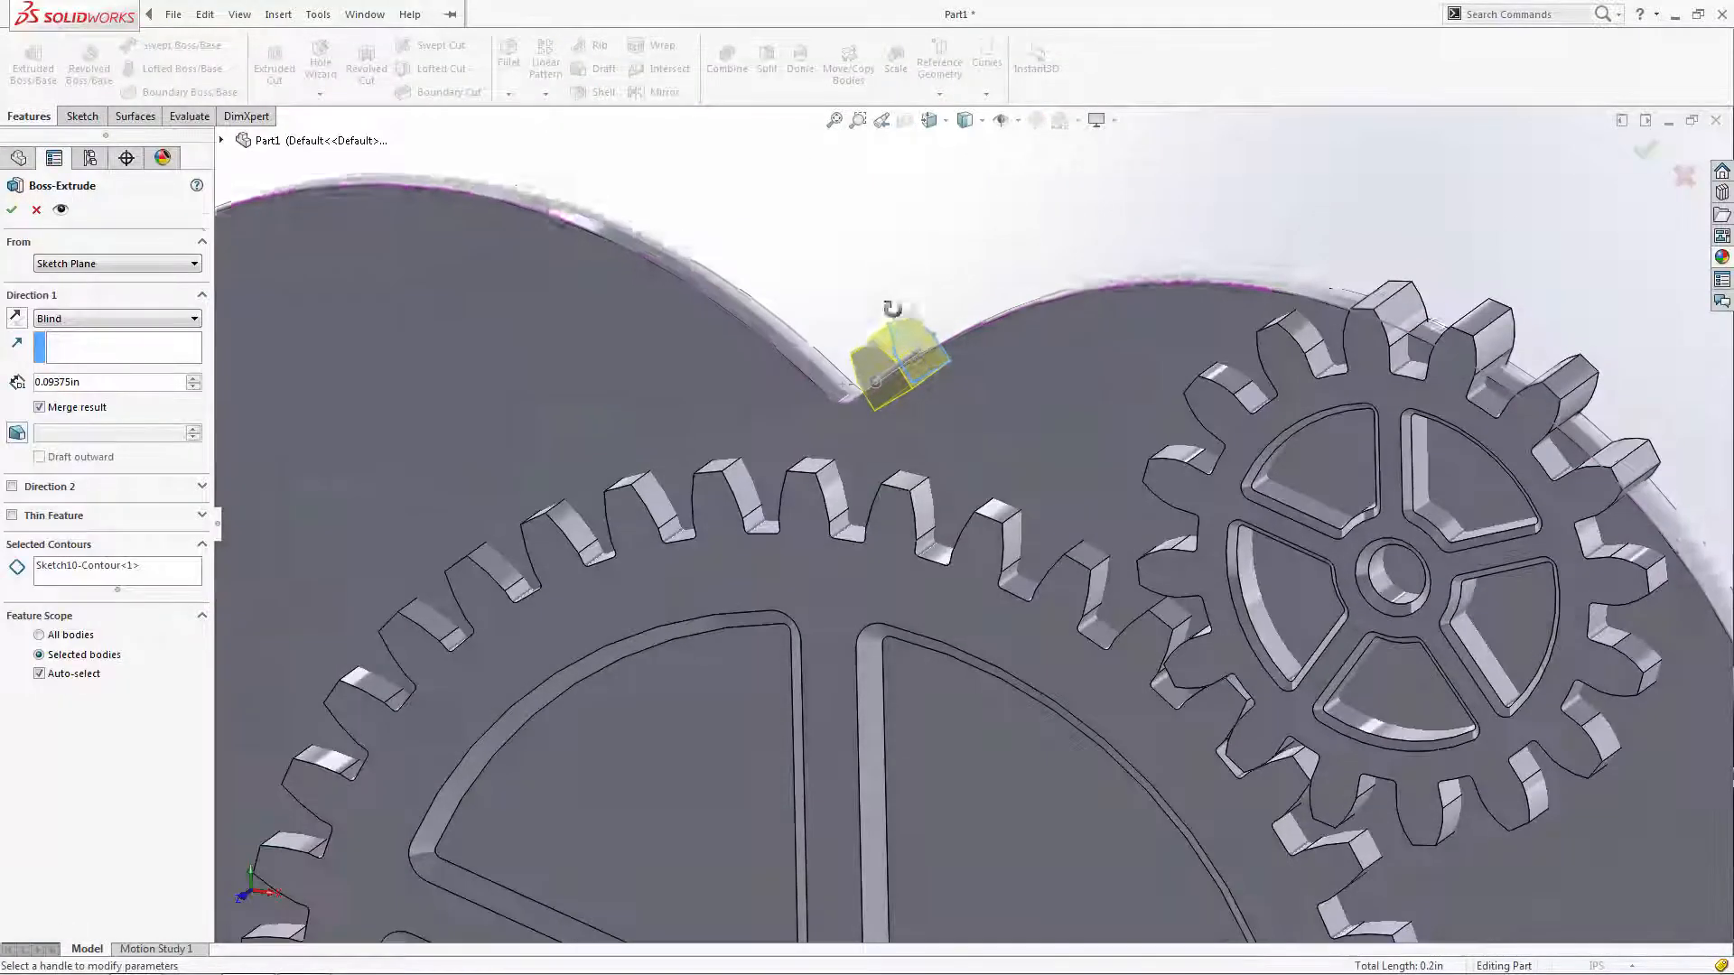
left_click(163, 318)
left_click(109, 405)
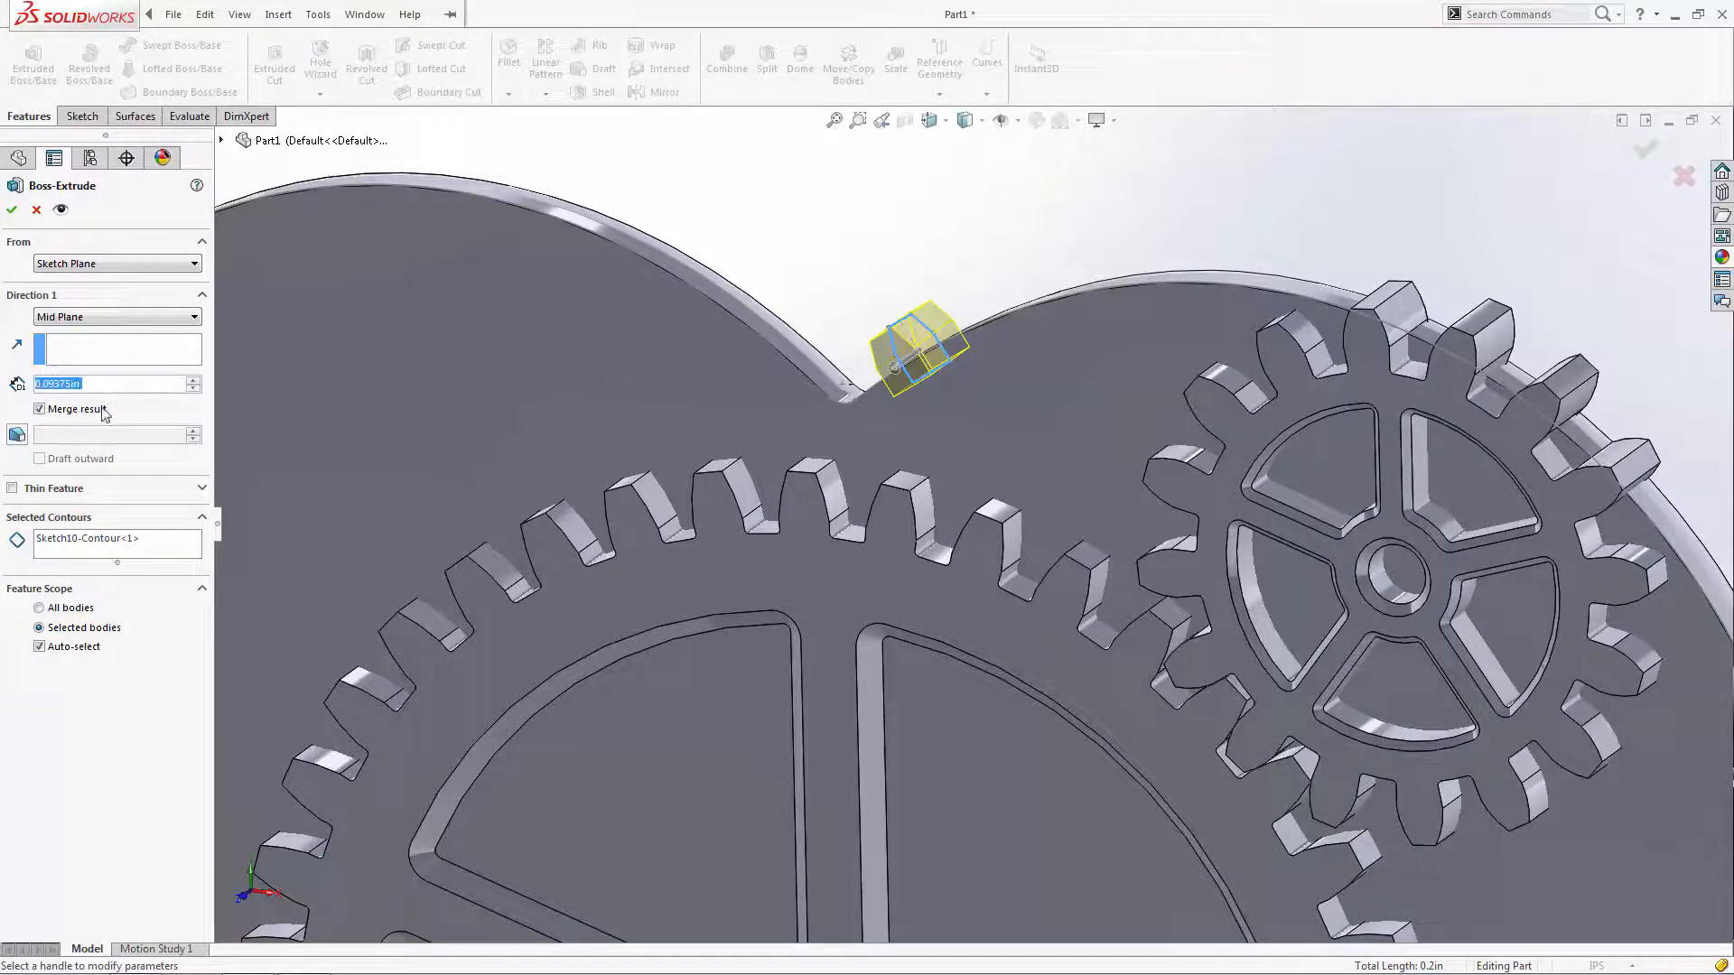
left_click(39, 647)
left_click(1054, 408)
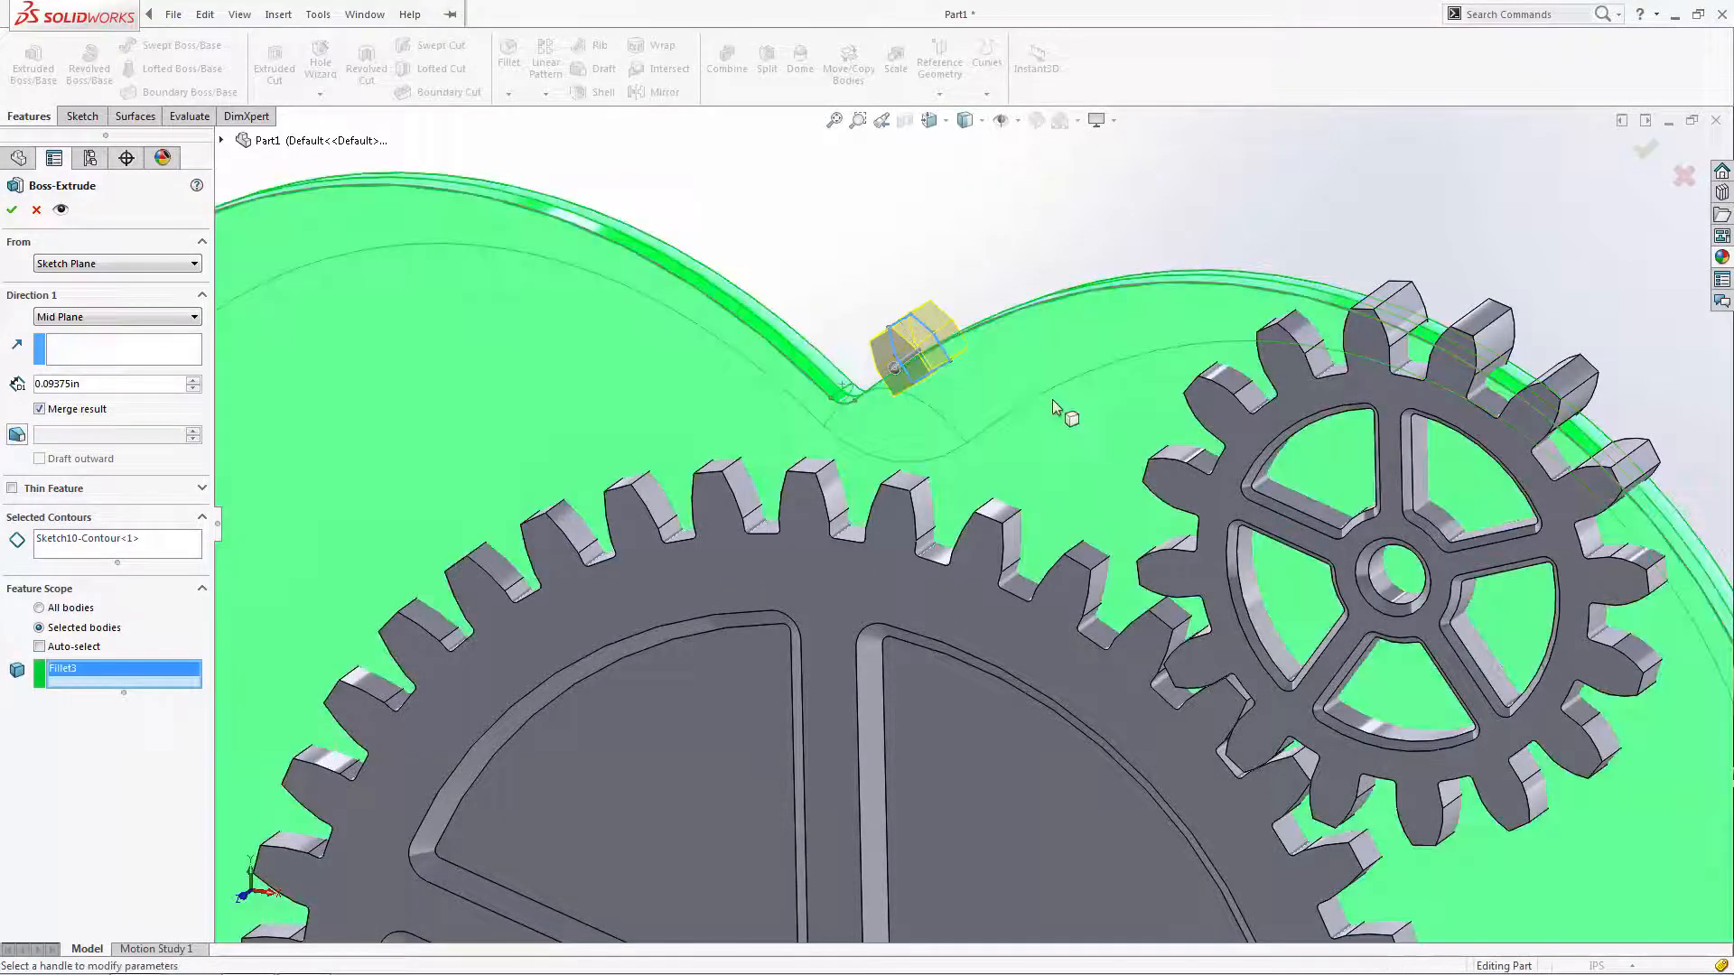
left_click(12, 209)
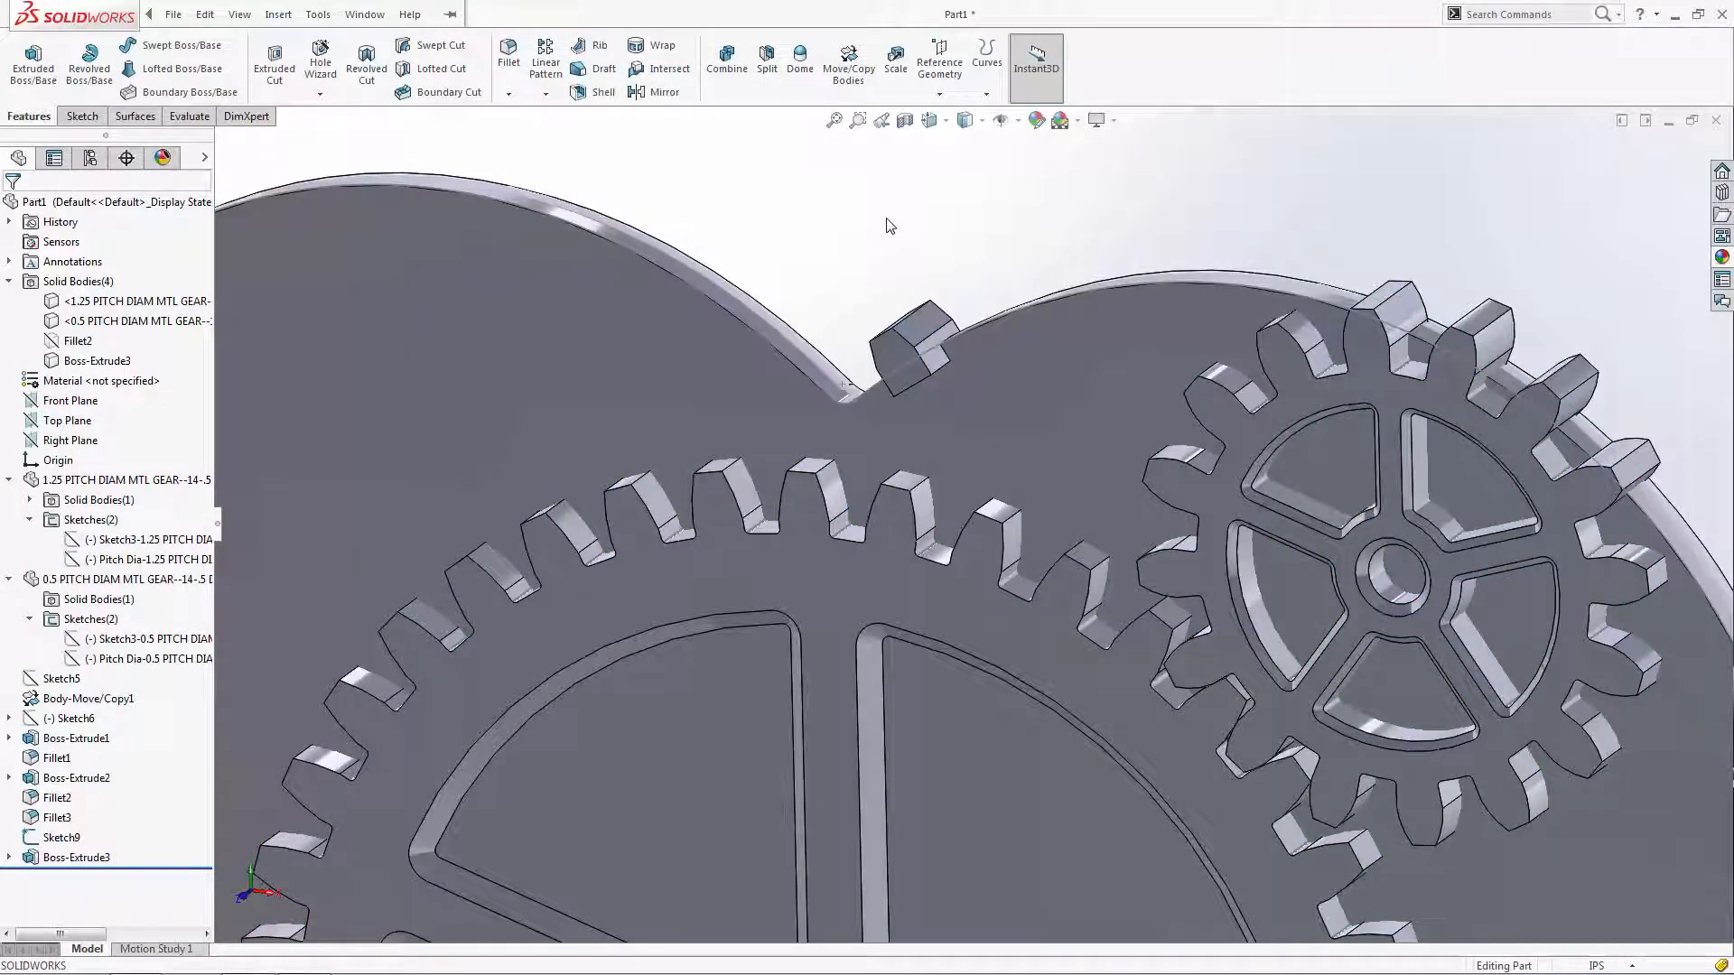
- Set up a curve driven pattern of the extruded tooth along Sketch9 with 60 equally spaced instances, using Offset curve and Tangent to curve
scroll(896, 232, "up", 4)
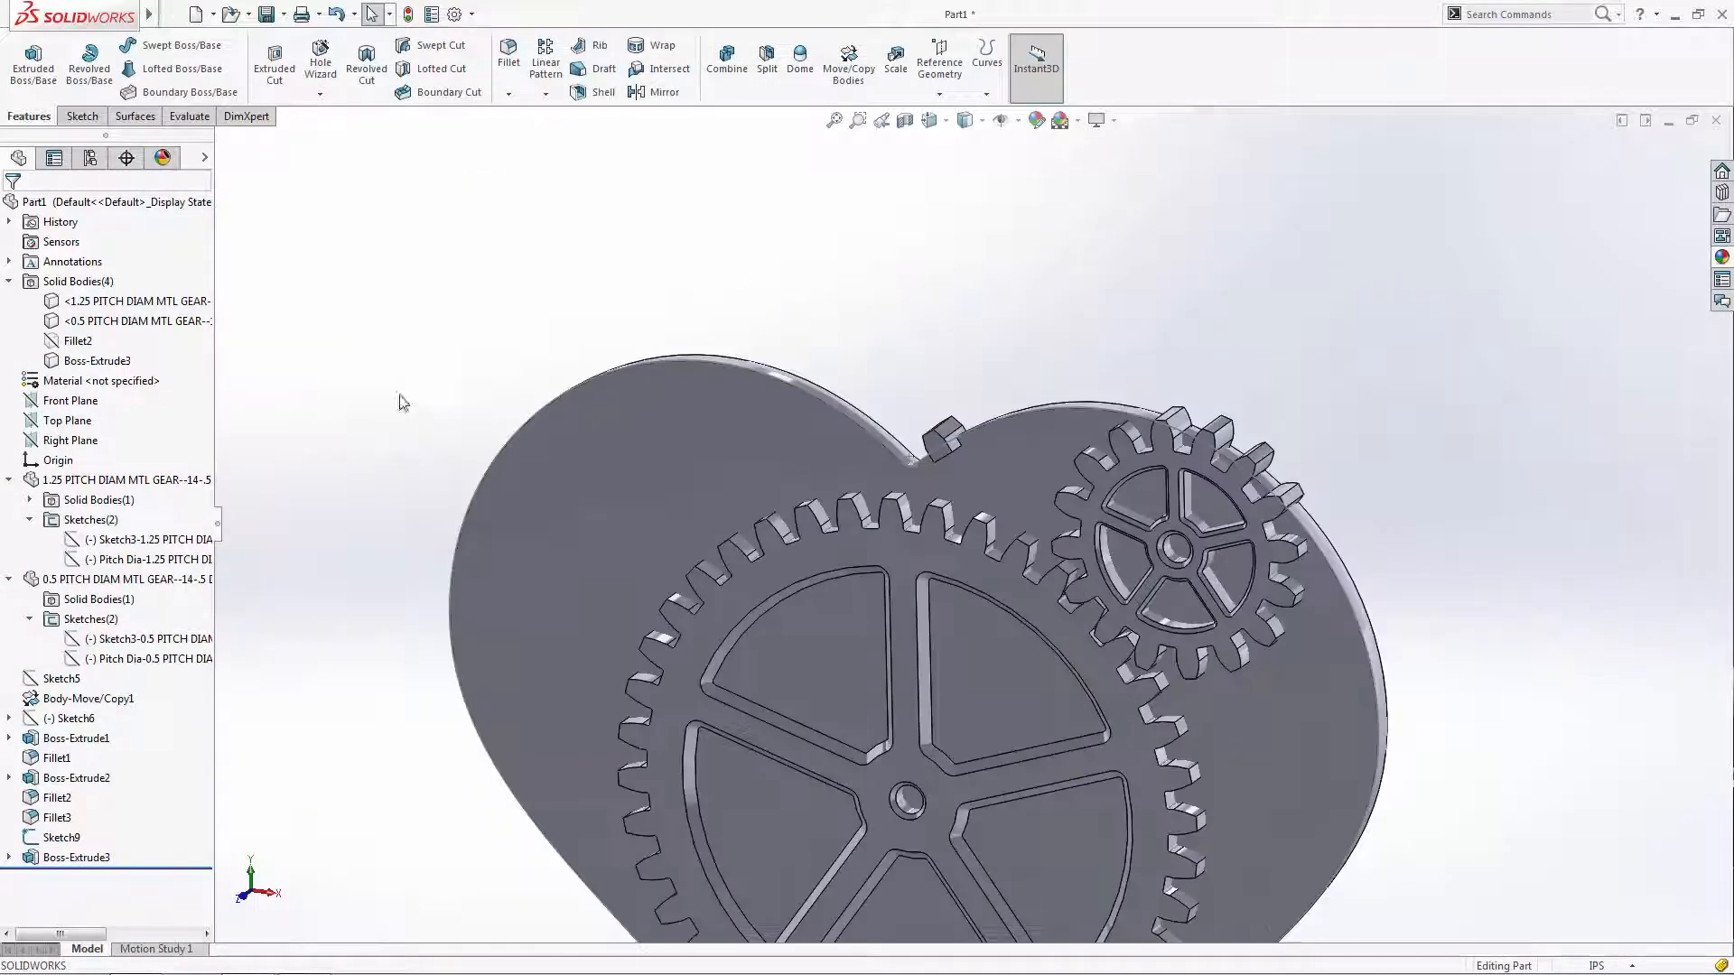
left_click(62, 839)
left_click(544, 94)
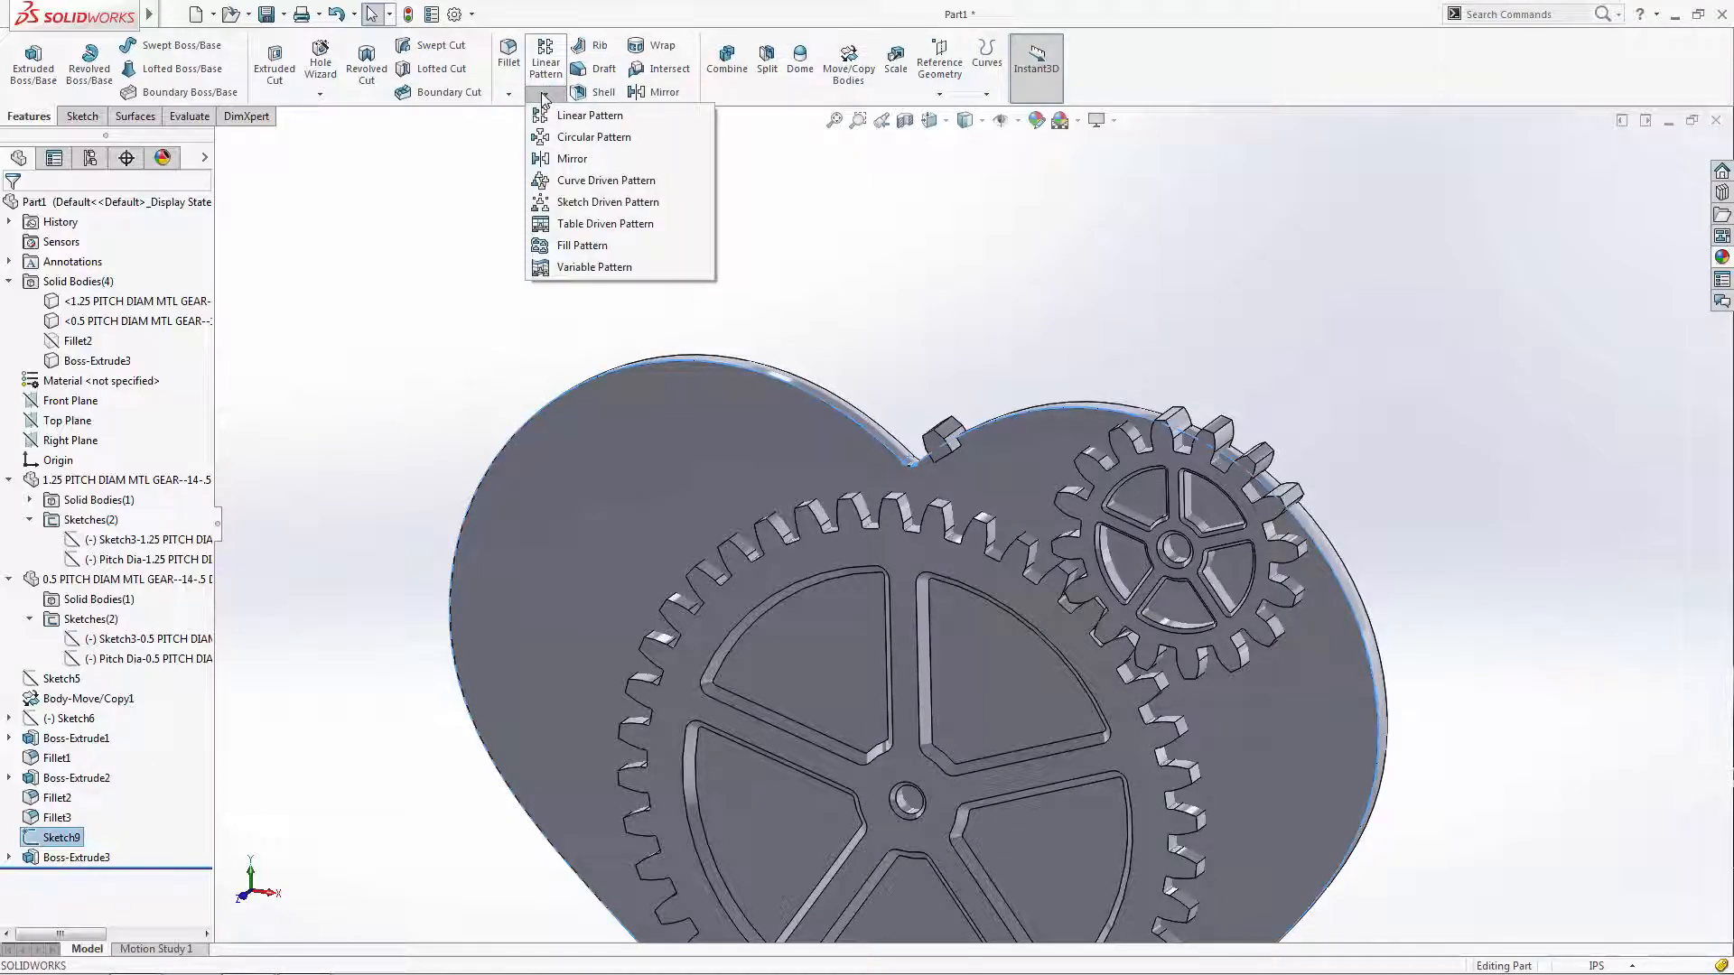
left_click(578, 181)
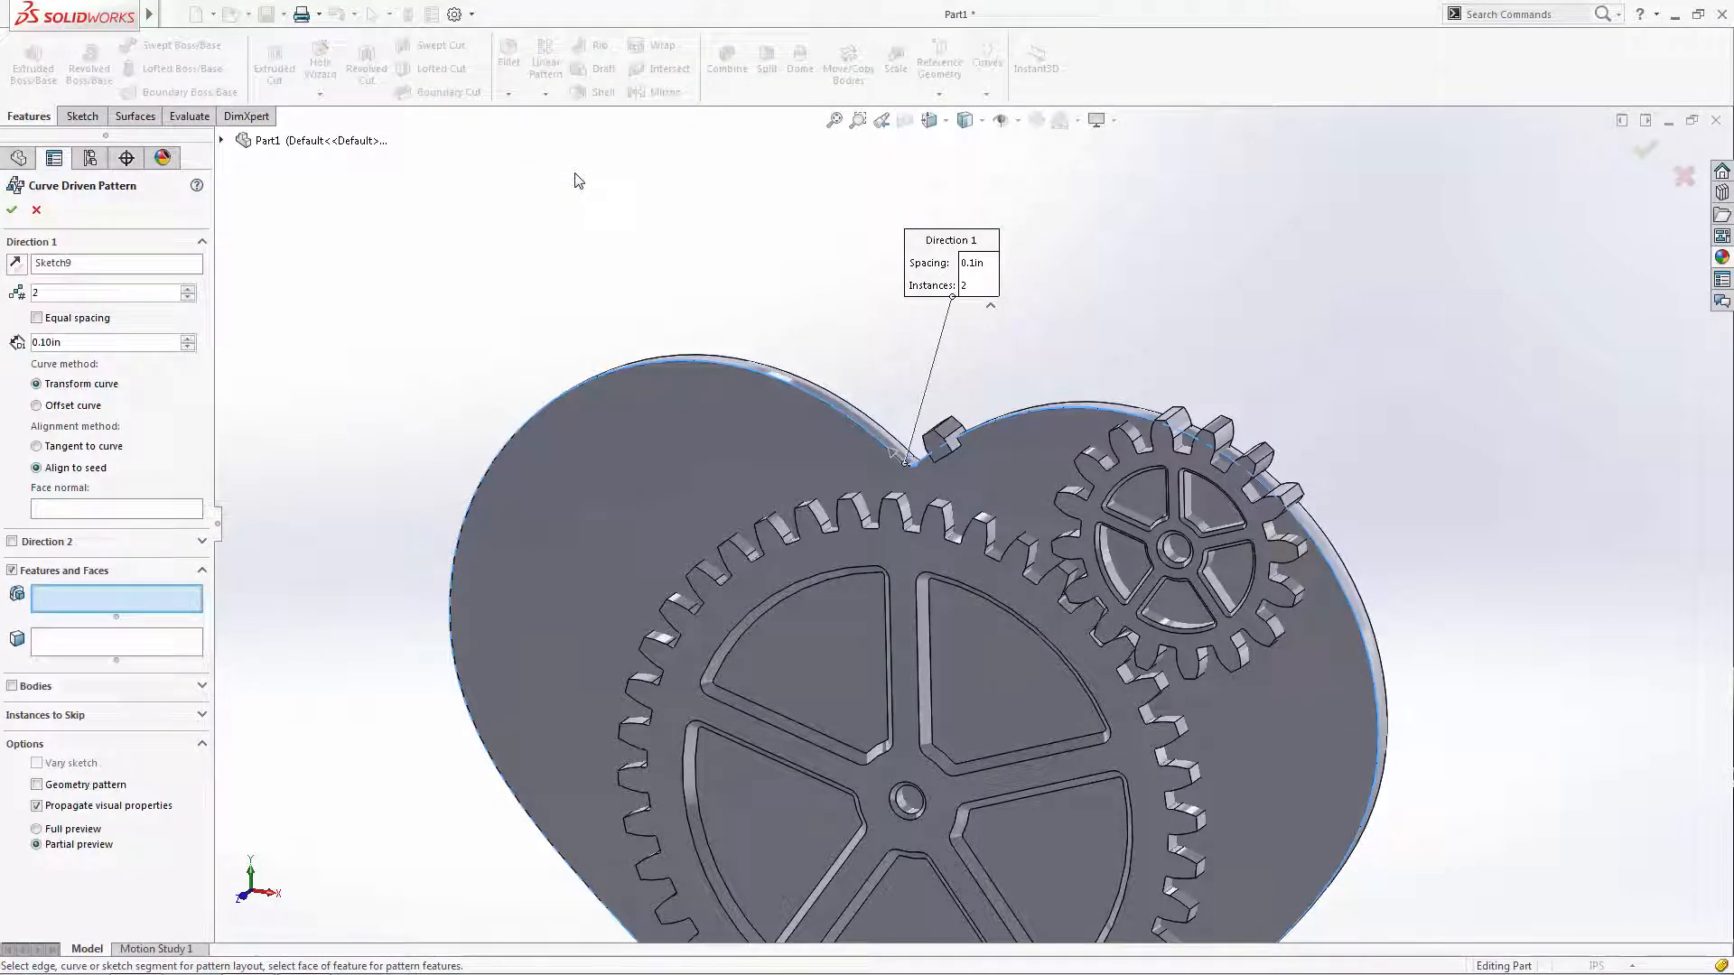
double_click(120, 292)
type("60")
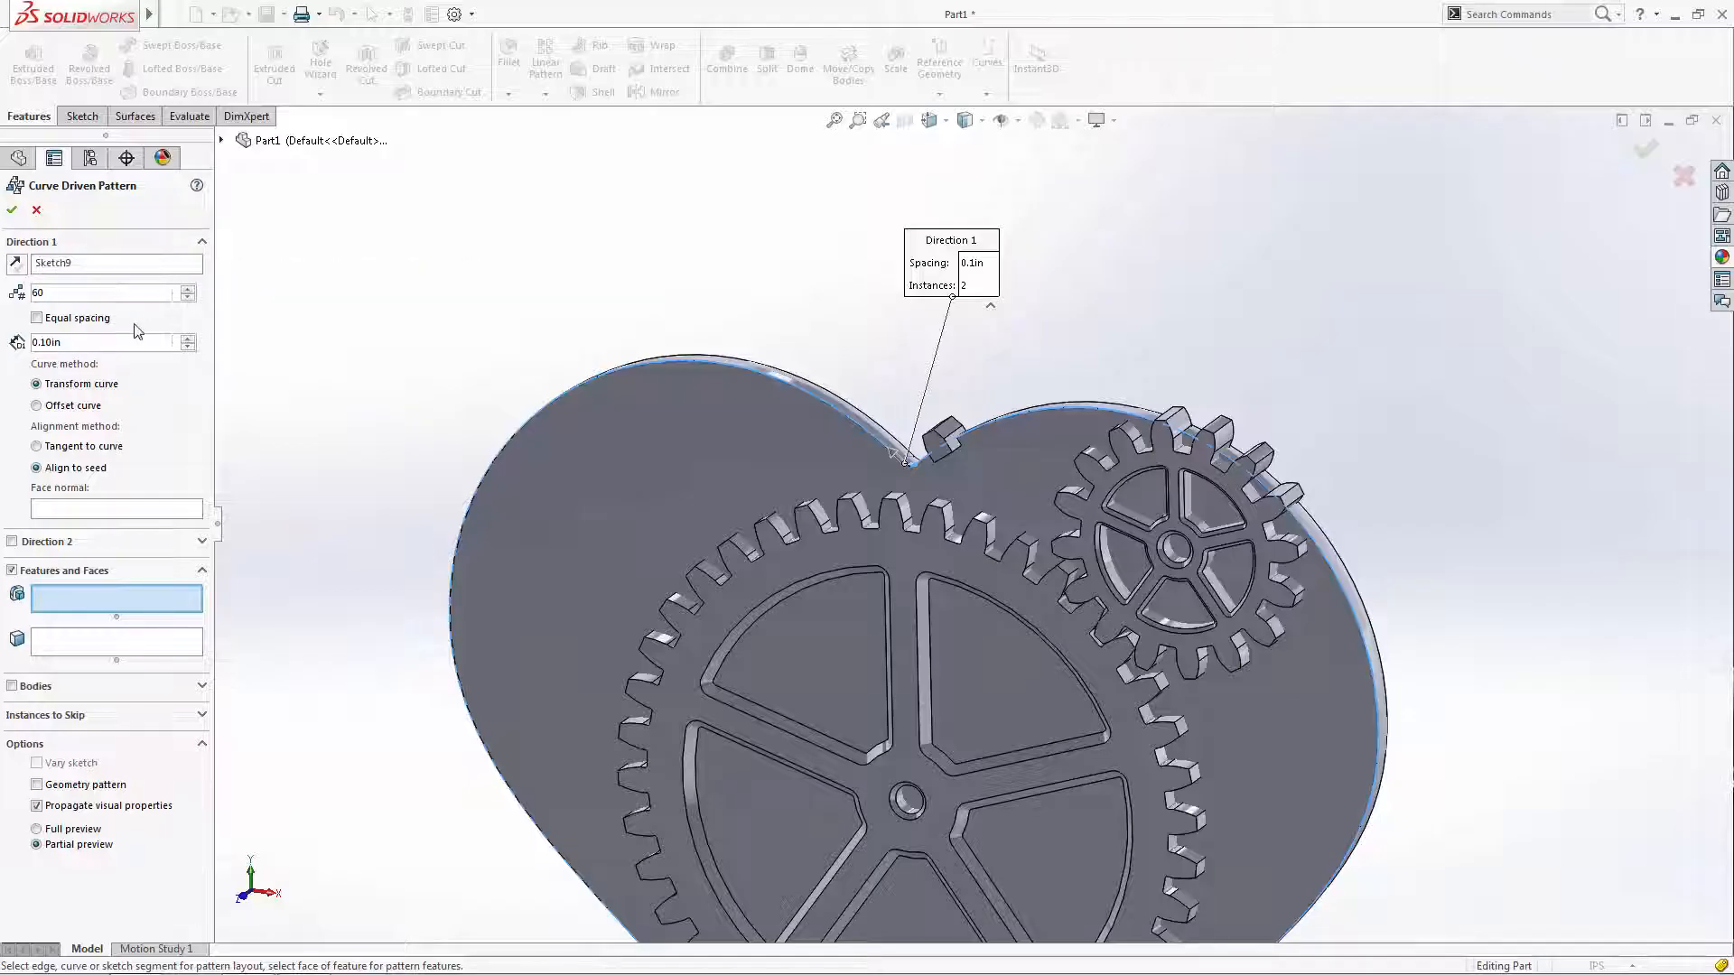
left_click(36, 320)
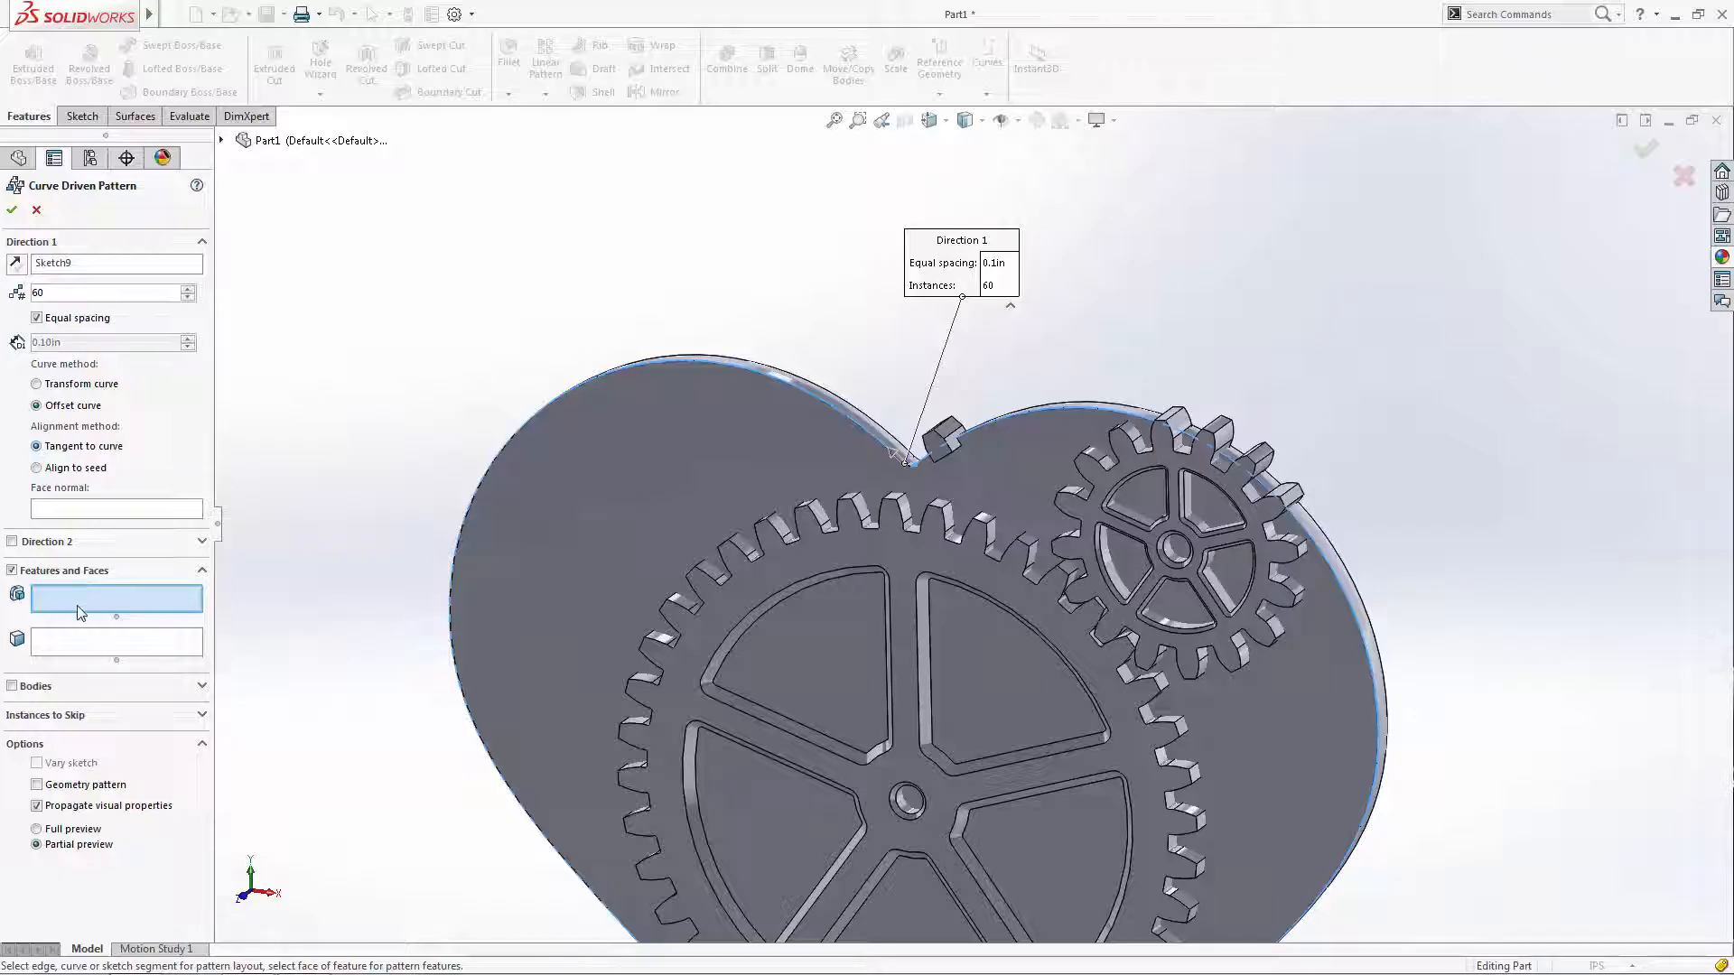
left_click(935, 444)
- Skip the four pattern instances that overlap the small gear's teeth along the heart's edge
left_click(930, 120)
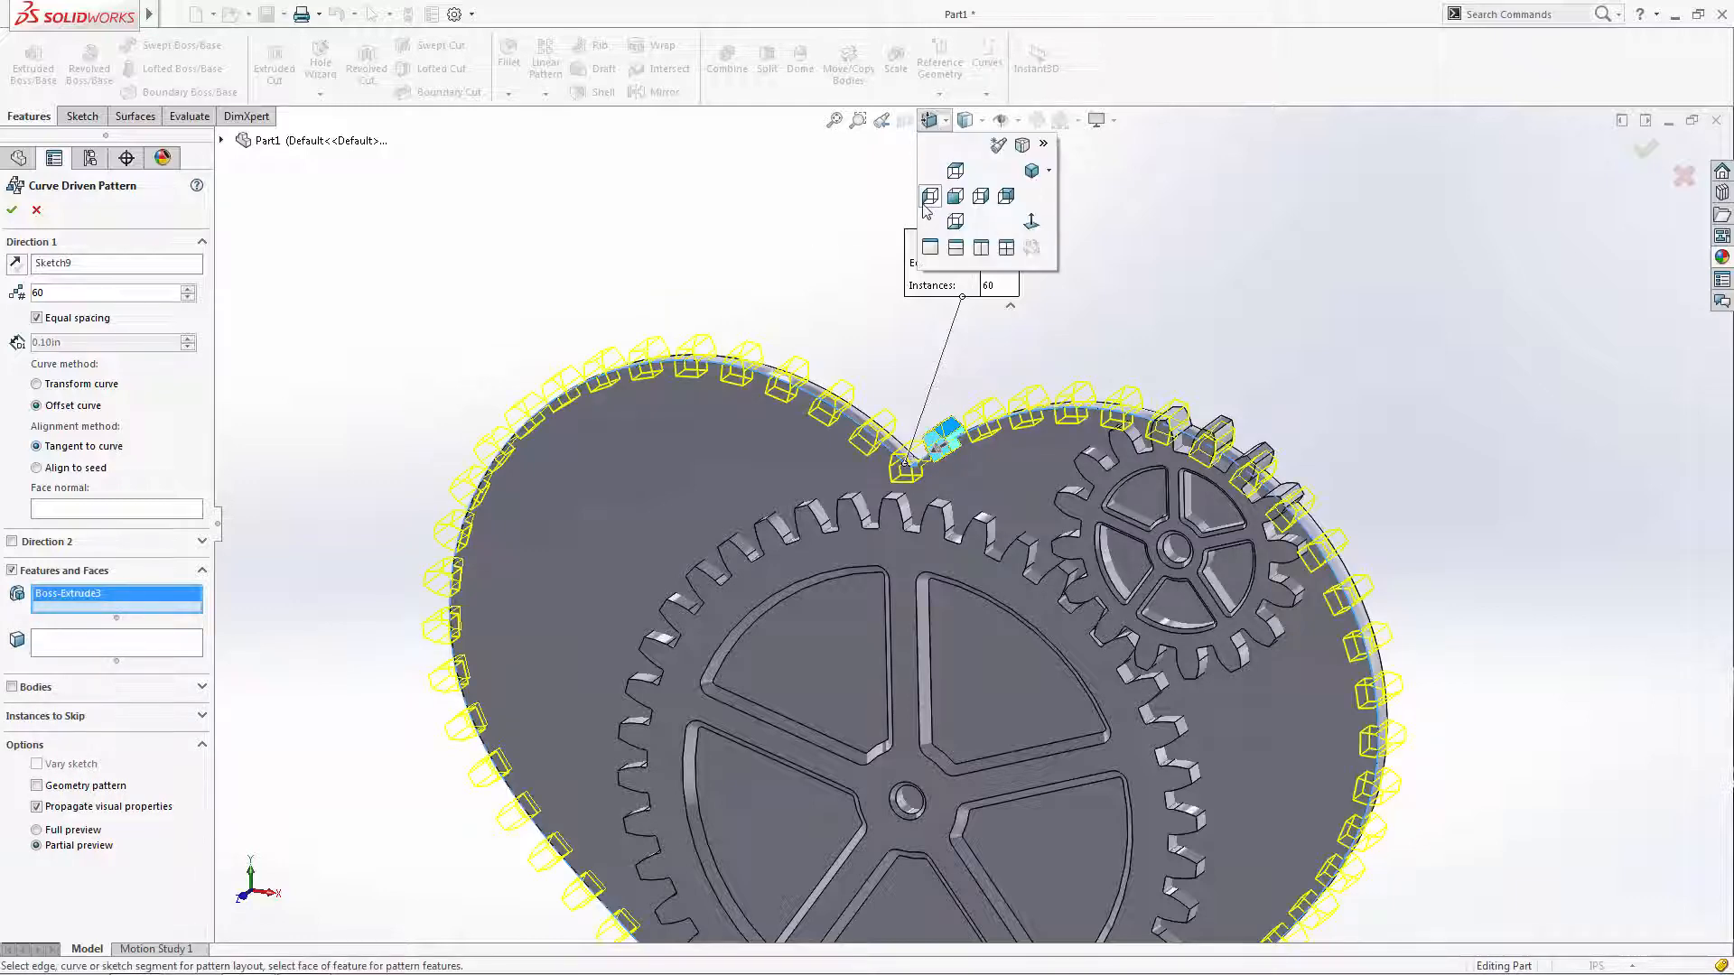
left_click(954, 196)
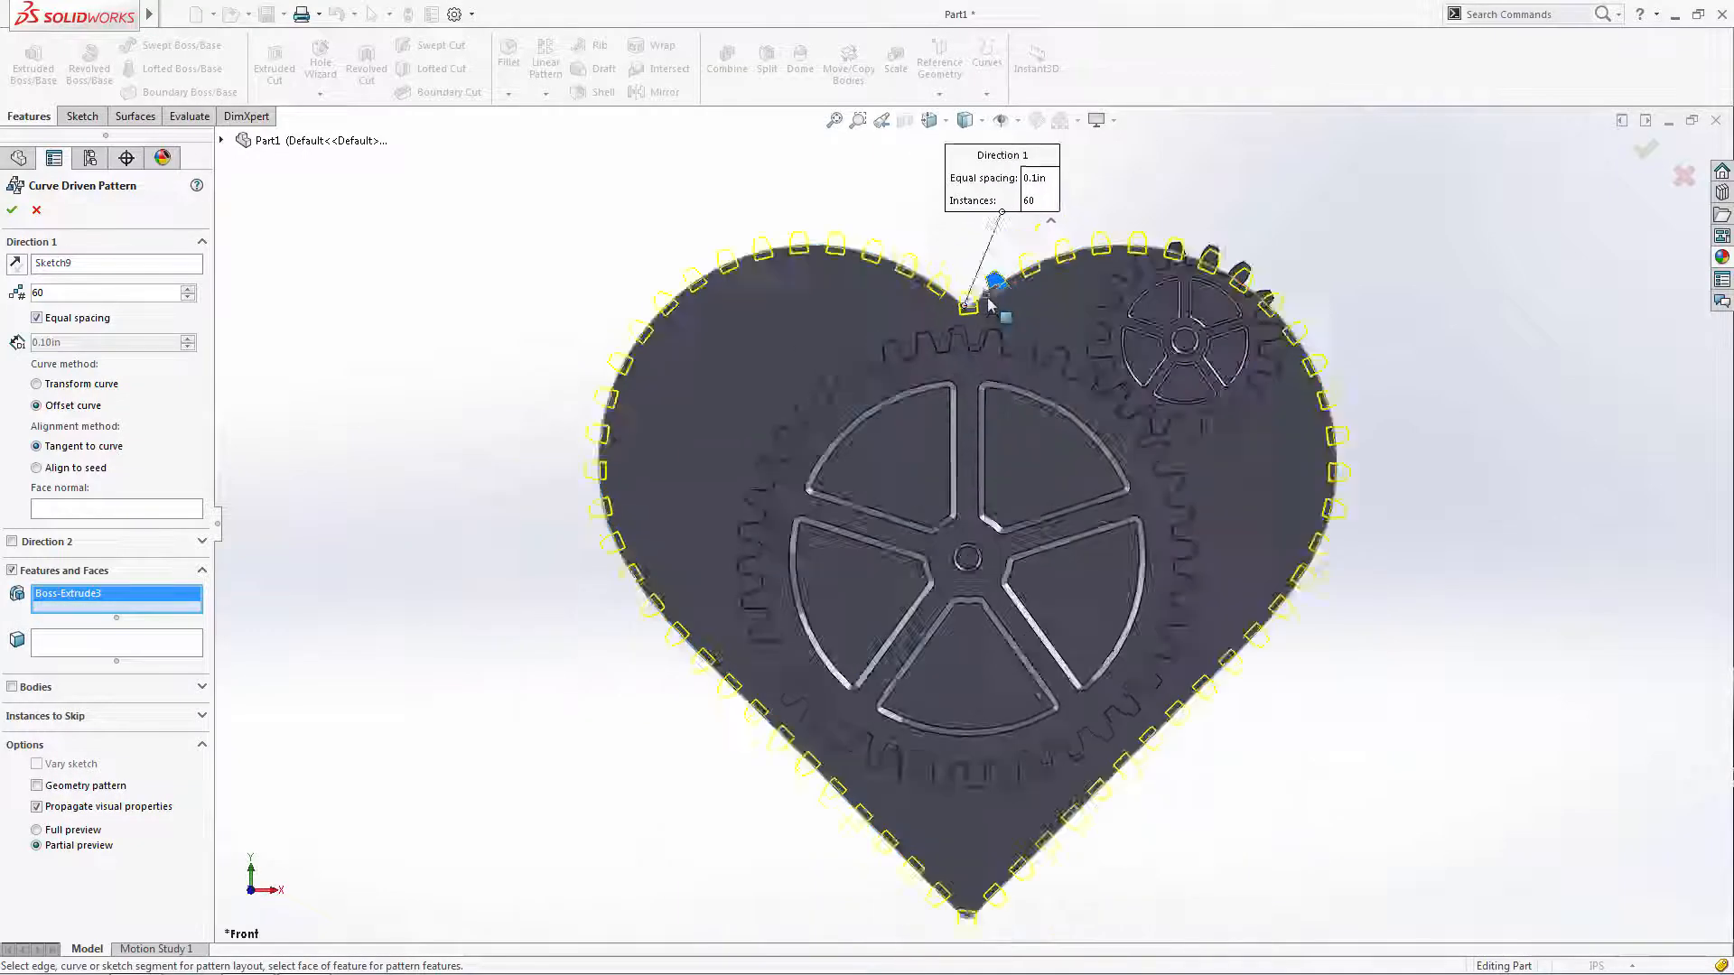
scroll(993, 230, "down", 5)
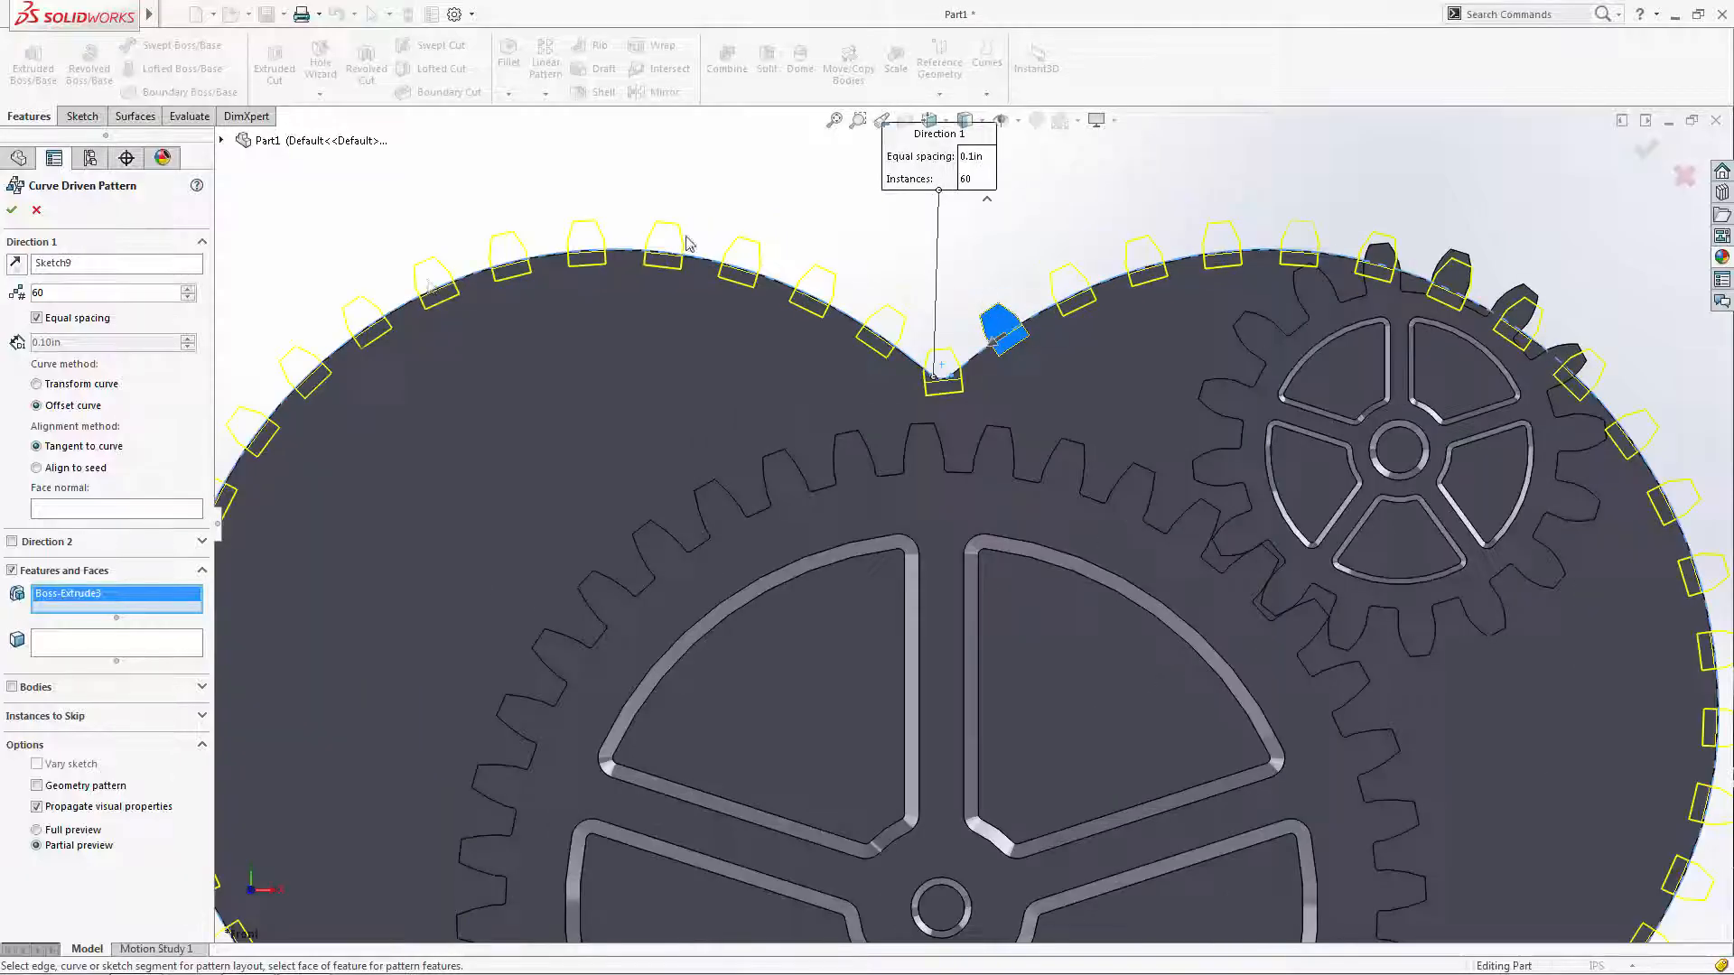
left_click(65, 718)
scroll(1515, 355, "down", 2)
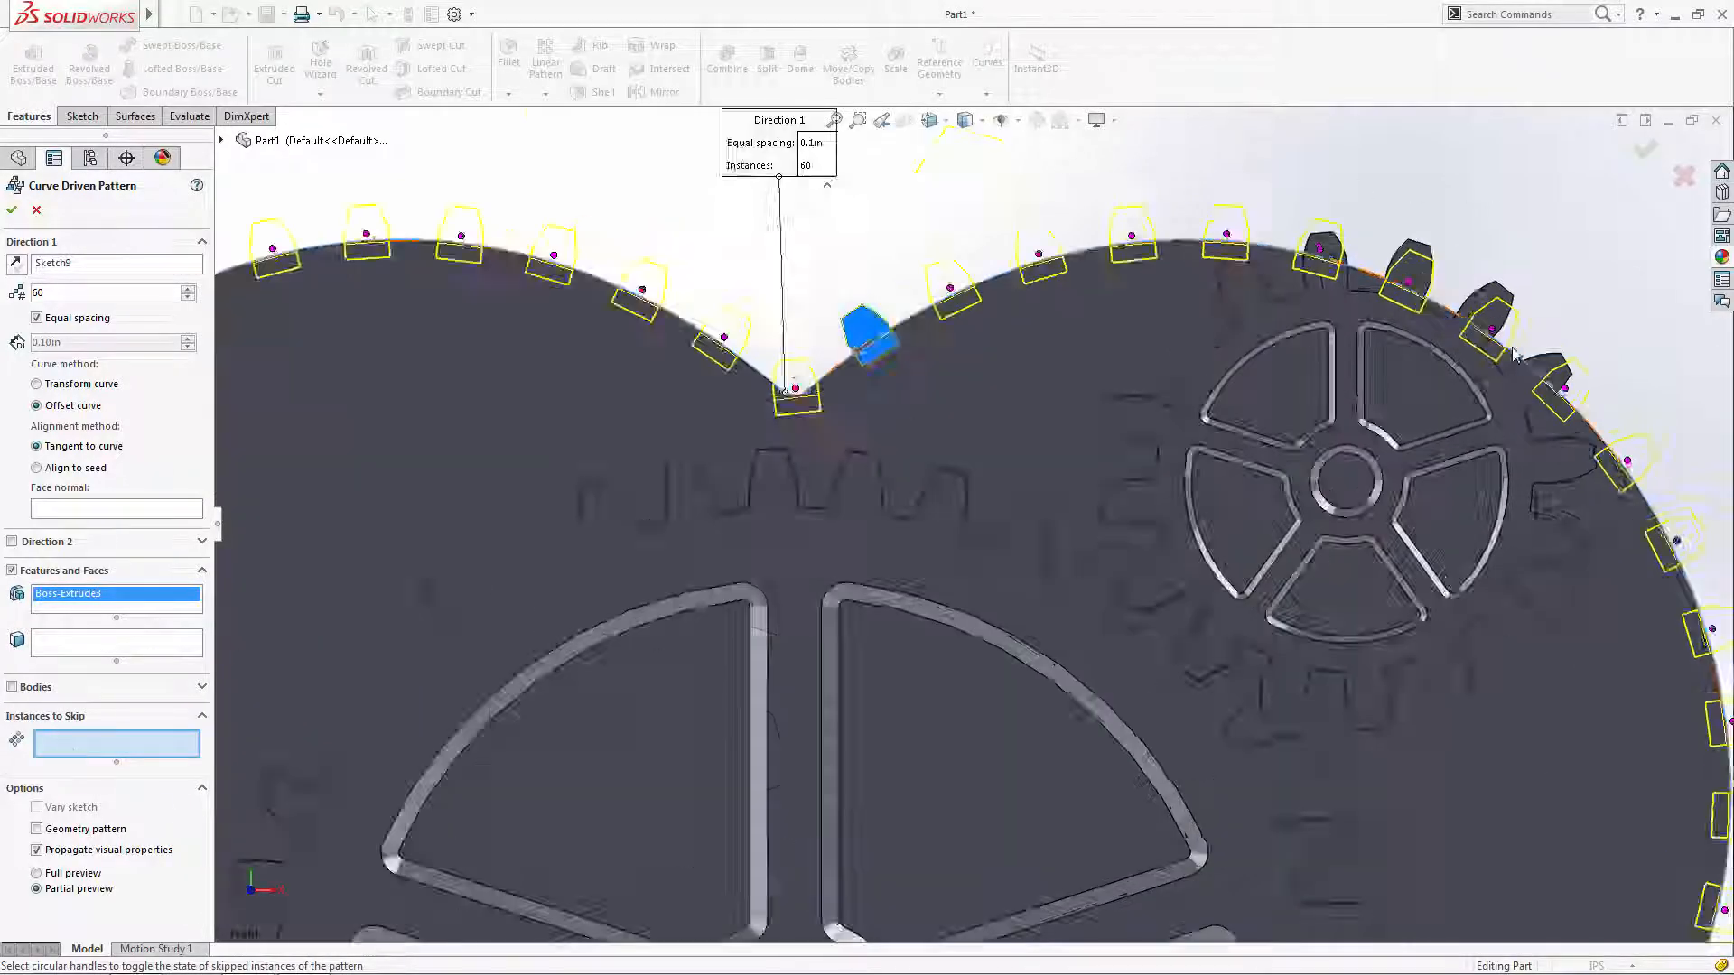
scroll(1515, 355, "down", 3)
left_click(960, 191)
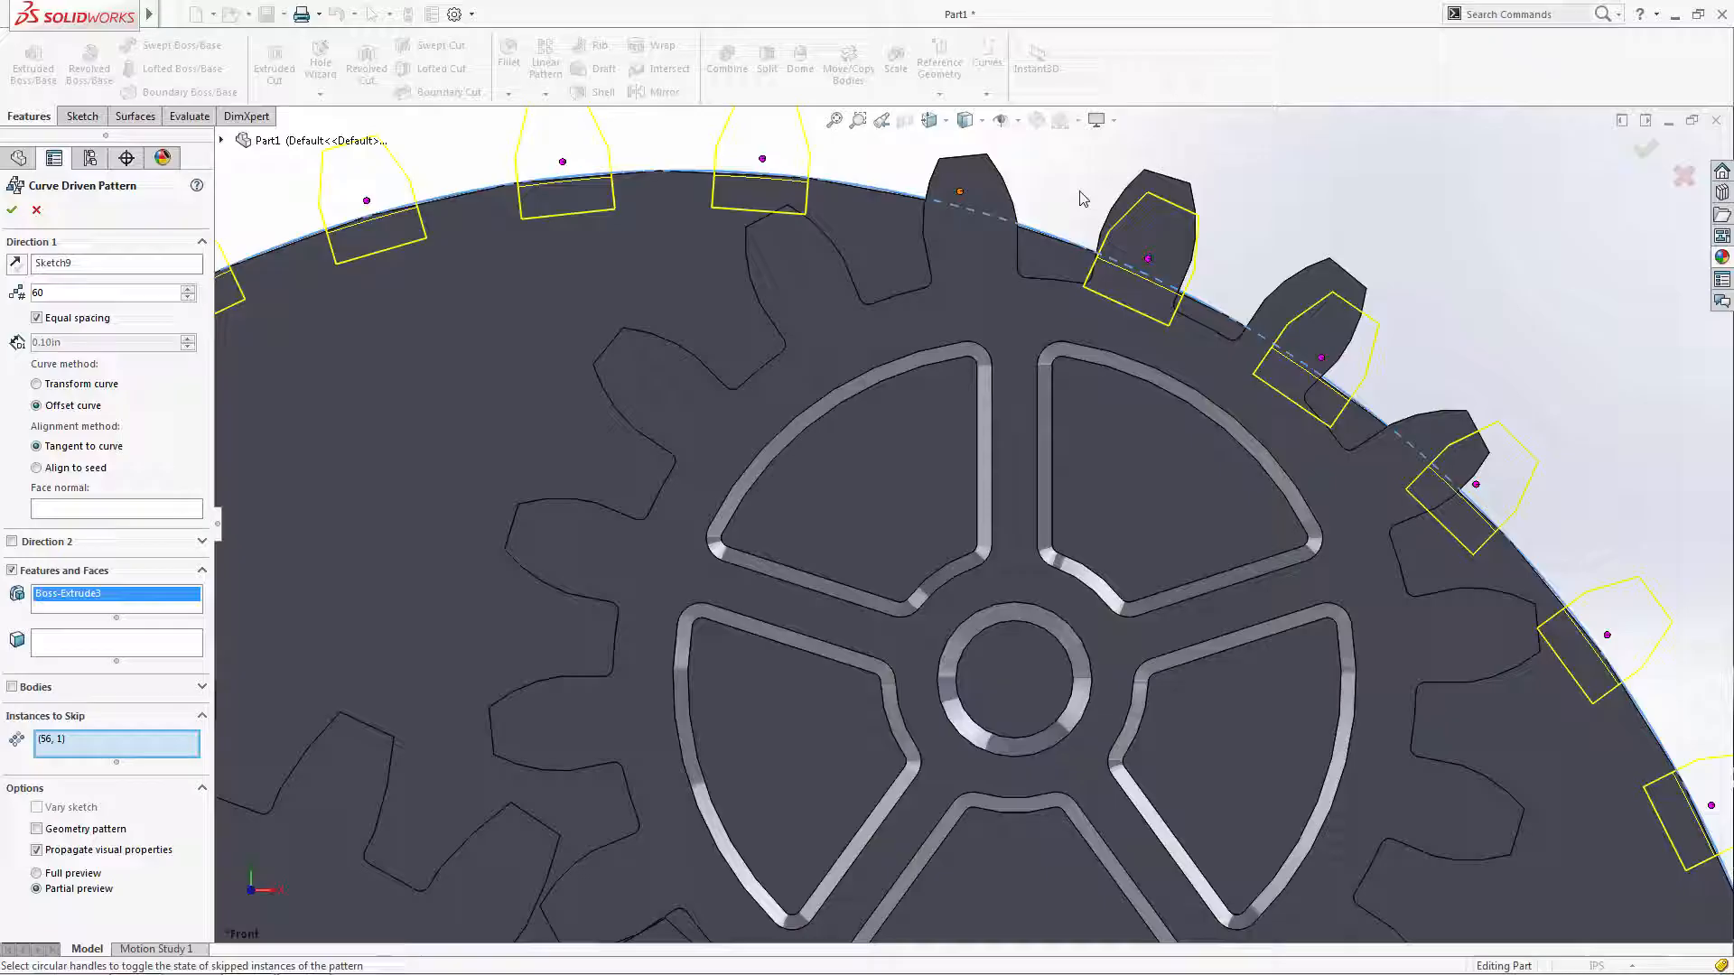
left_click(1148, 258)
left_click(1322, 358)
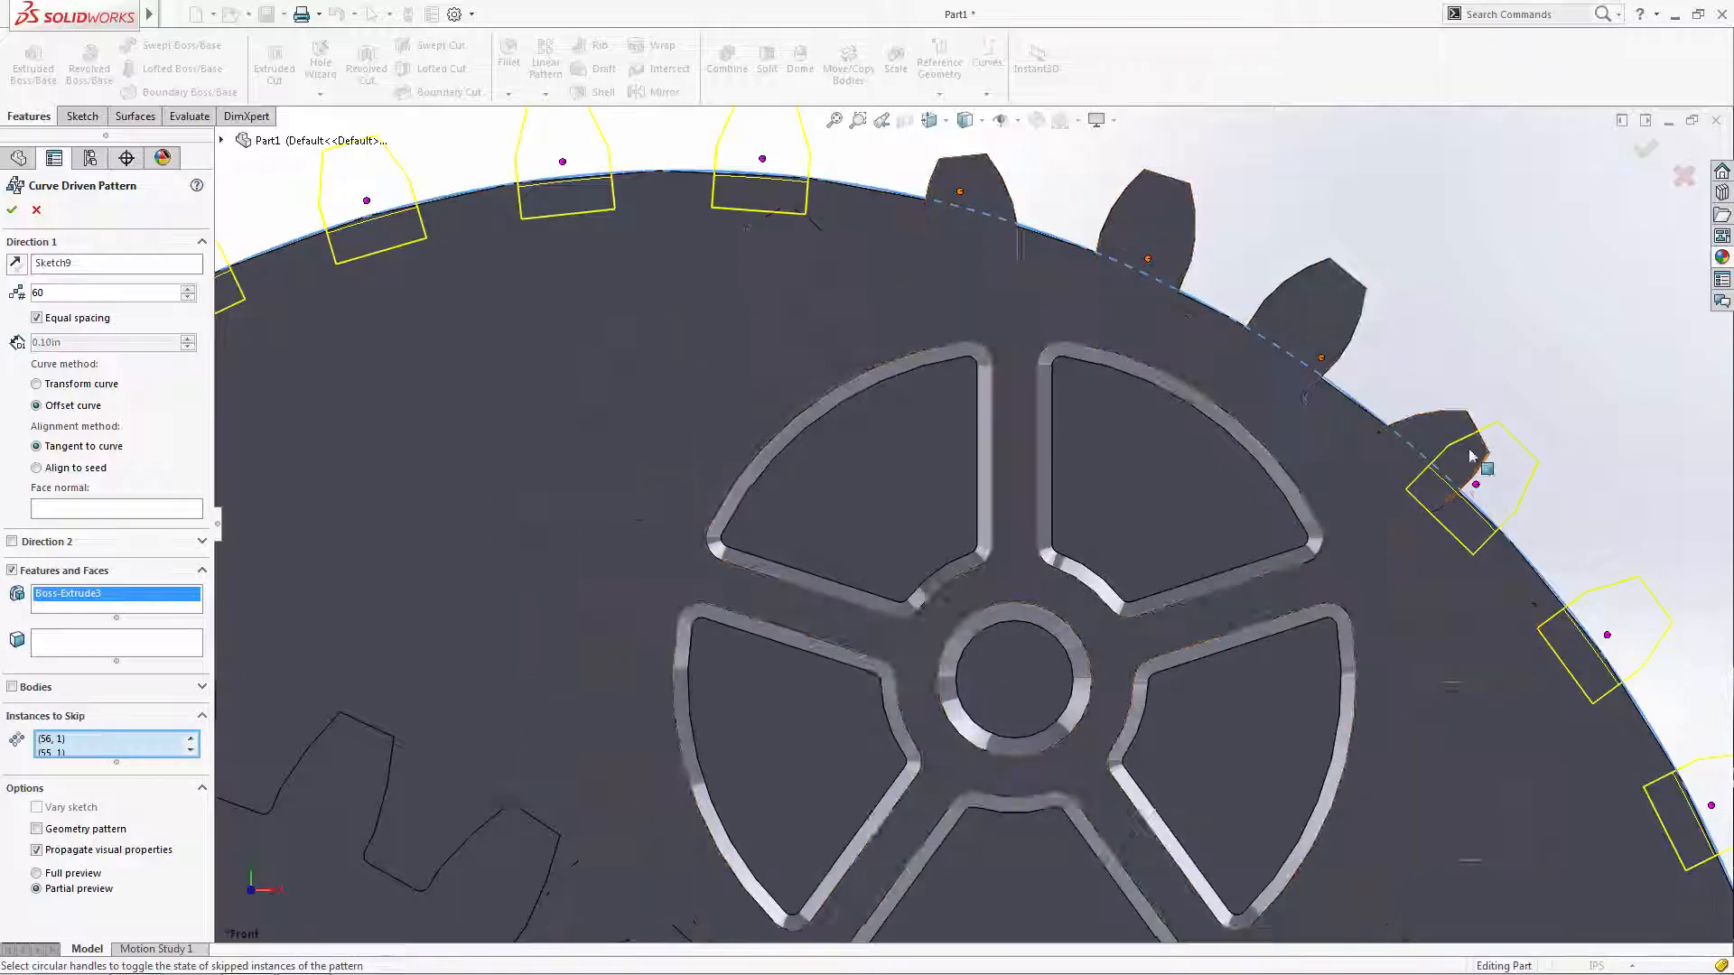
left_click(1476, 484)
- Skip four adjacent pattern instances on the outer upper curve of the heart's left lobe and complete the pattern
scroll(1495, 461, "up", 5)
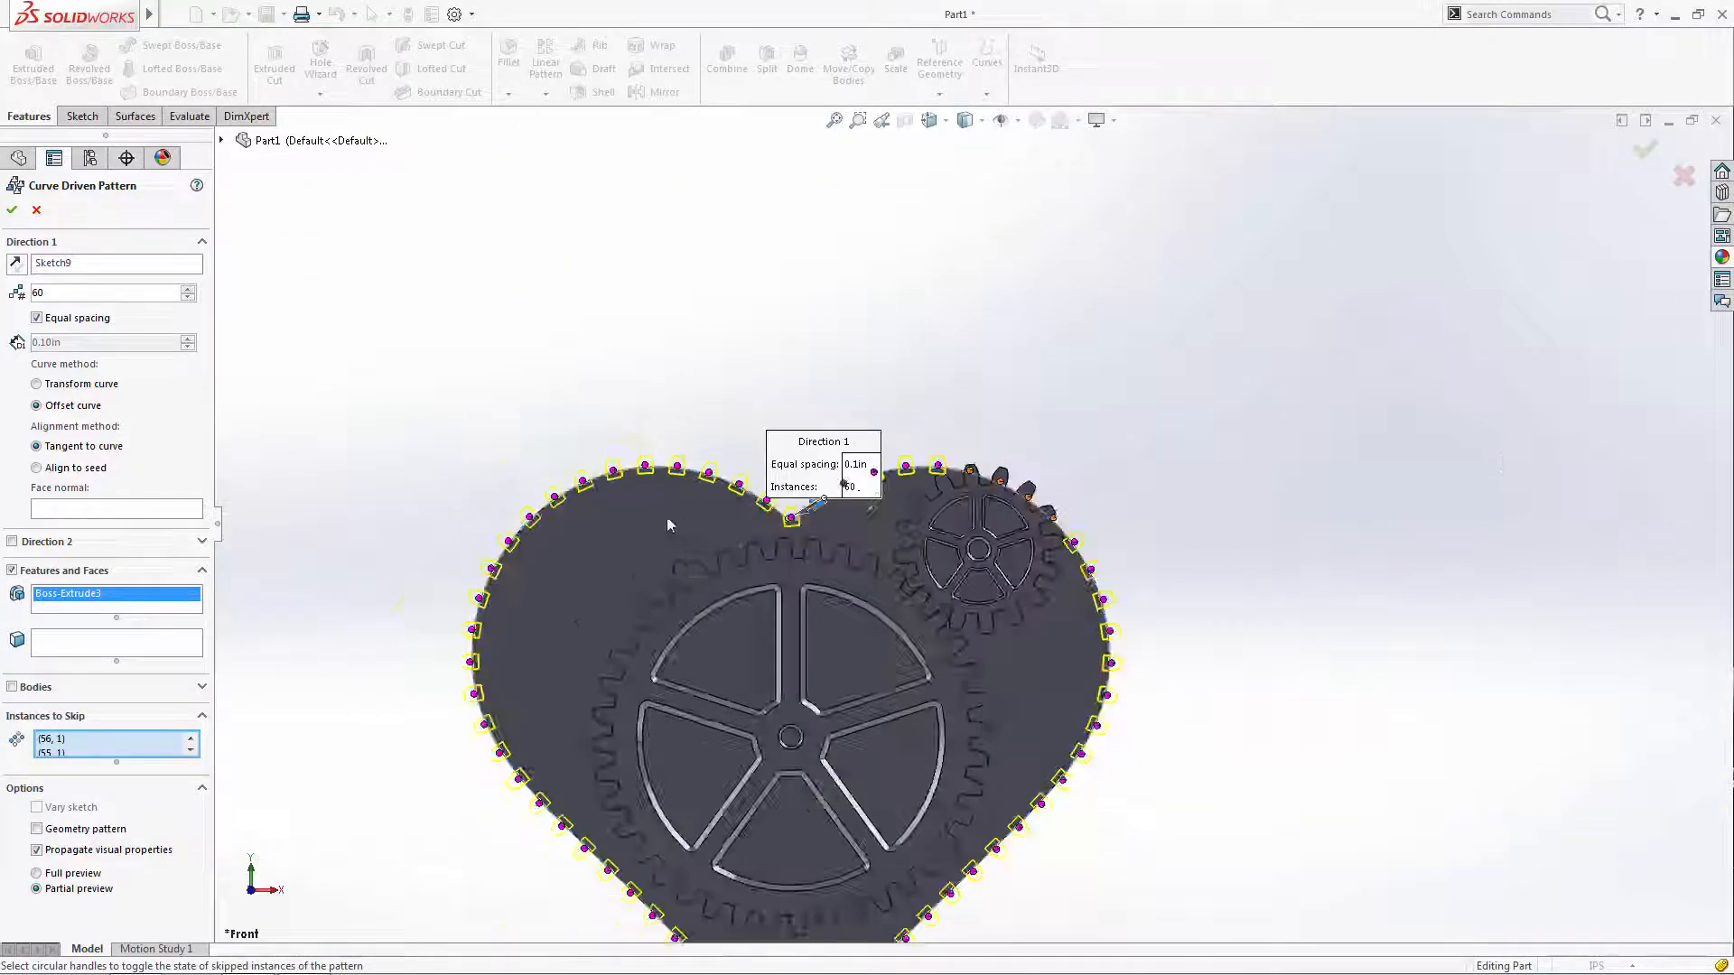
scroll(668, 520, "down", 5)
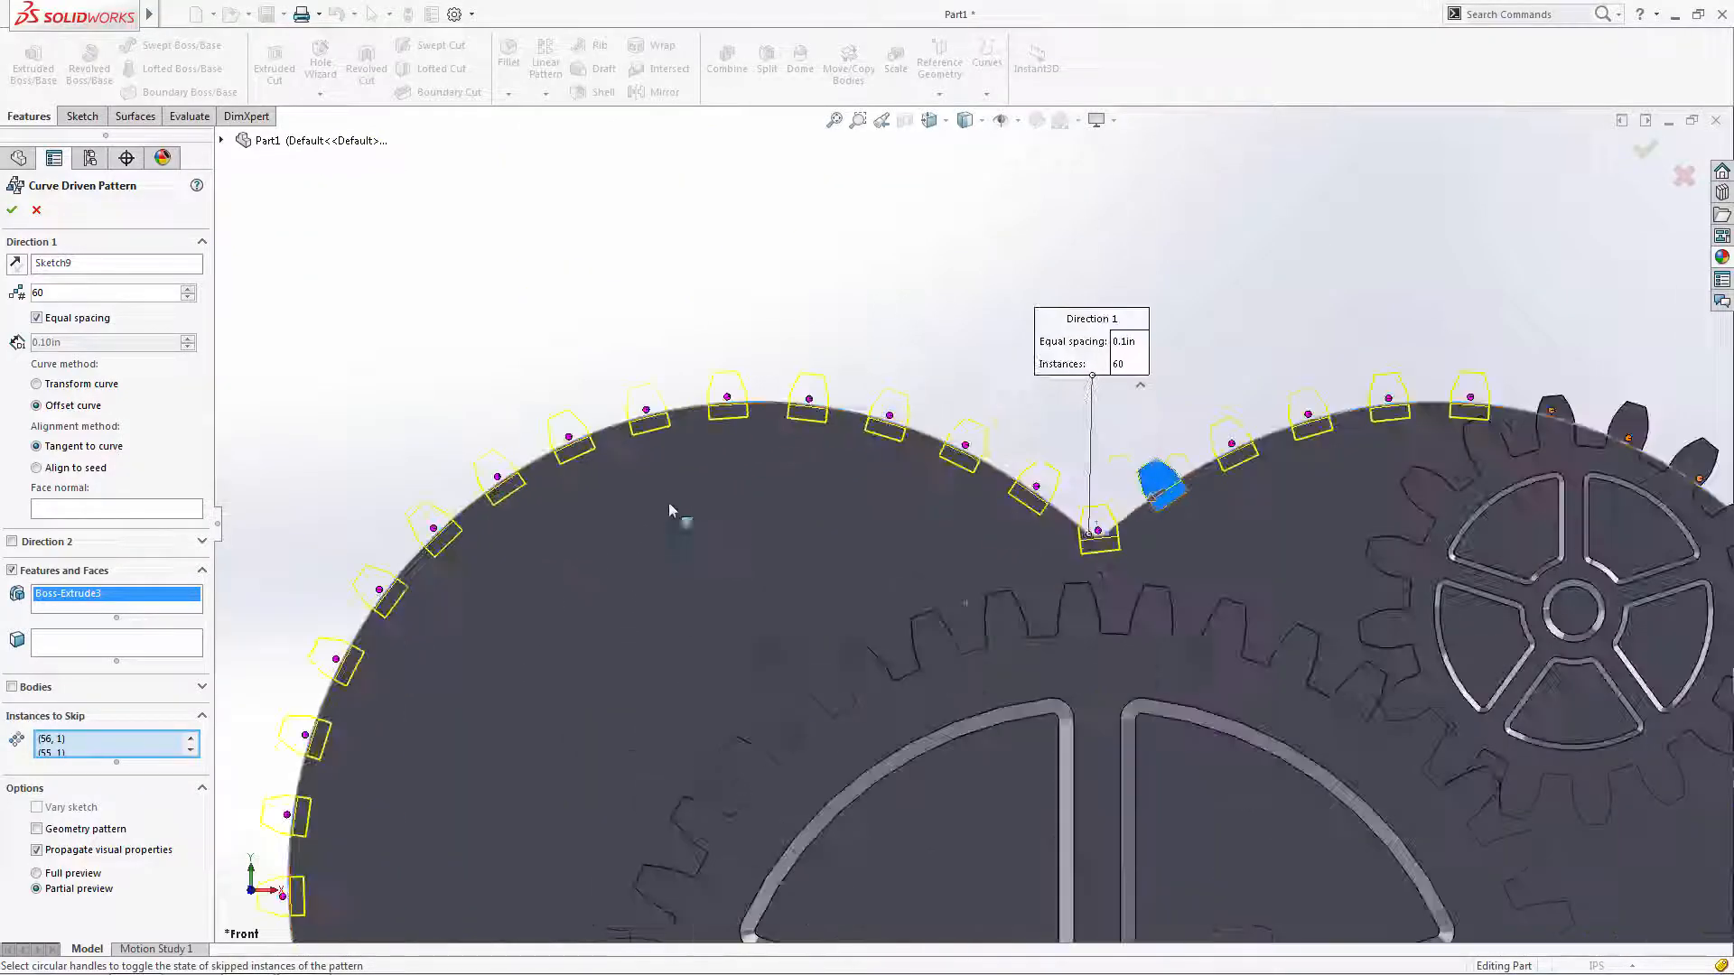
left_click(646, 409)
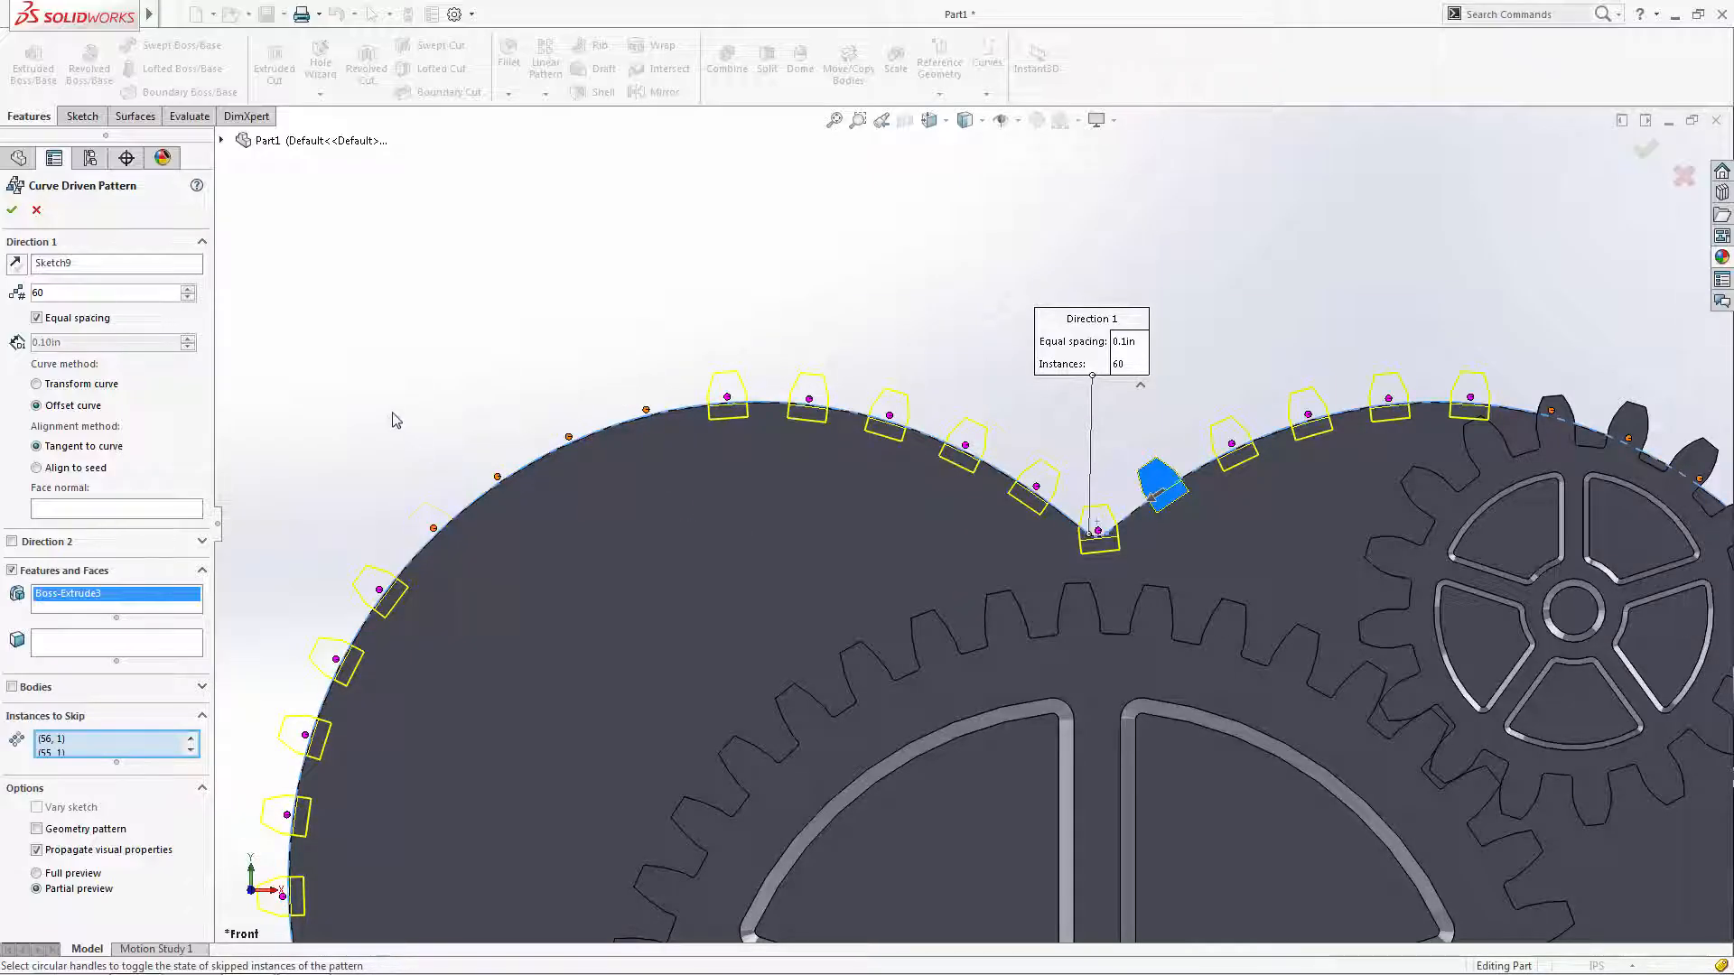
left_click(13, 212)
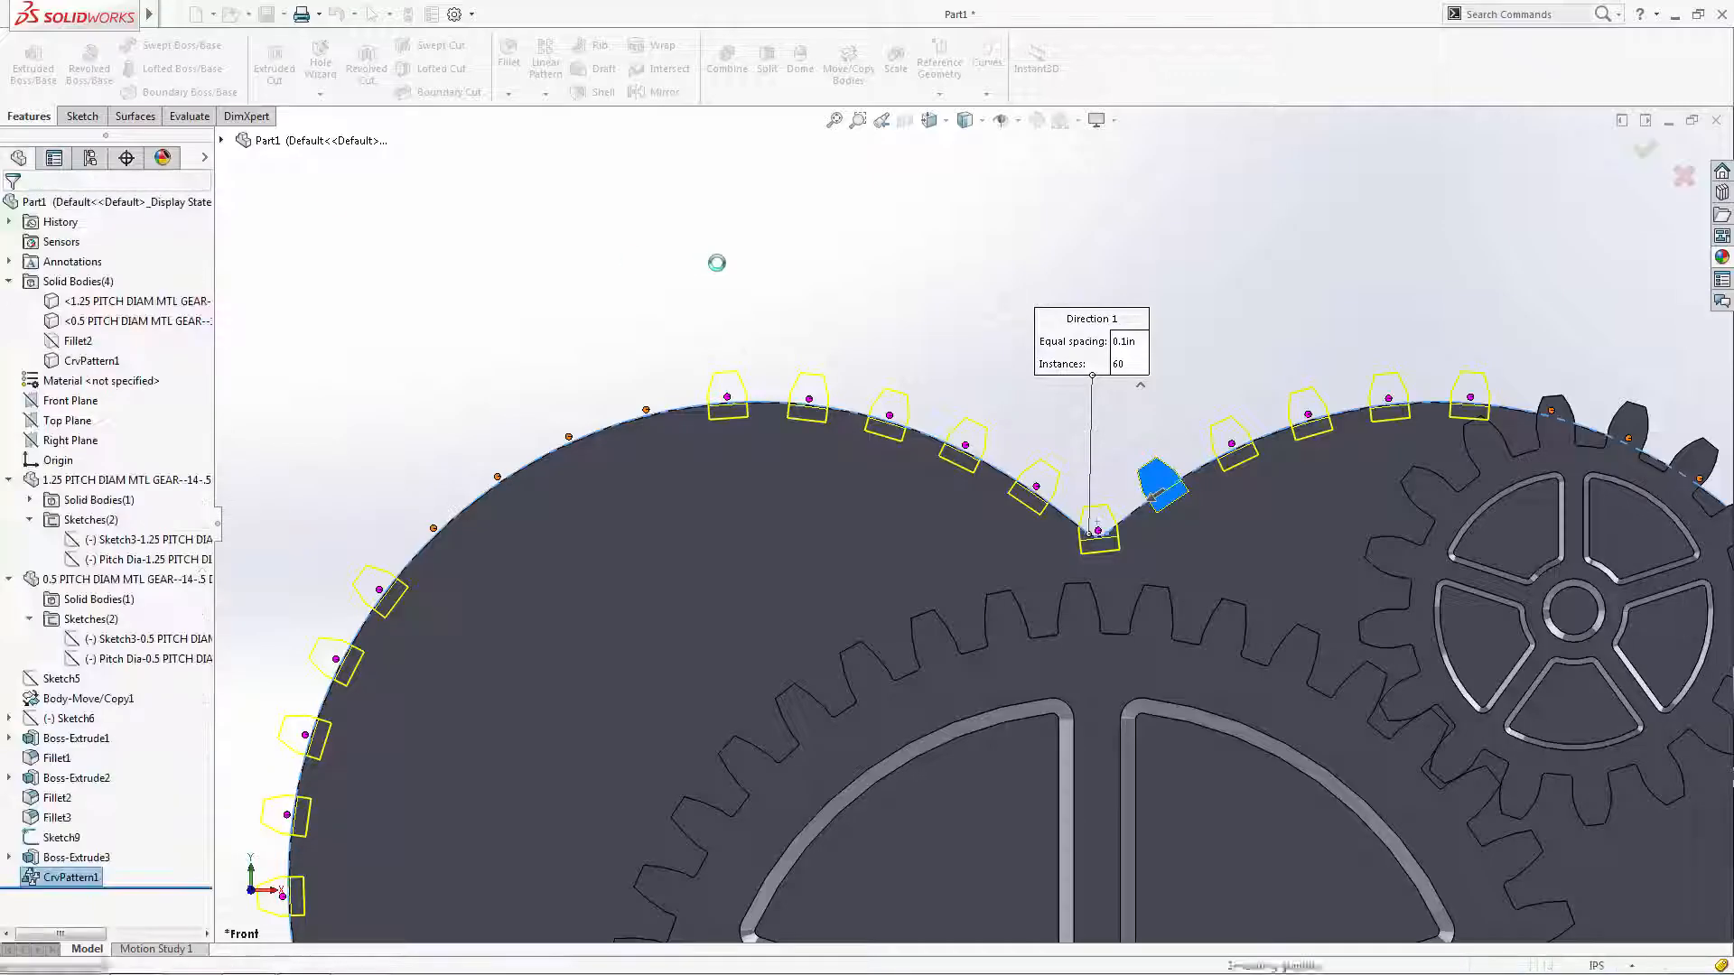
scroll(718, 264, "up", 8)
scroll(1060, 631, "down", 3)
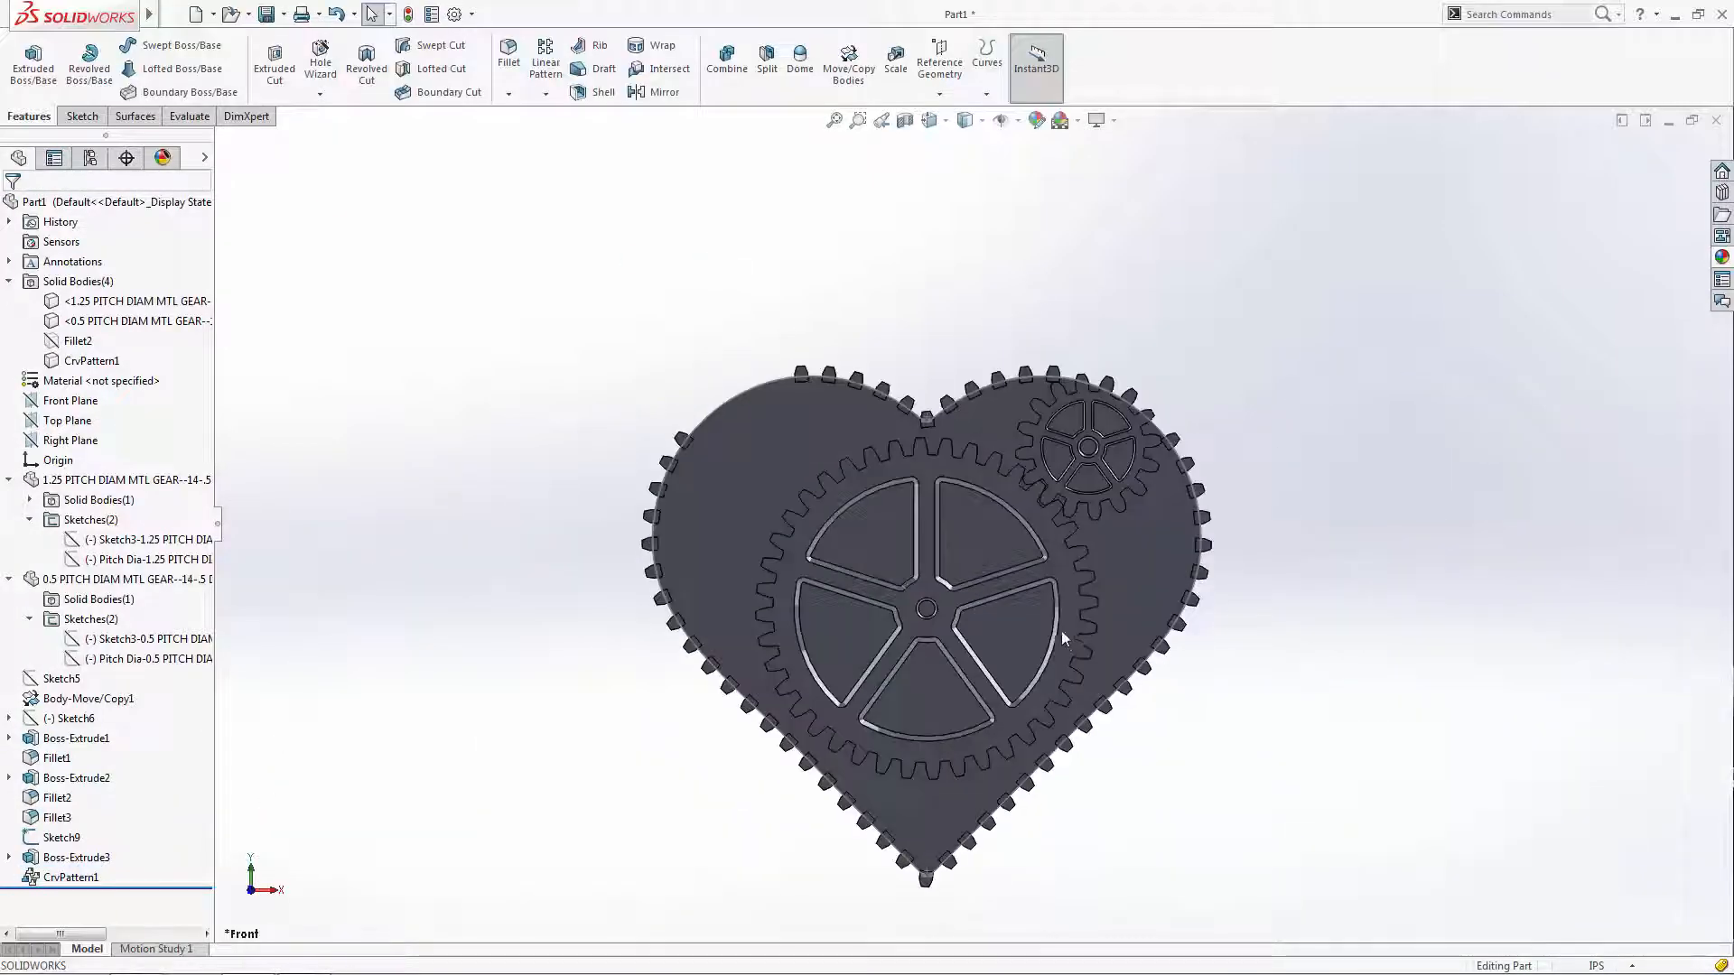
scroll(1366, 311, "down", 2)
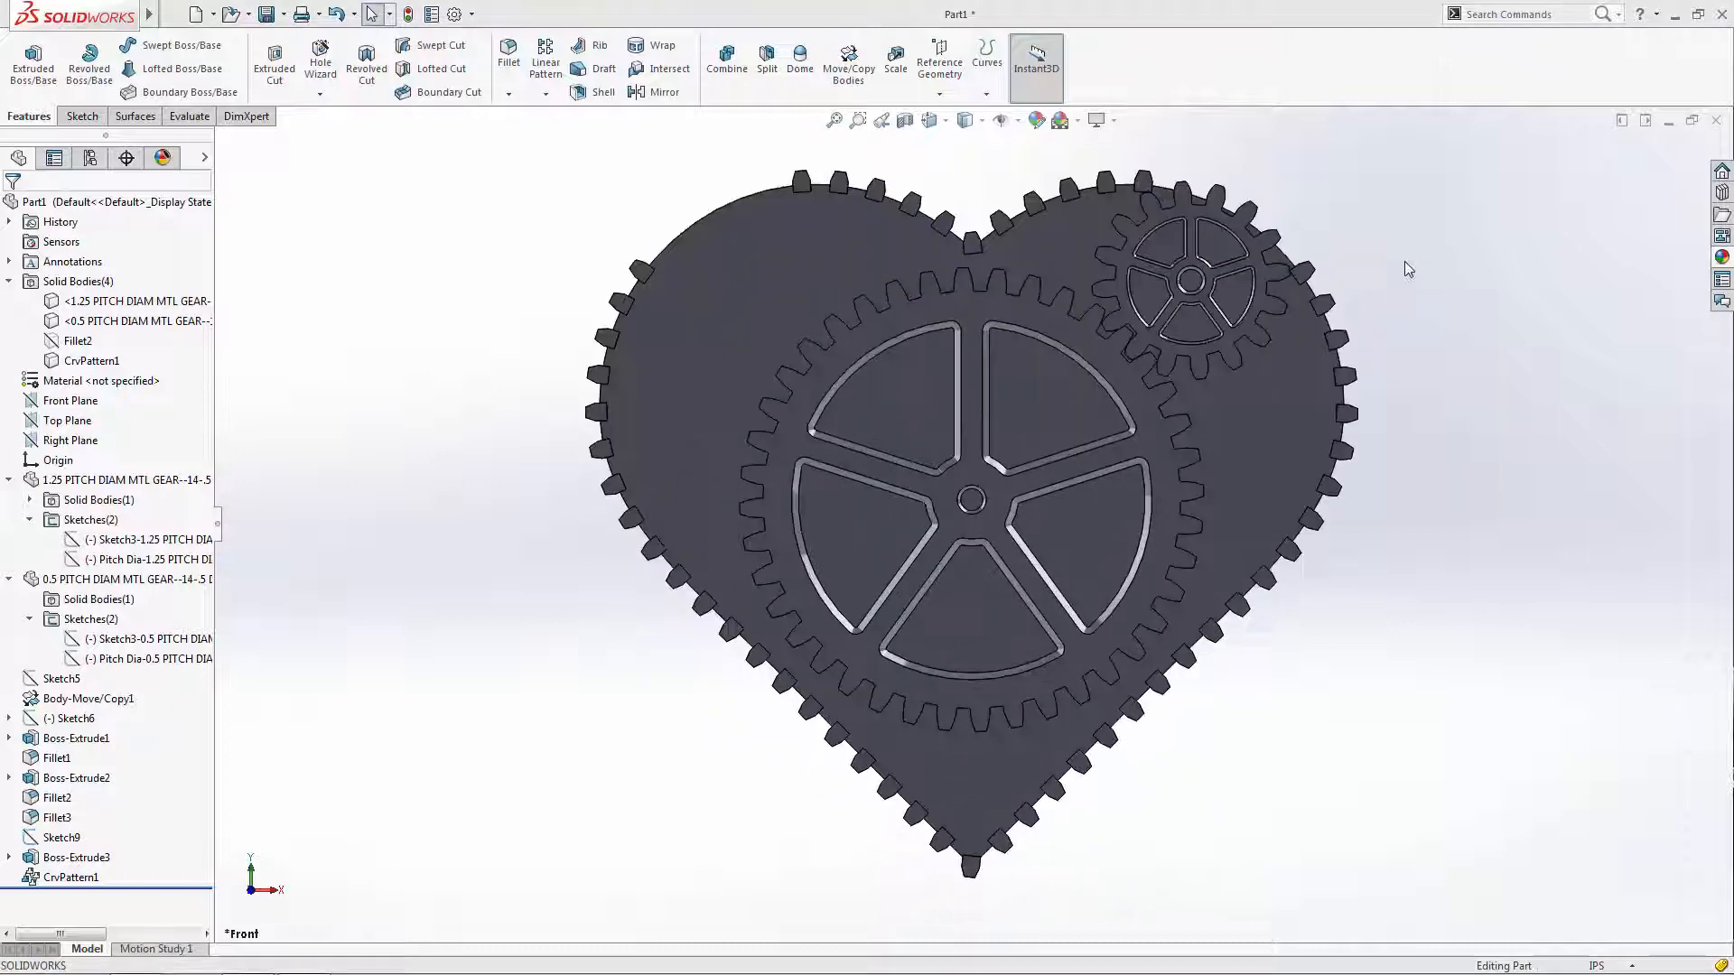
- Sketch on the heart's front face a circle of about 0.69 in radius around the large gear and a concentric circle around the small gear
left_click(1066, 249)
left_click(1132, 191)
left_click(156, 44)
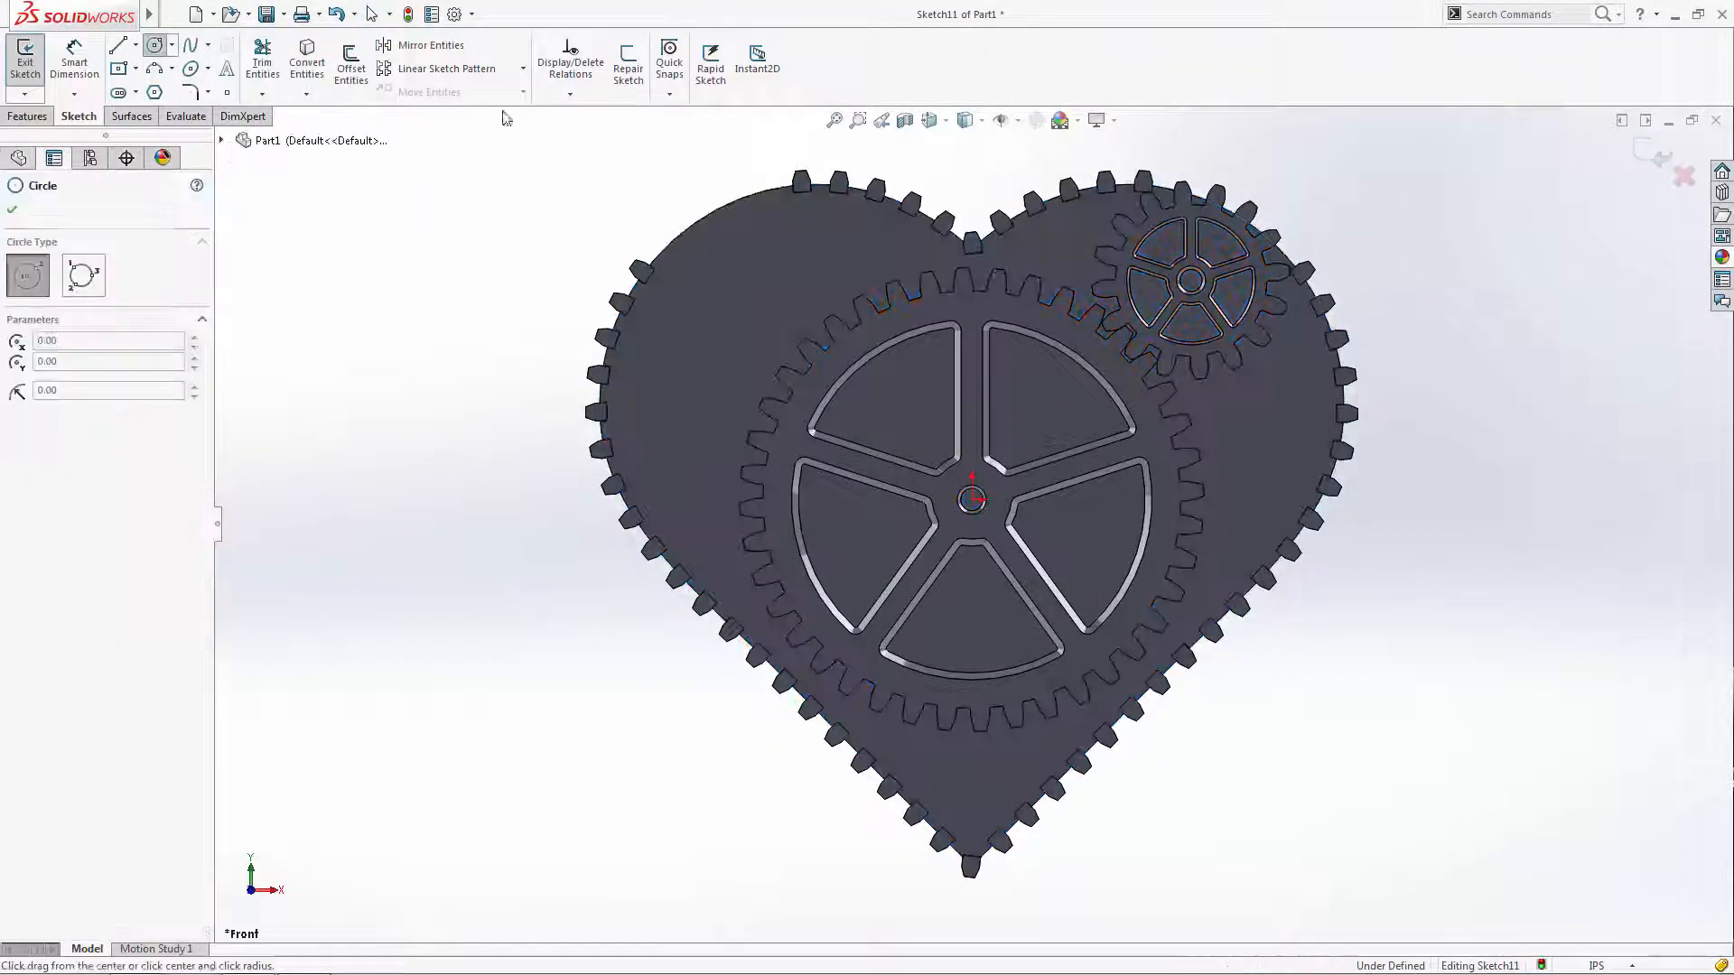
left_click(972, 499)
left_click(1216, 499)
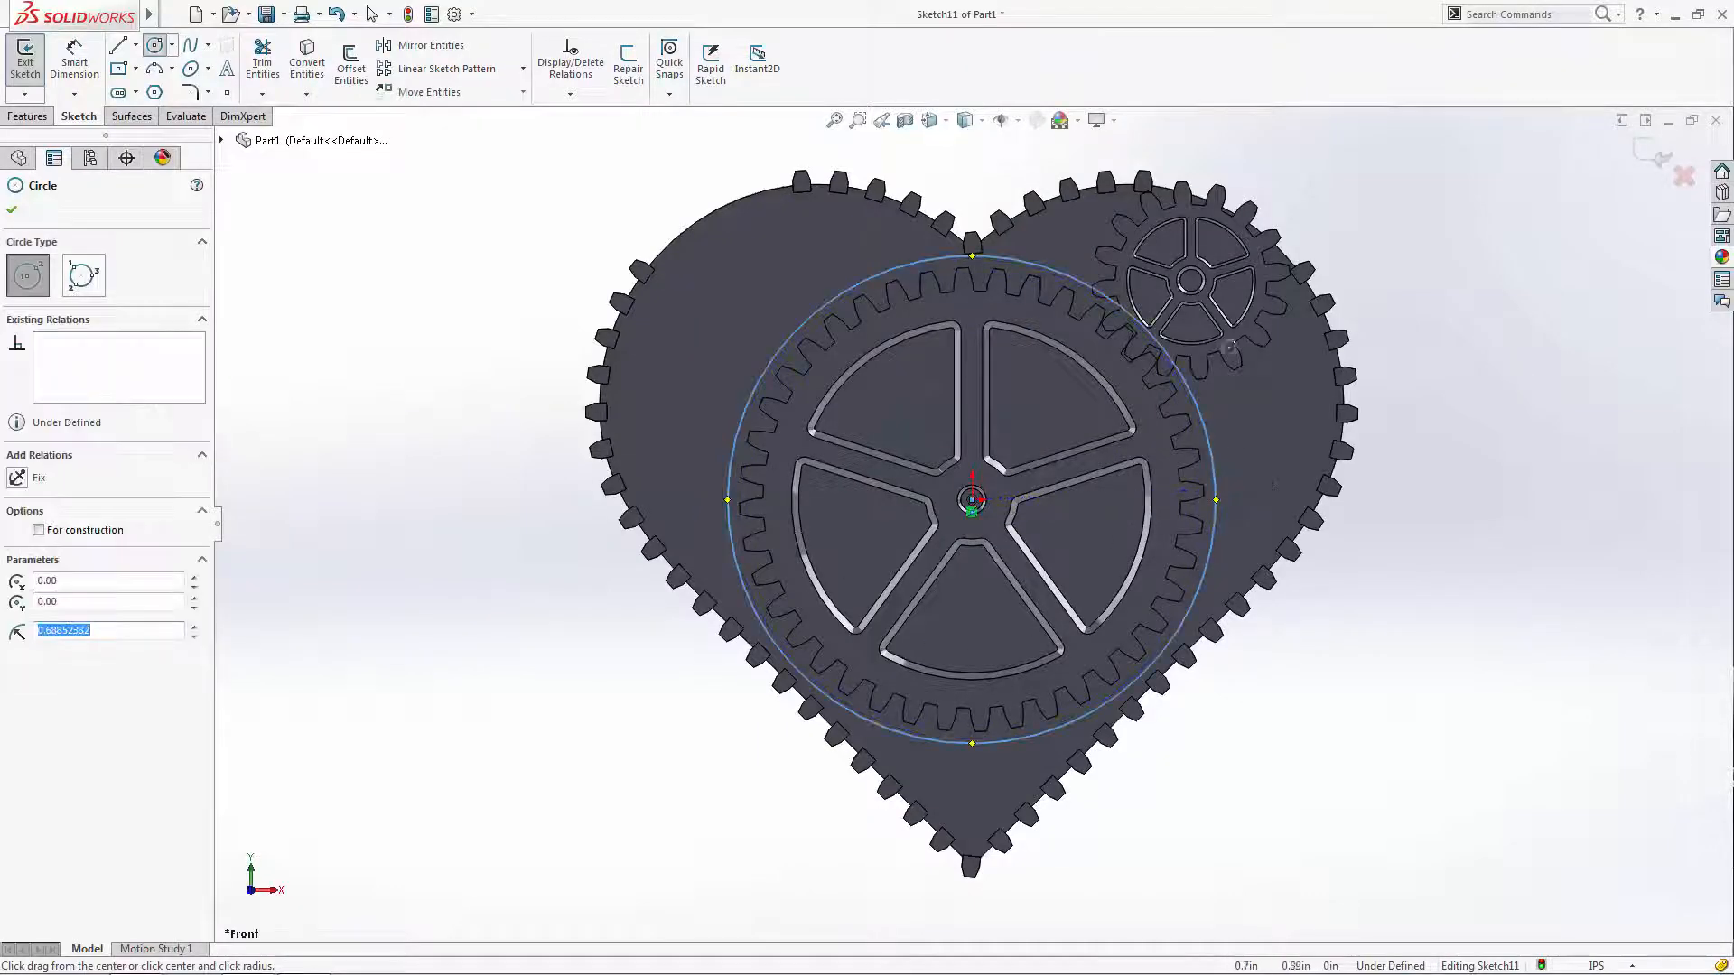
left_click(1191, 282)
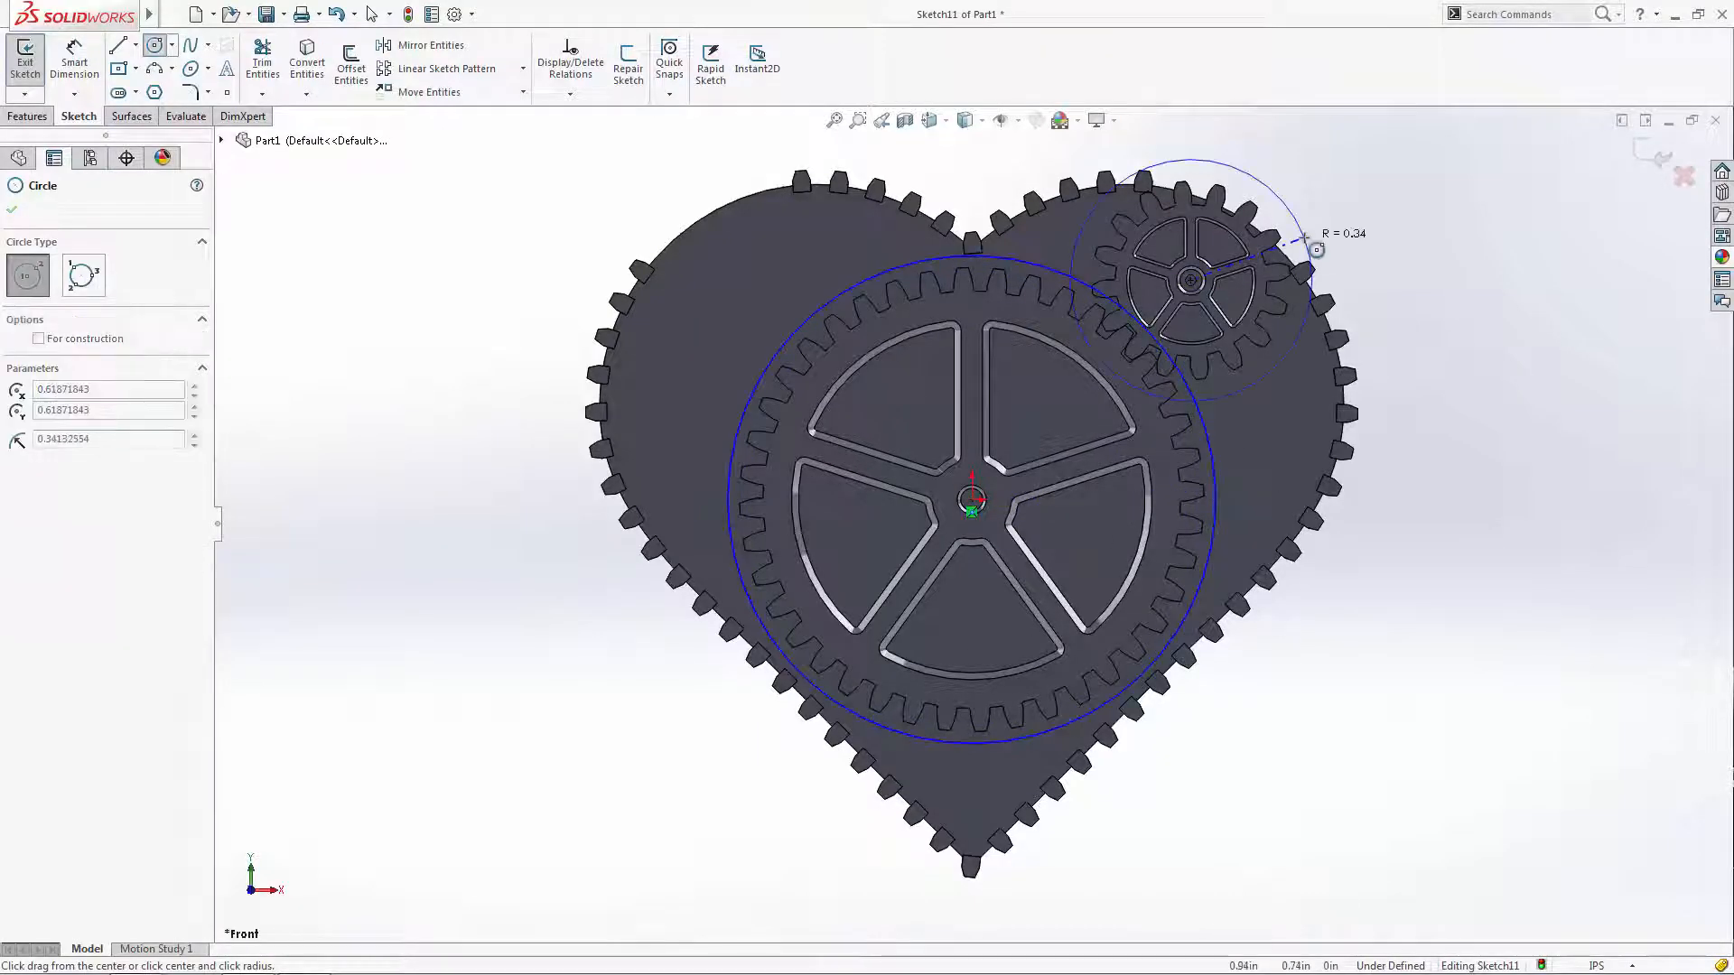
key("Escape")
- Dimension the large circle 0.01 in from the tip edge of a tooth on the large gear
left_click(74, 64)
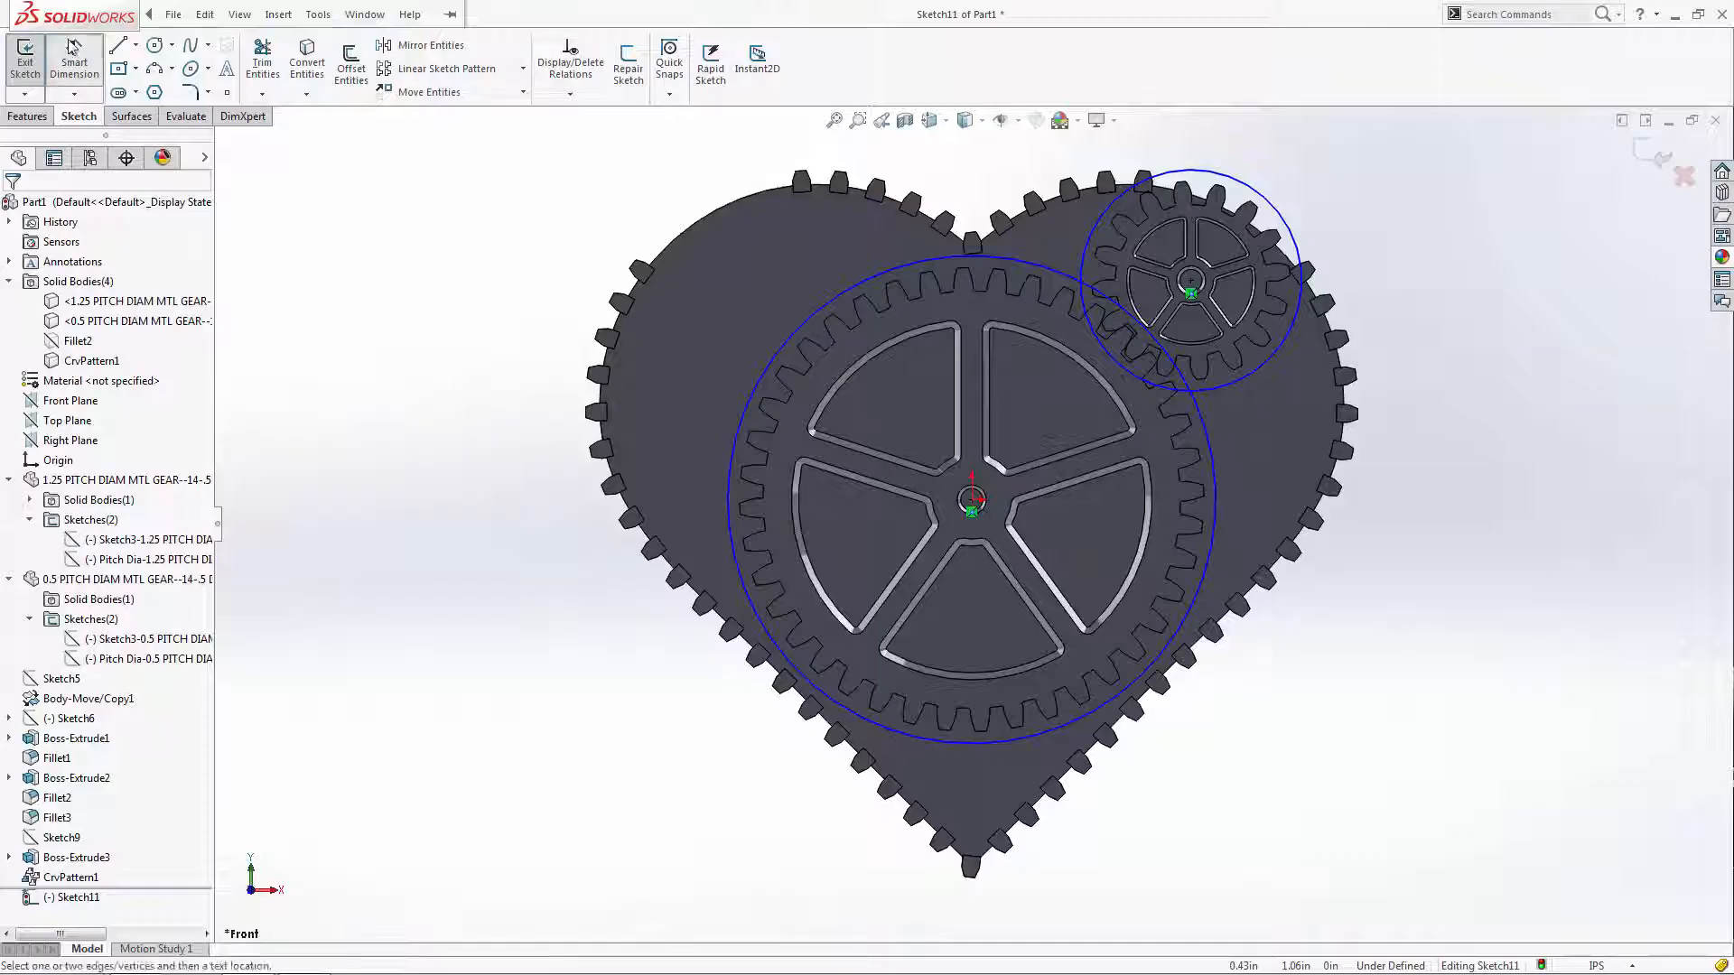
scroll(1223, 529, "down", 5)
left_click(1101, 526)
scroll(1098, 528, "down", 3)
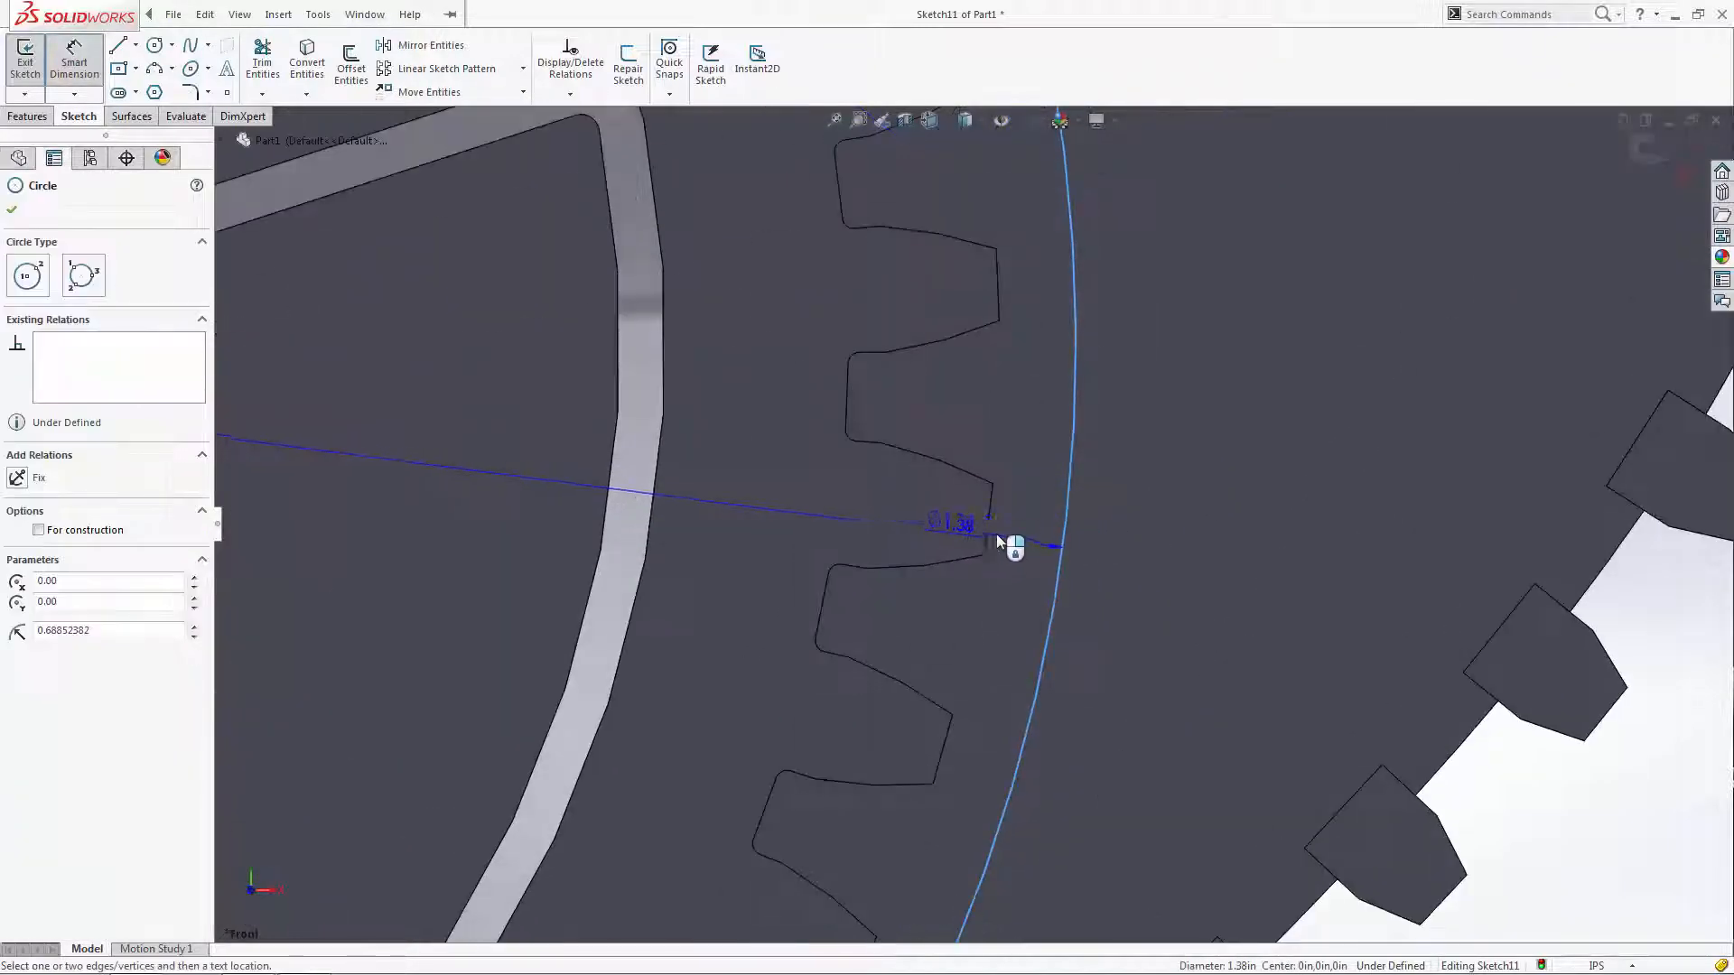
left_click(988, 513)
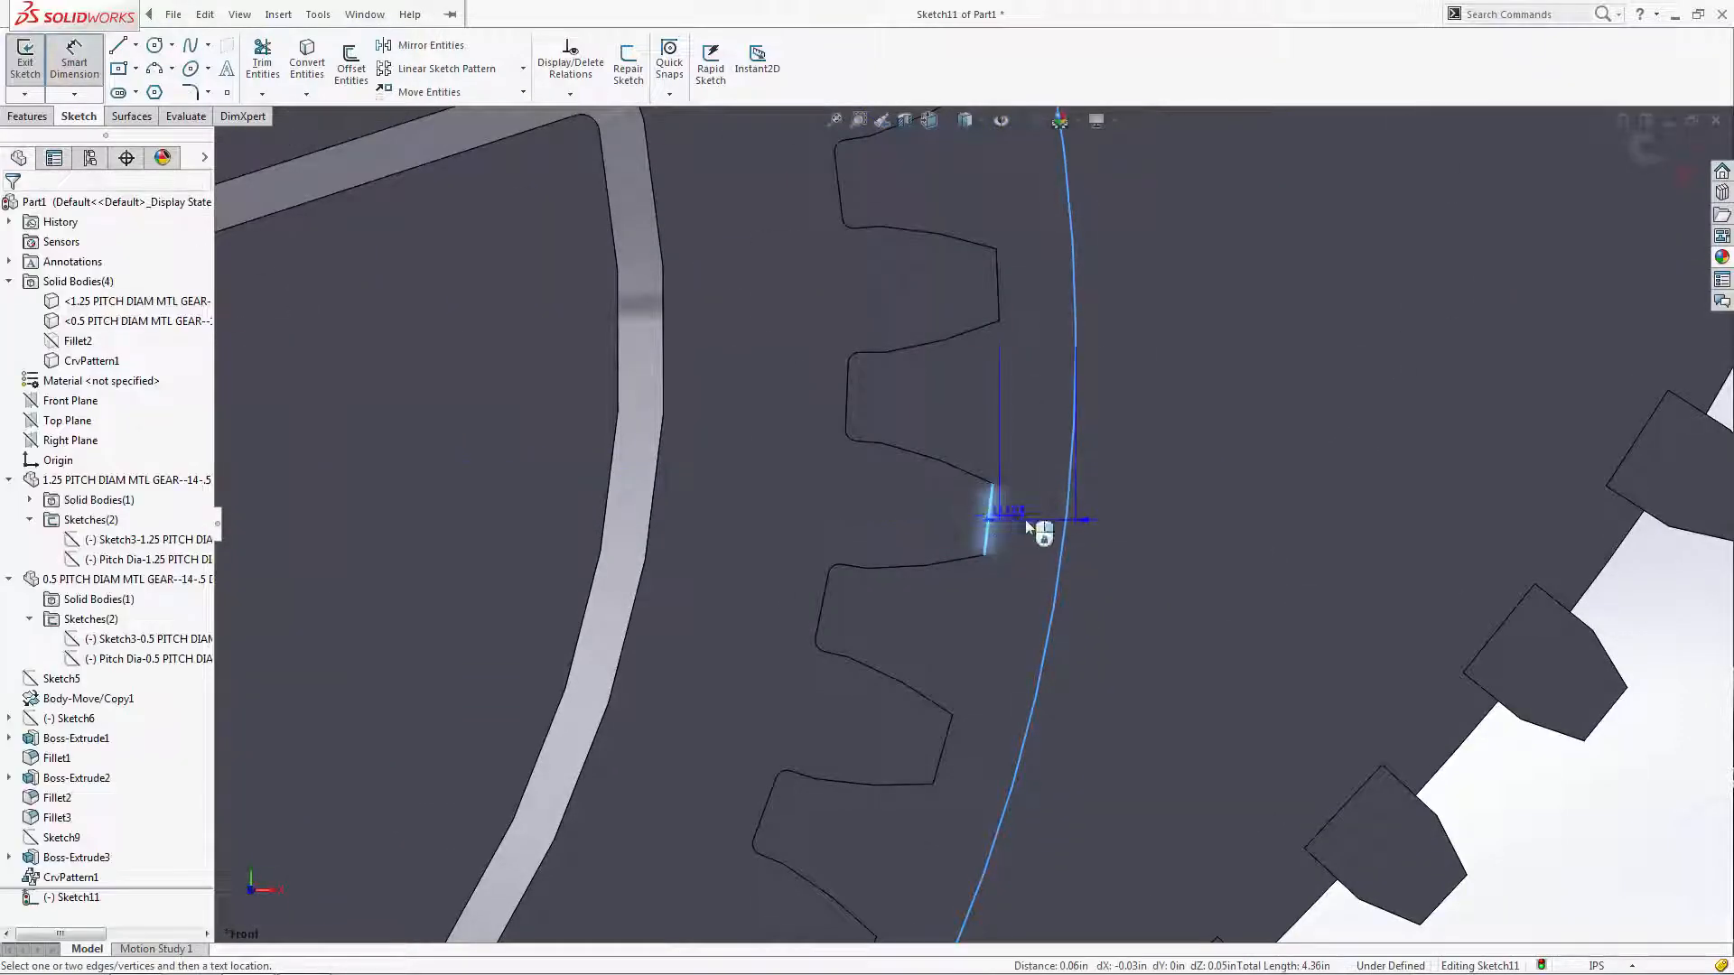
left_click(993, 525)
type(".01")
key("Return")
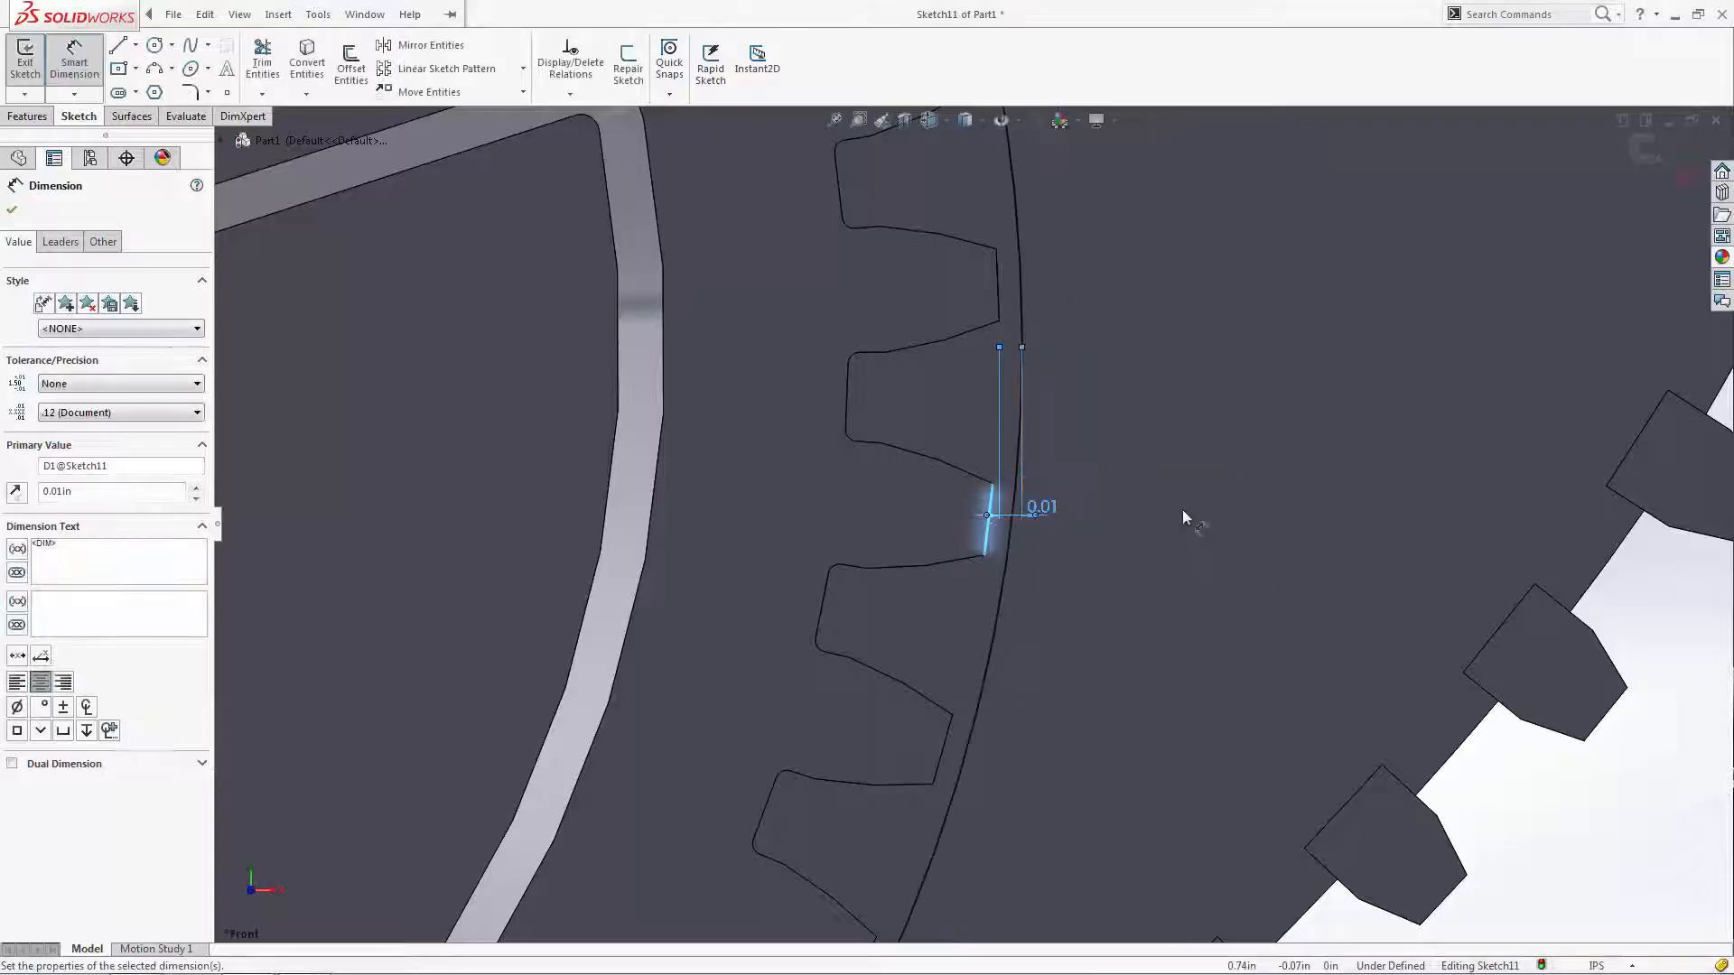
key("Escape")
- Dimension the small circle 0.01 in from the tip edge of a tooth on the small gear
scroll(1180, 469, "up", 8)
scroll(1124, 257, "down", 6)
key("Return")
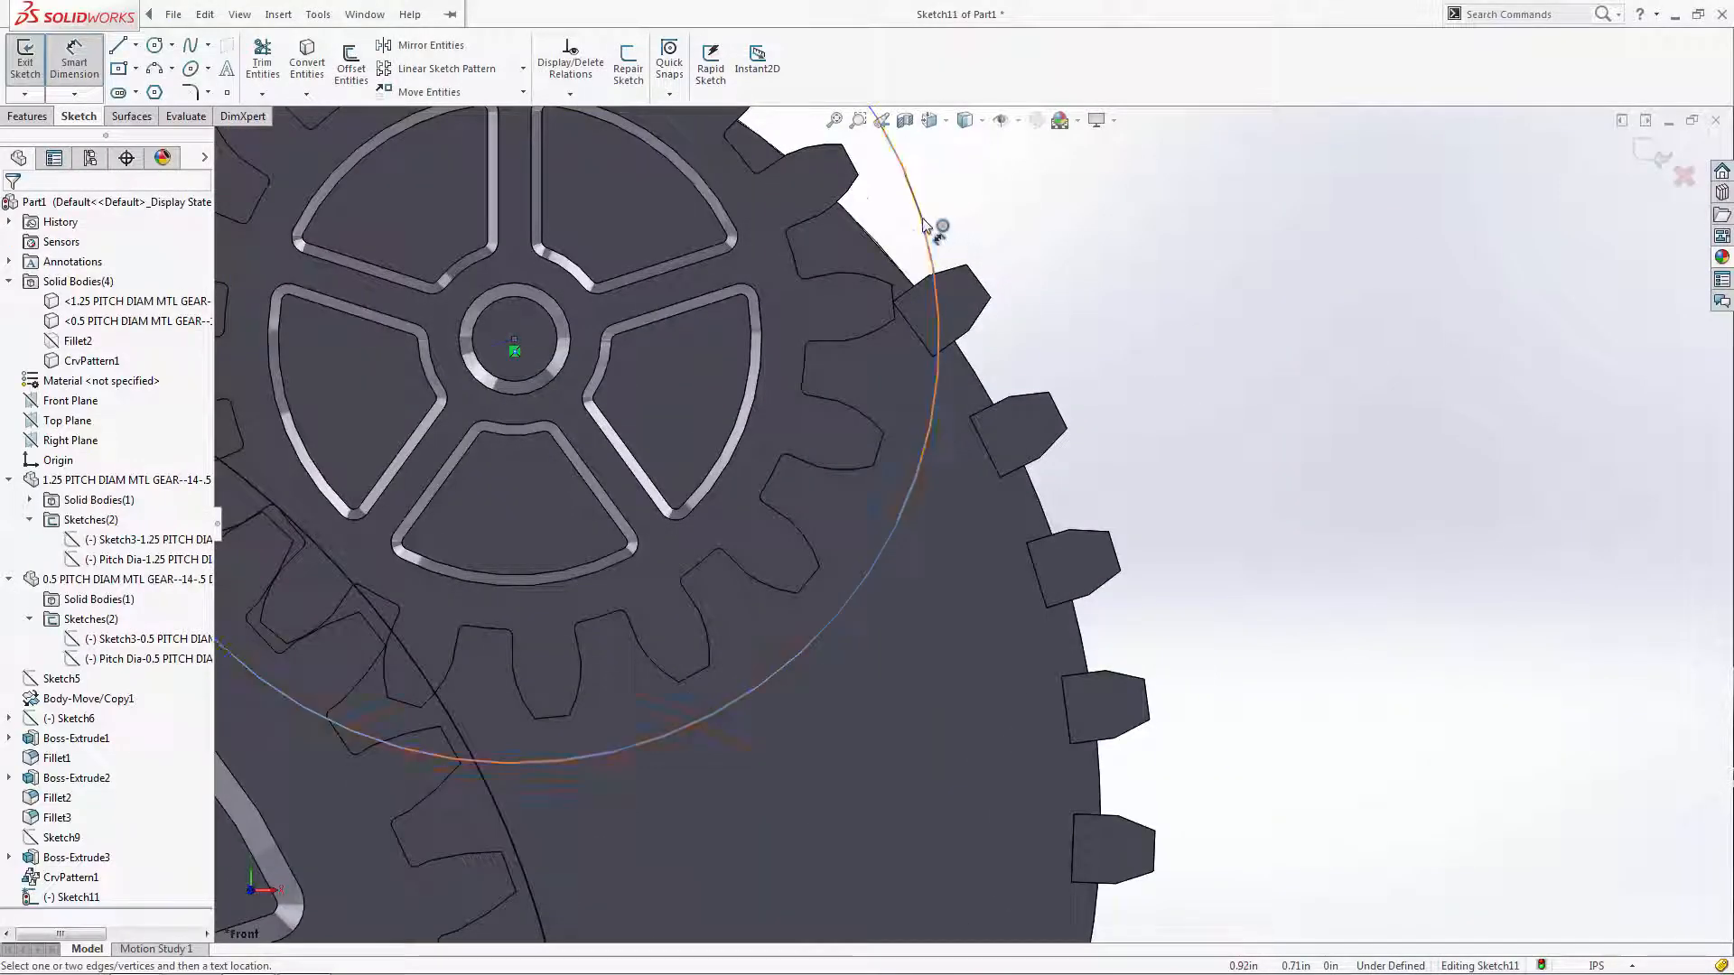
left_click(927, 227)
scroll(903, 271, "down", 6)
left_click(880, 411)
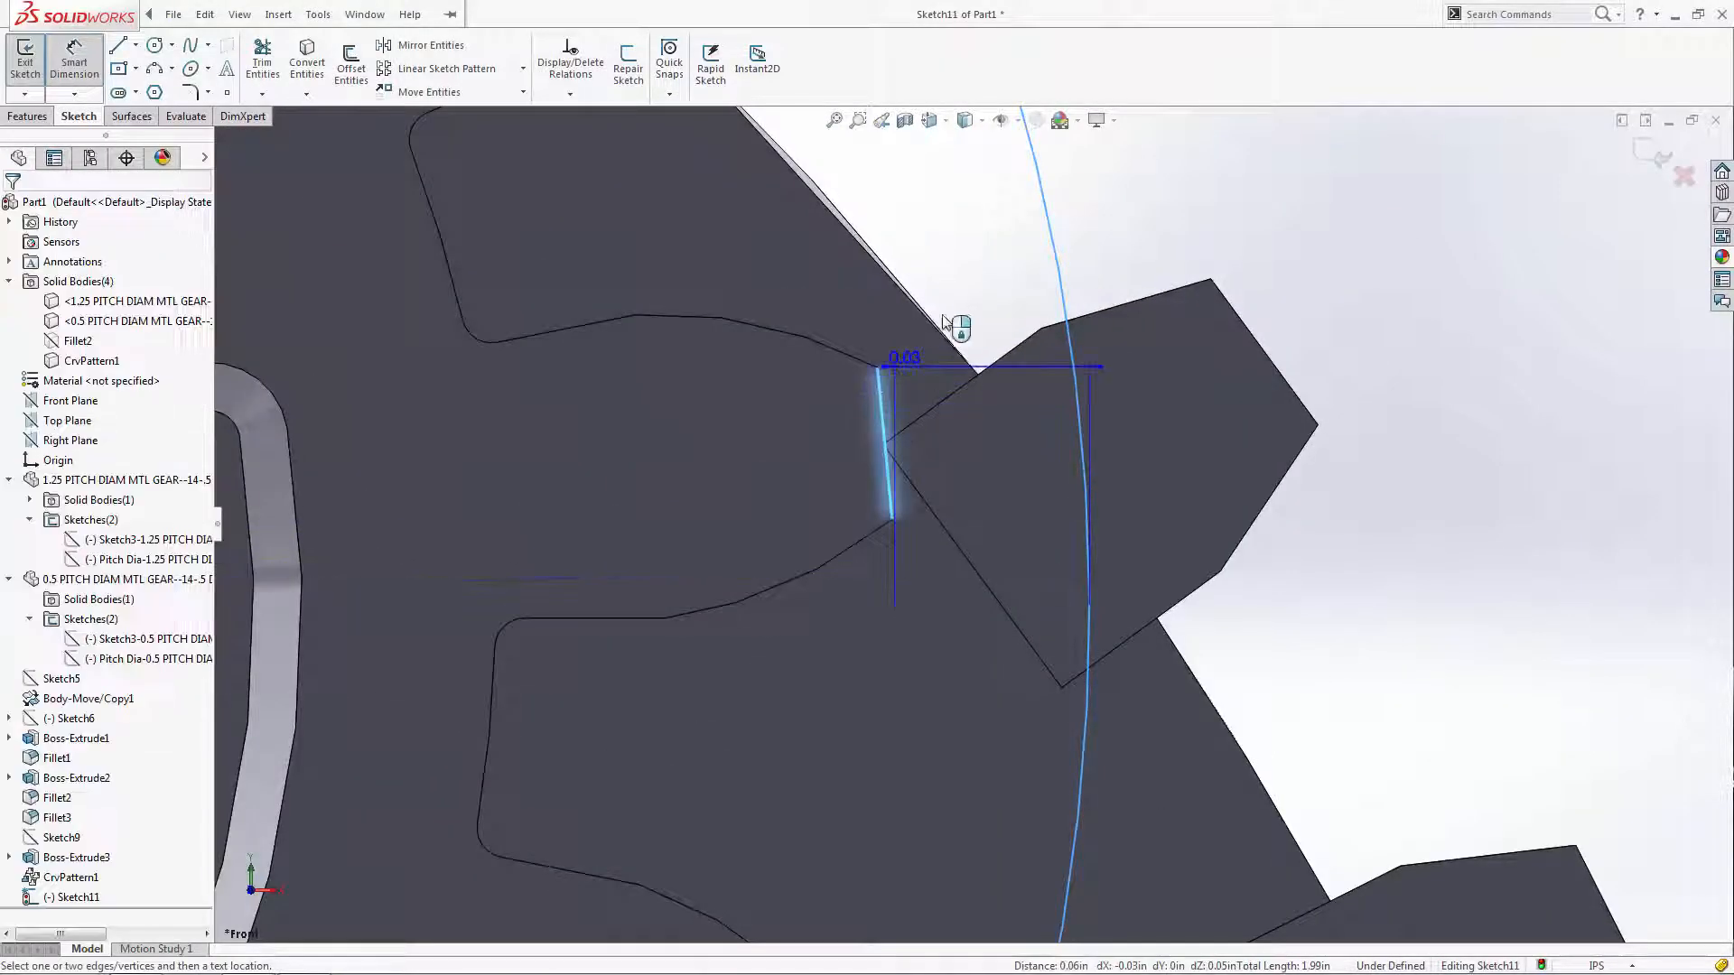
left_click(856, 255)
type(".01")
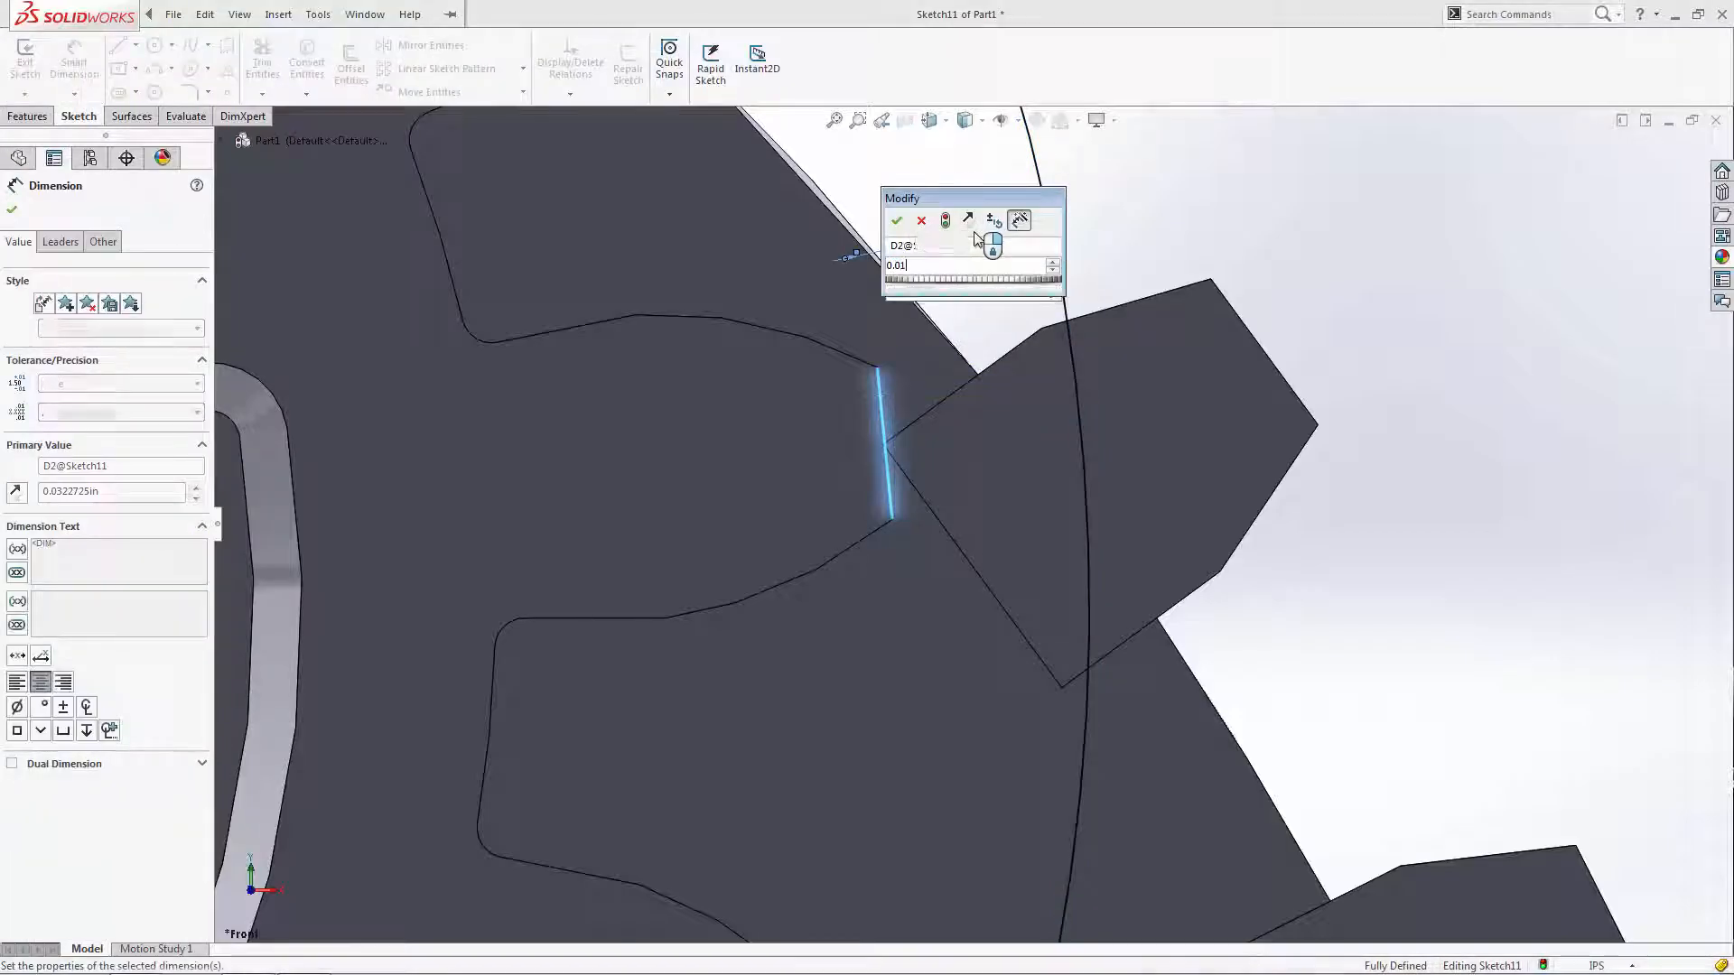
key("Return")
scroll(1189, 445, "up", 6)
key("f")
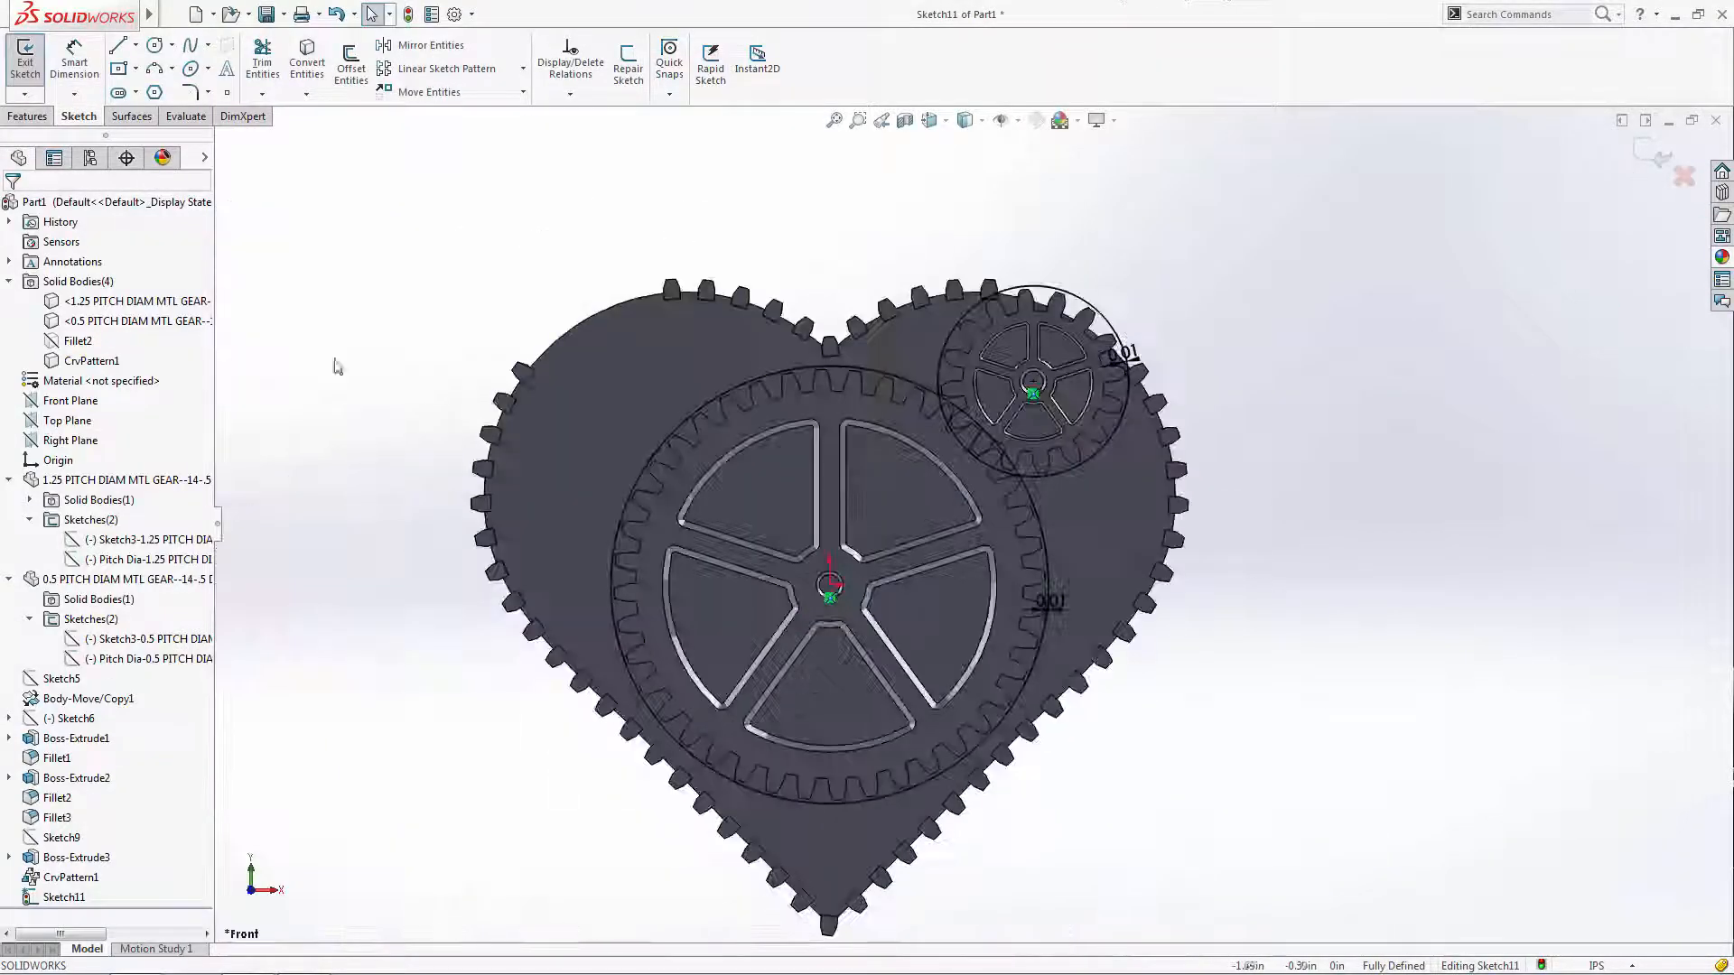
- Sketch a vertical centerline from the origin at the large gear's center up past the heart's top notch
left_click(134, 44)
left_click(149, 90)
left_click(829, 585)
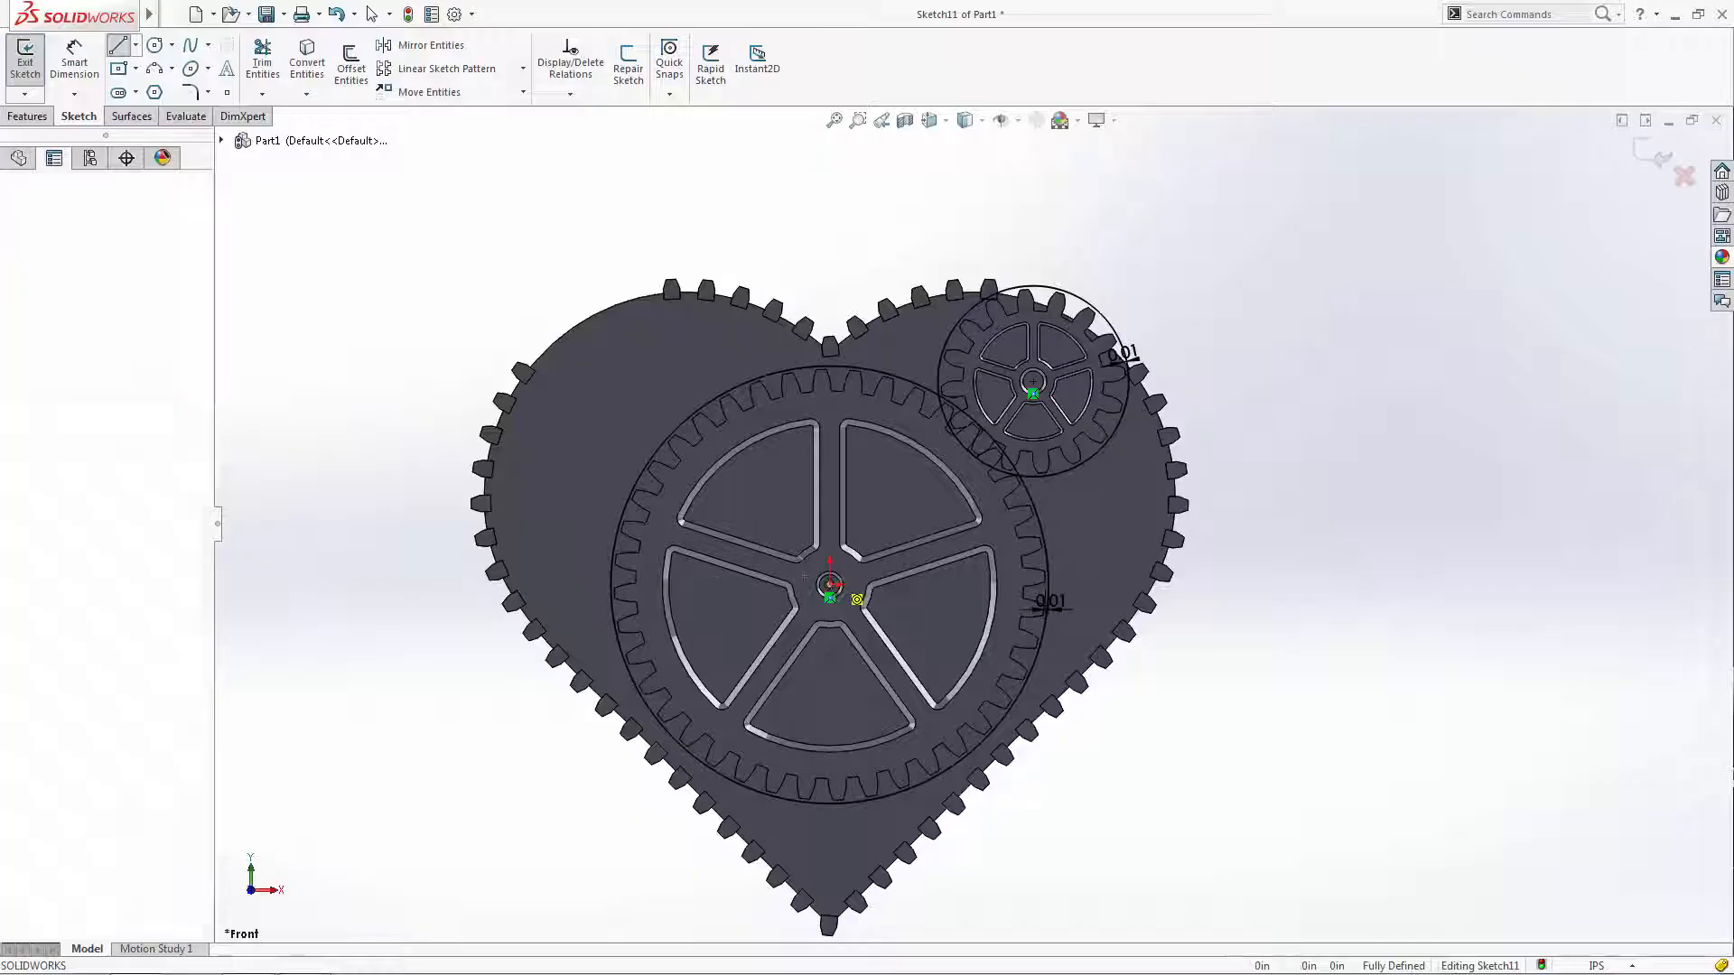
left_click(829, 233)
key("Escape")
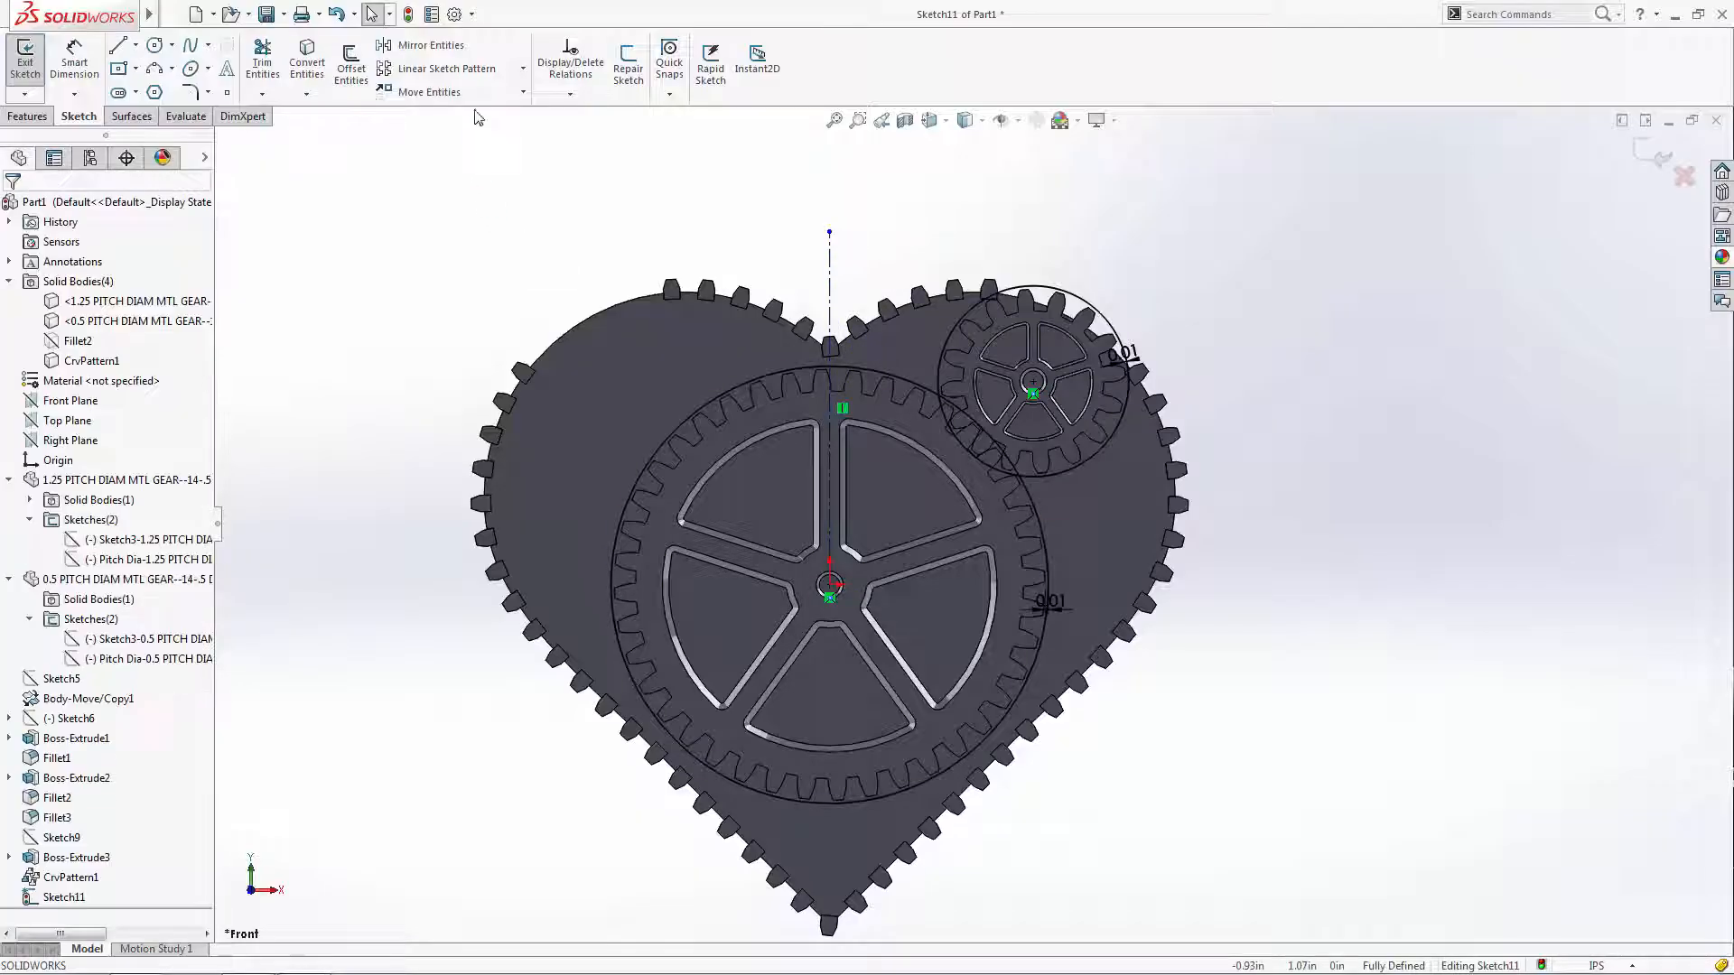
- Mirror the small gear's circle about the vertical centerline onto the heart's left lobe, keeping the original
left_click(451, 47)
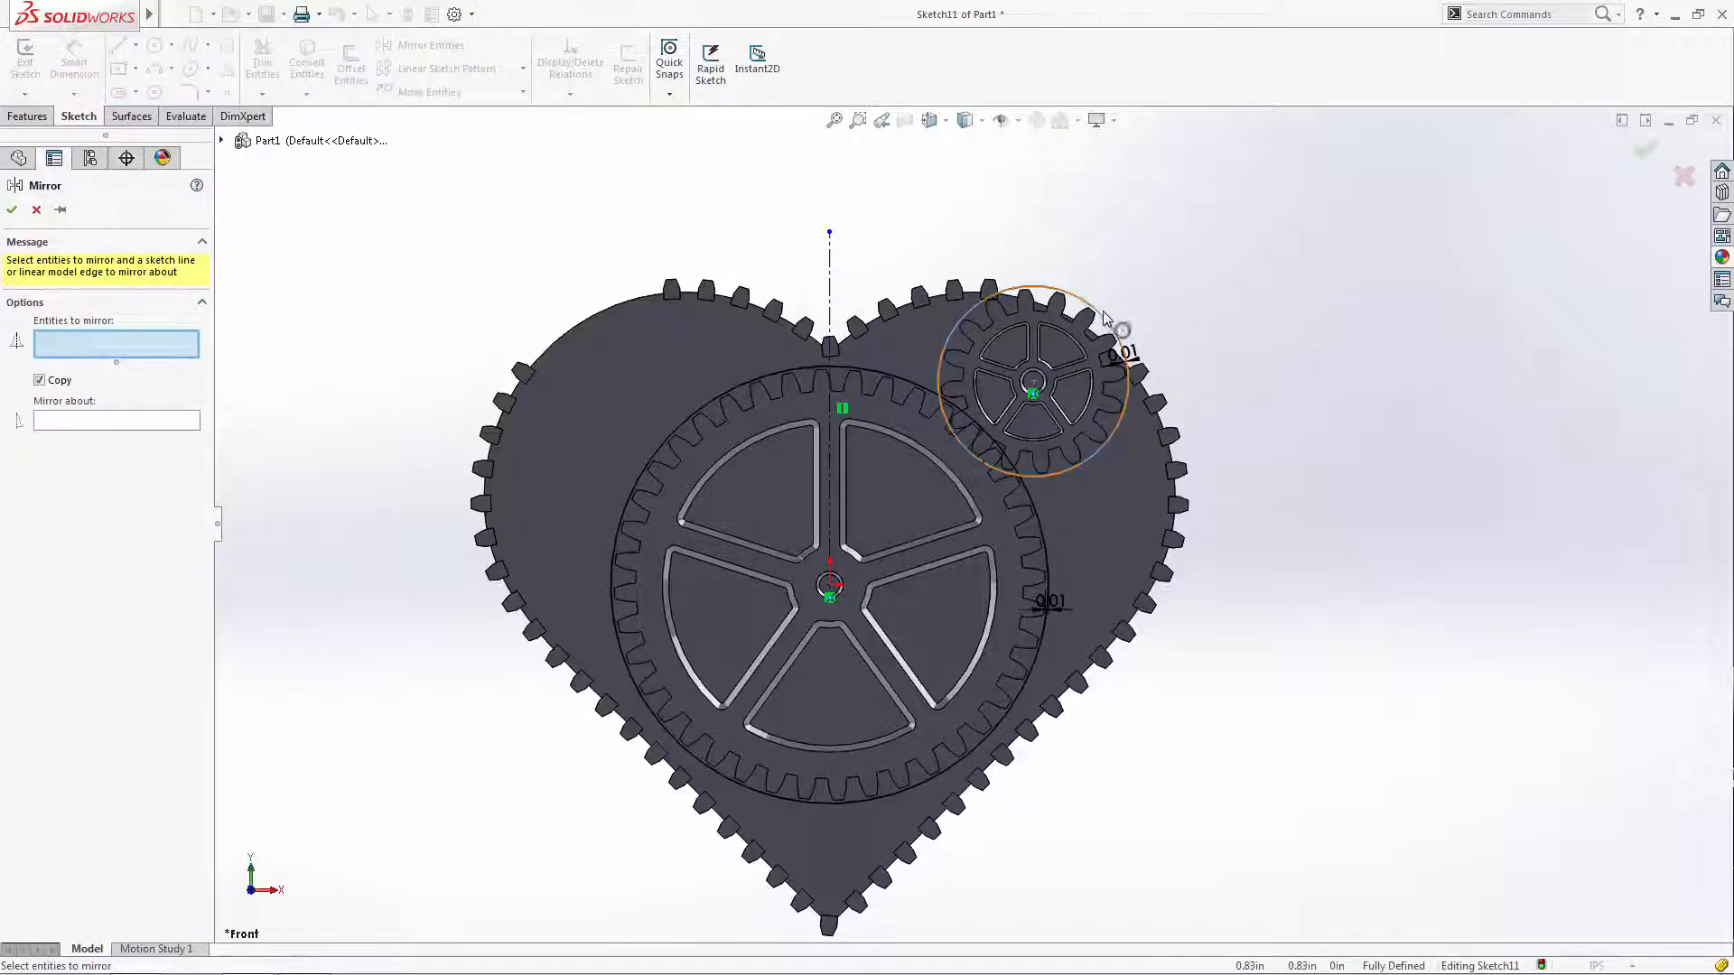
left_click(1121, 342)
left_click(830, 269)
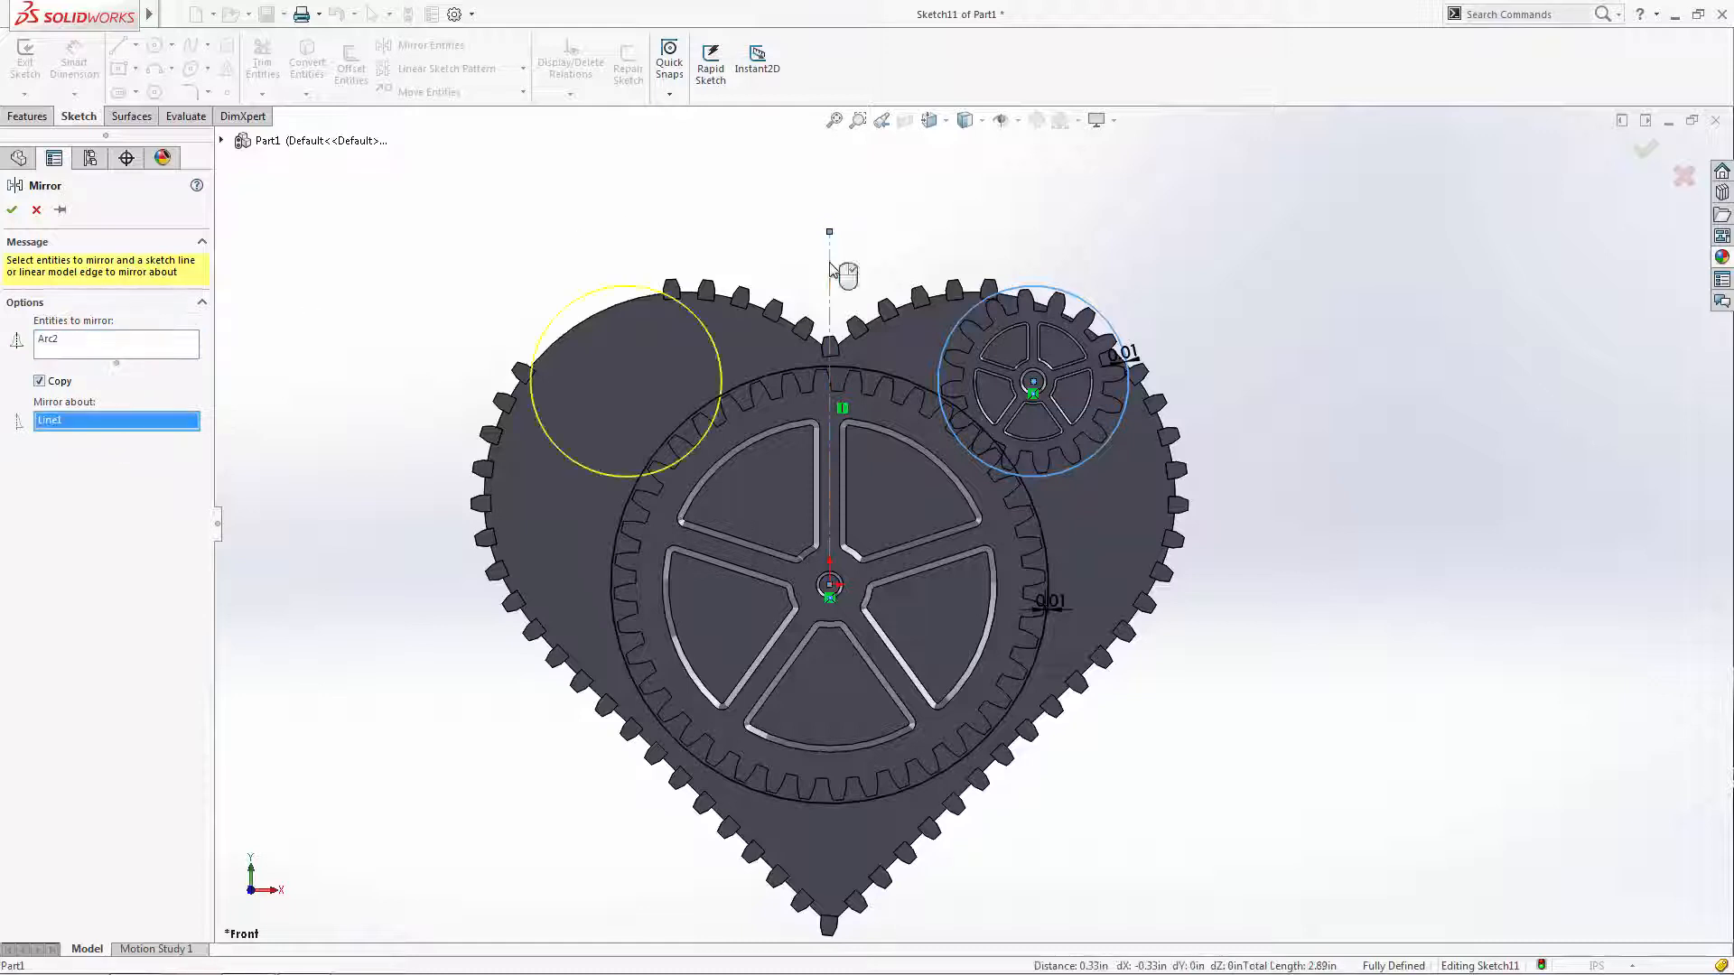
left_click(18, 210)
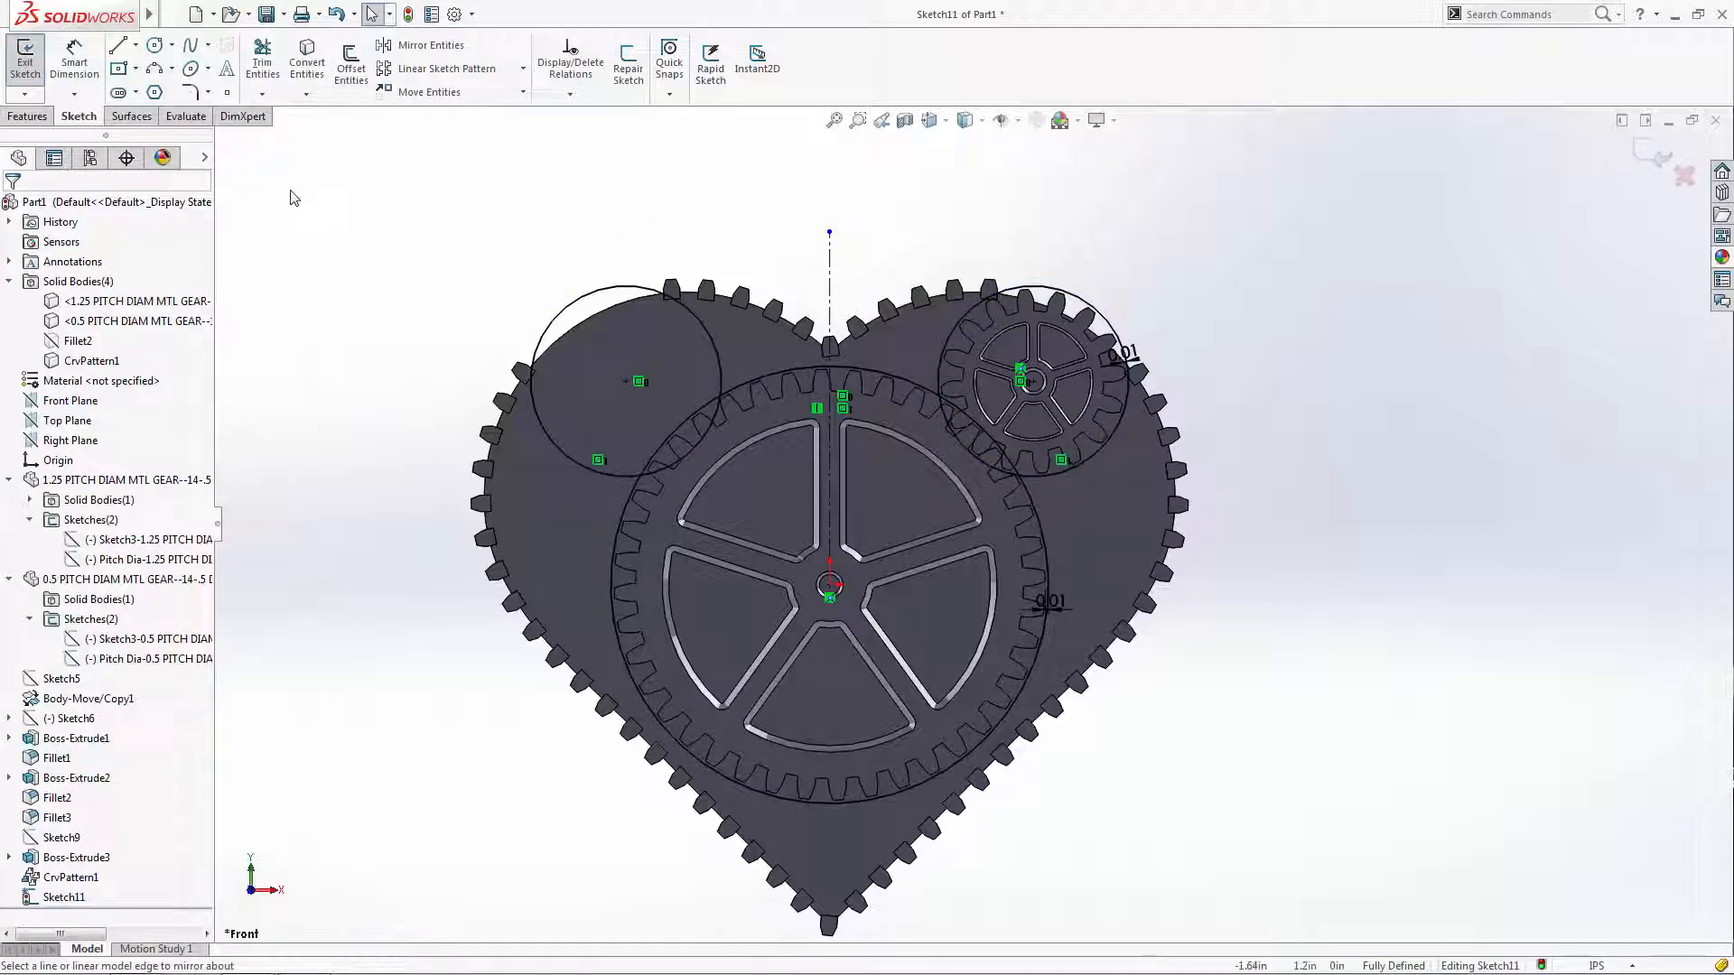
- Trim the overlapping arcs where the two small circles cross the large circle to form one outline, and exit the sketch
left_click(261, 65)
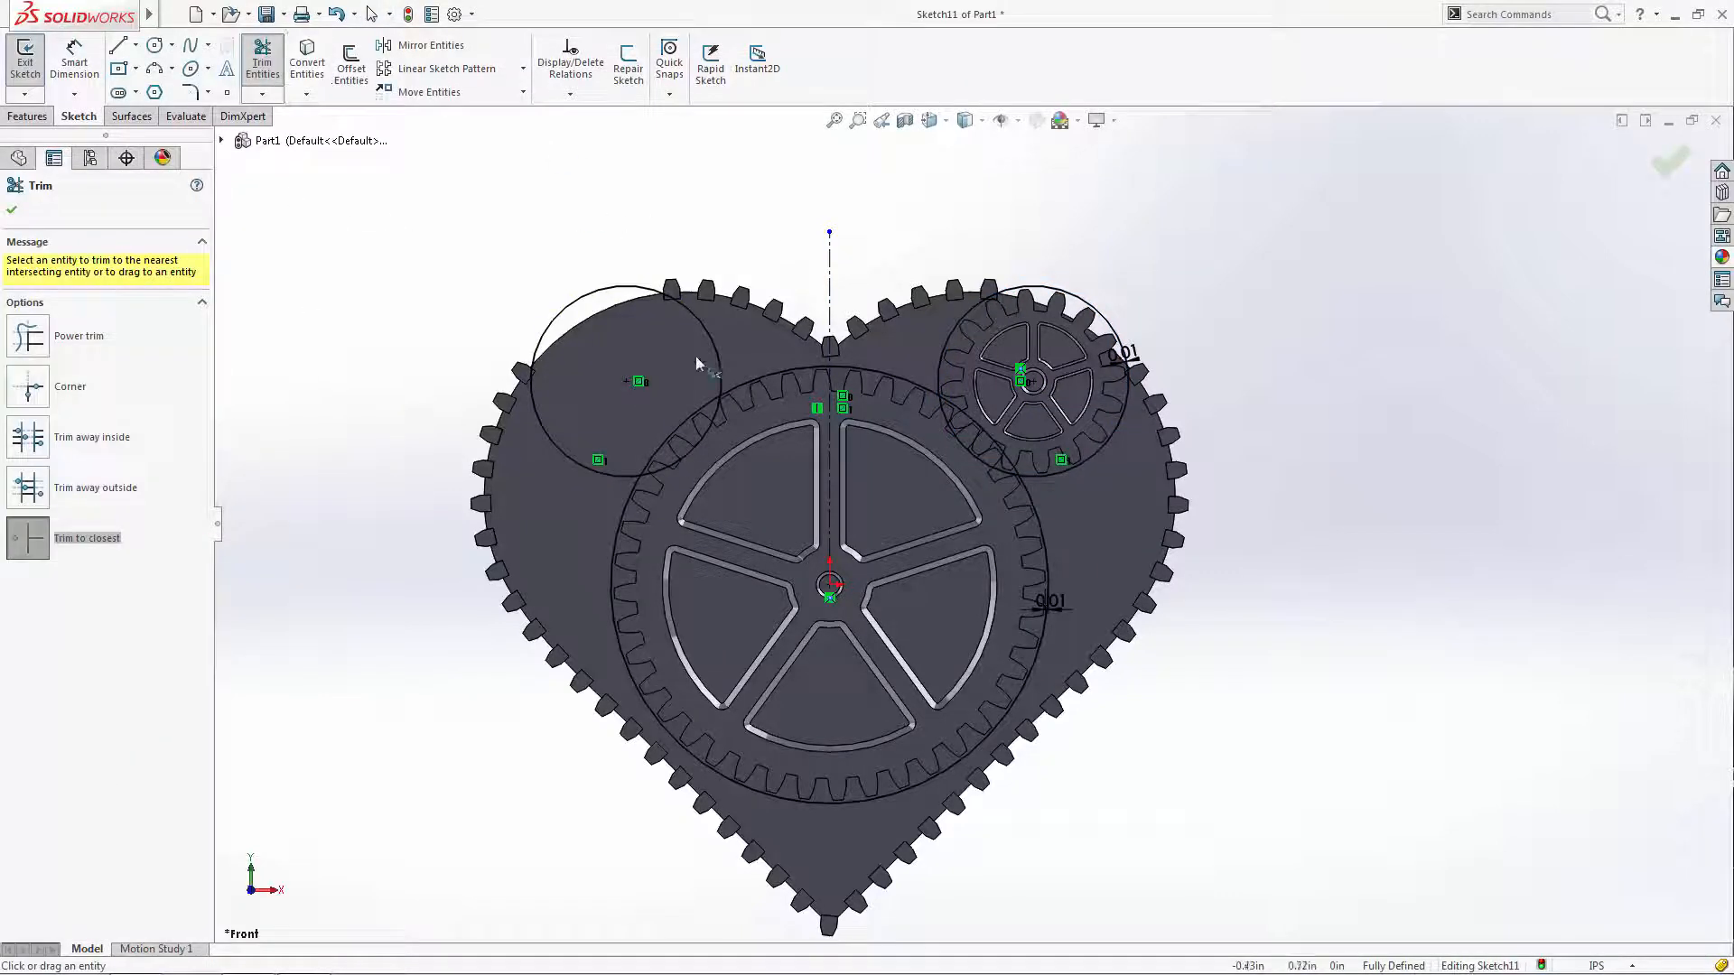
left_click(713, 417)
left_click(960, 443)
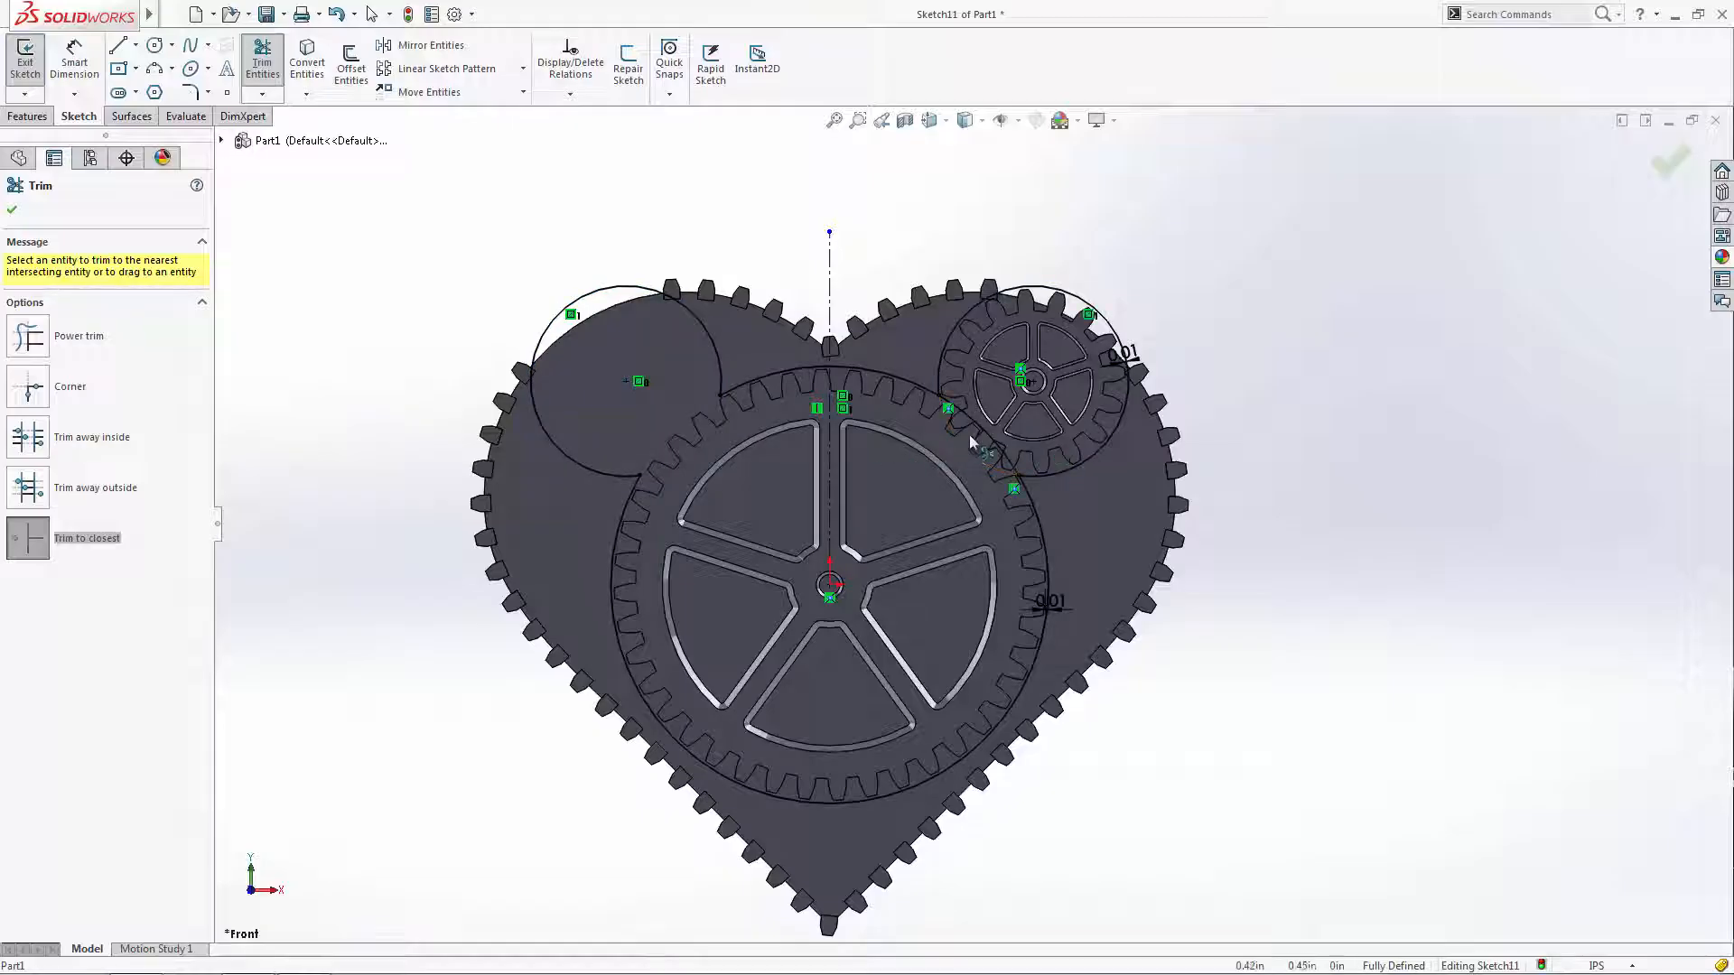
key("Escape")
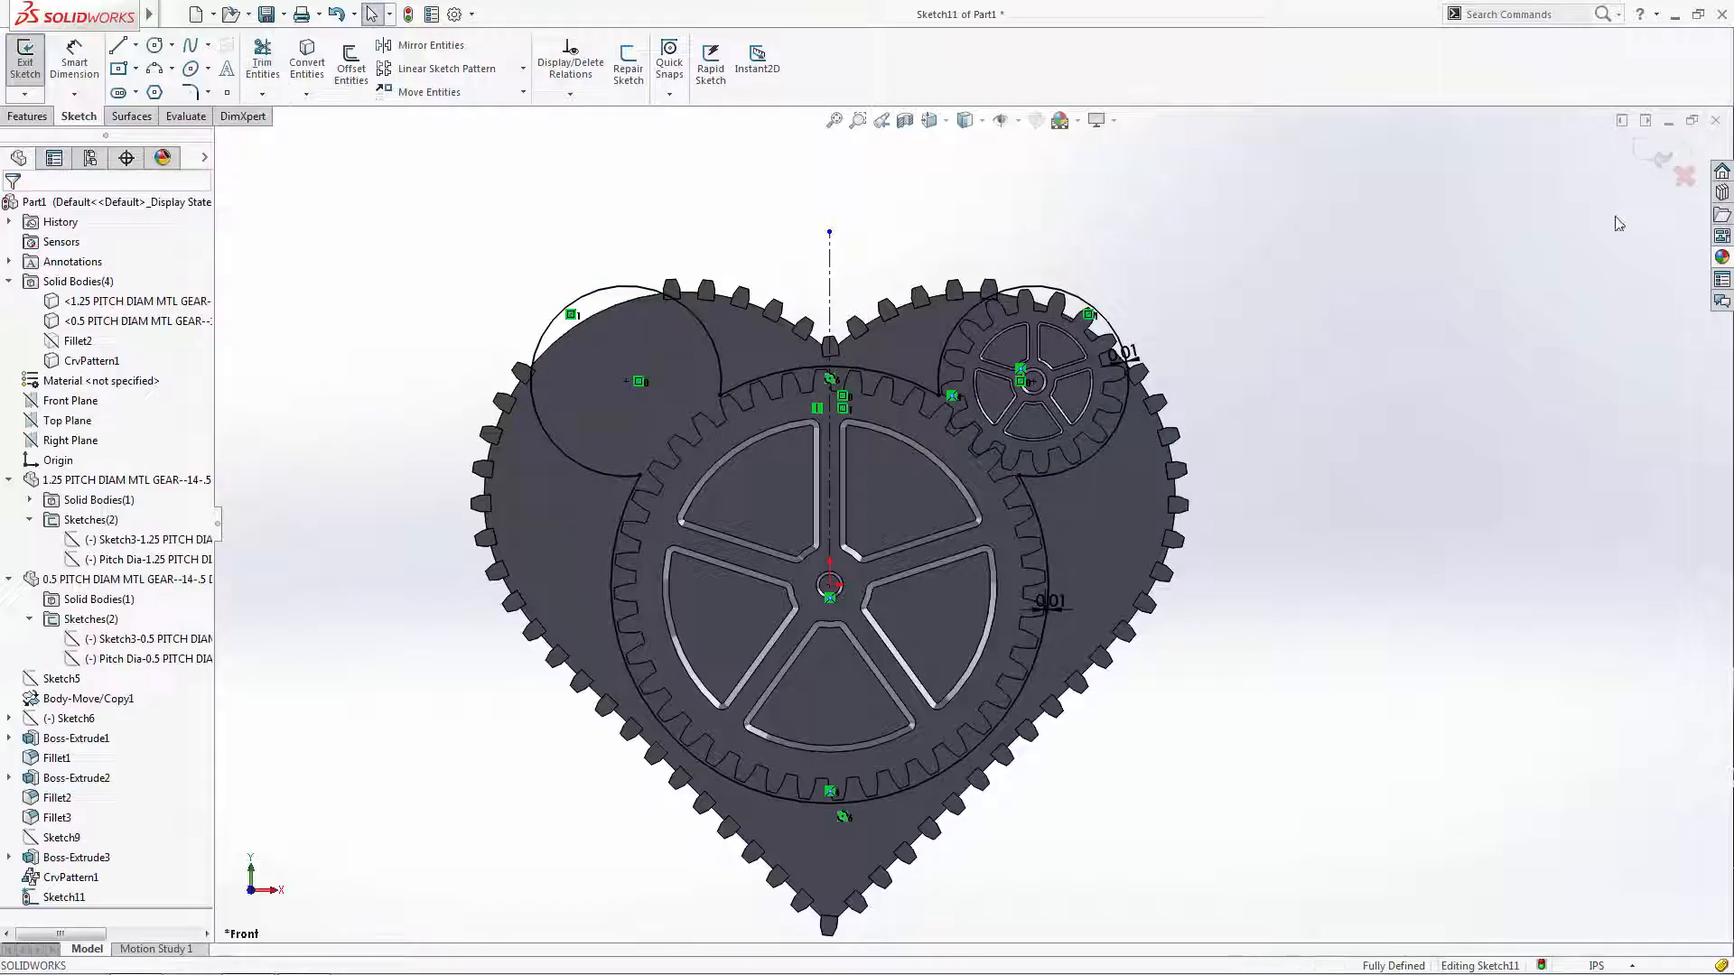
left_click(1660, 143)
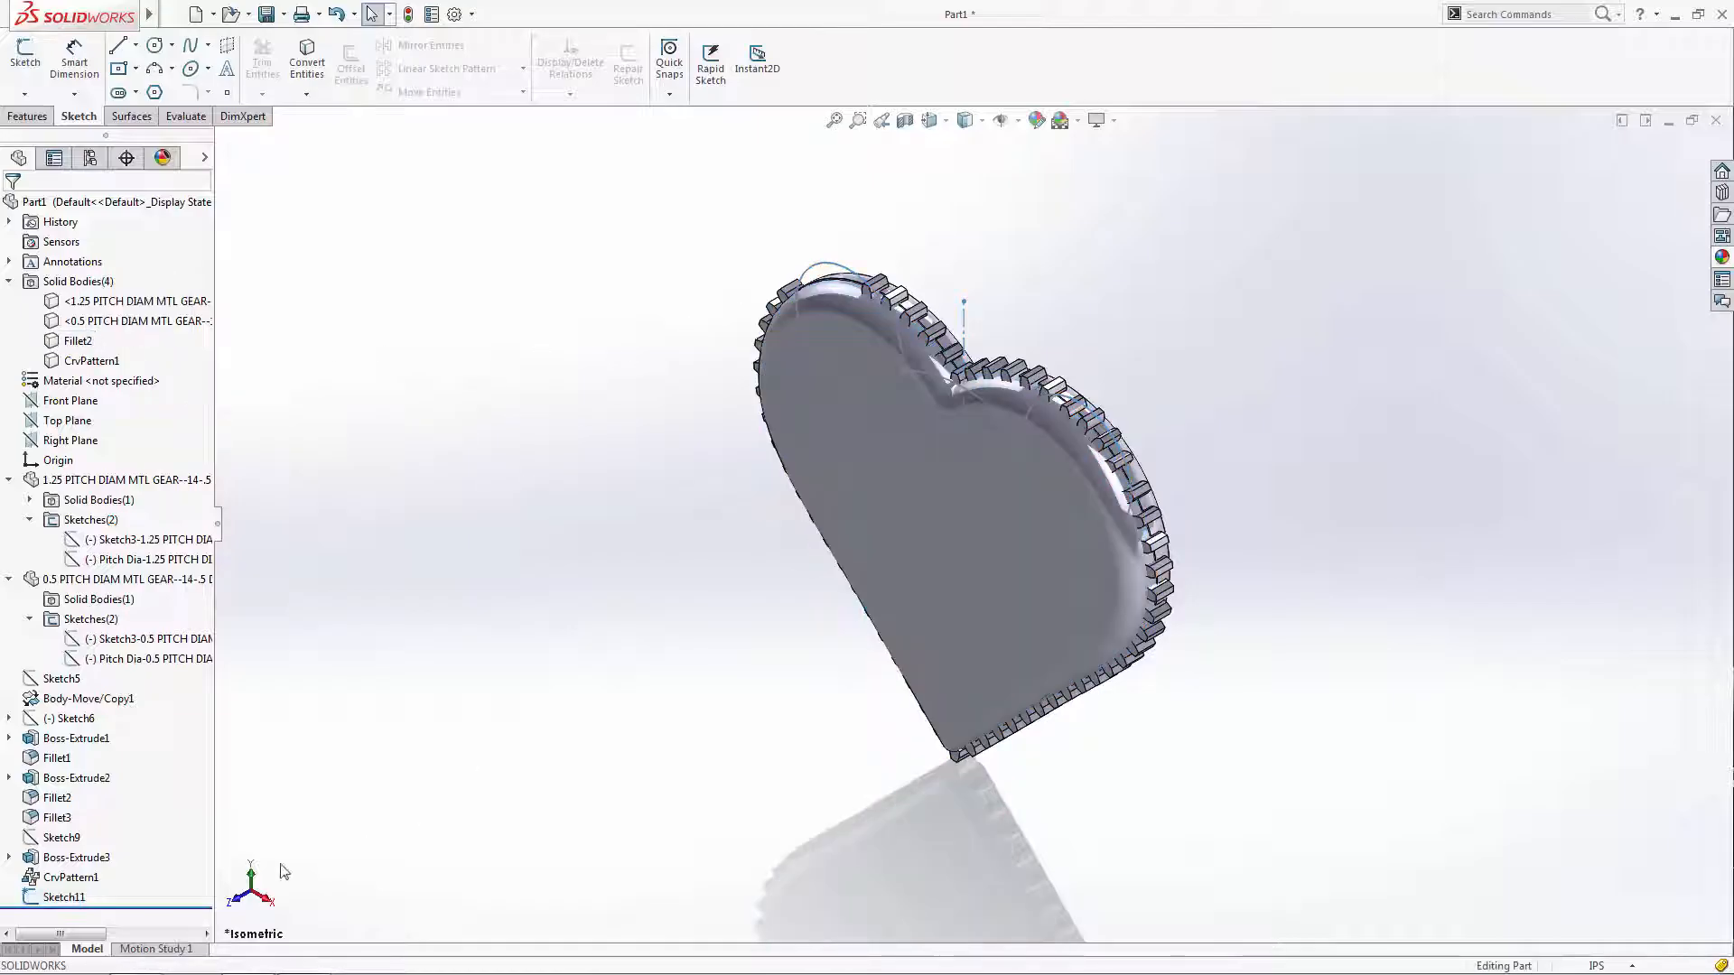
- Set up a blind extruded cut from Sketch11, 3/32/2 in deep in direction 1 and (3/32/2)+.01 in deep in direction 2
left_click(57, 903)
left_click(36, 118)
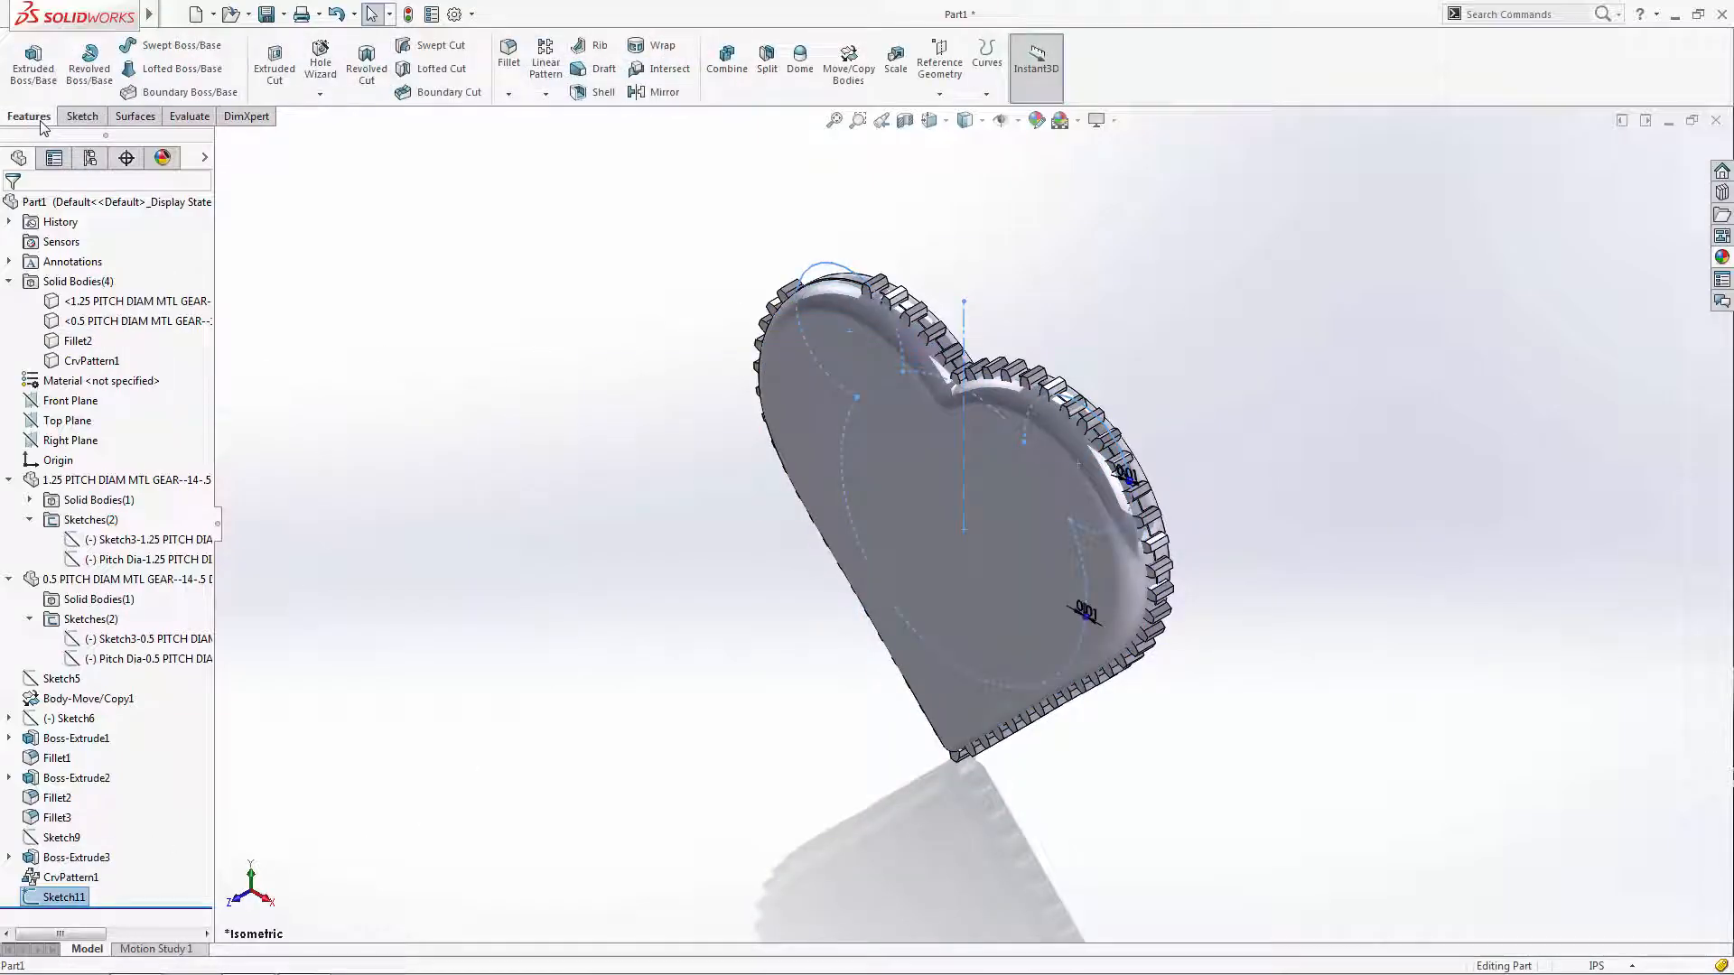
left_click(262, 87)
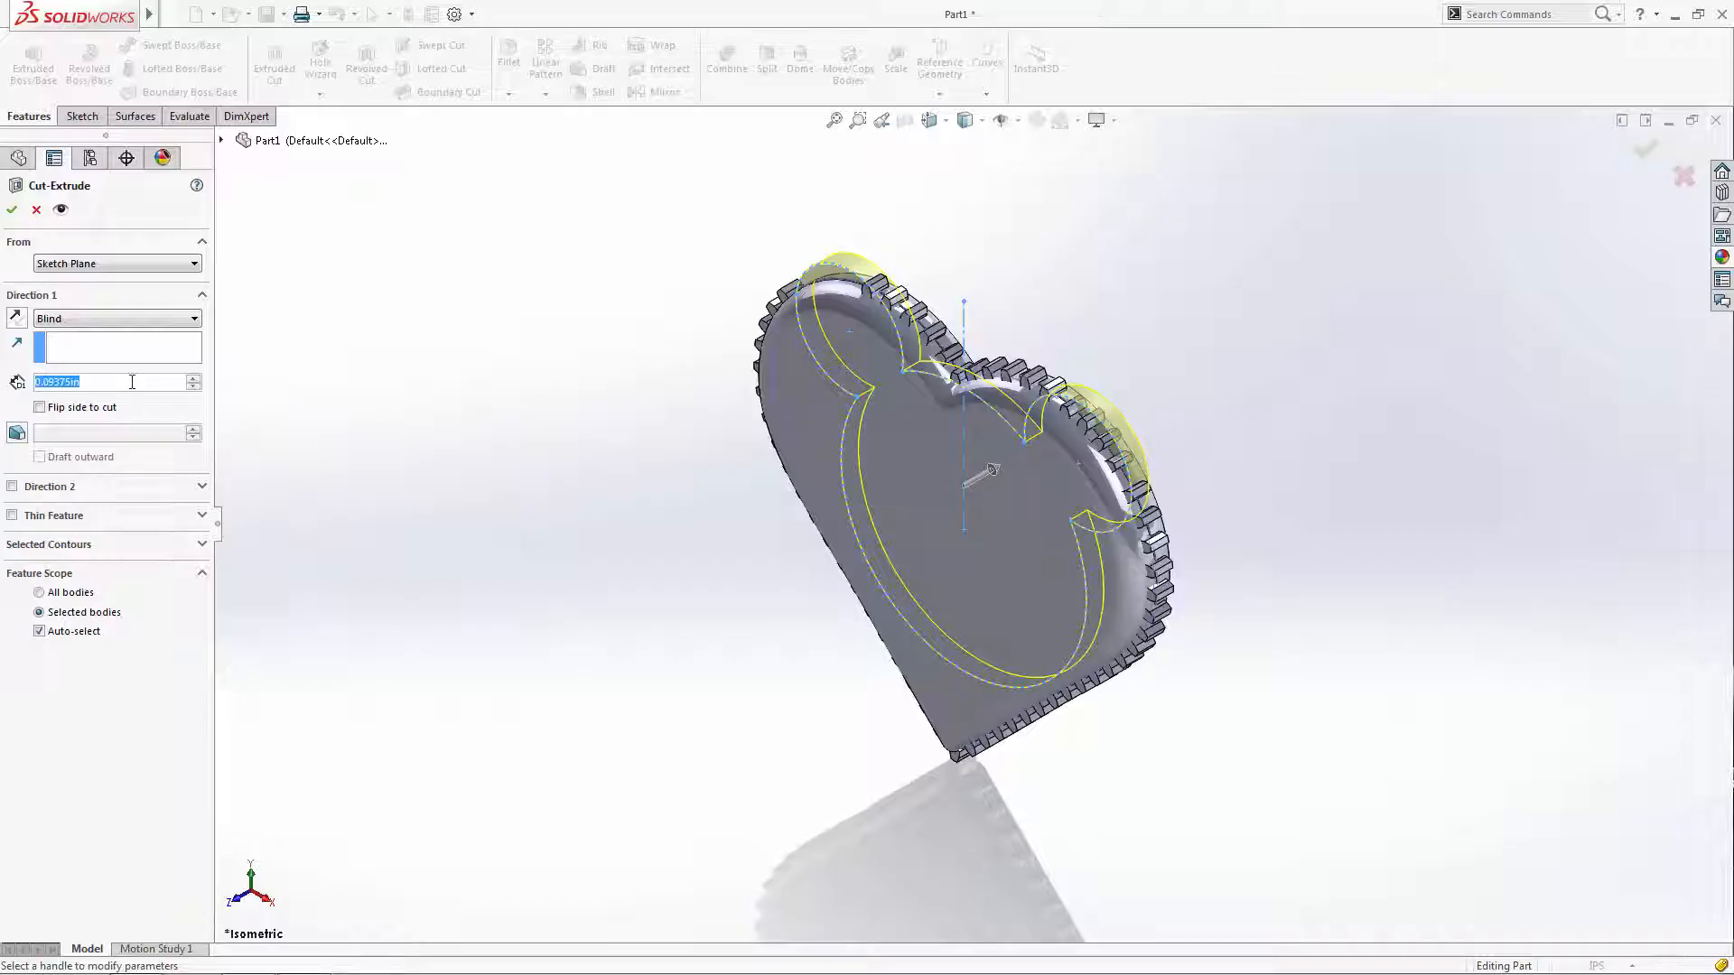
type("3")
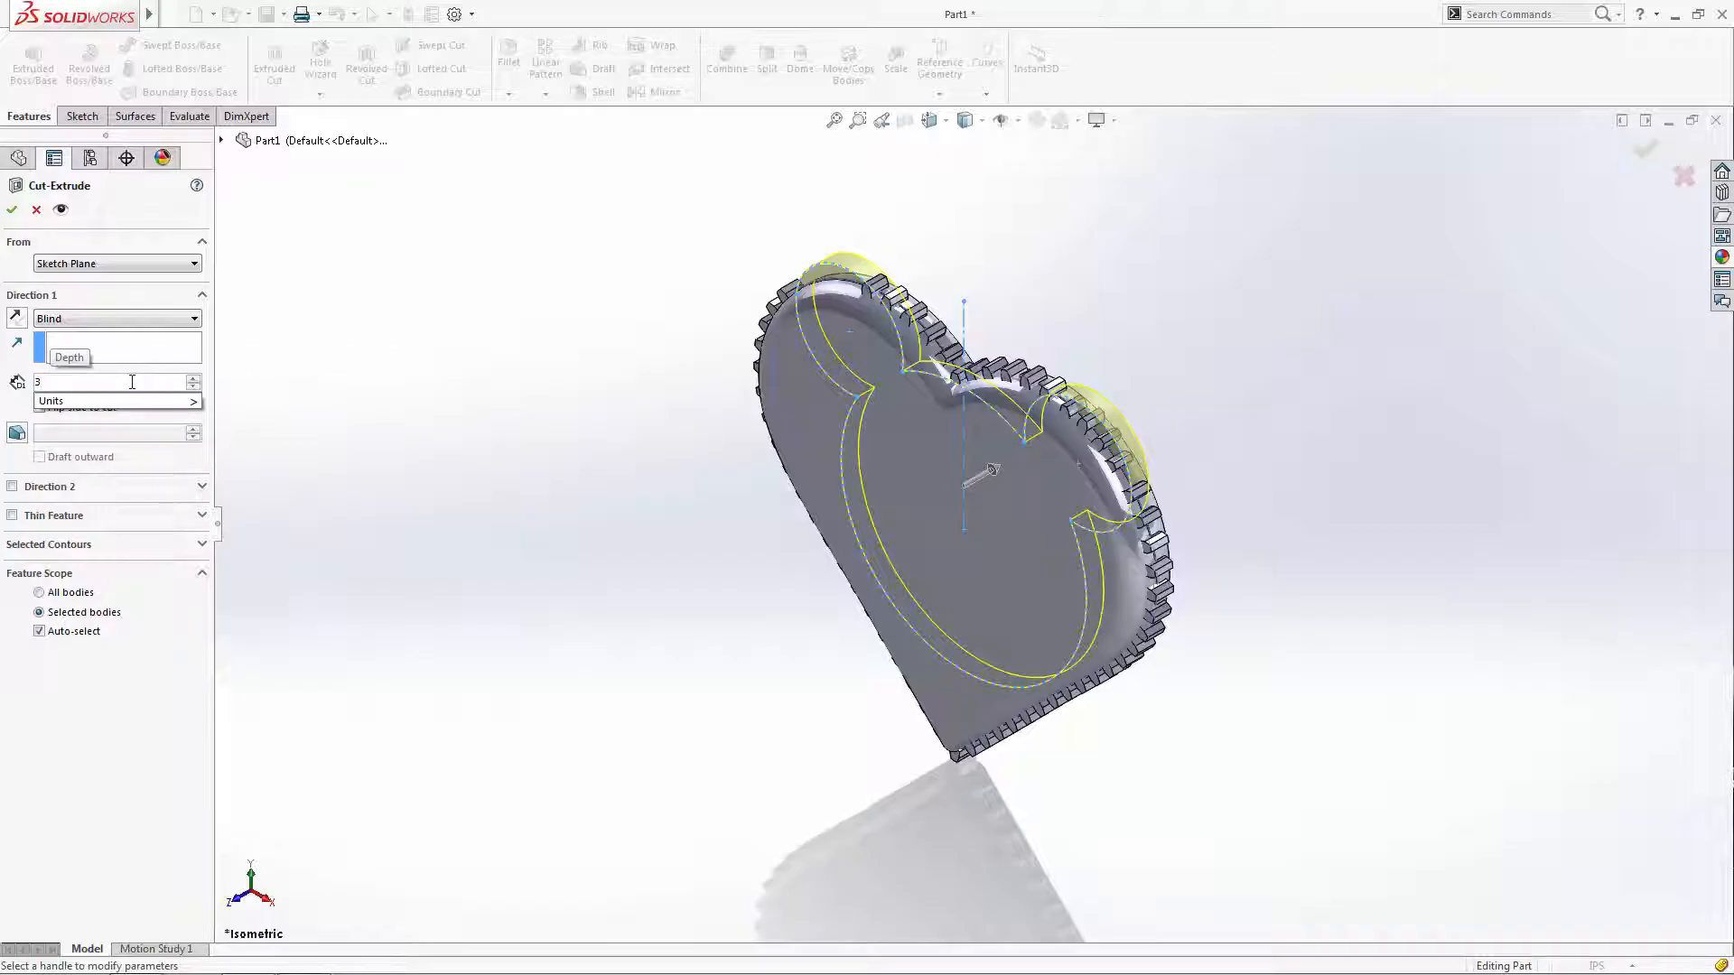
type("/32/2")
key("Return")
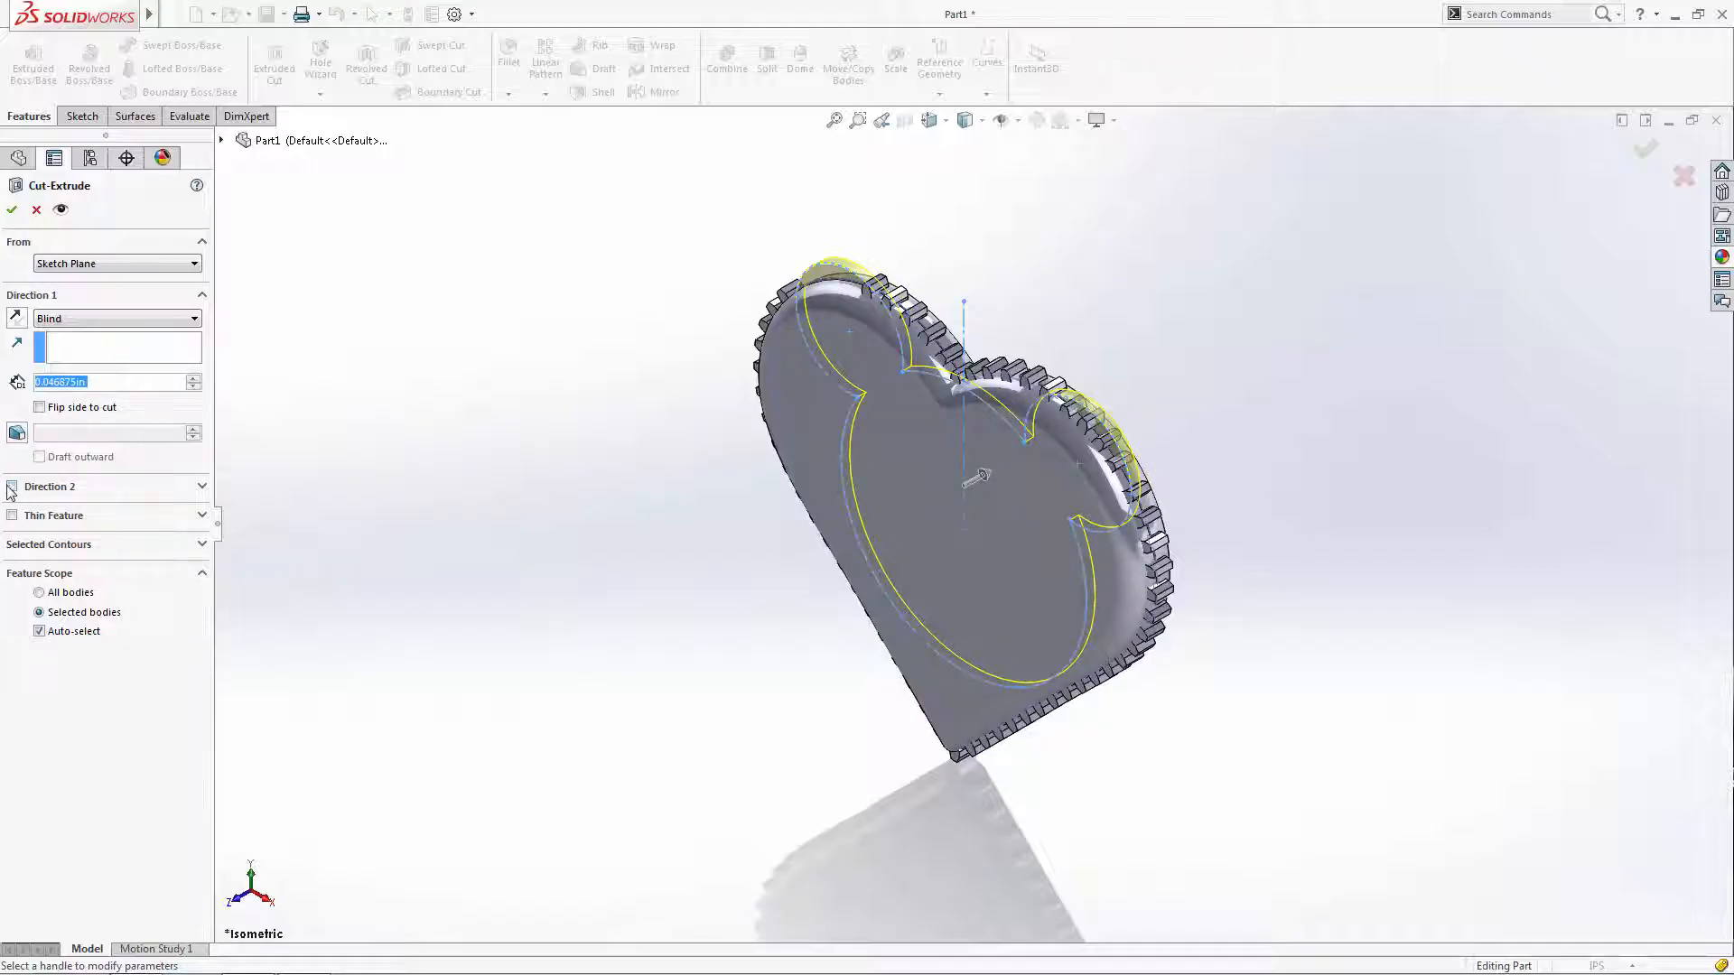
left_click(11, 486)
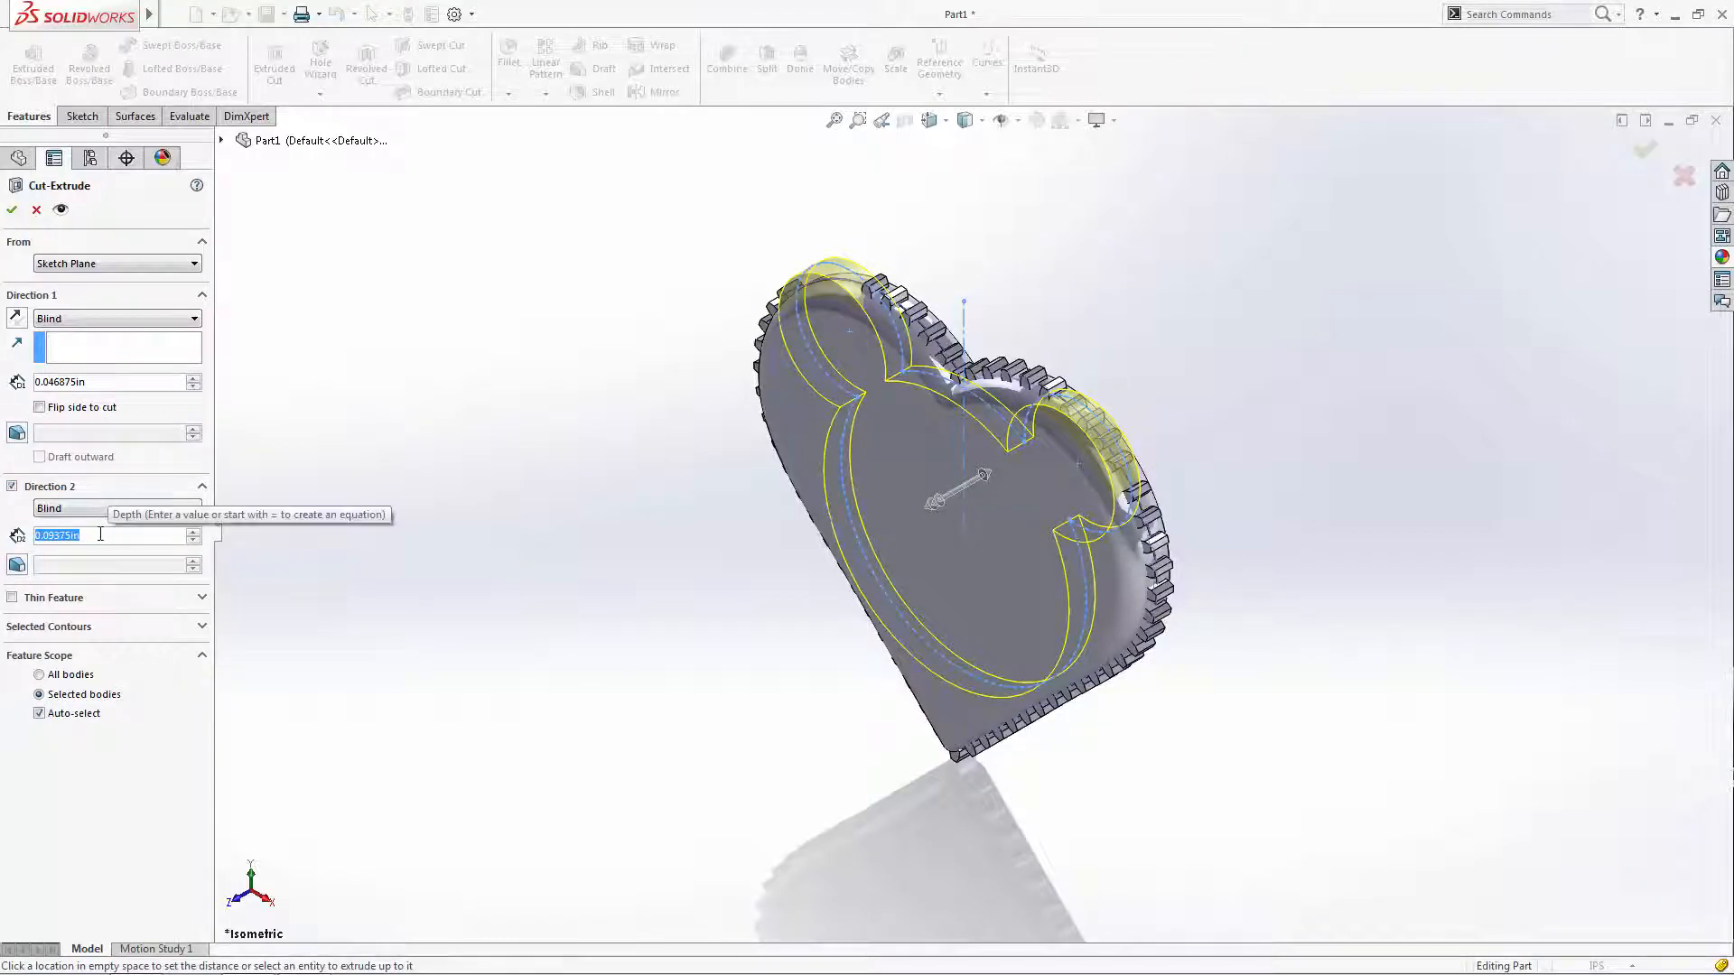
type("3/")
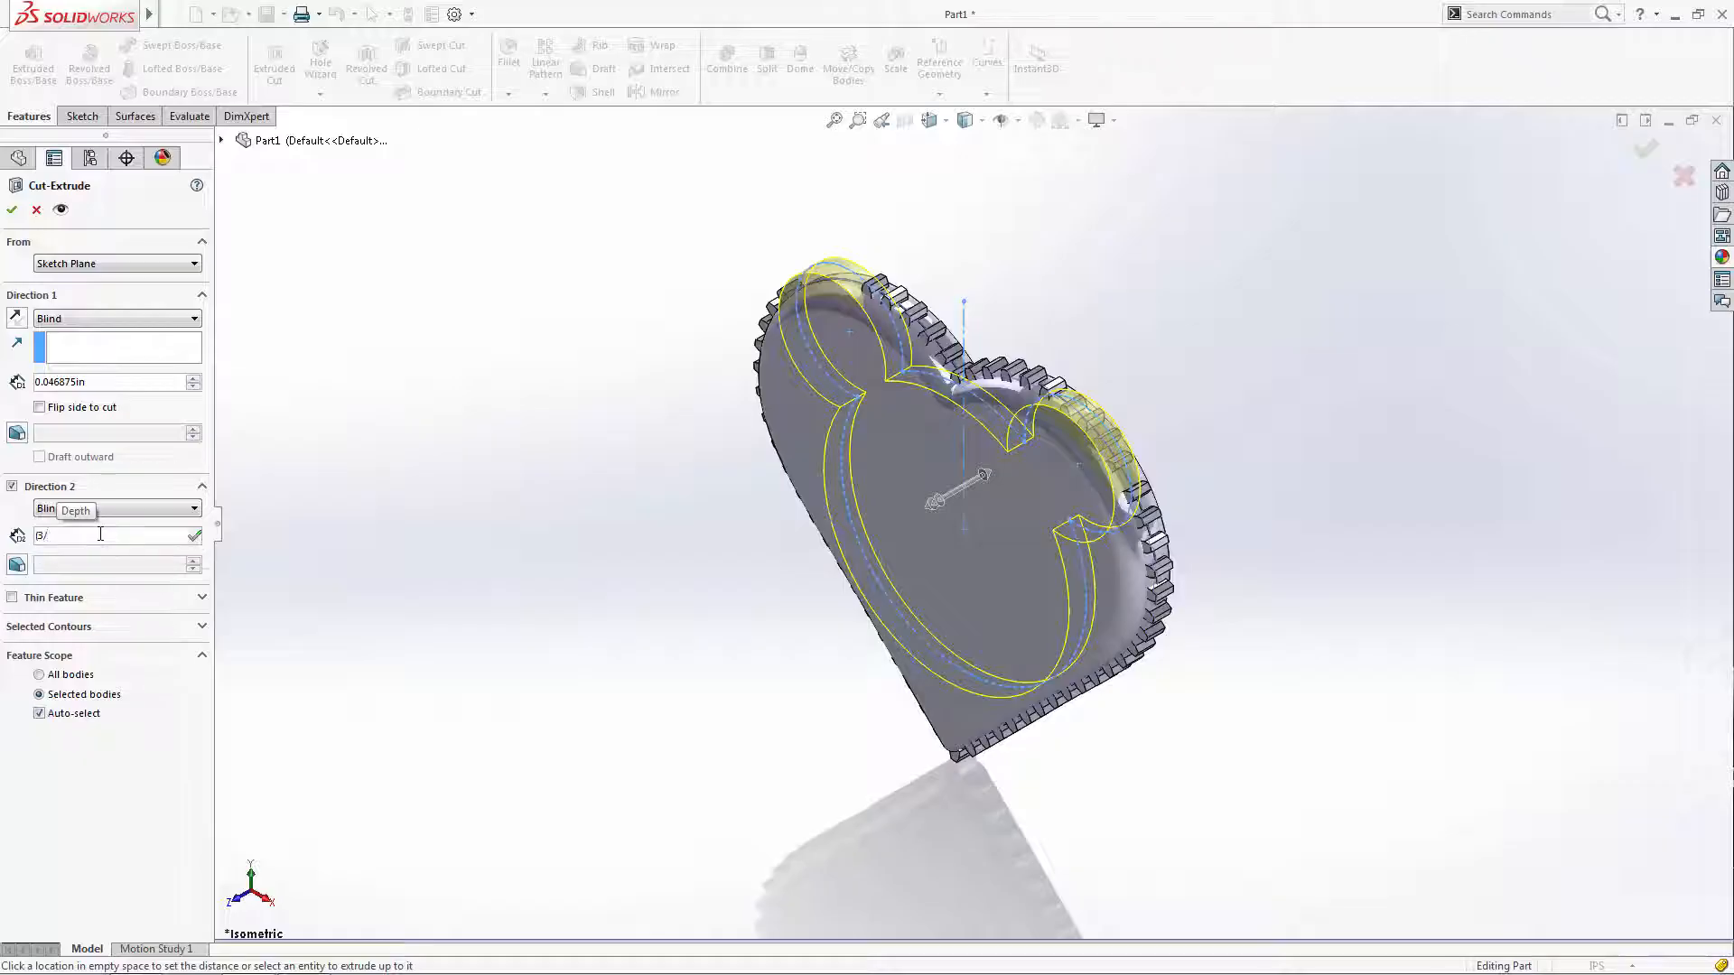
type("32/2")
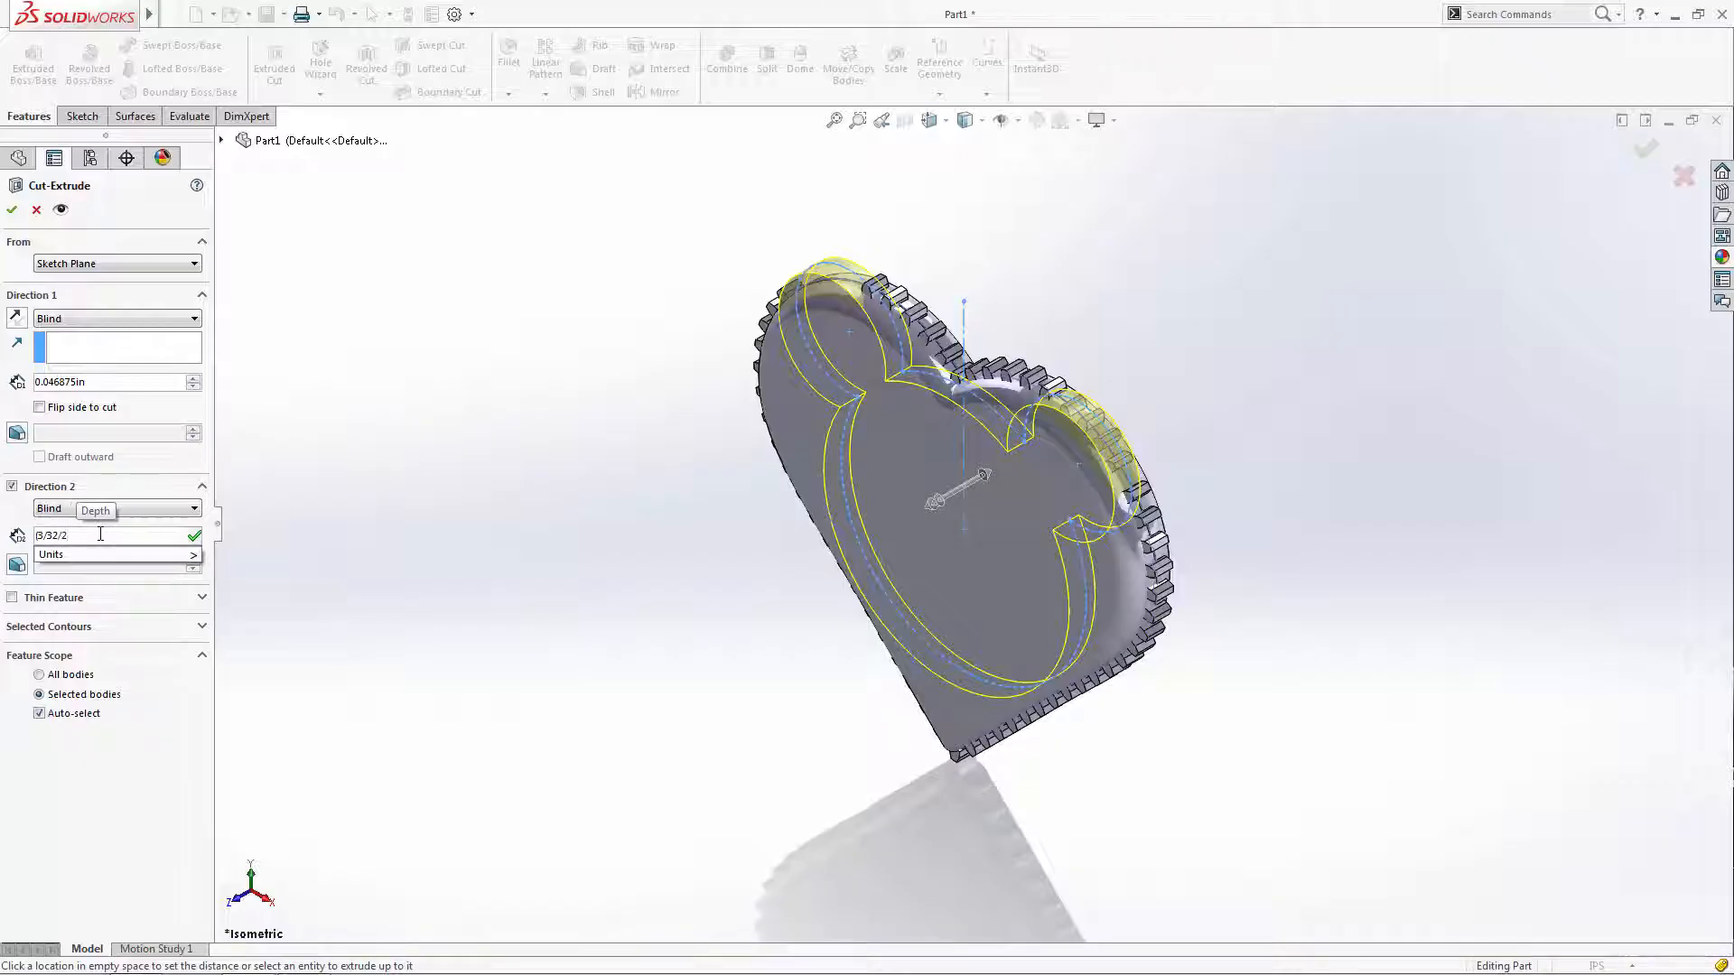
type(")+.01")
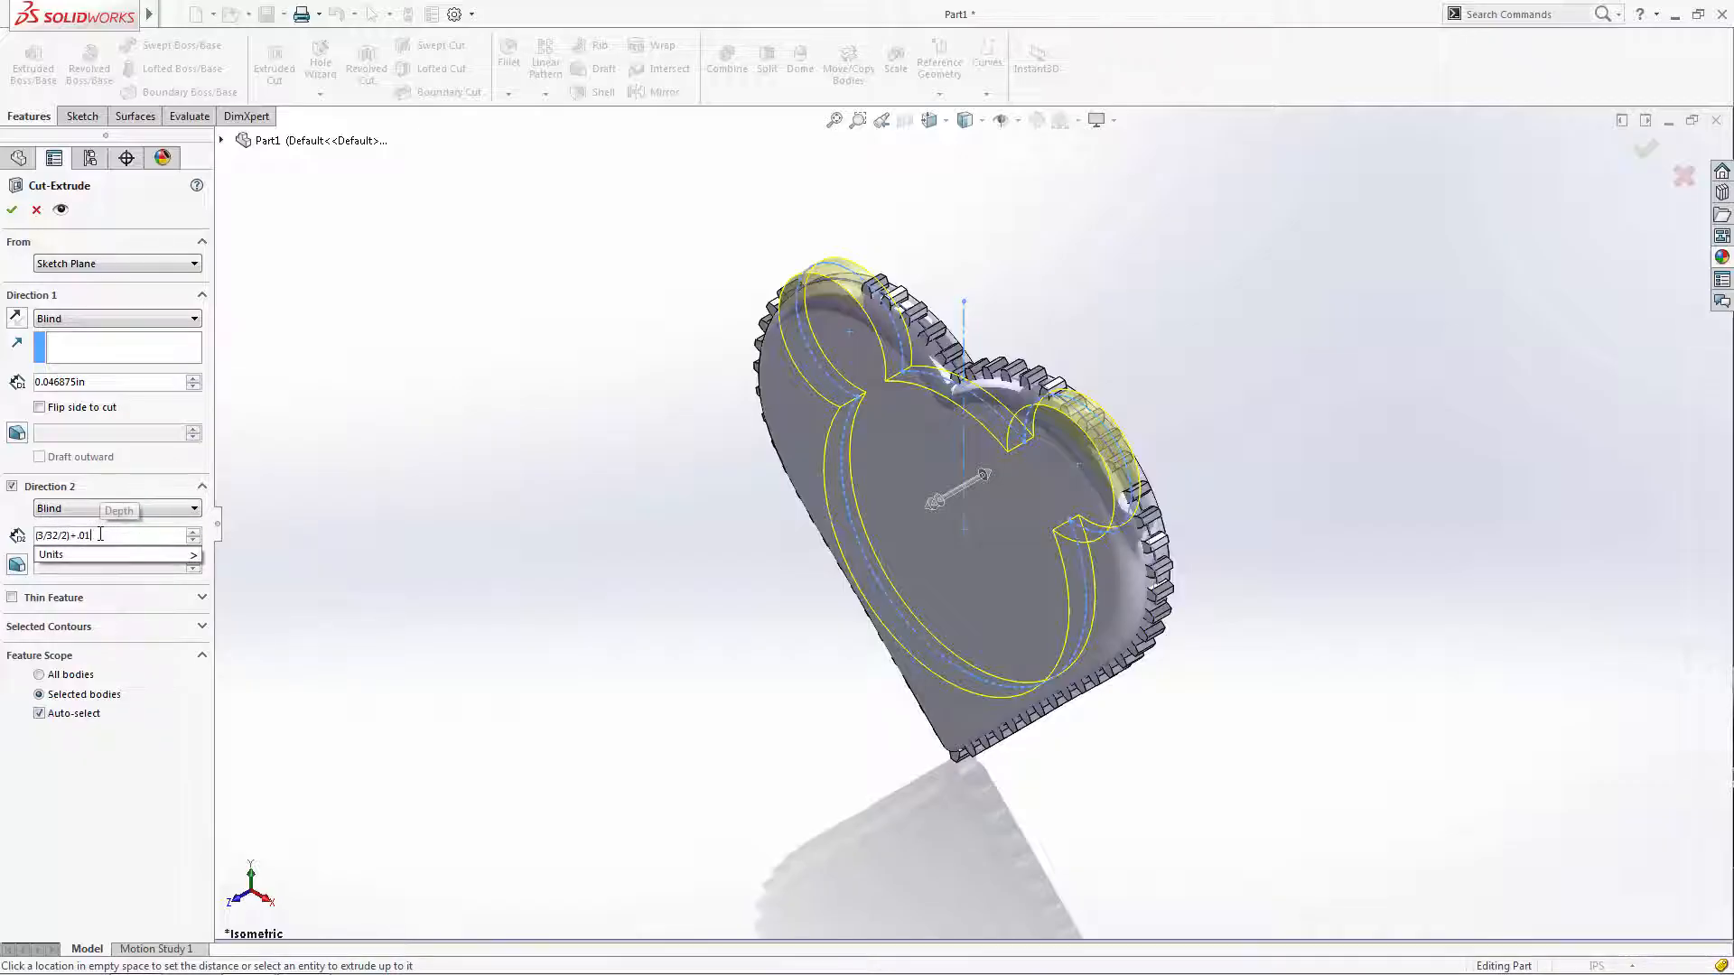
key("Return")
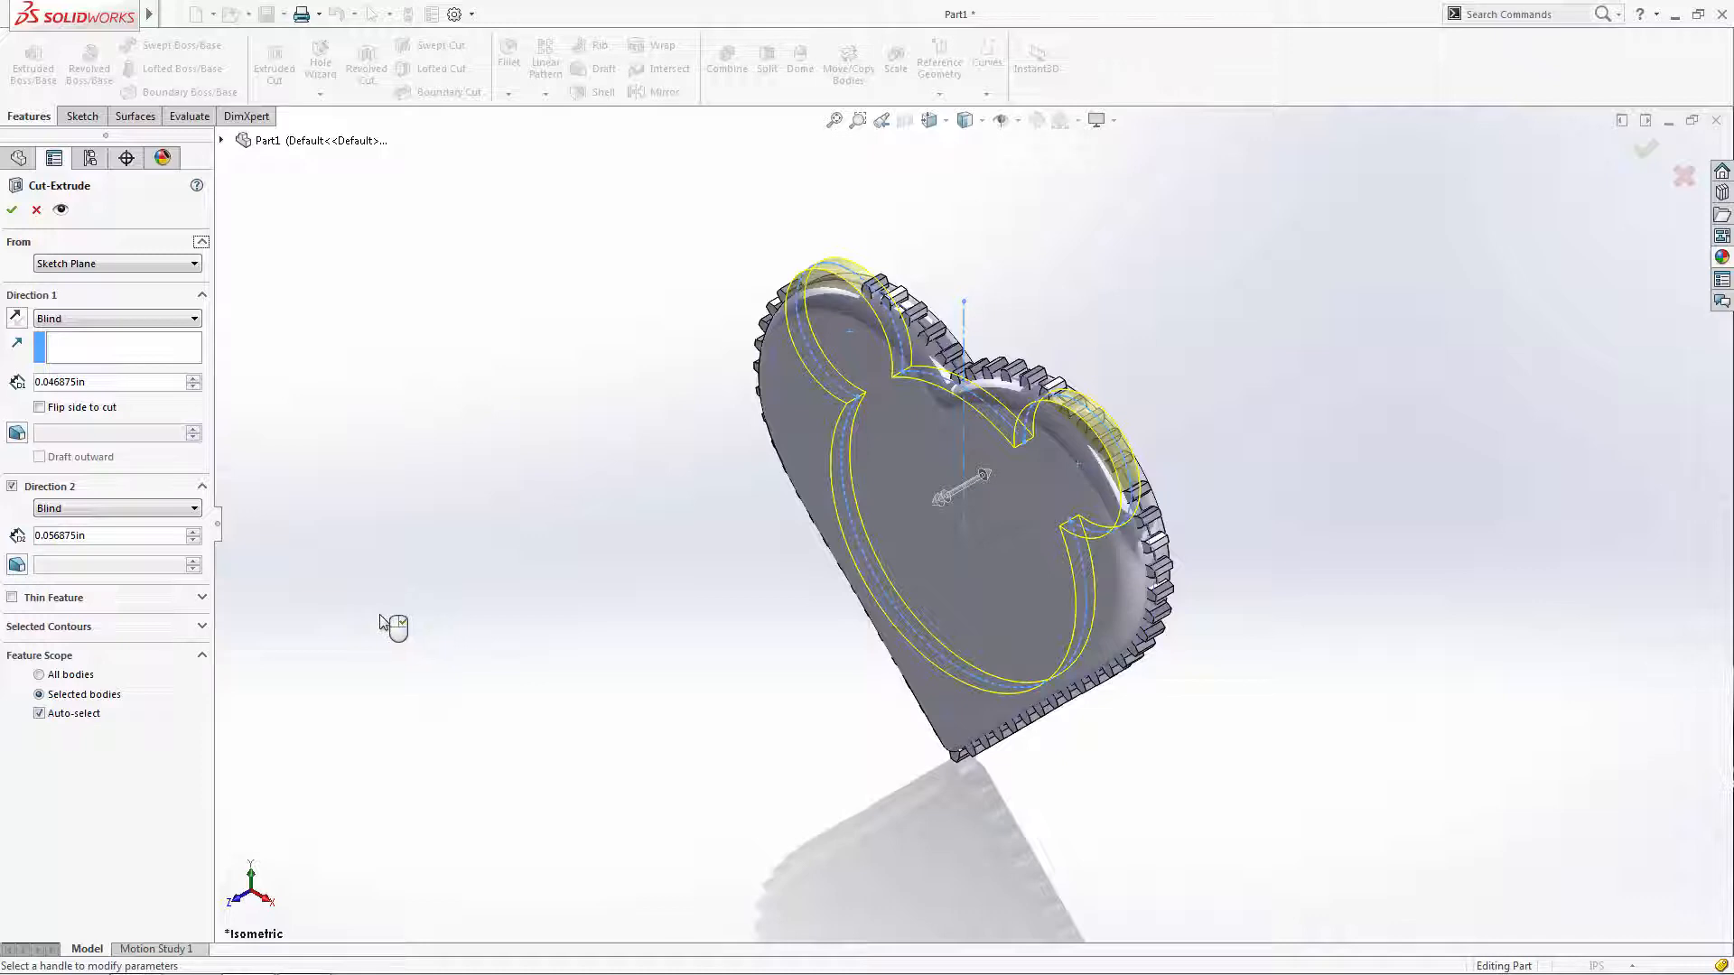
- Turn off automatic body selection, limit the cut to the Fillet2 and CrvPattern1 bodies, and complete it
left_click(80, 715)
left_click(994, 589)
left_click(1162, 523)
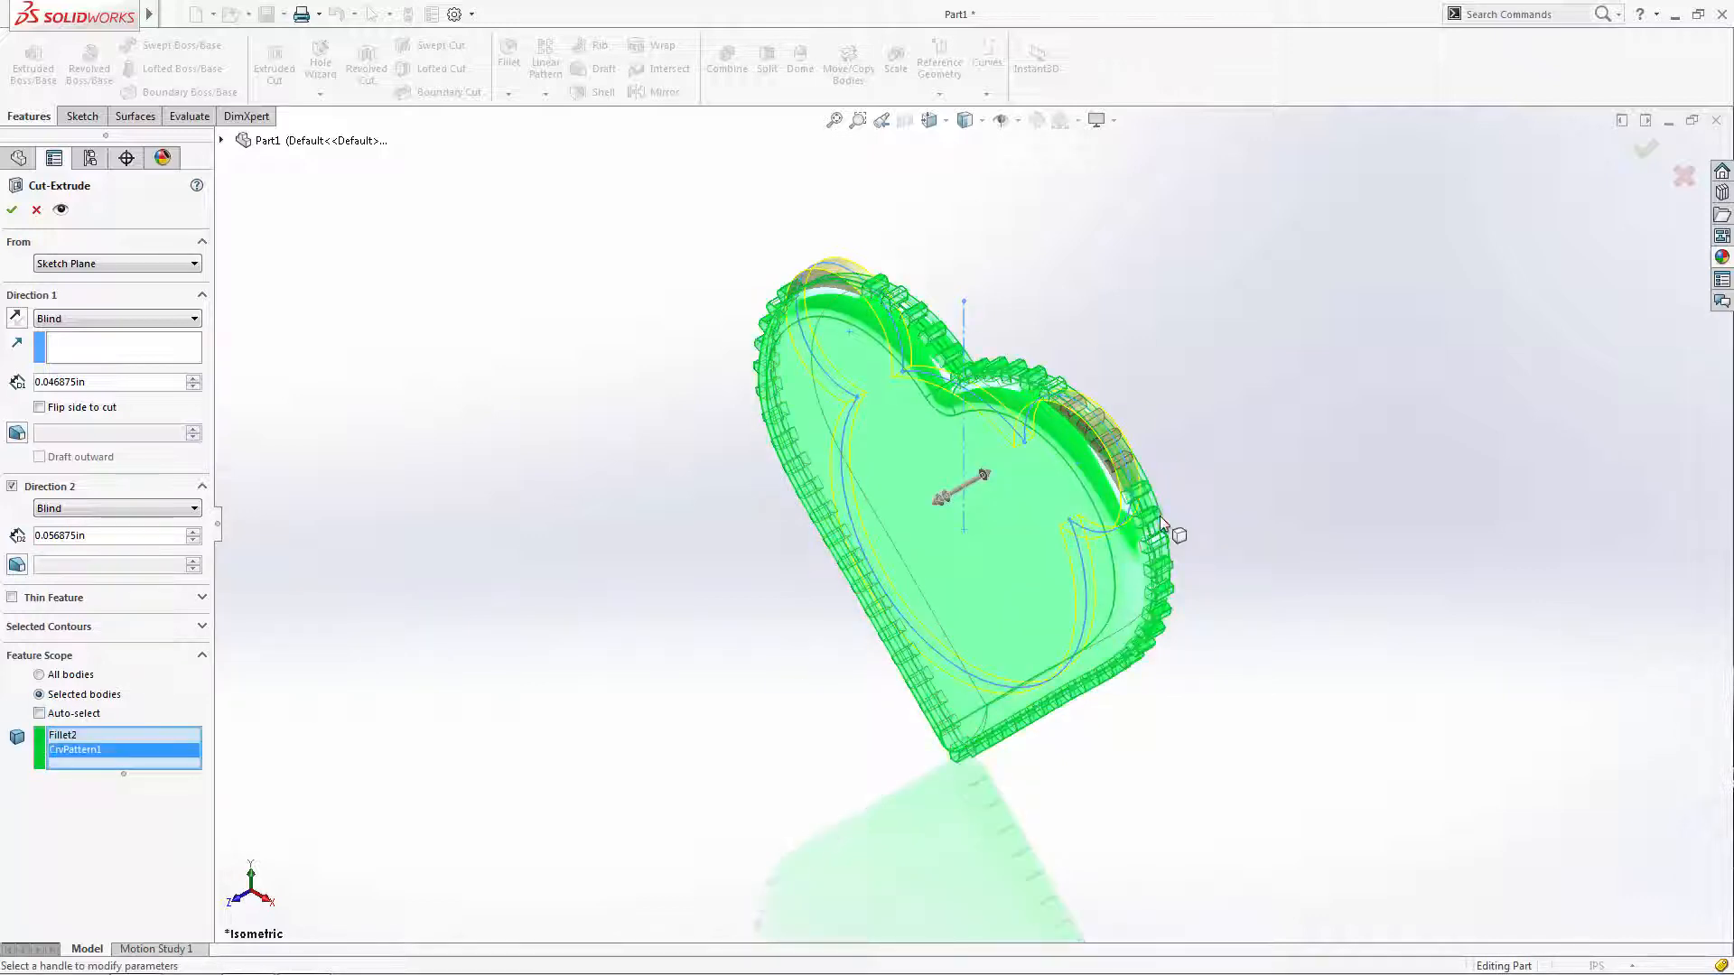
left_click(1643, 149)
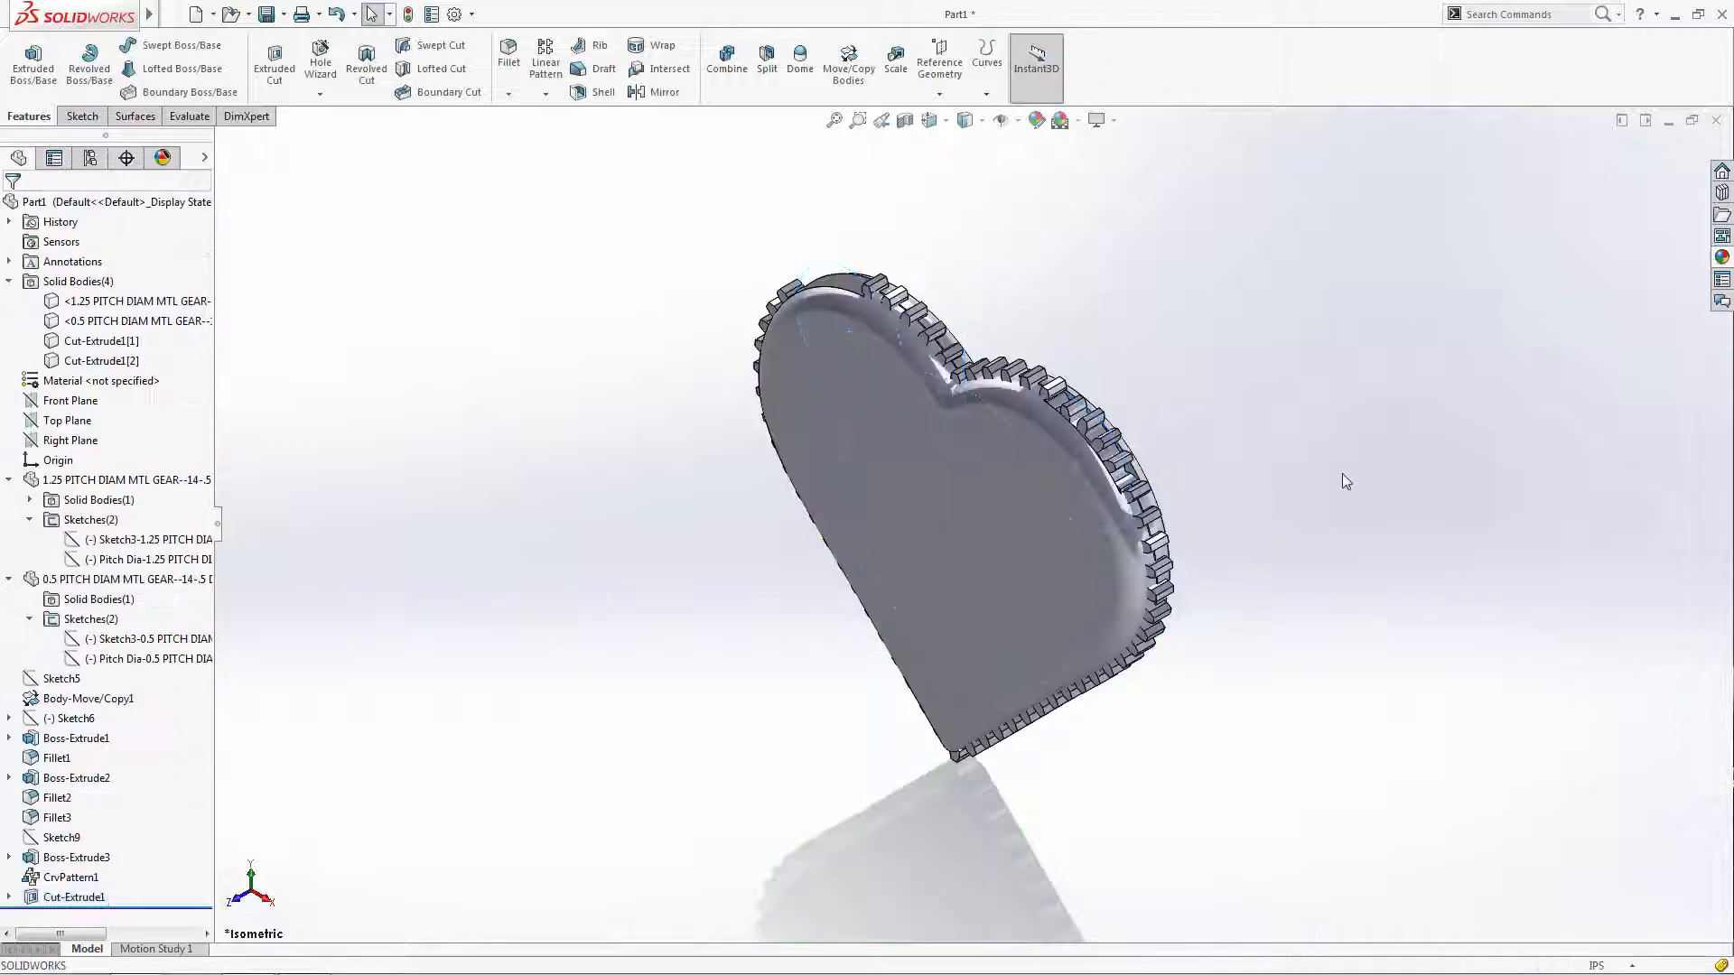
- Hide the smooth filleted heart body that covers the gears and show the part in front view
left_click(1121, 587)
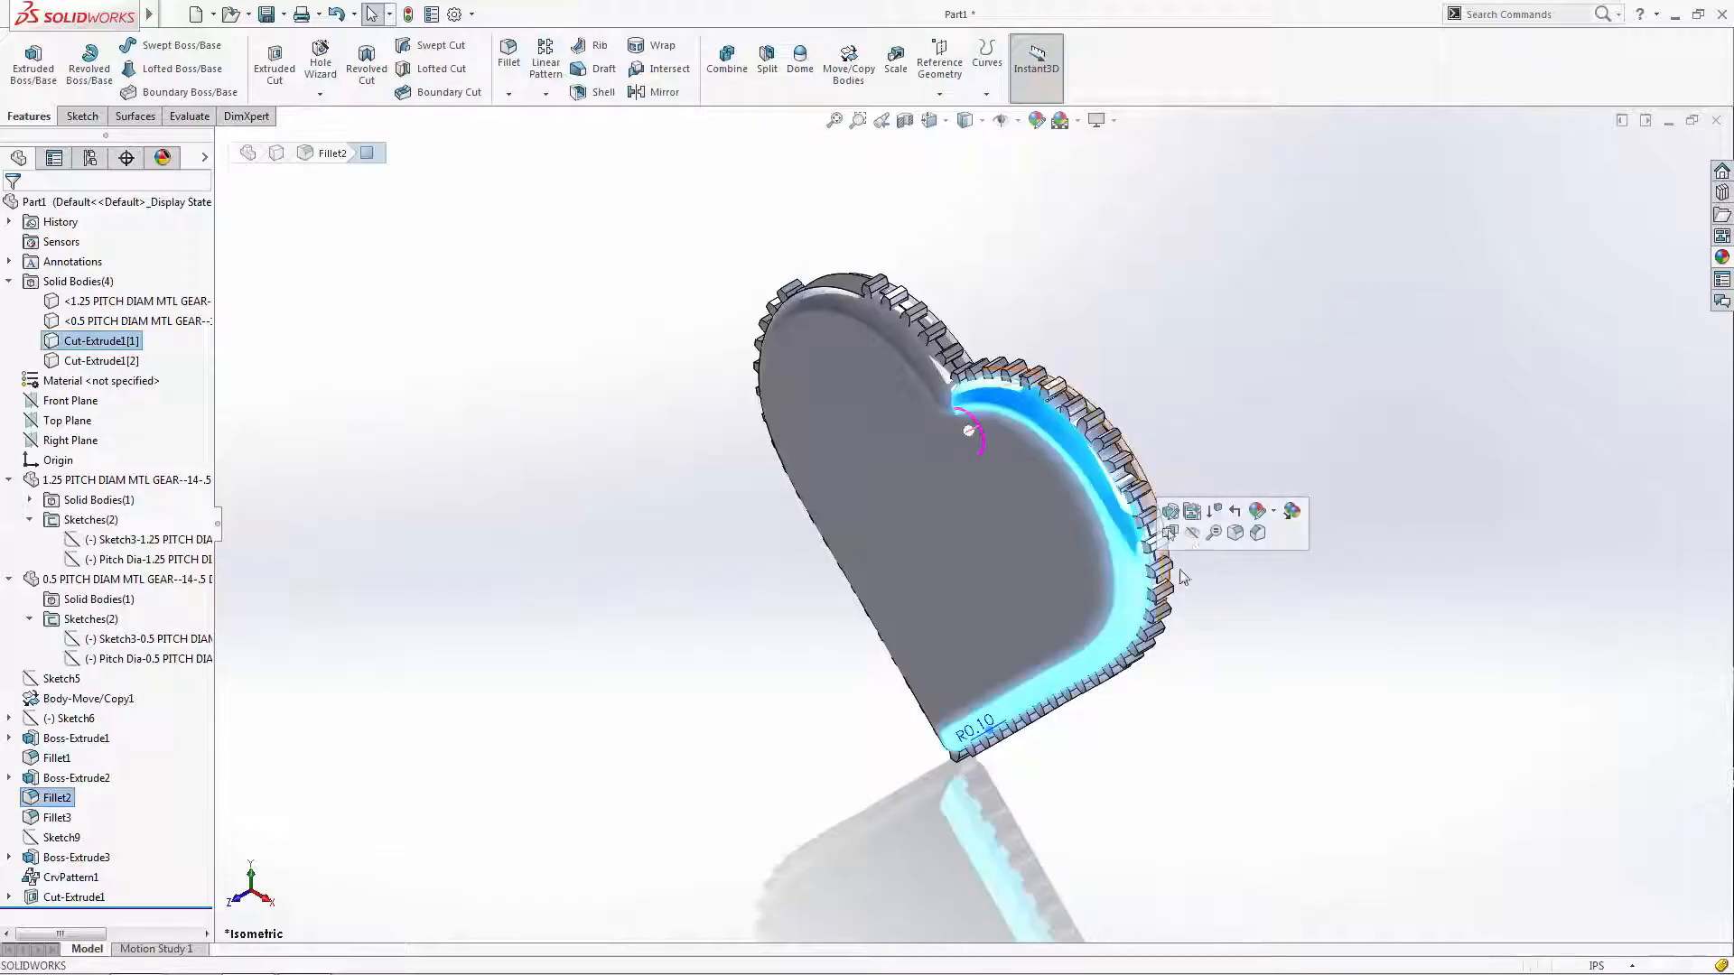
left_click(1194, 536)
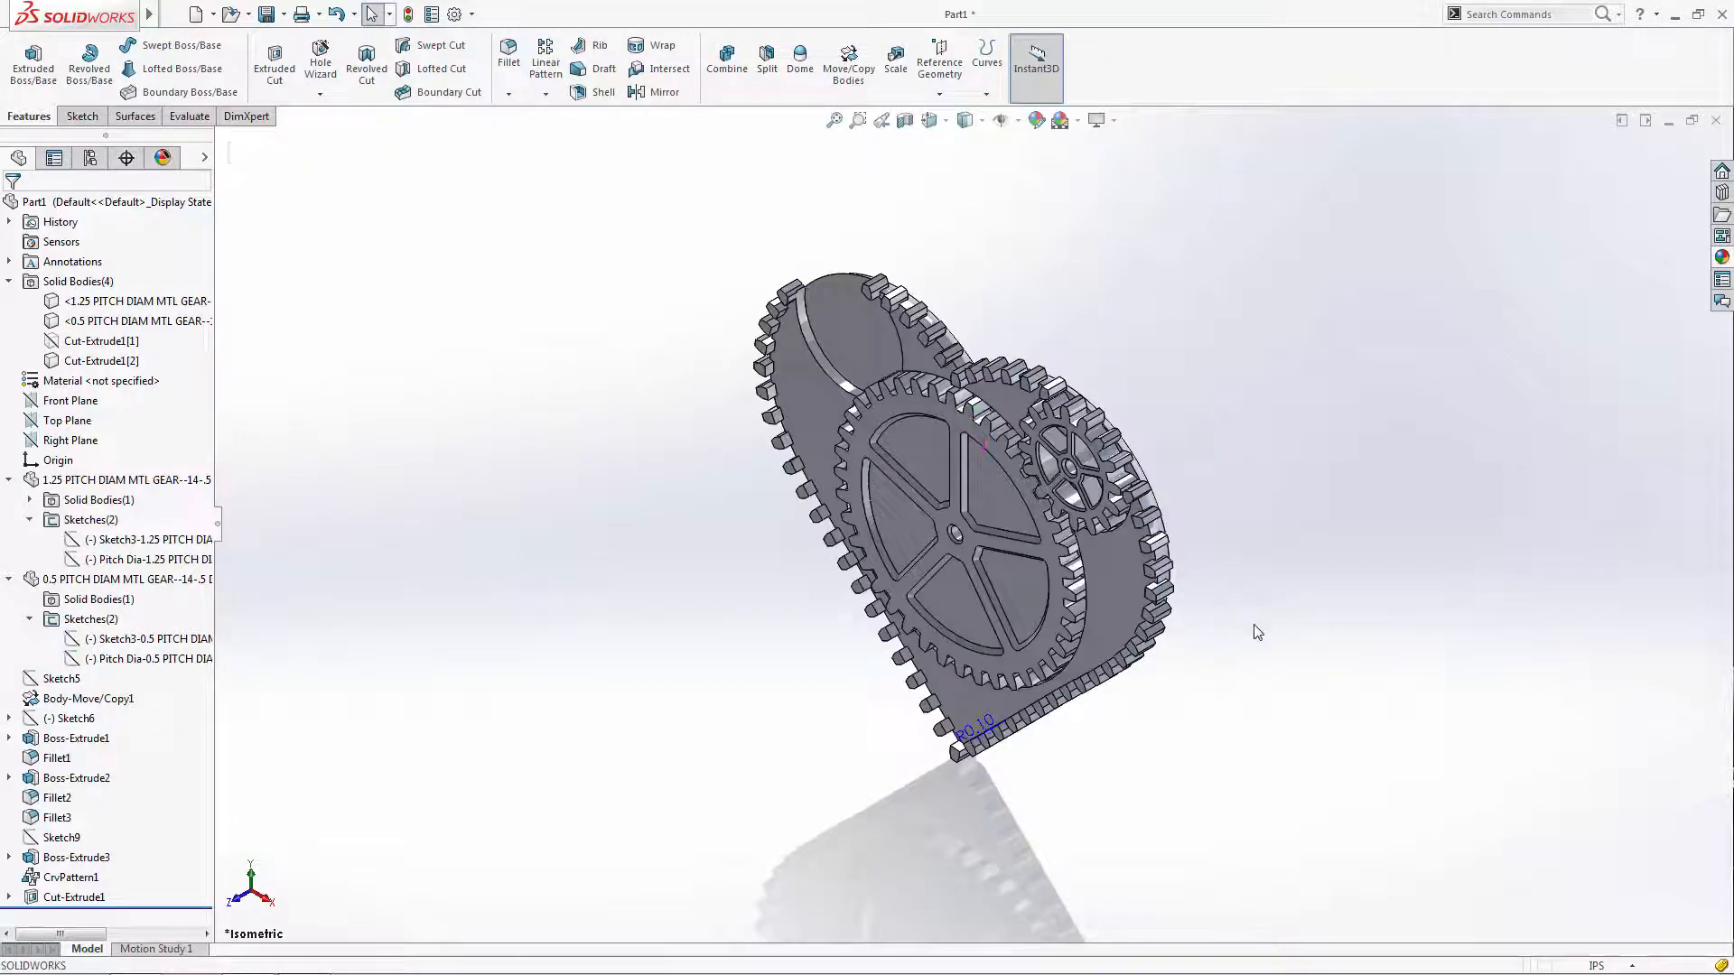
left_click(929, 120)
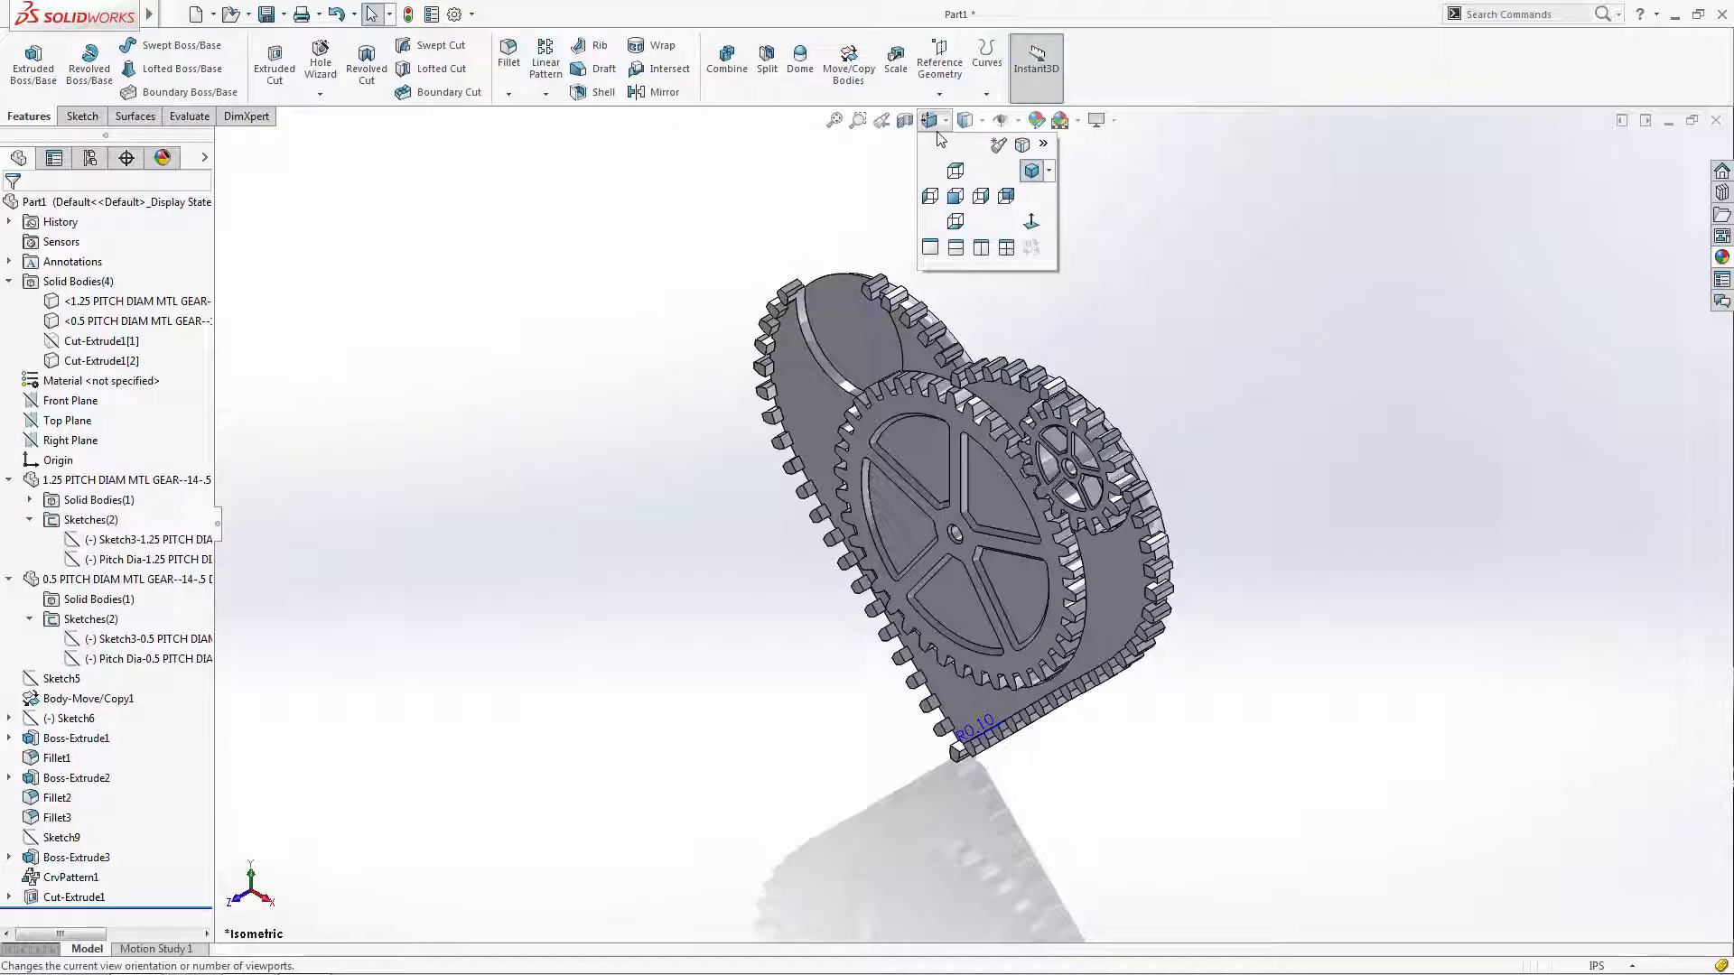
left_click(952, 206)
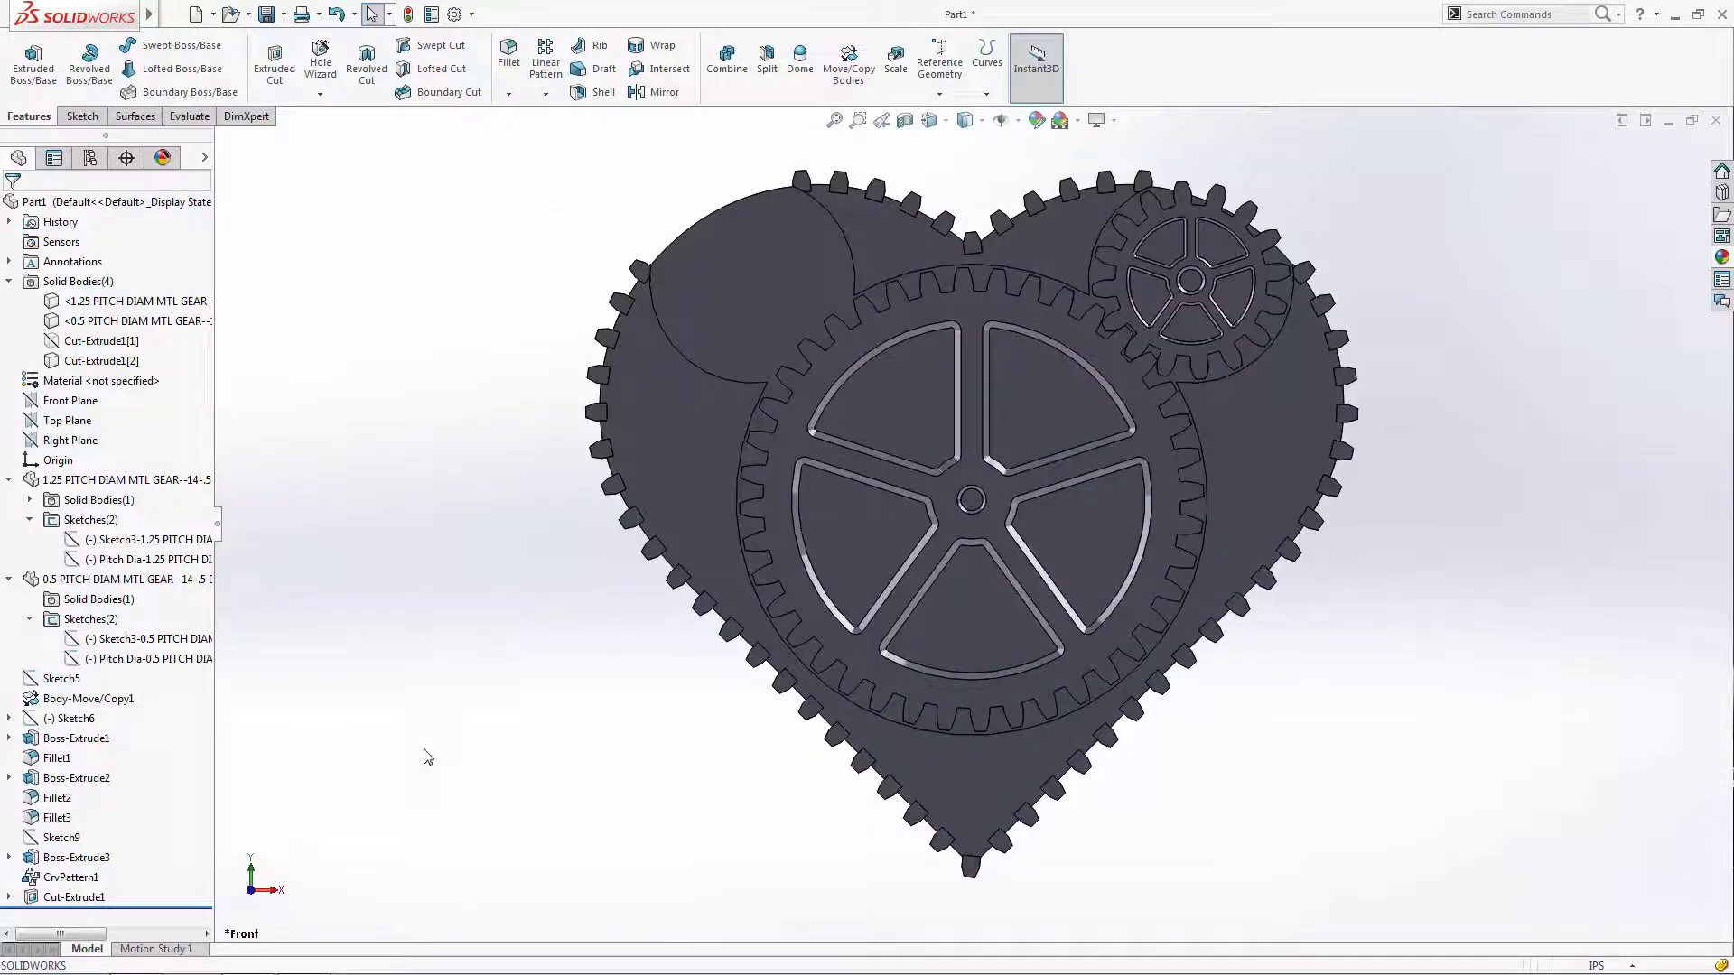
- Cut Sketch9 Through All in the reversed direction, limited to the toothed heart body with automatic body selection off, and return to front view
left_click(70, 838)
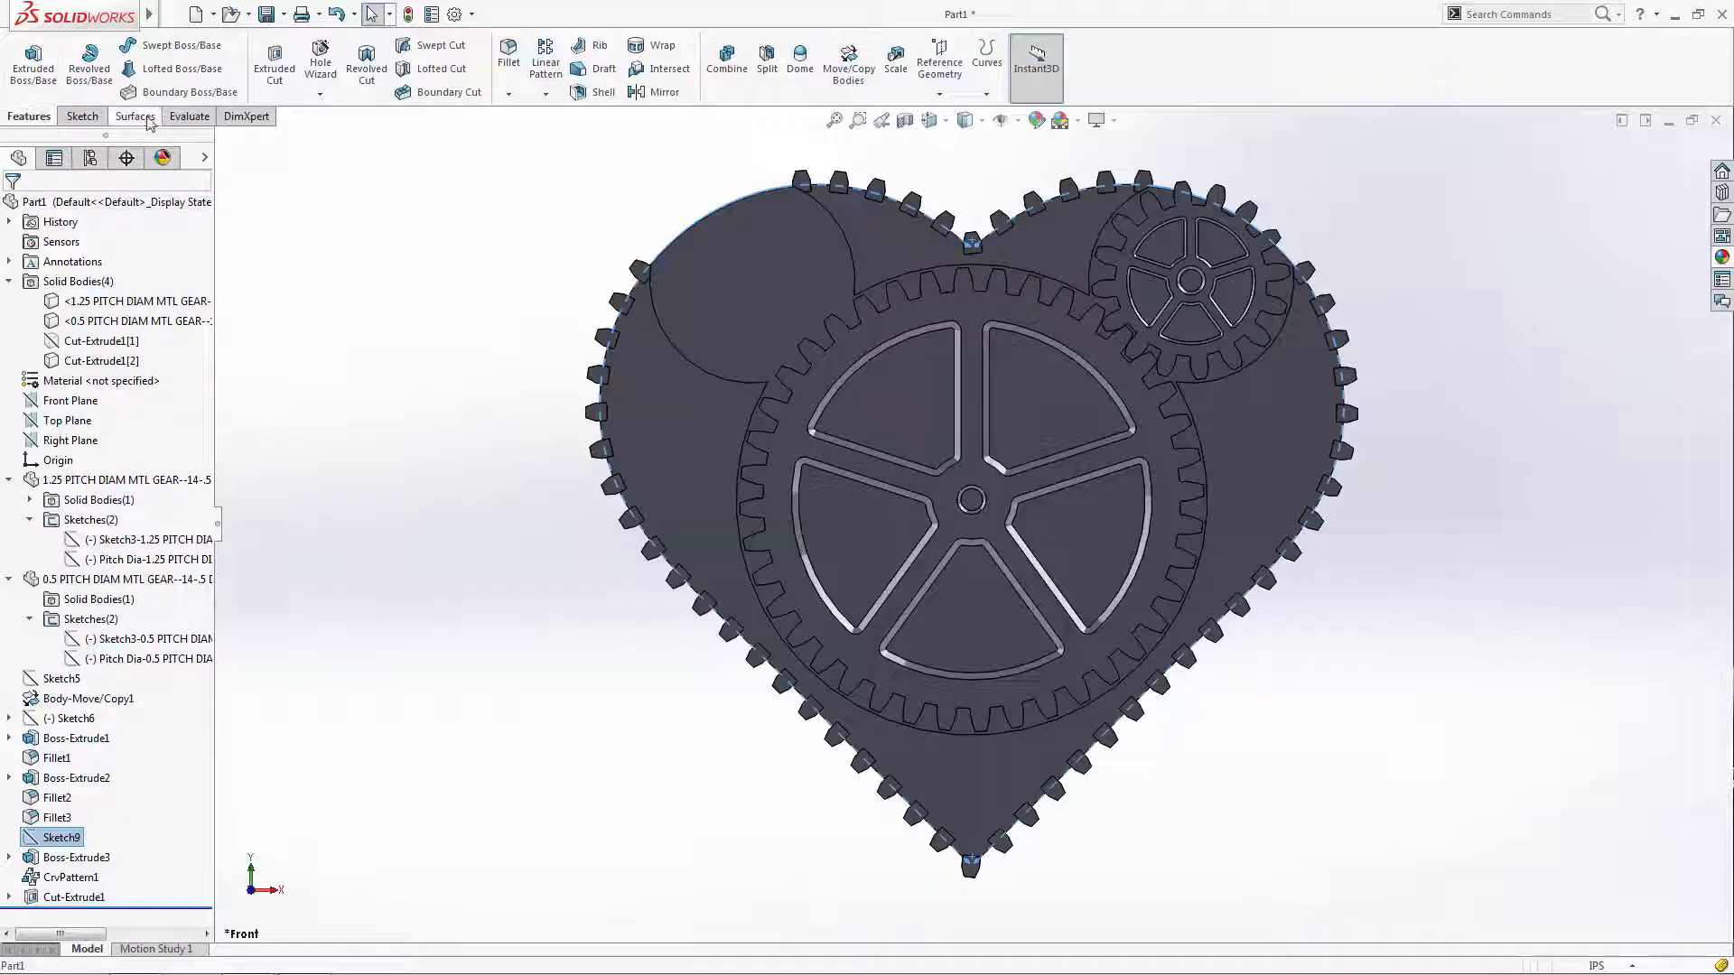
left_click(274, 65)
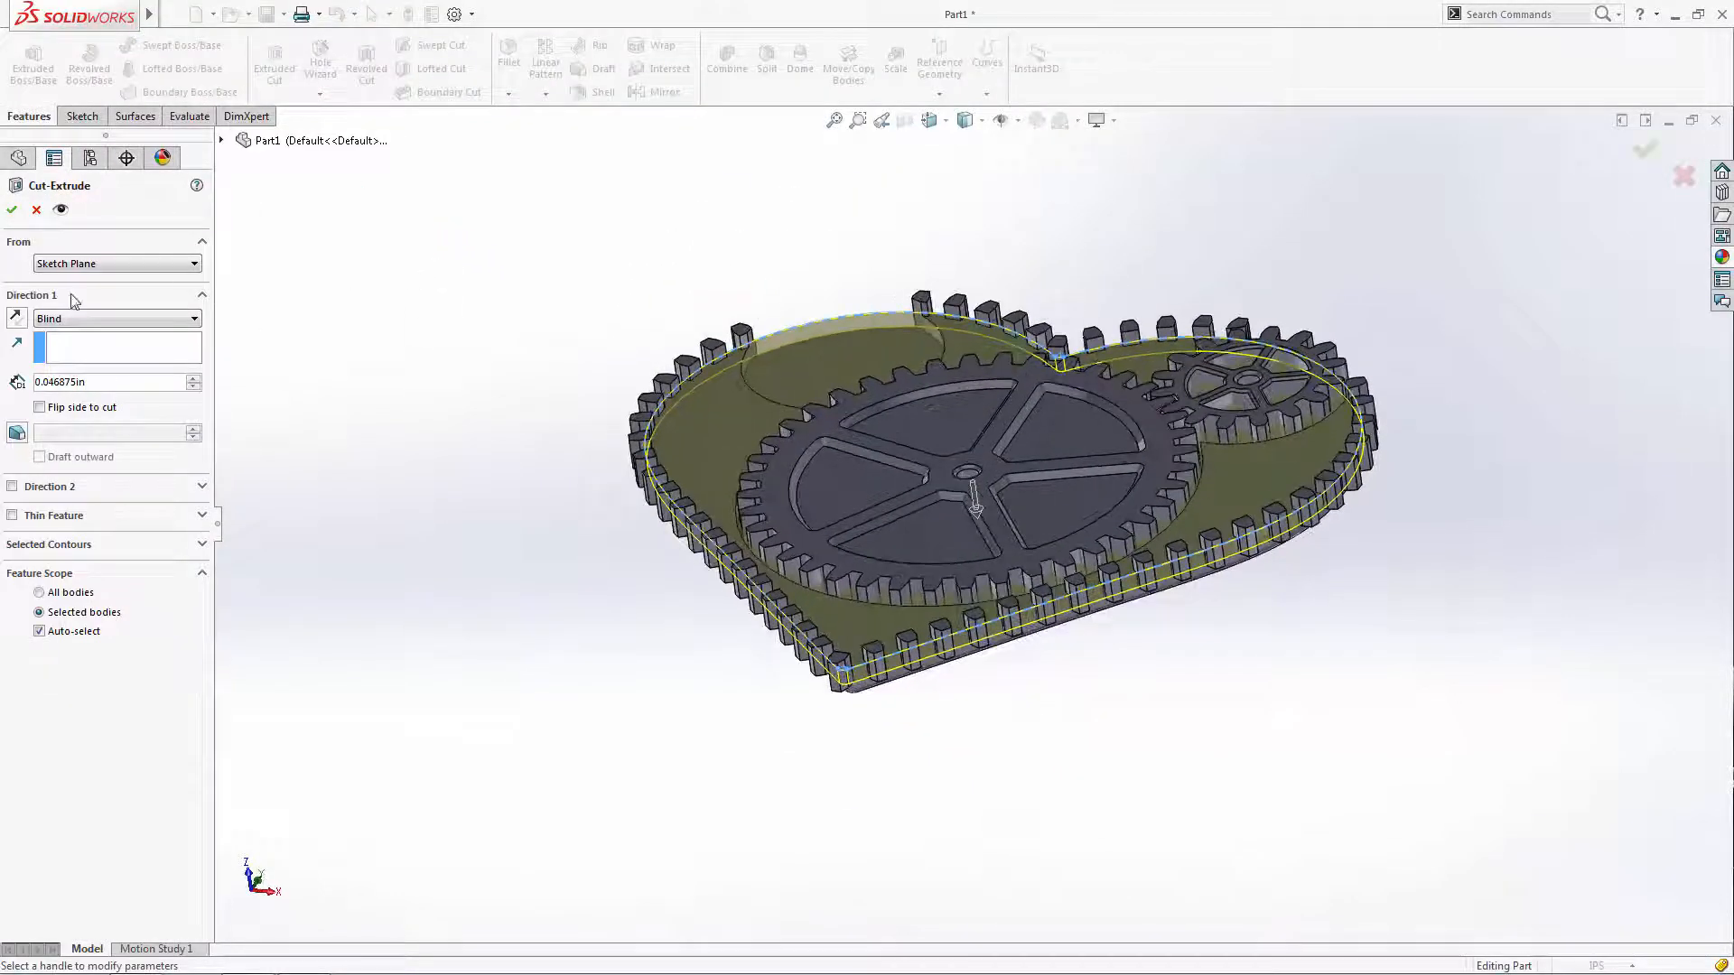
left_click(95, 319)
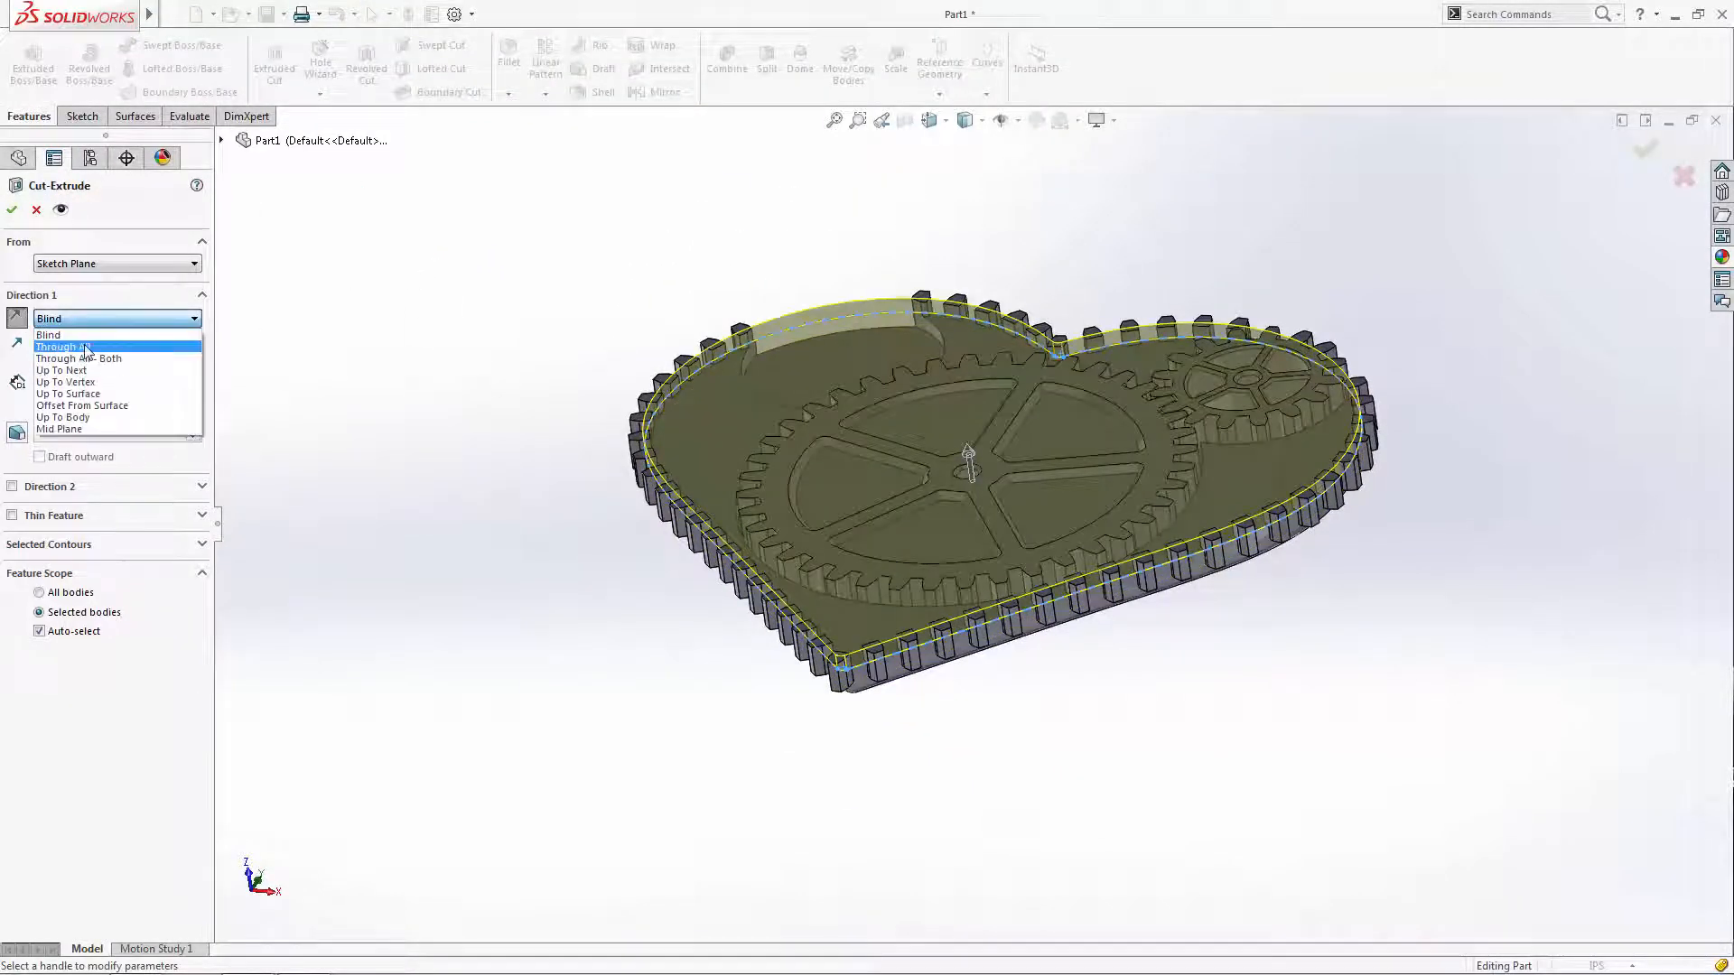
left_click(90, 341)
left_click(39, 602)
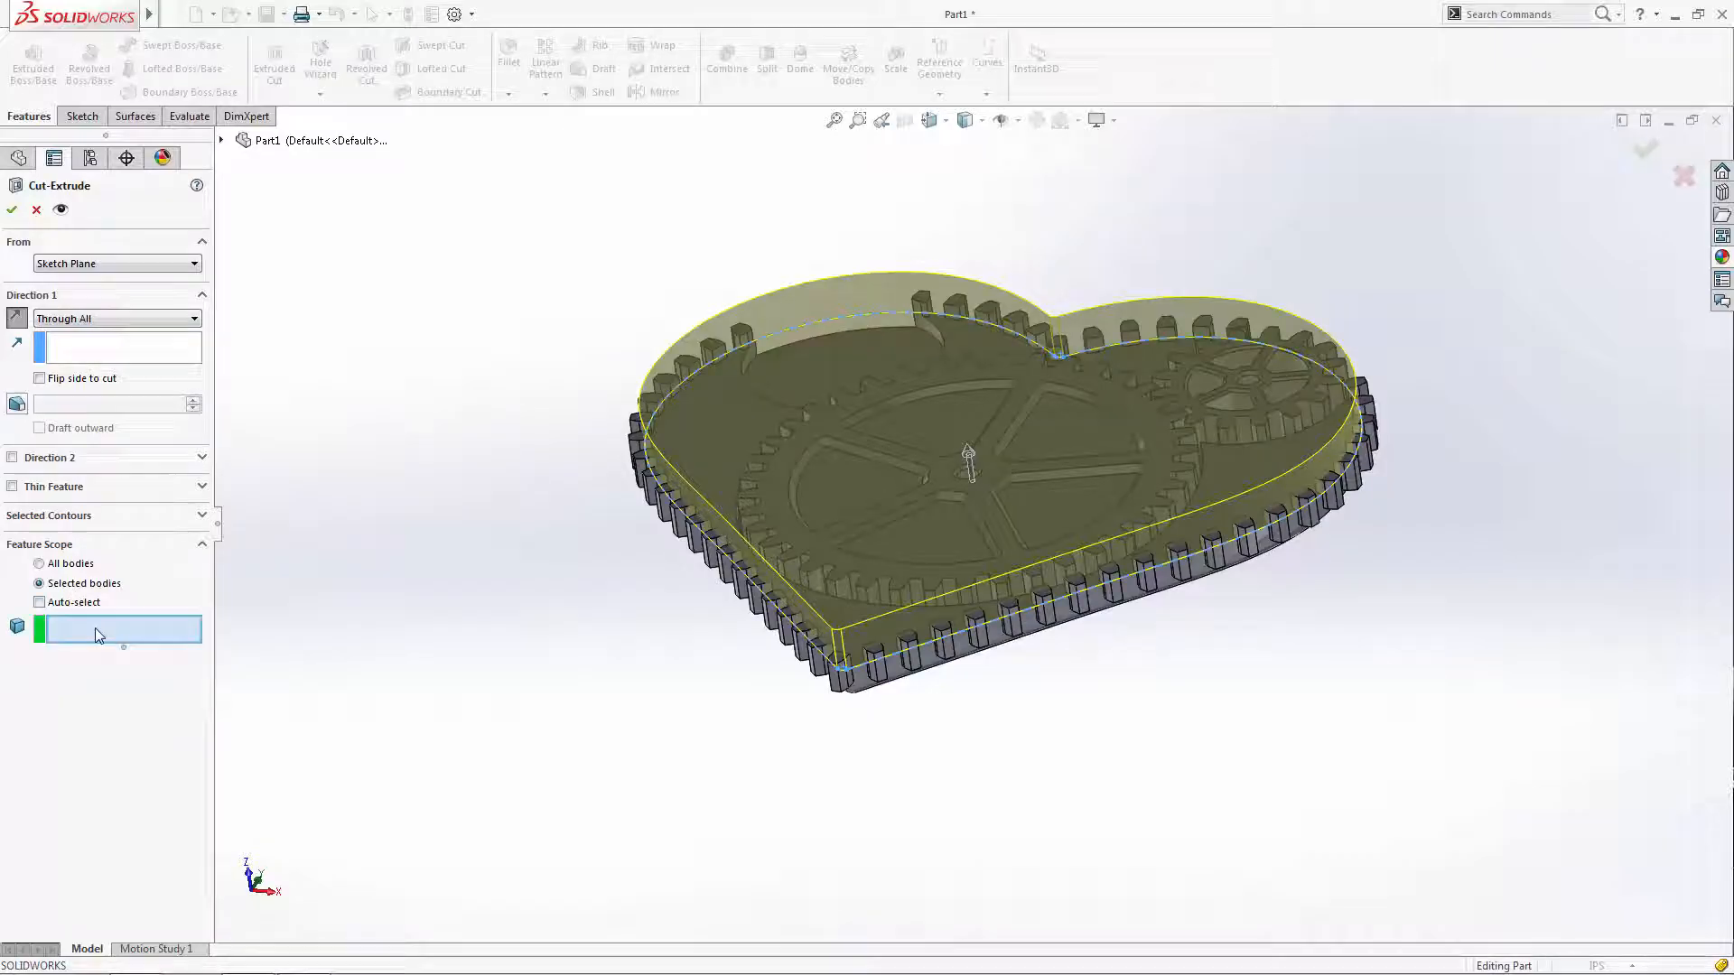
left_click(878, 679)
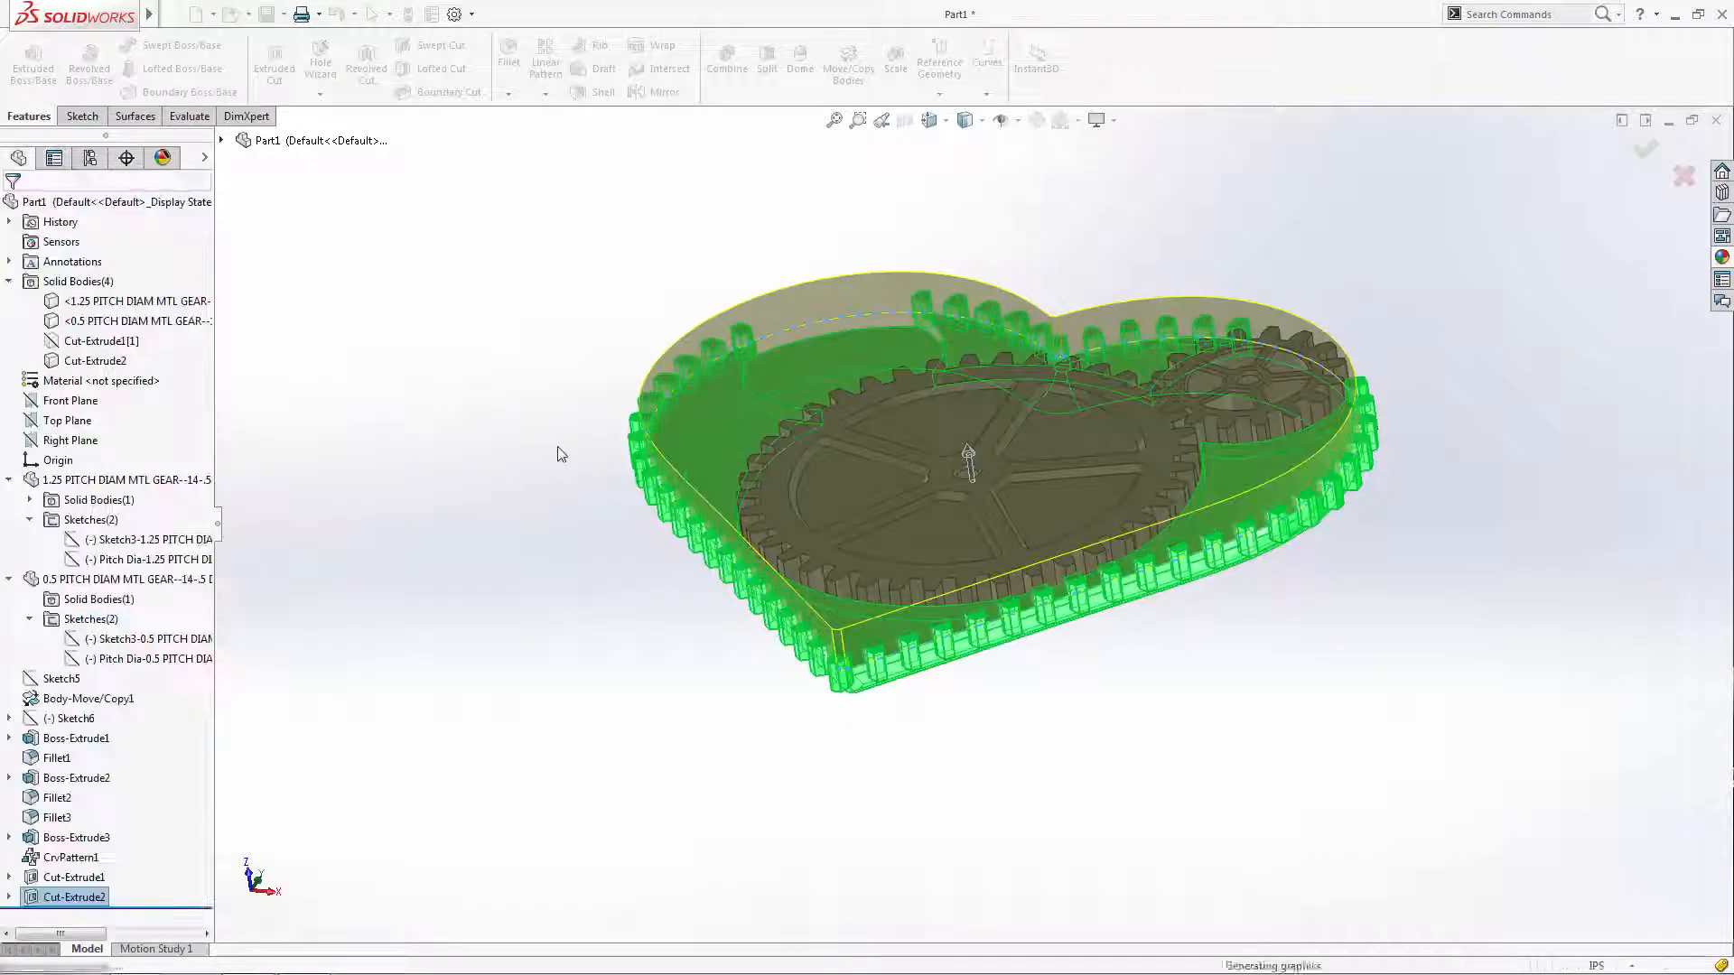
key("ctrl+1")
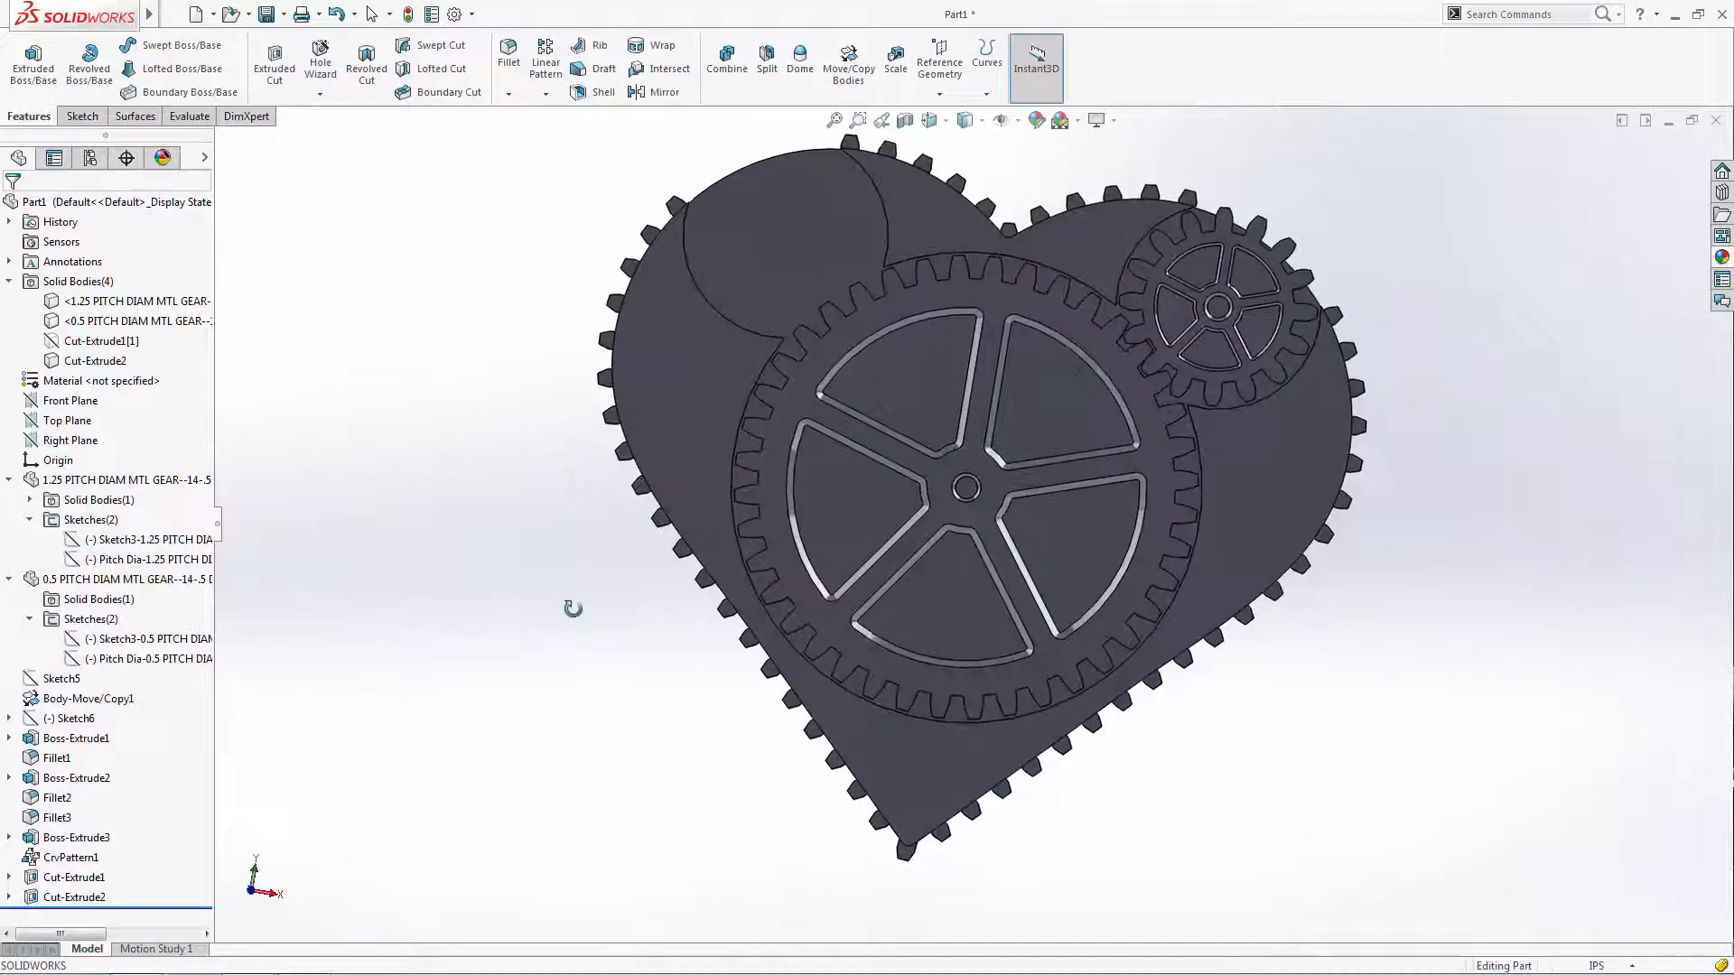
mouse_move(930, 127)
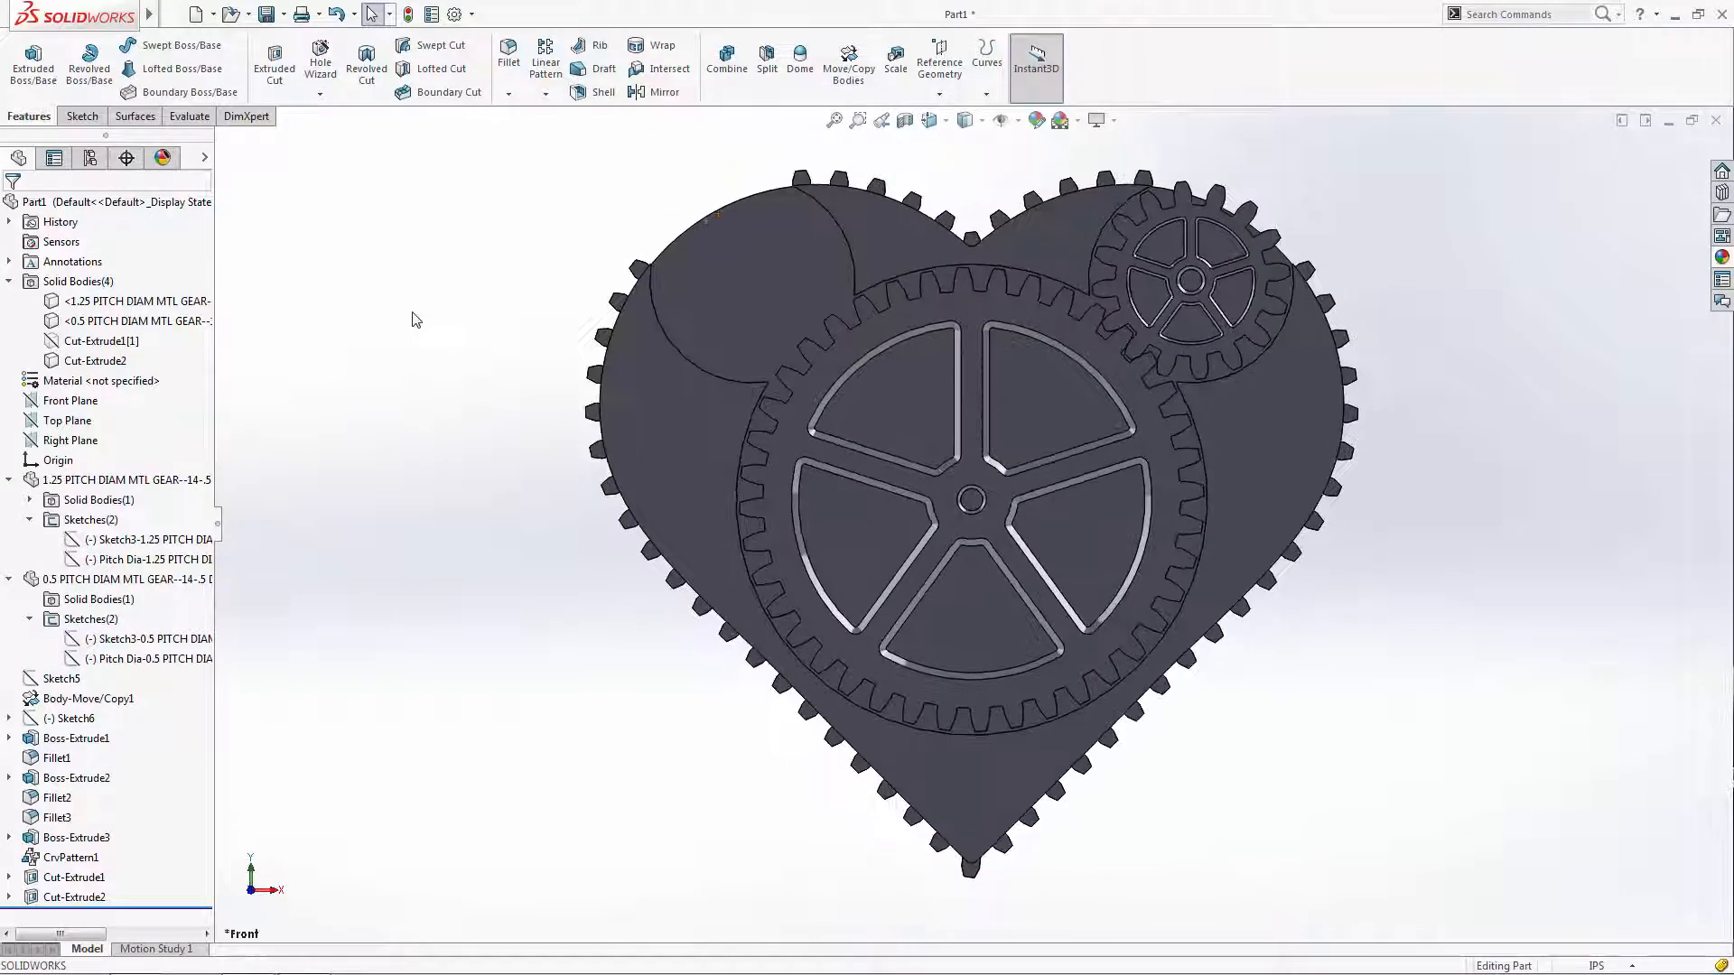
- Start a sketch on the gear pocket's floor and offset the large gear's center bore edge inward by 0.005 in
left_click(730, 290)
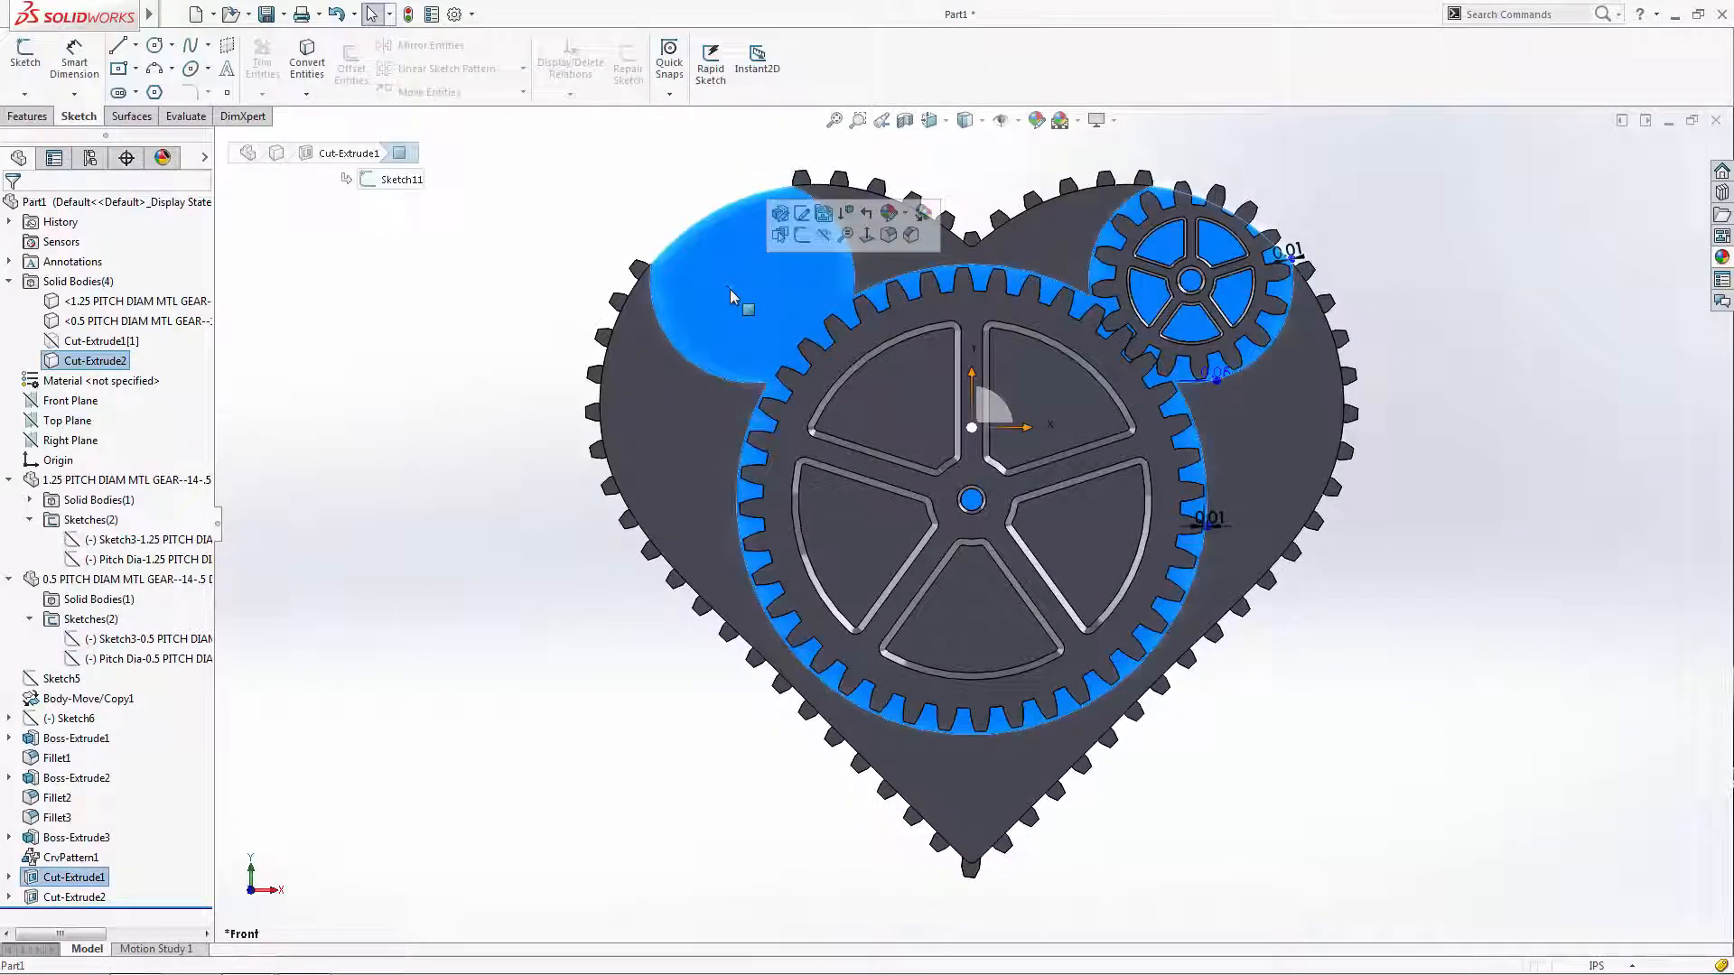
left_click(784, 235)
left_click(350, 63)
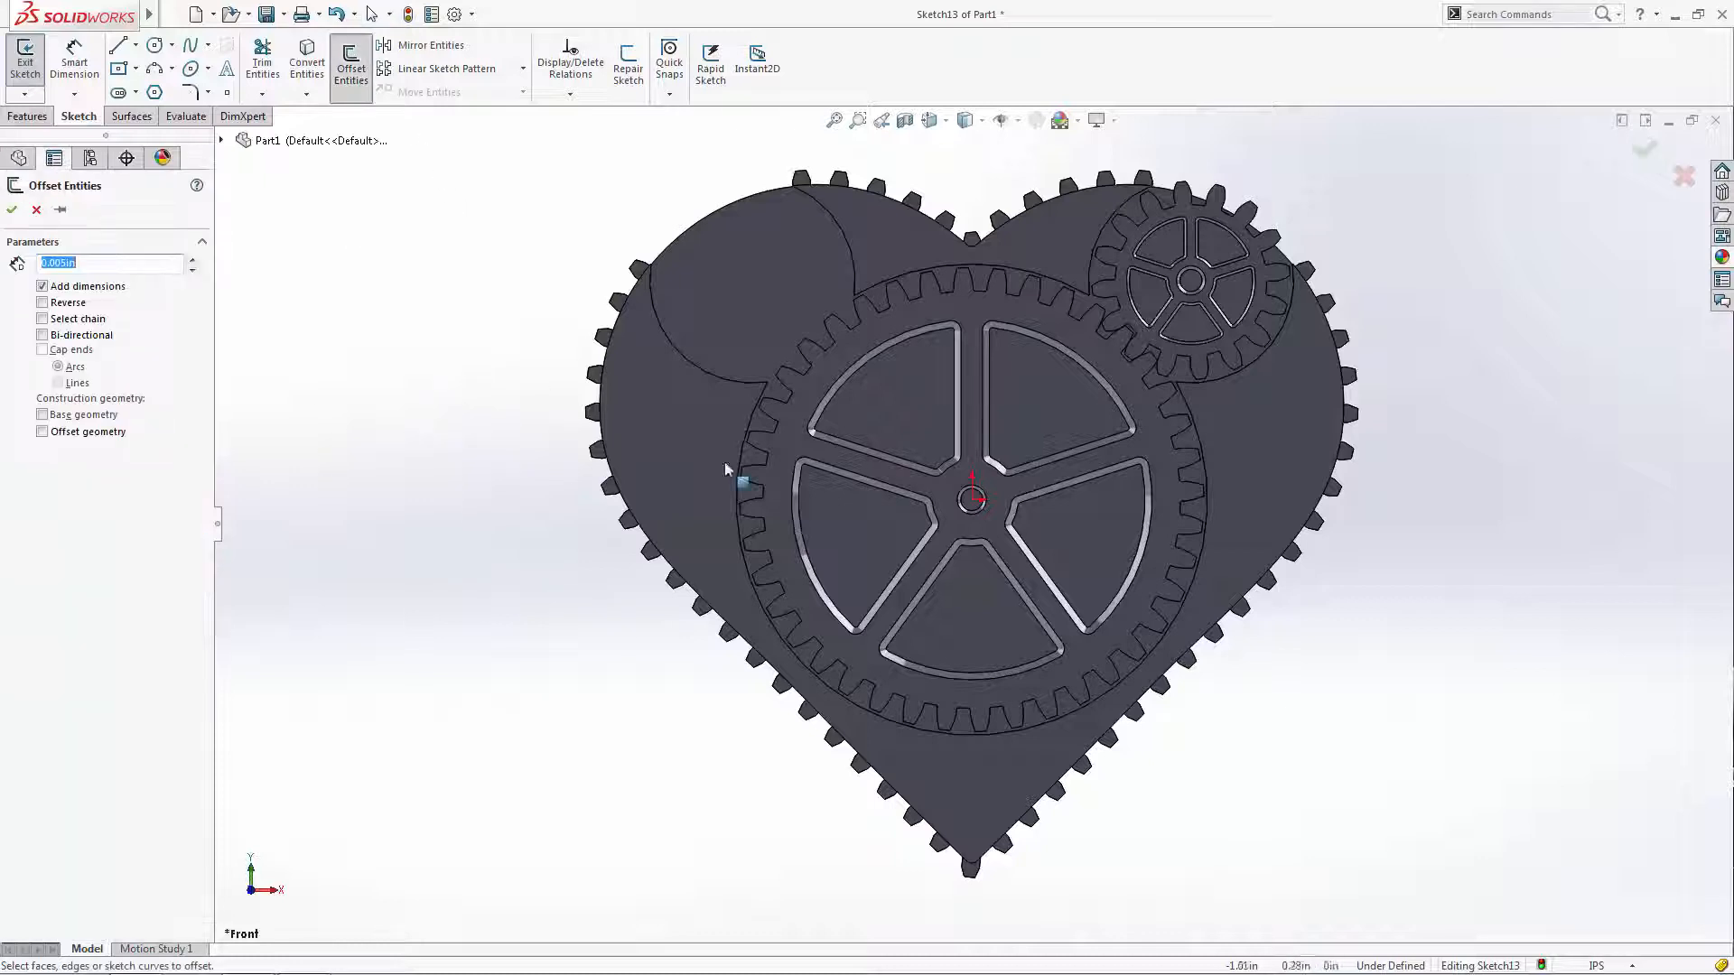
scroll(971, 515, "down", 6)
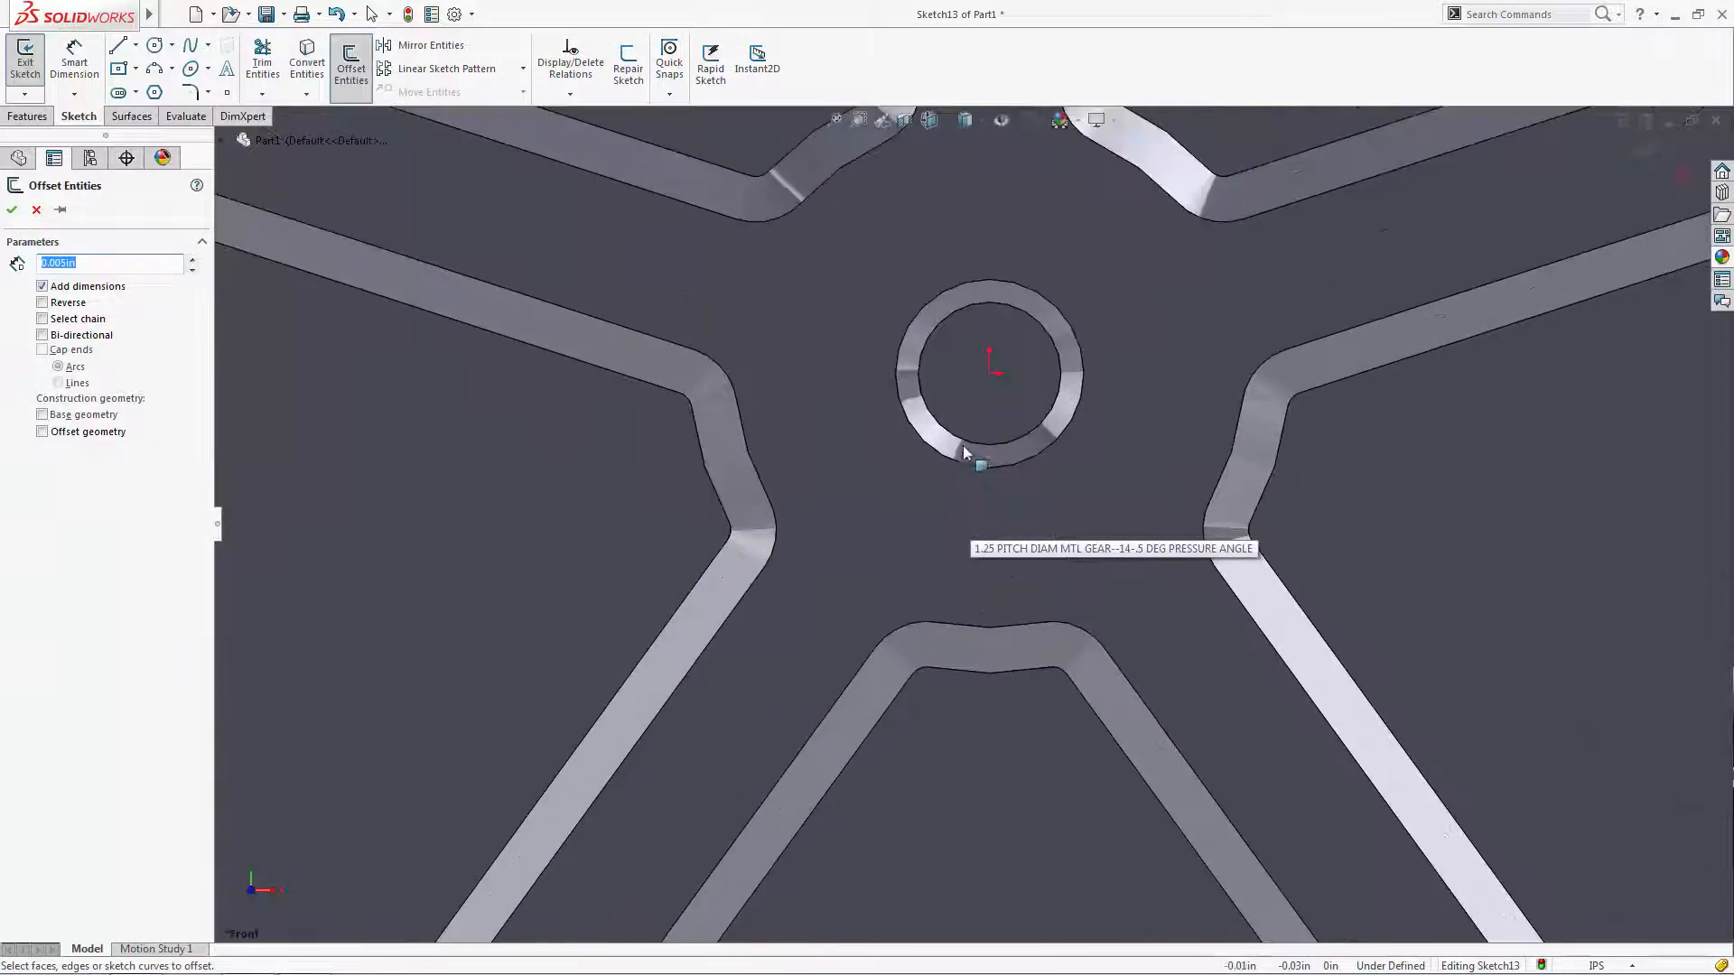
left_click(970, 448)
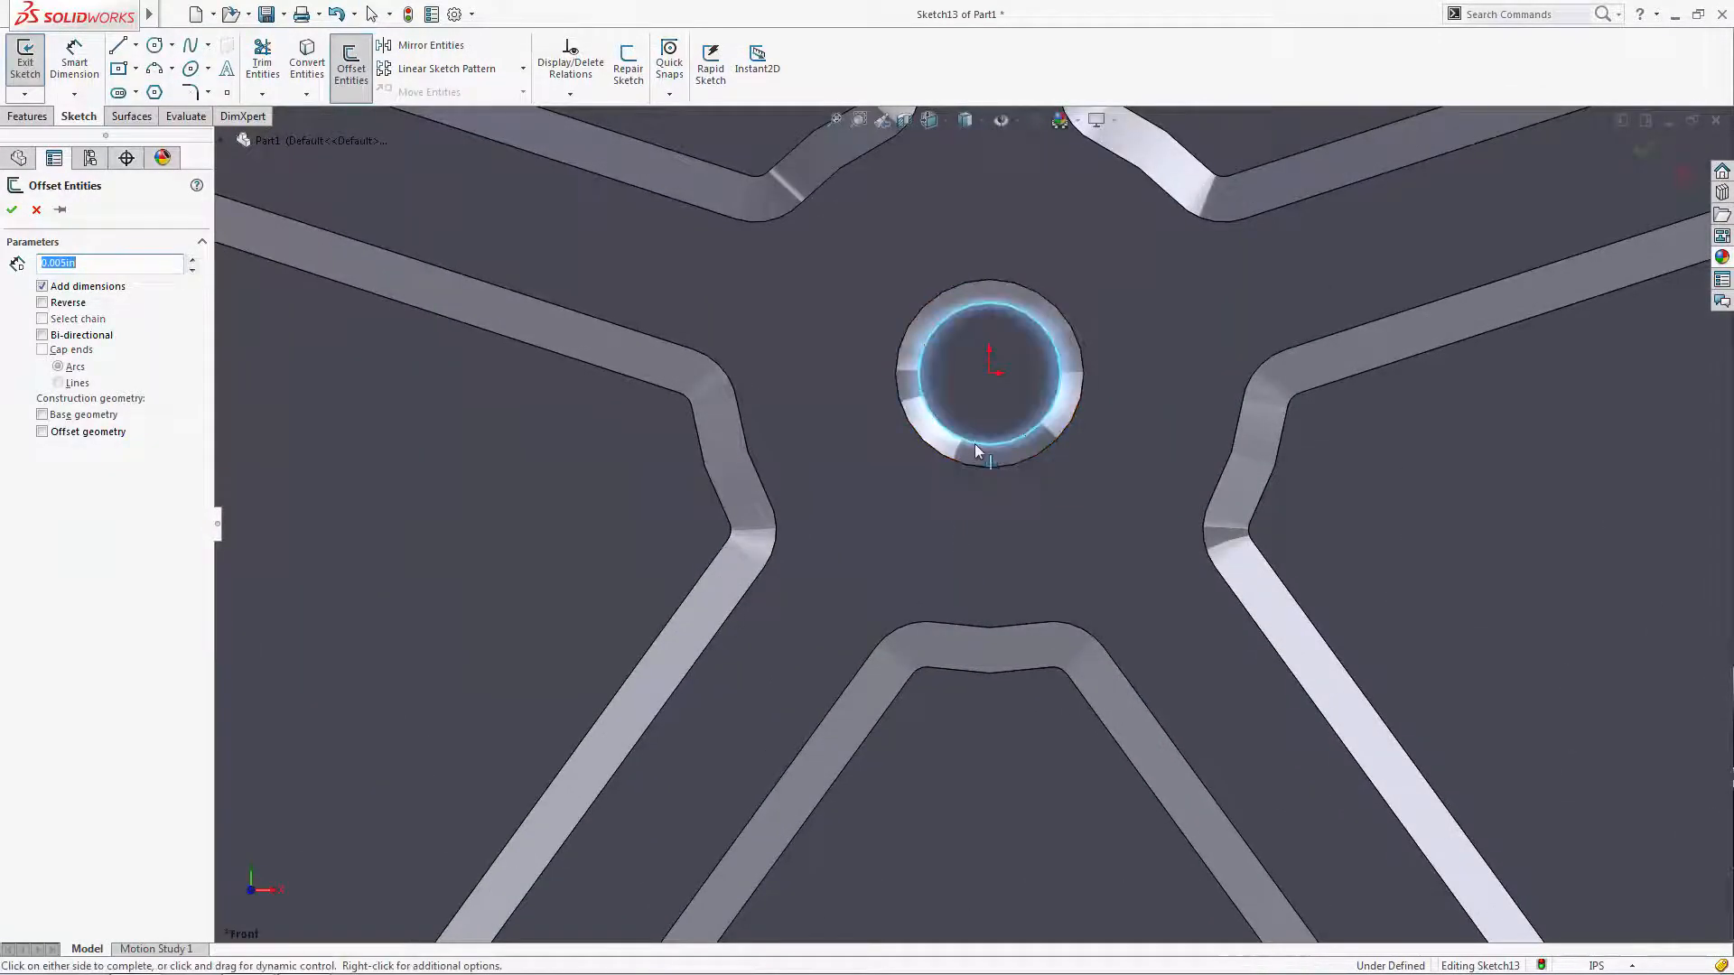
left_click(41, 304)
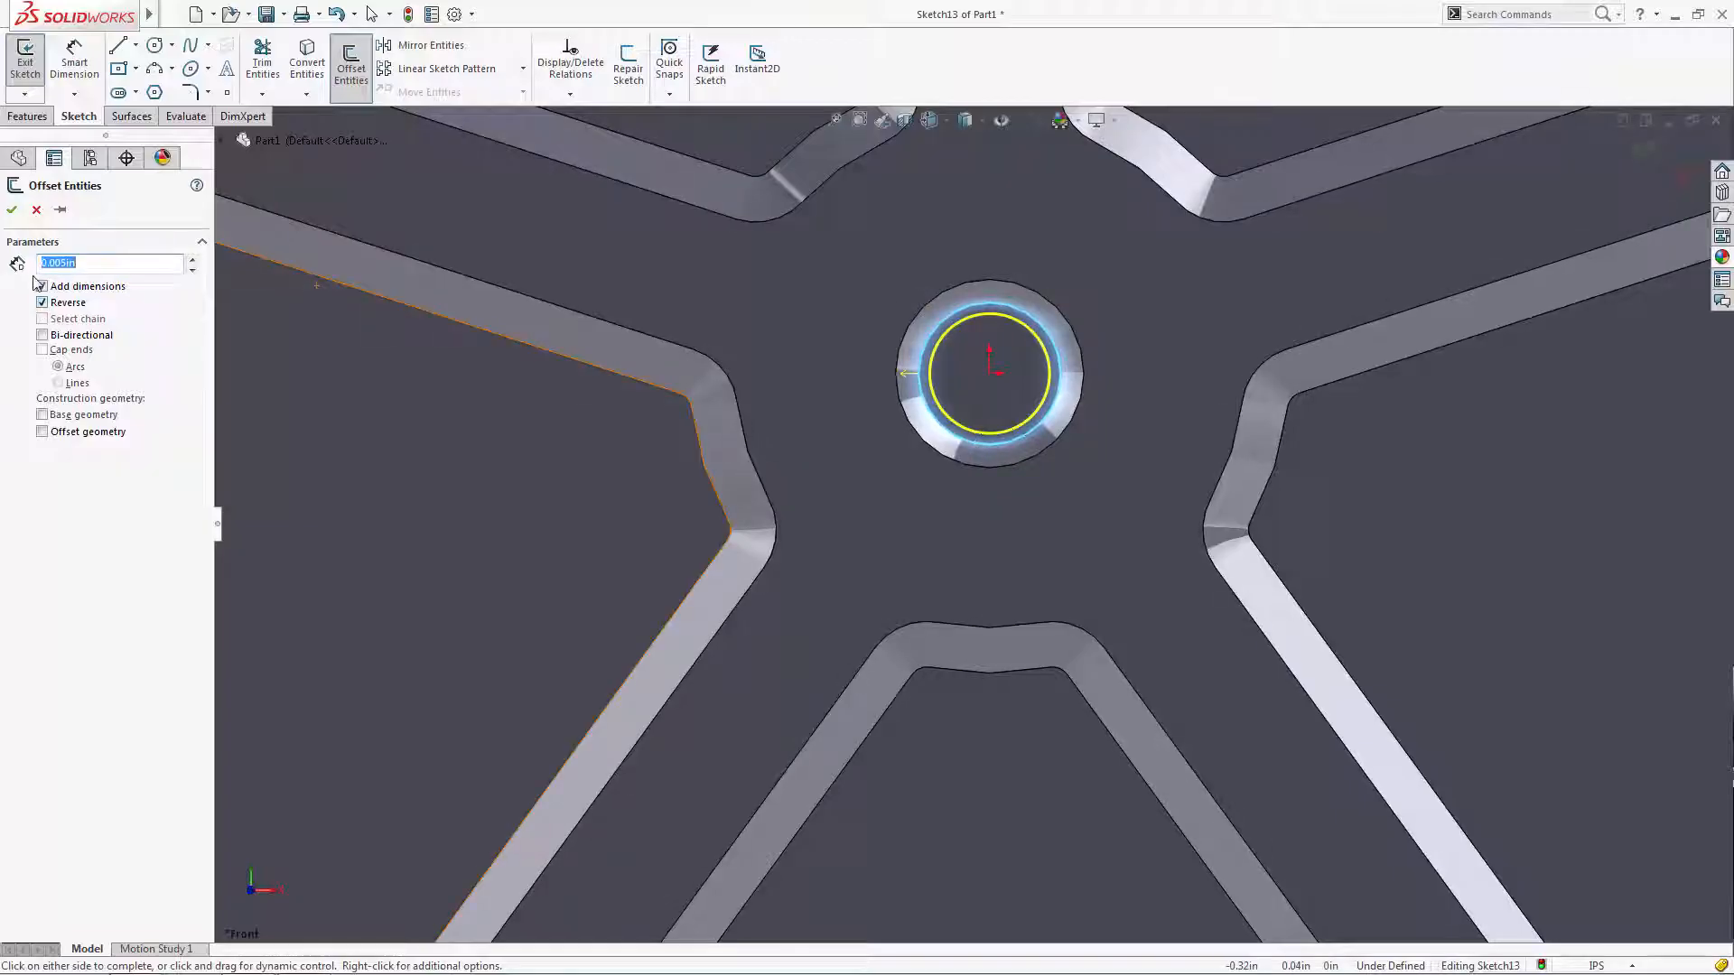
left_click(16, 210)
- Offset the small gear's center bore edge inward by 0.005 in in the same sketch
scroll(1231, 530, "up", 6)
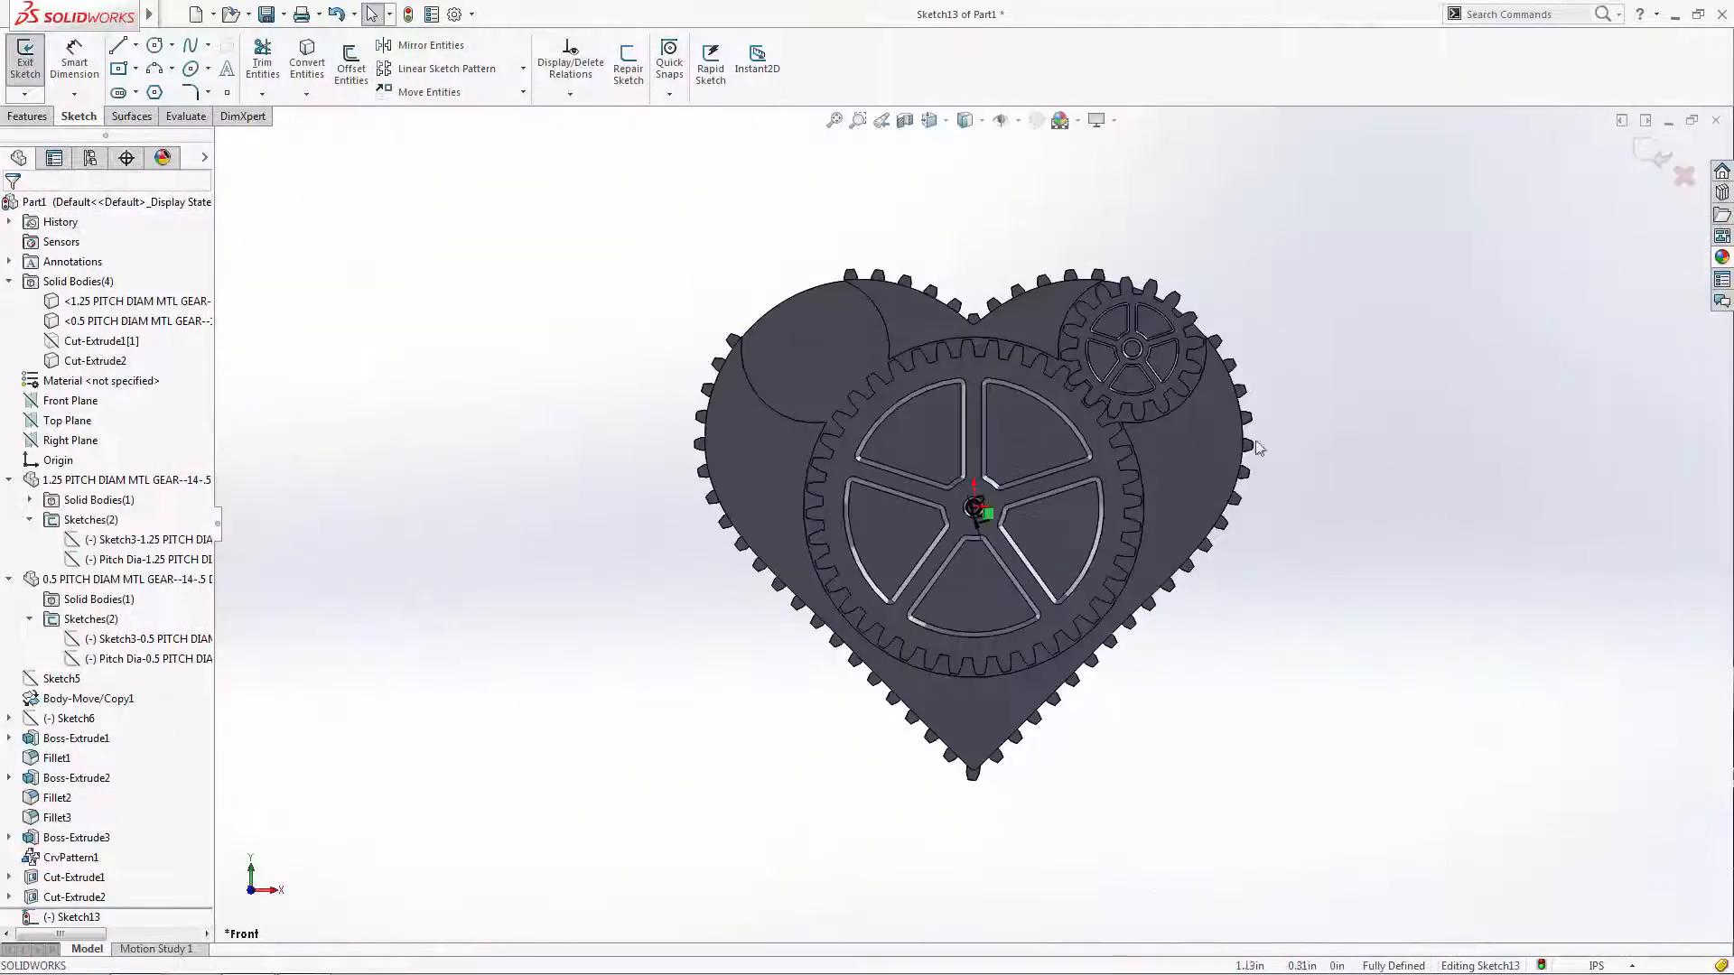
key("Return")
scroll(1115, 376, "down", 10)
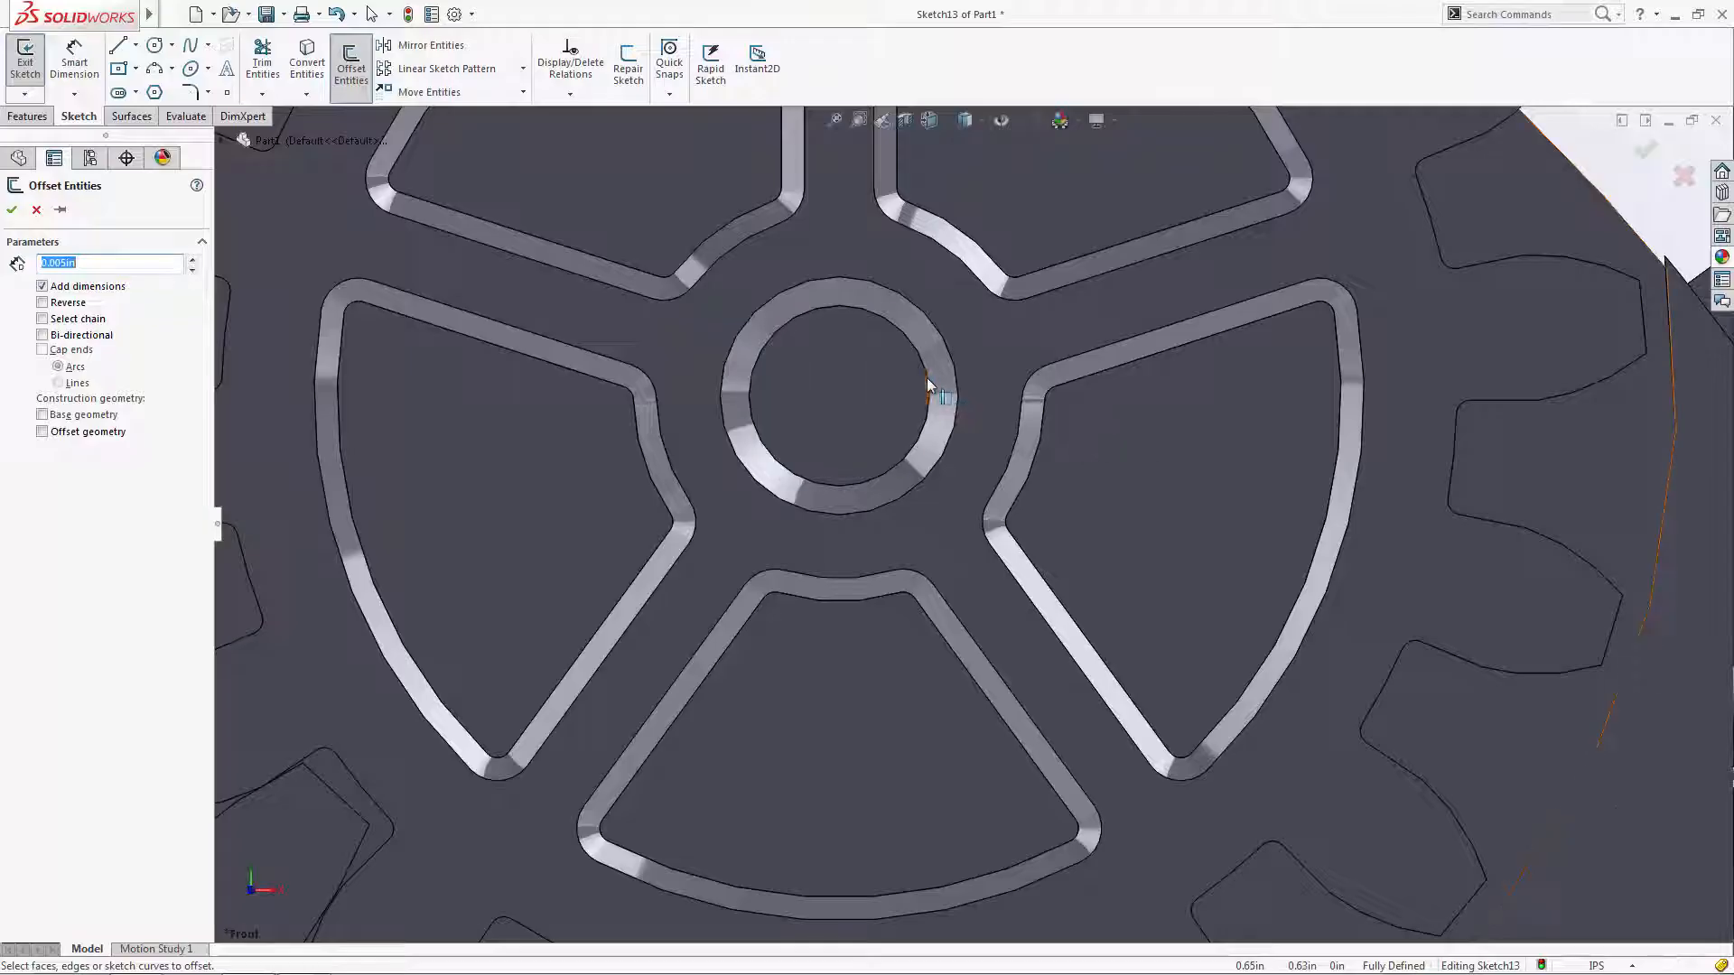
left_click(929, 377)
left_click(41, 303)
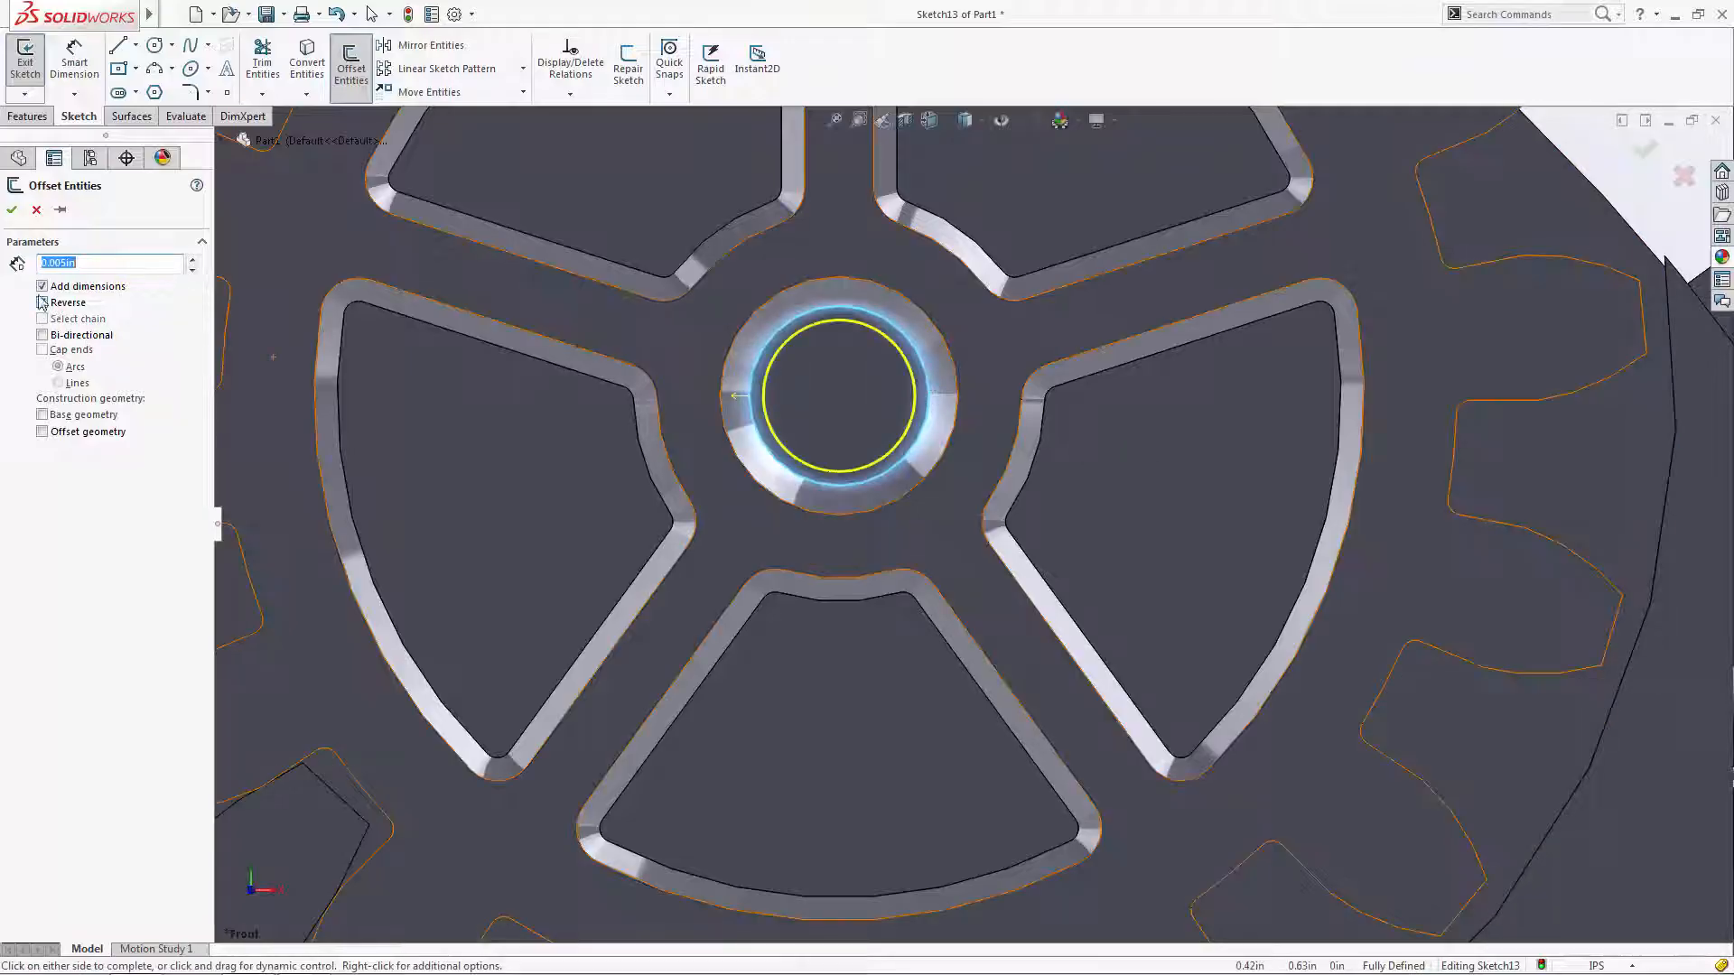
left_click(14, 210)
- Draw a vertical centerline from the large gear's center up past the notch of the heart
scroll(637, 479, "up", 8)
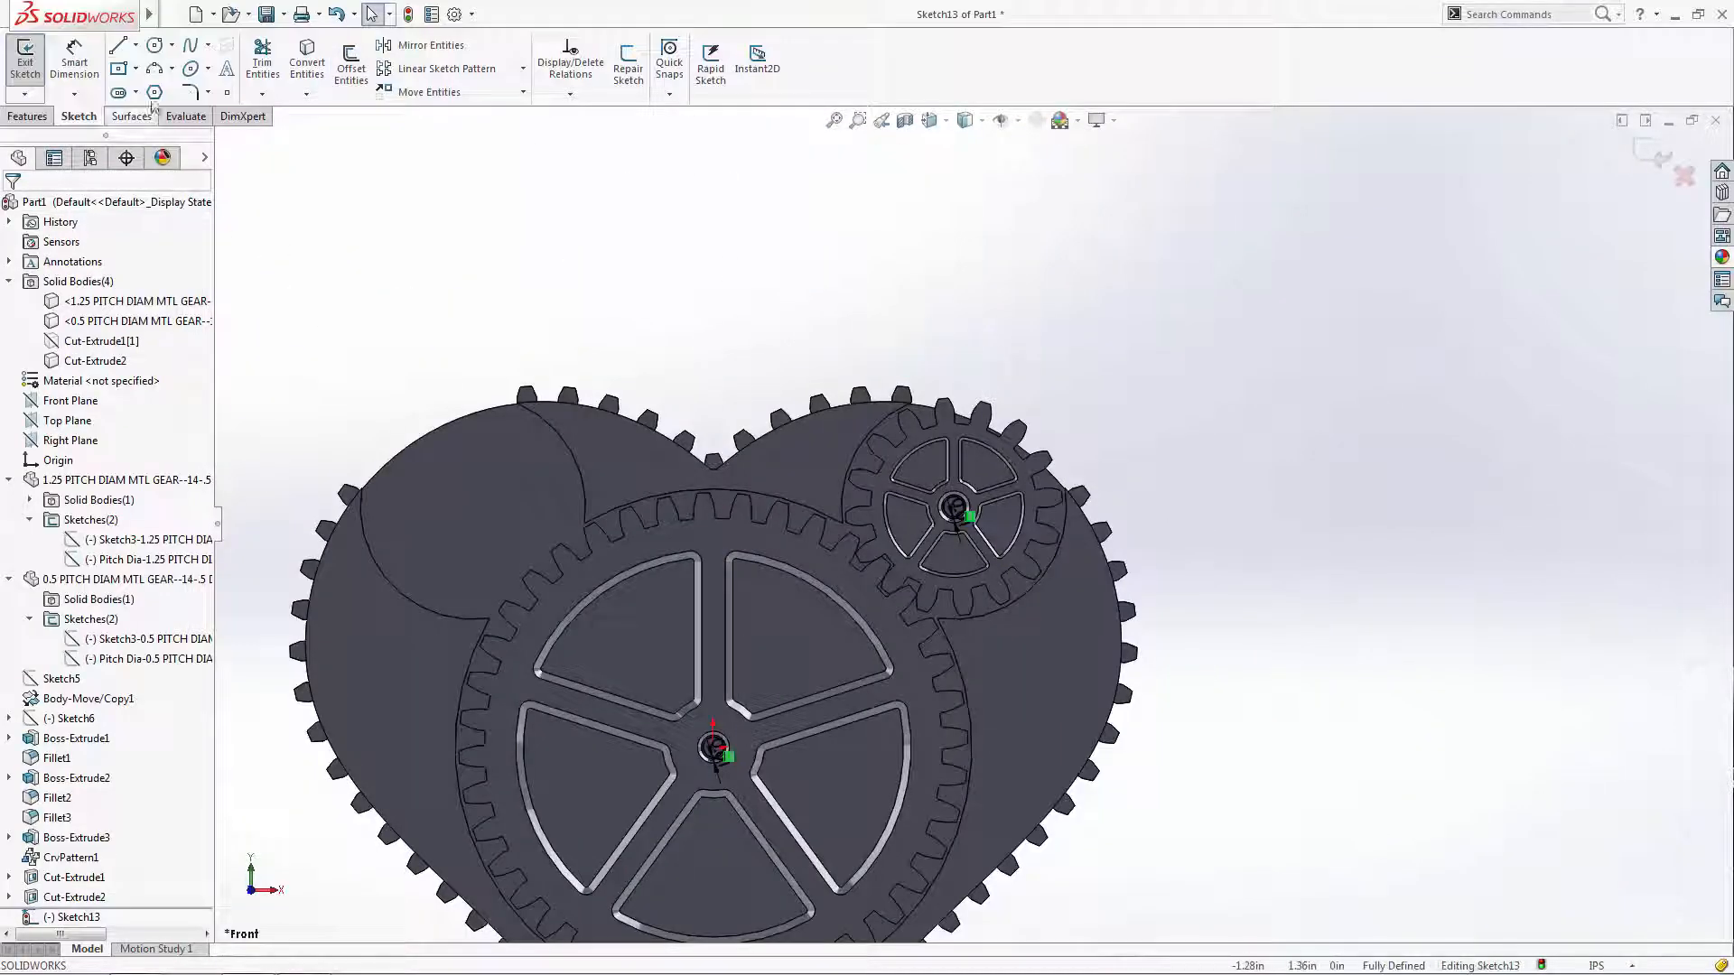
left_click(136, 45)
left_click(163, 90)
scroll(664, 813, "down", 5)
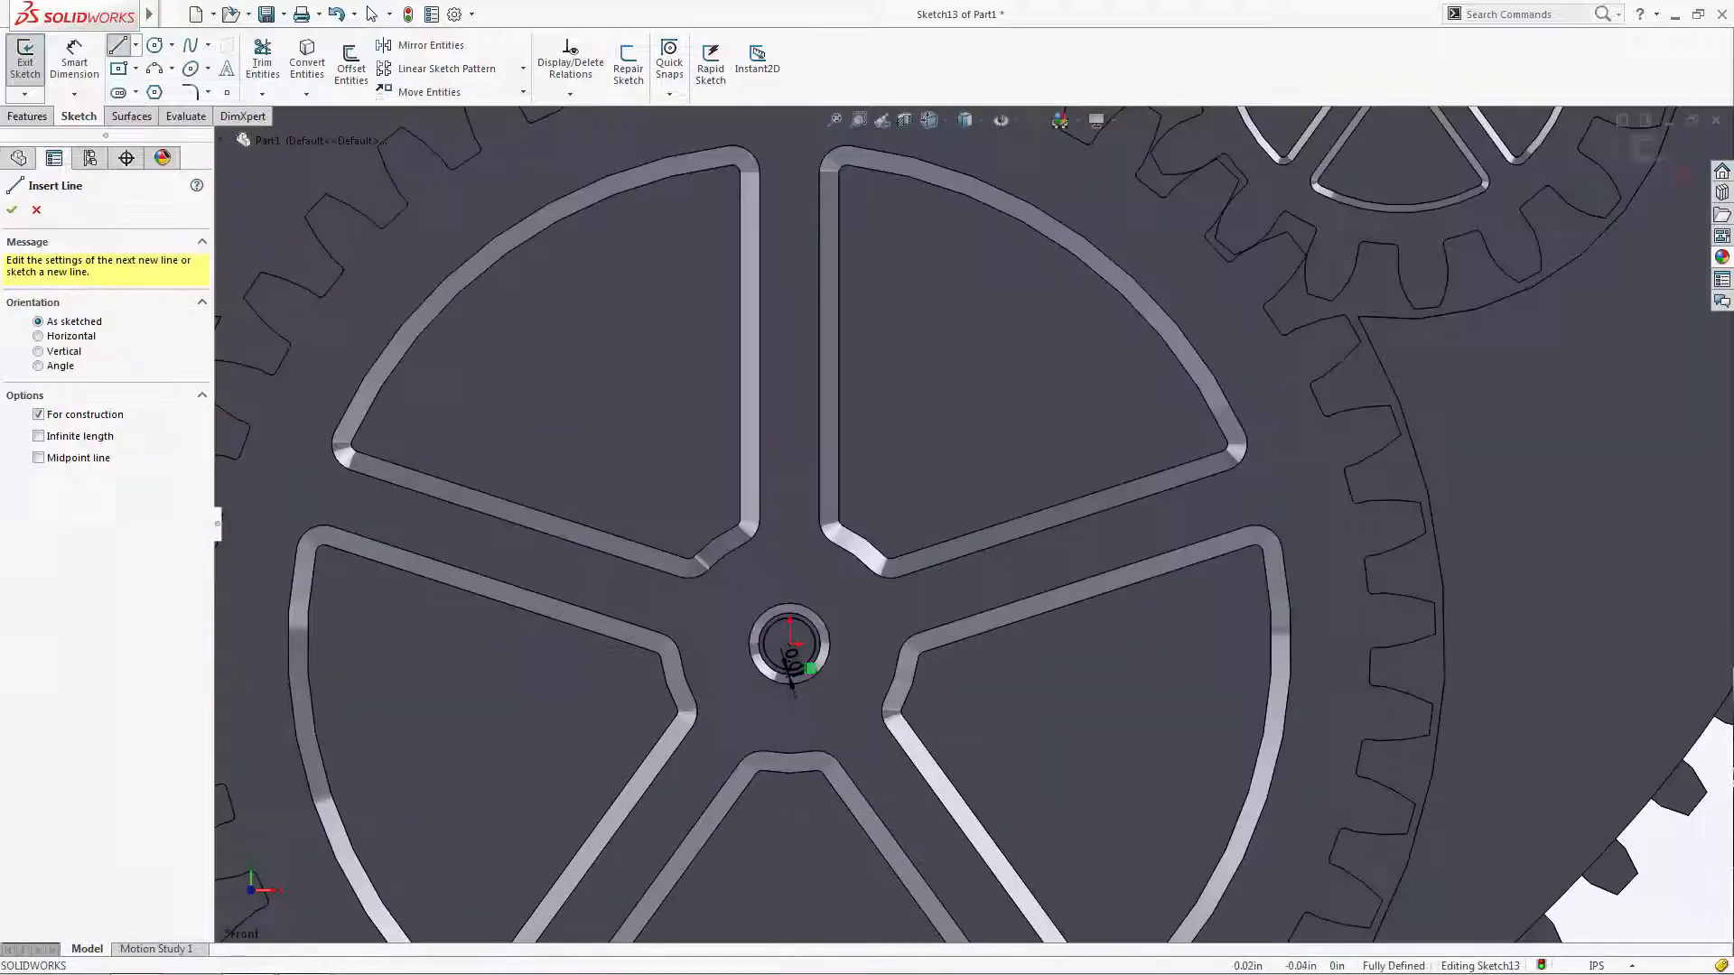
left_click(790, 644)
scroll(958, 533, "up", 5)
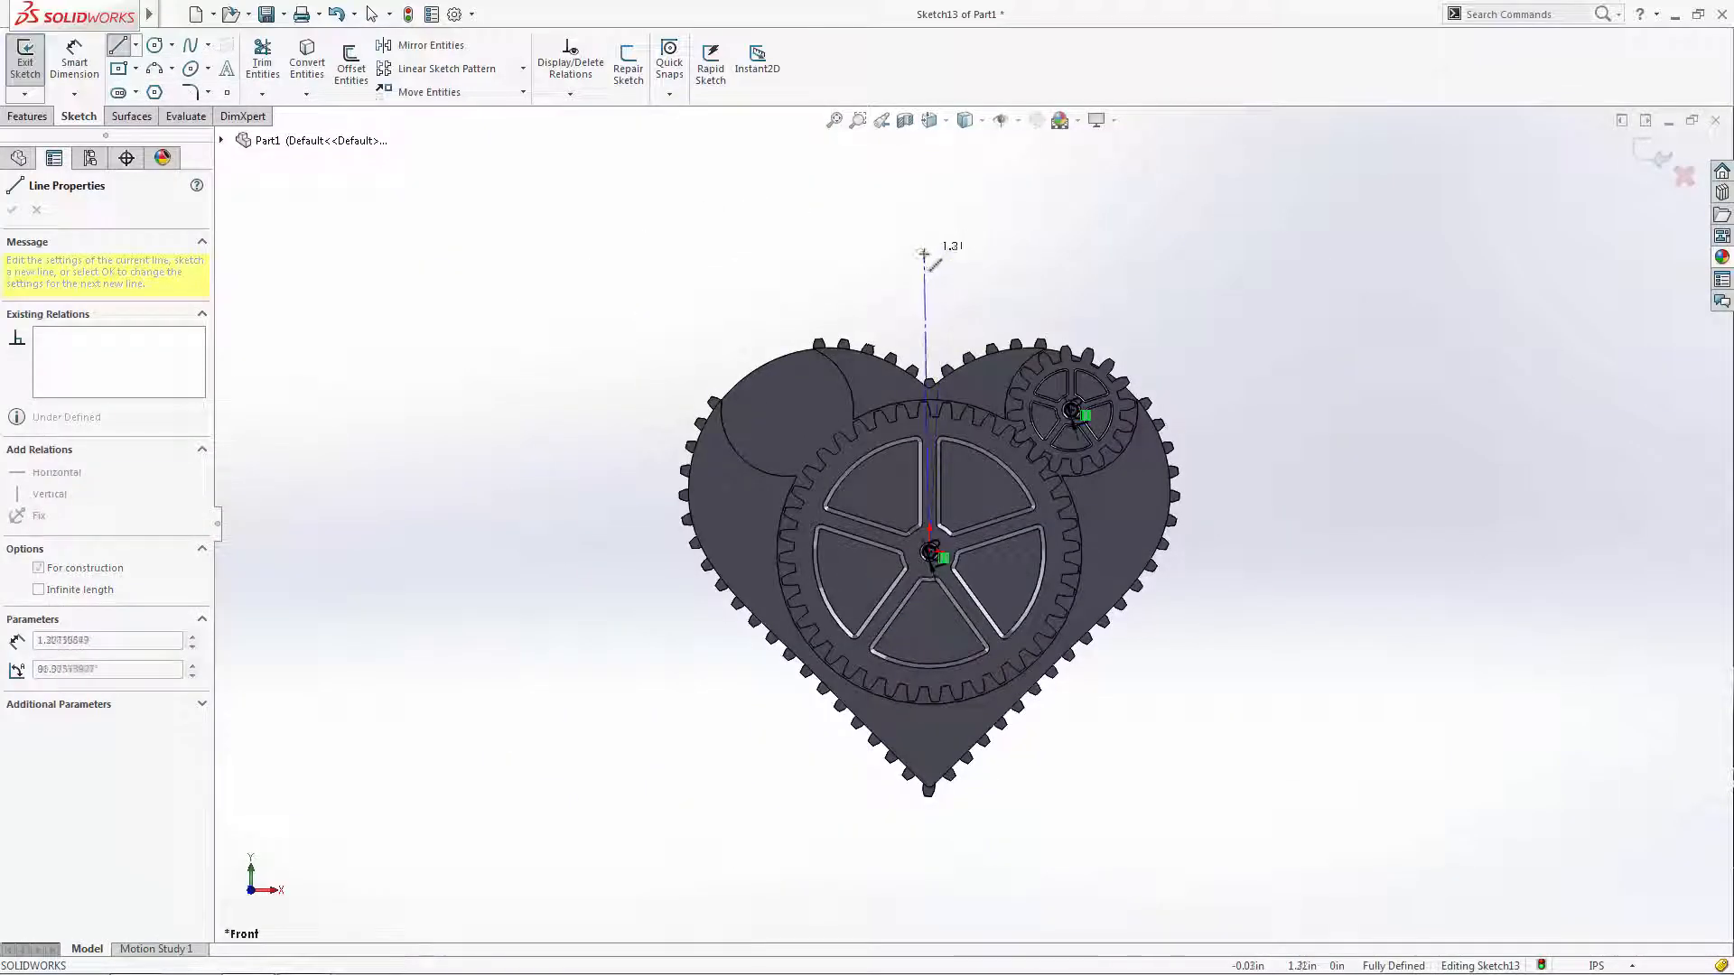
left_click(927, 280)
key("Escape")
- Mirror the small gear's offset circle about the vertical centerline into the empty pocket, and exit the sketch
scroll(933, 384, "down", 2)
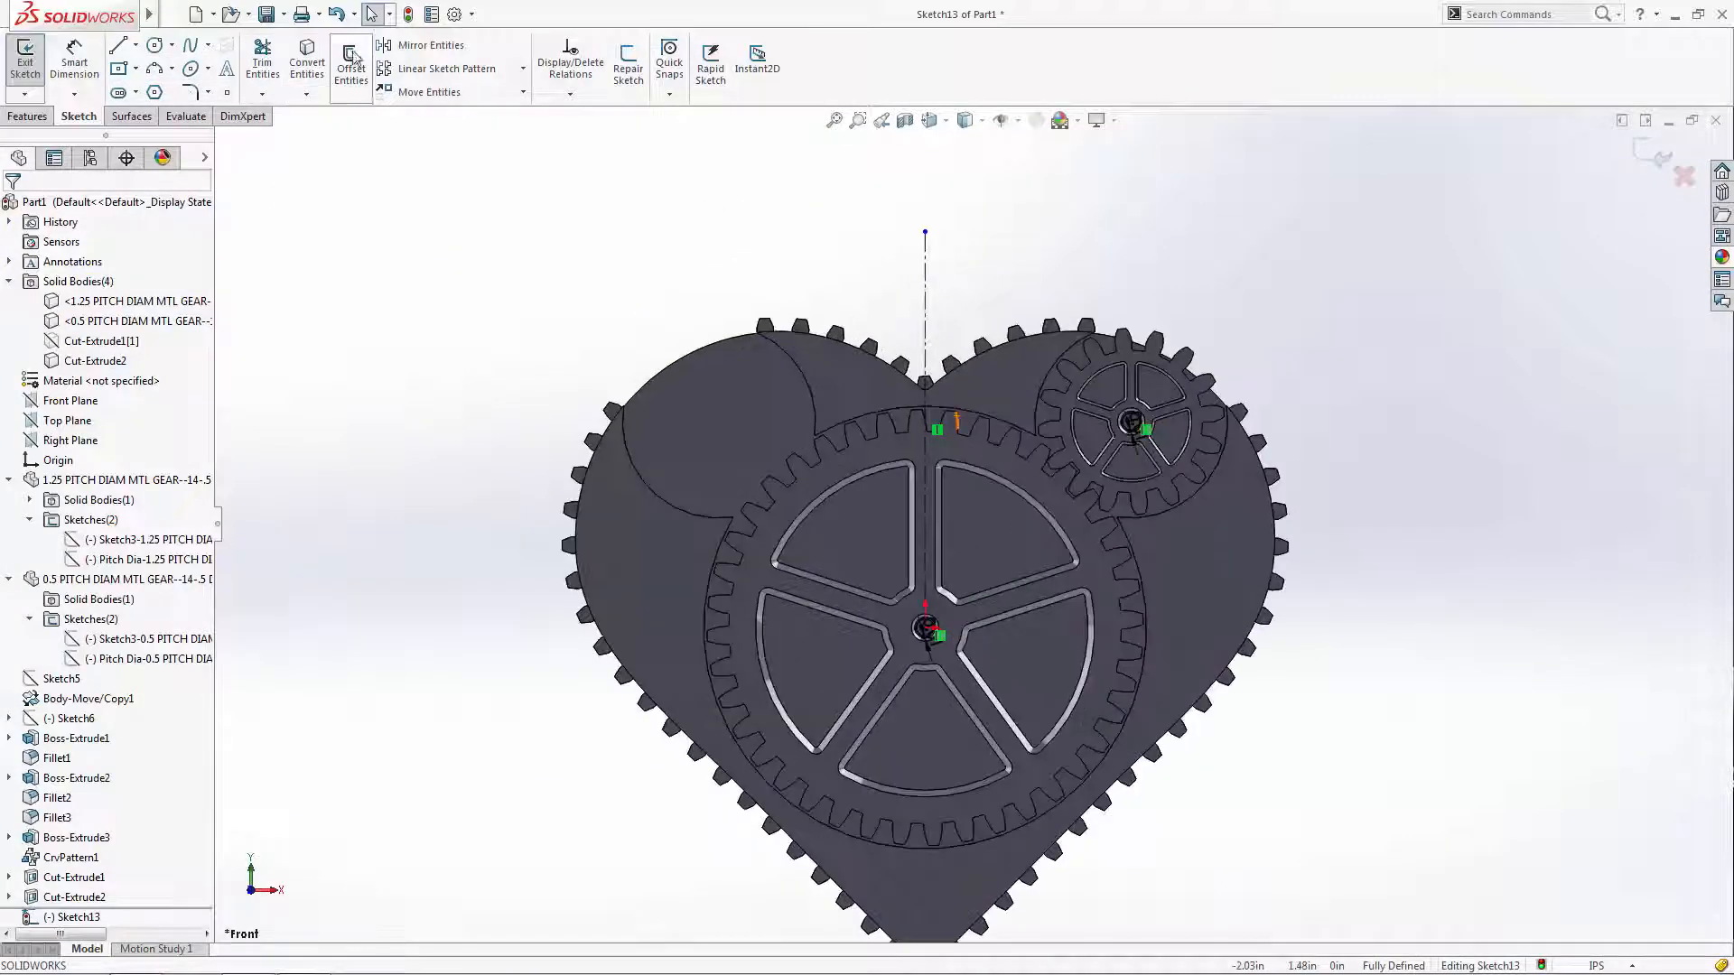
left_click(425, 45)
left_click_drag(1267, 290, 1091, 467)
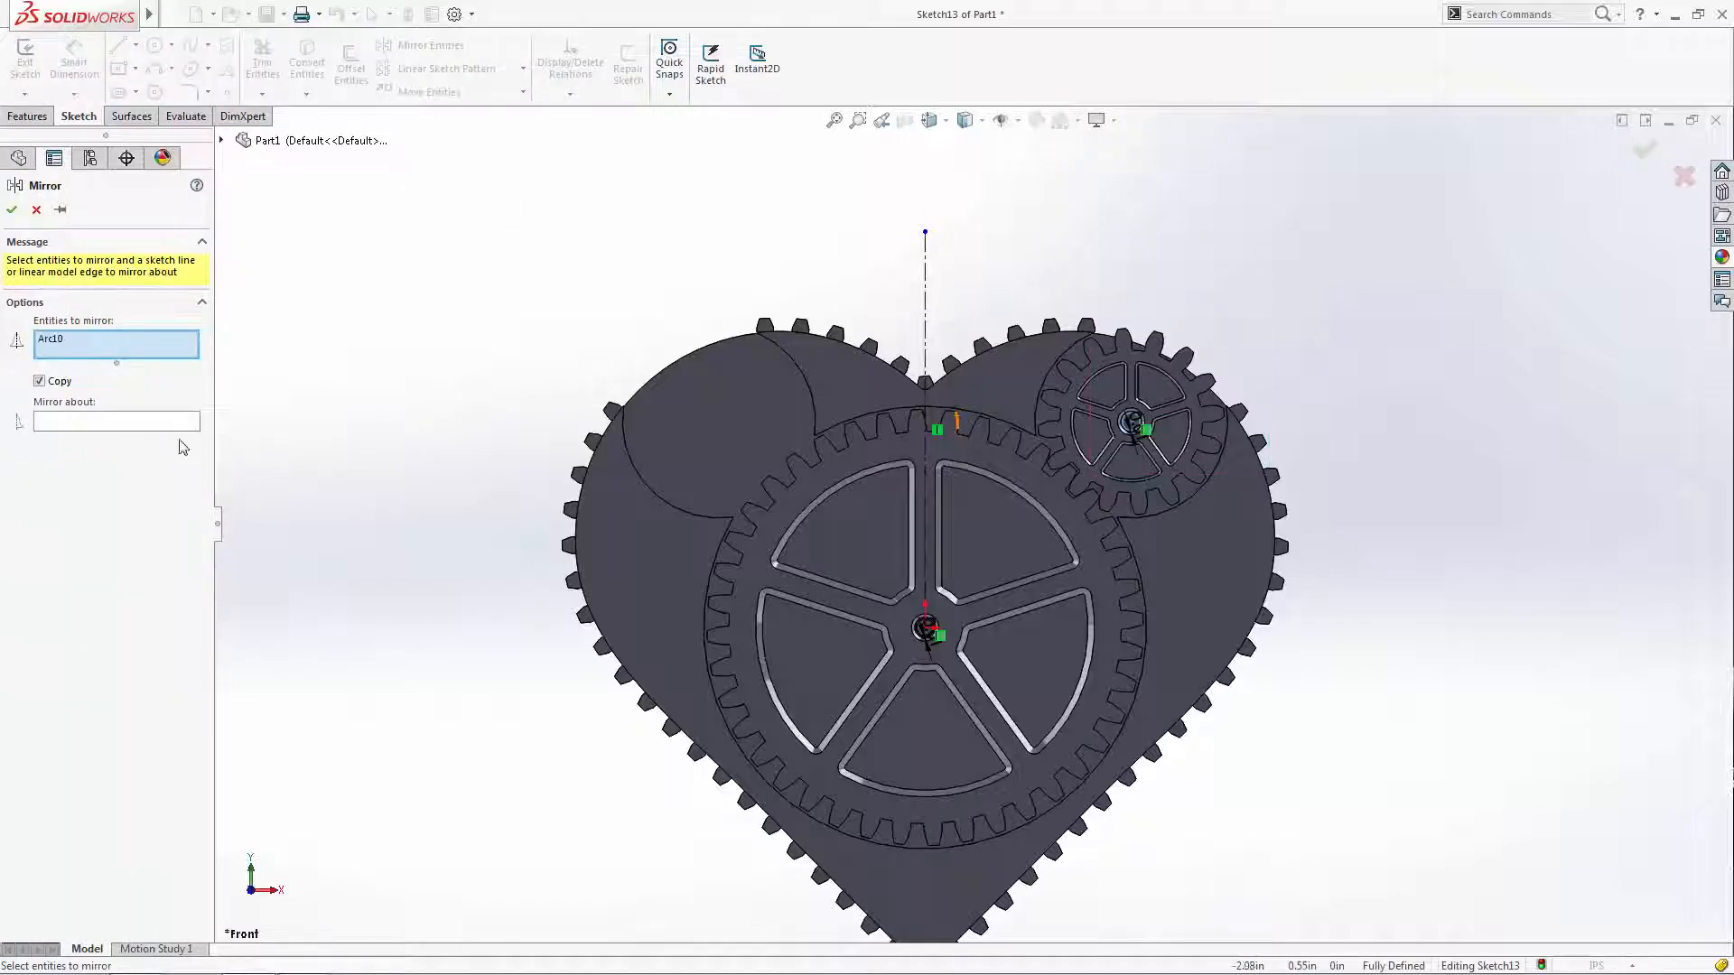
left_click(926, 285)
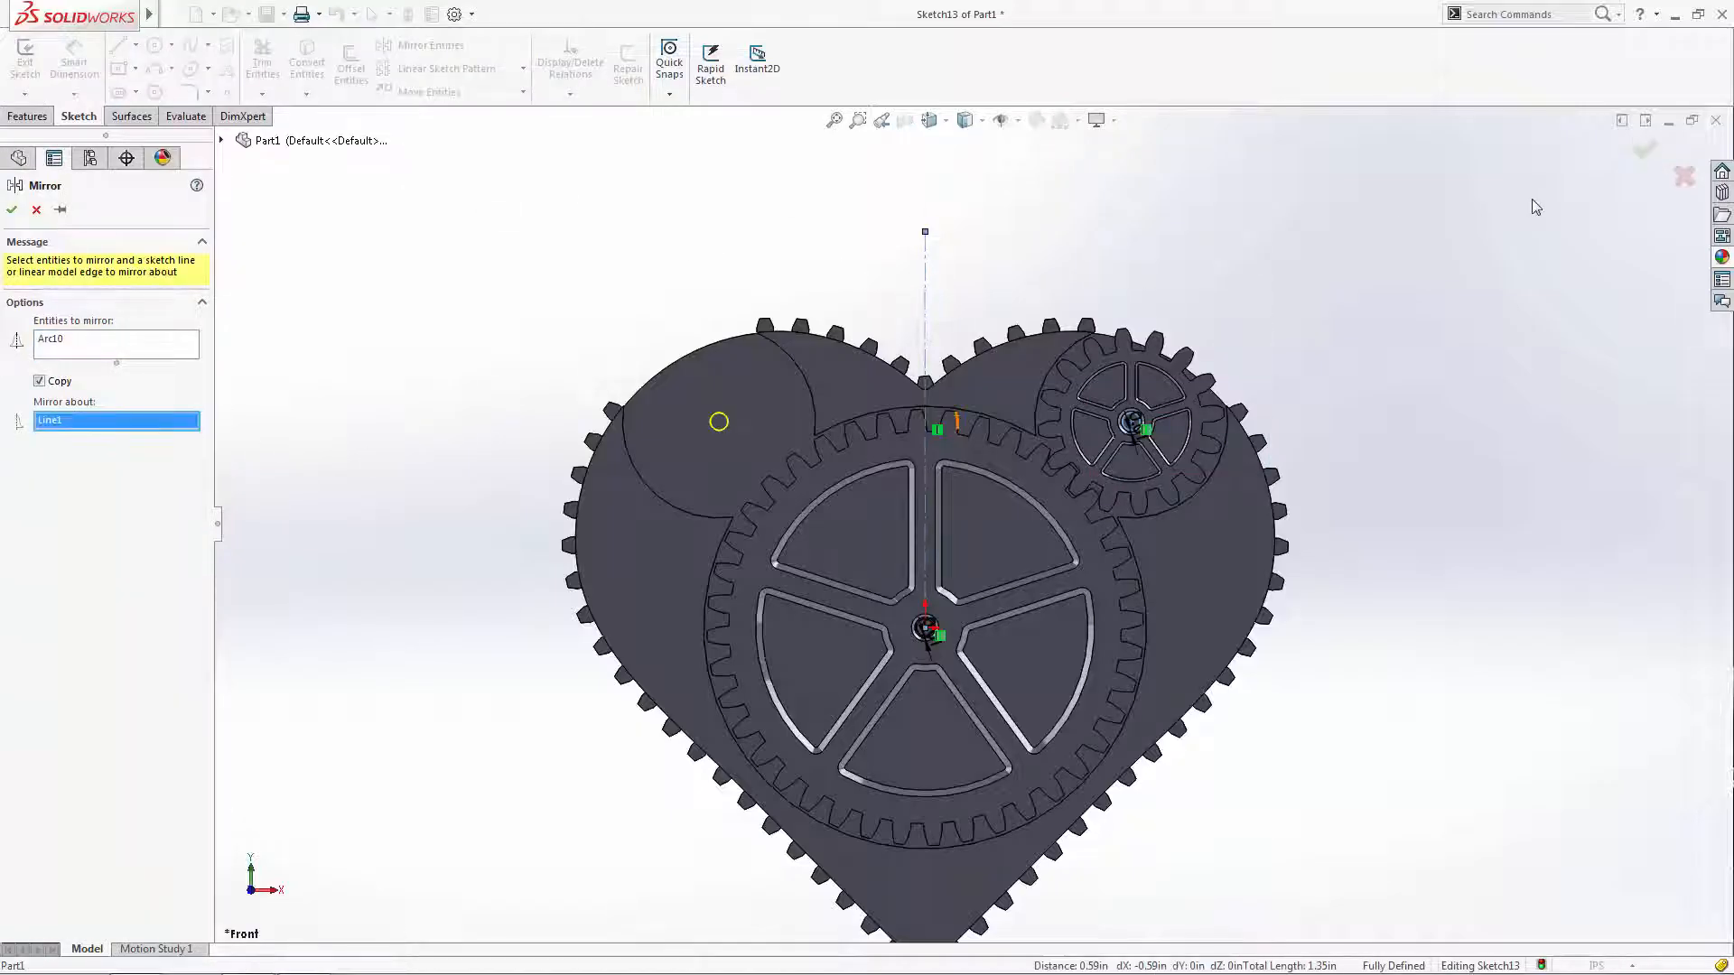
left_click(1643, 147)
left_click(1644, 147)
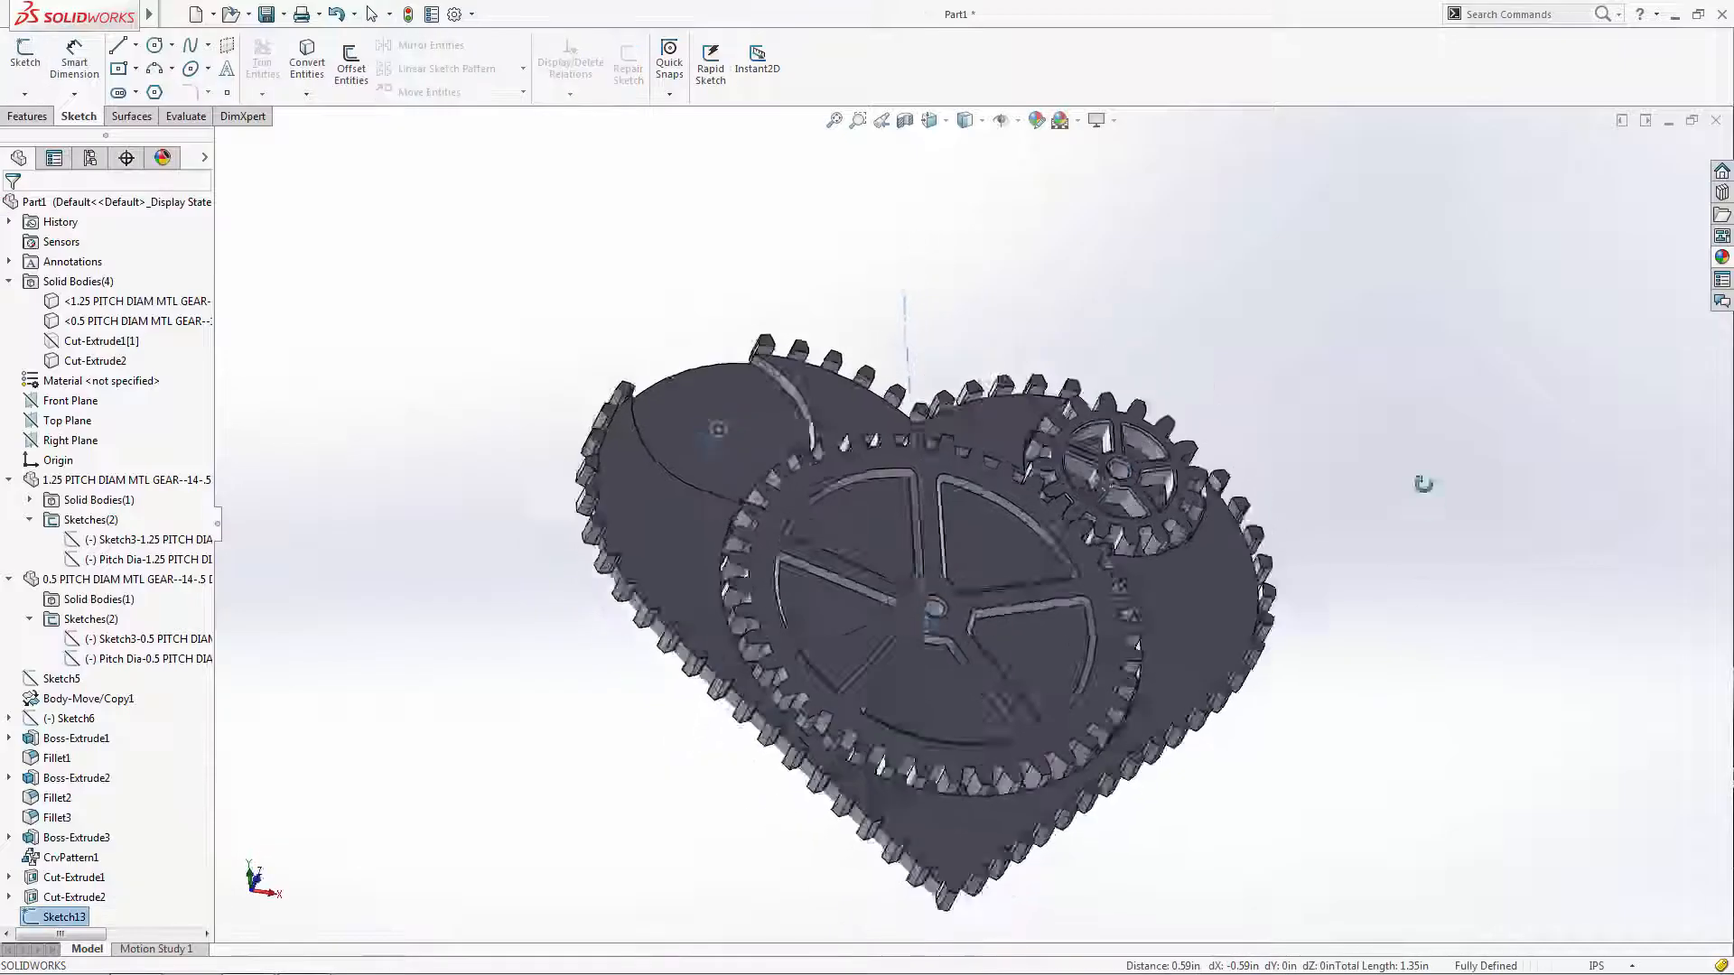
- Show the hidden smooth heart body, Cut-Extrude1[1], over the gears
middle_click_drag(1423, 484, 1347, 469)
left_click(842, 166)
left_click(101, 342)
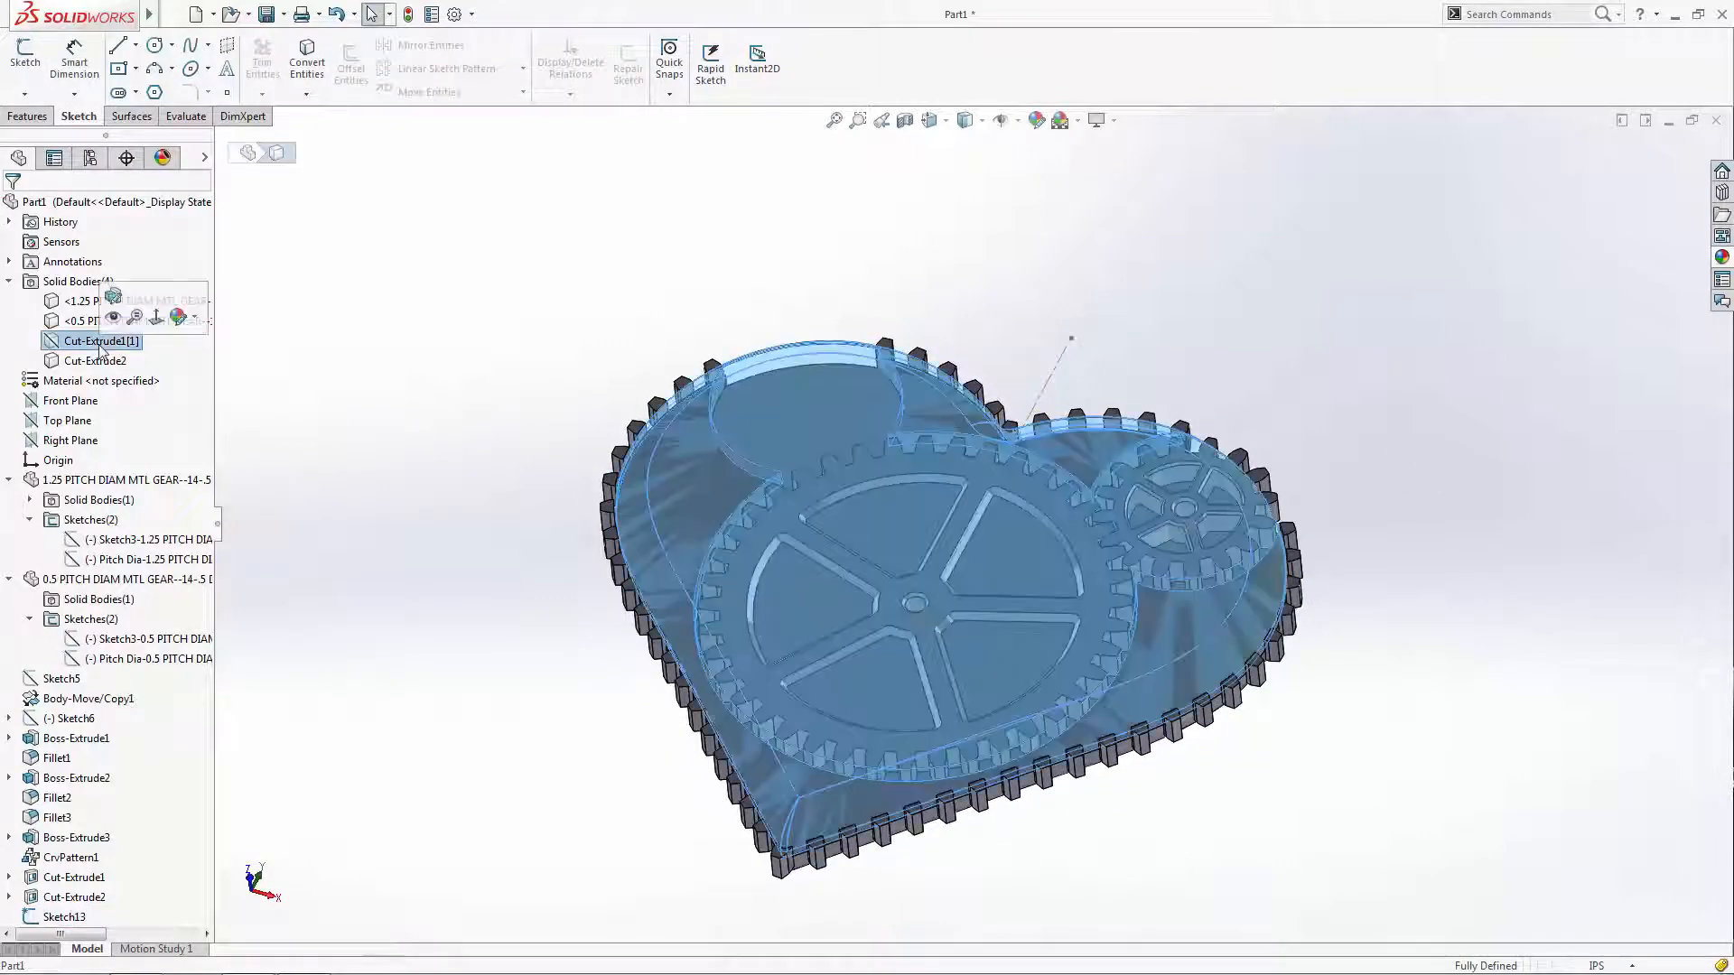
left_click(112, 319)
- Set up an extruded boss from Sketch13, Offset From Surface, 0.05 in beyond the smooth heart's flat face with the offset reversed
left_click(72, 917)
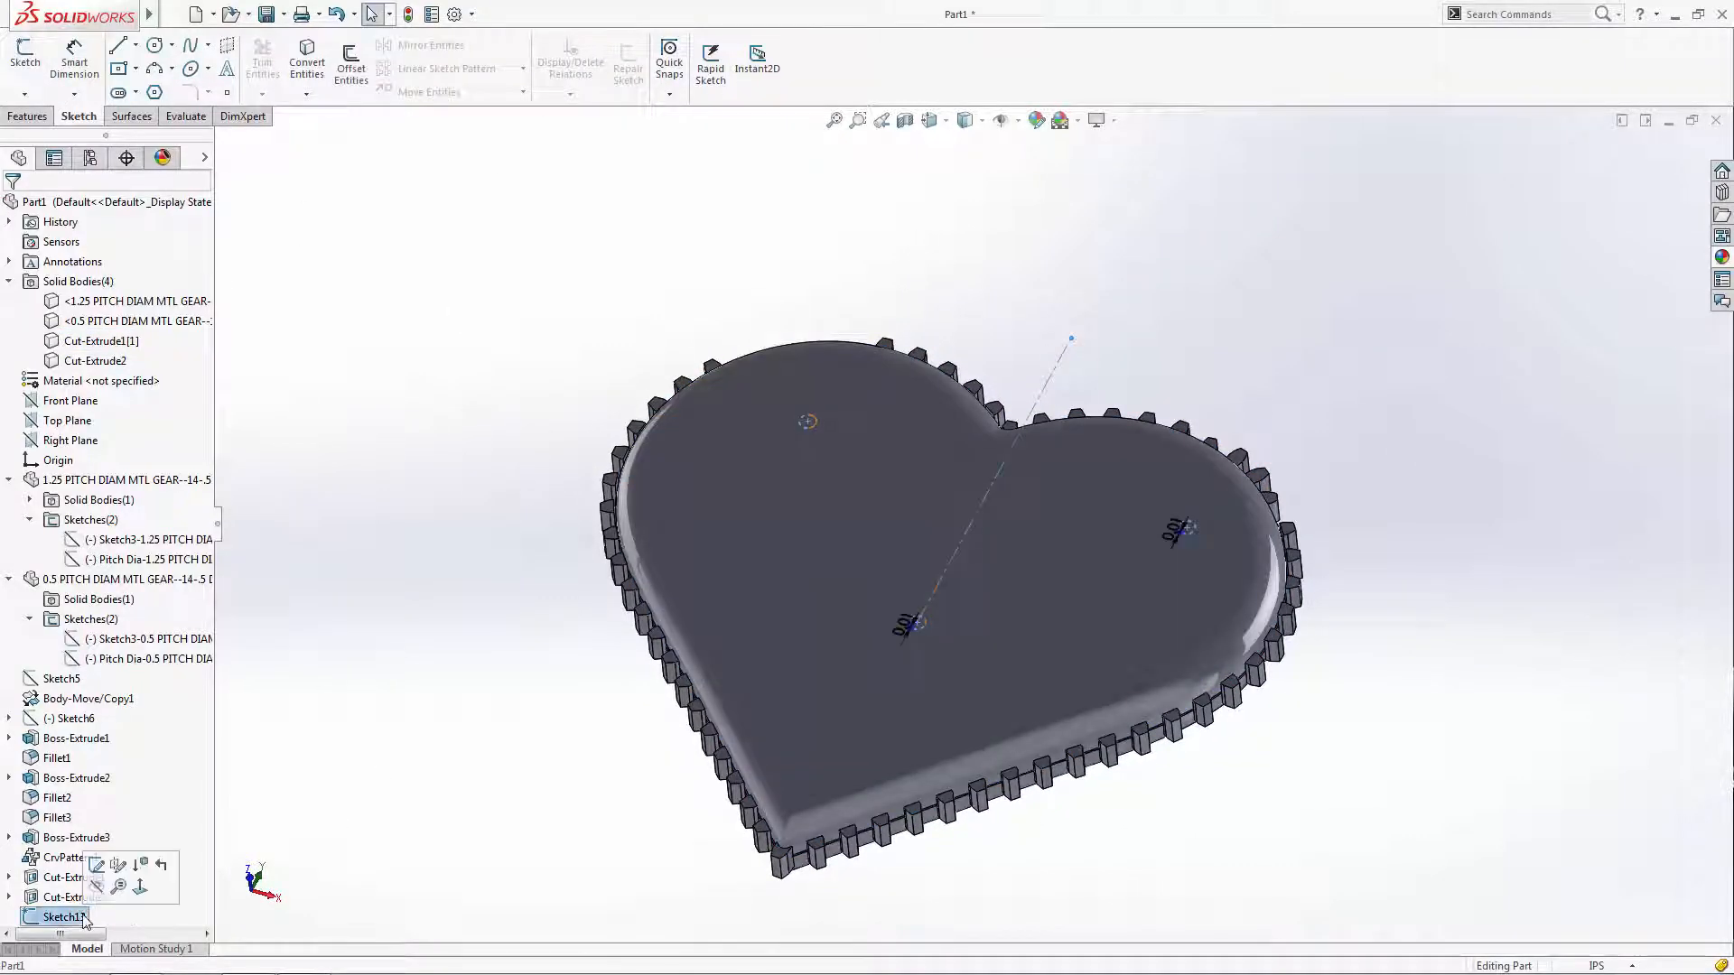
left_click(28, 116)
left_click(34, 64)
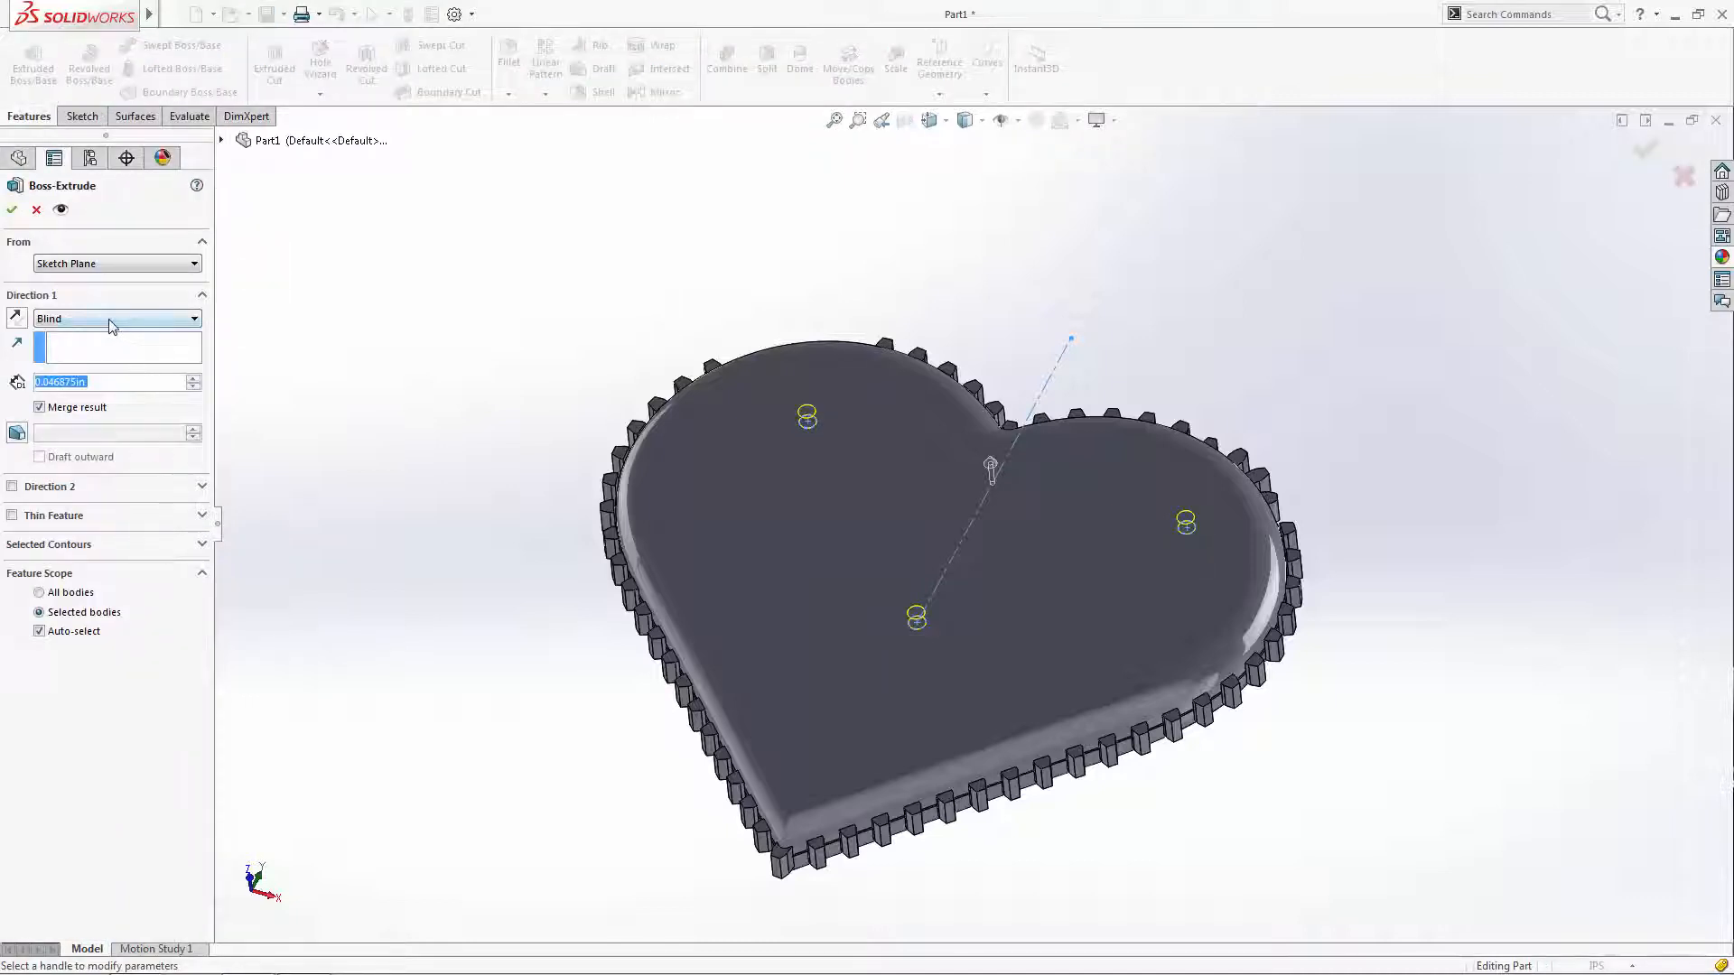
left_click(112, 324)
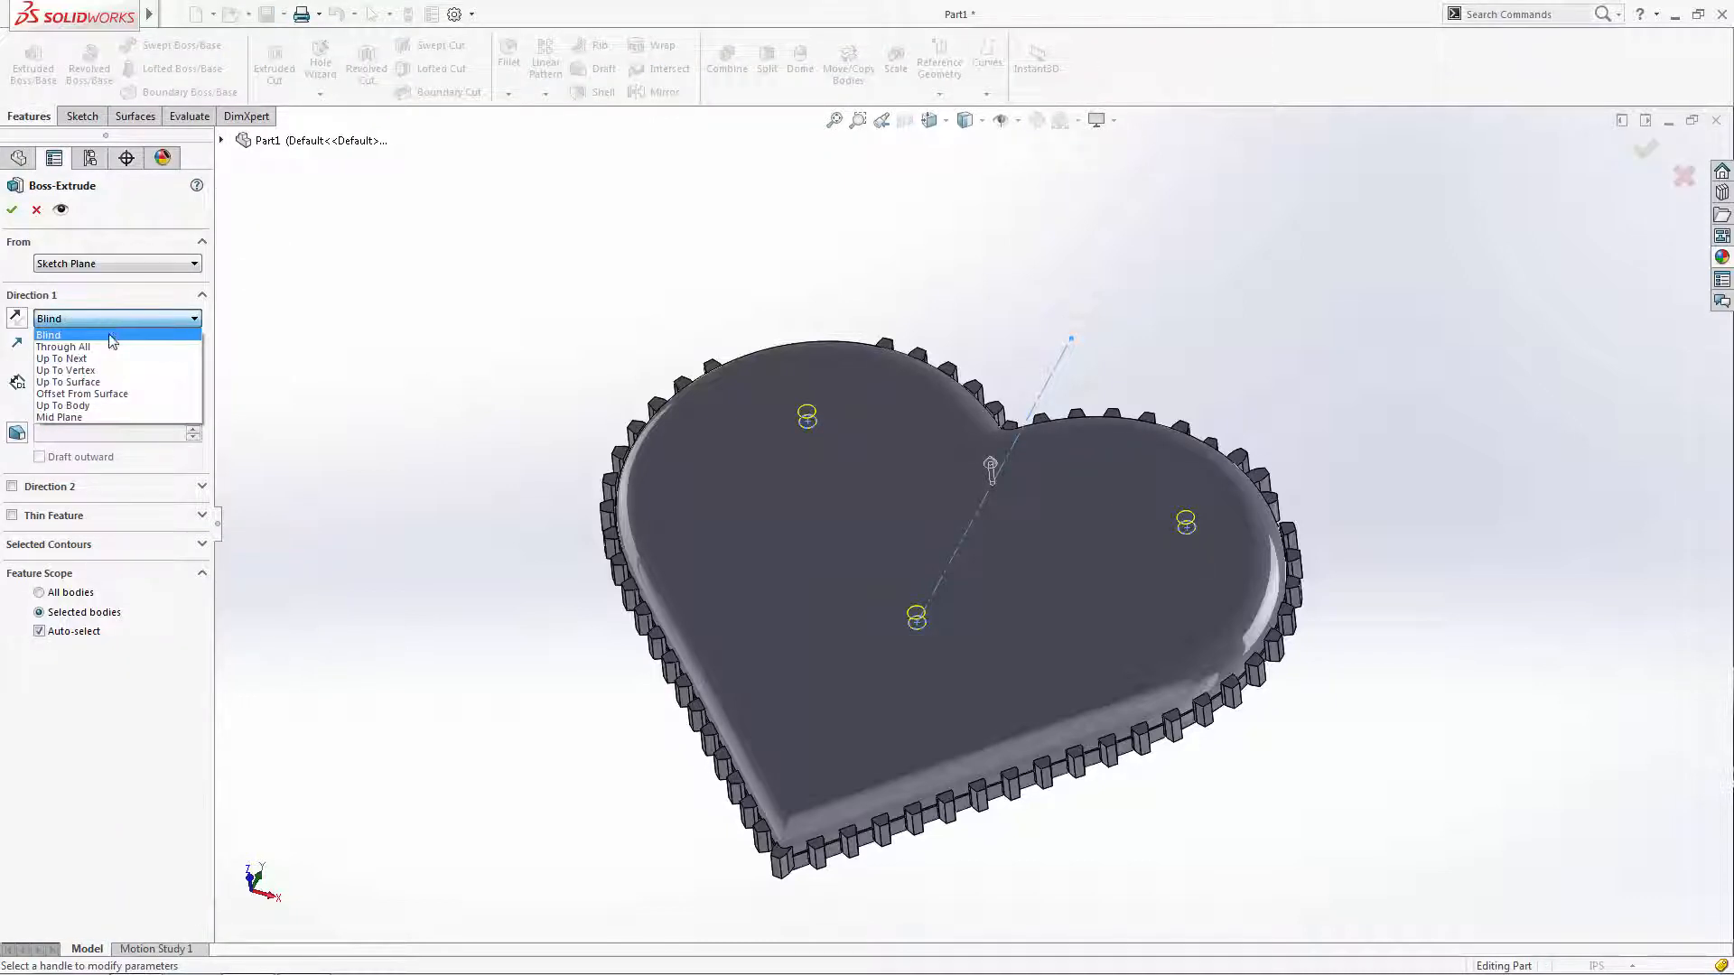
left_click(110, 395)
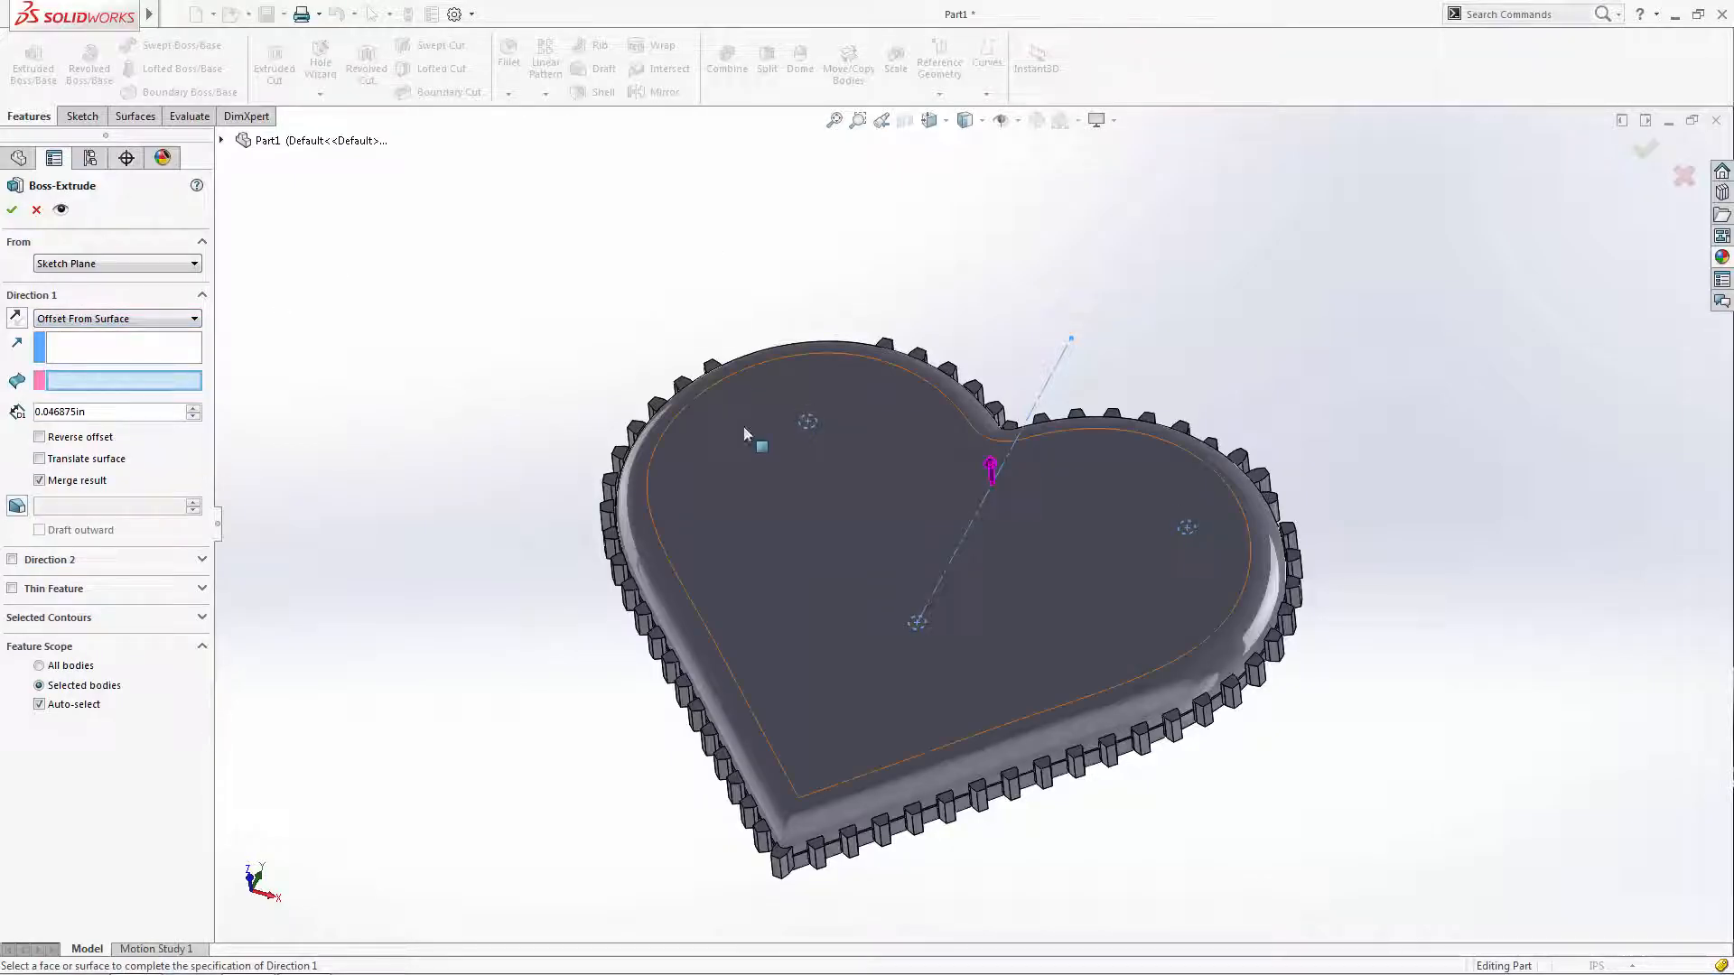
left_click(746, 473)
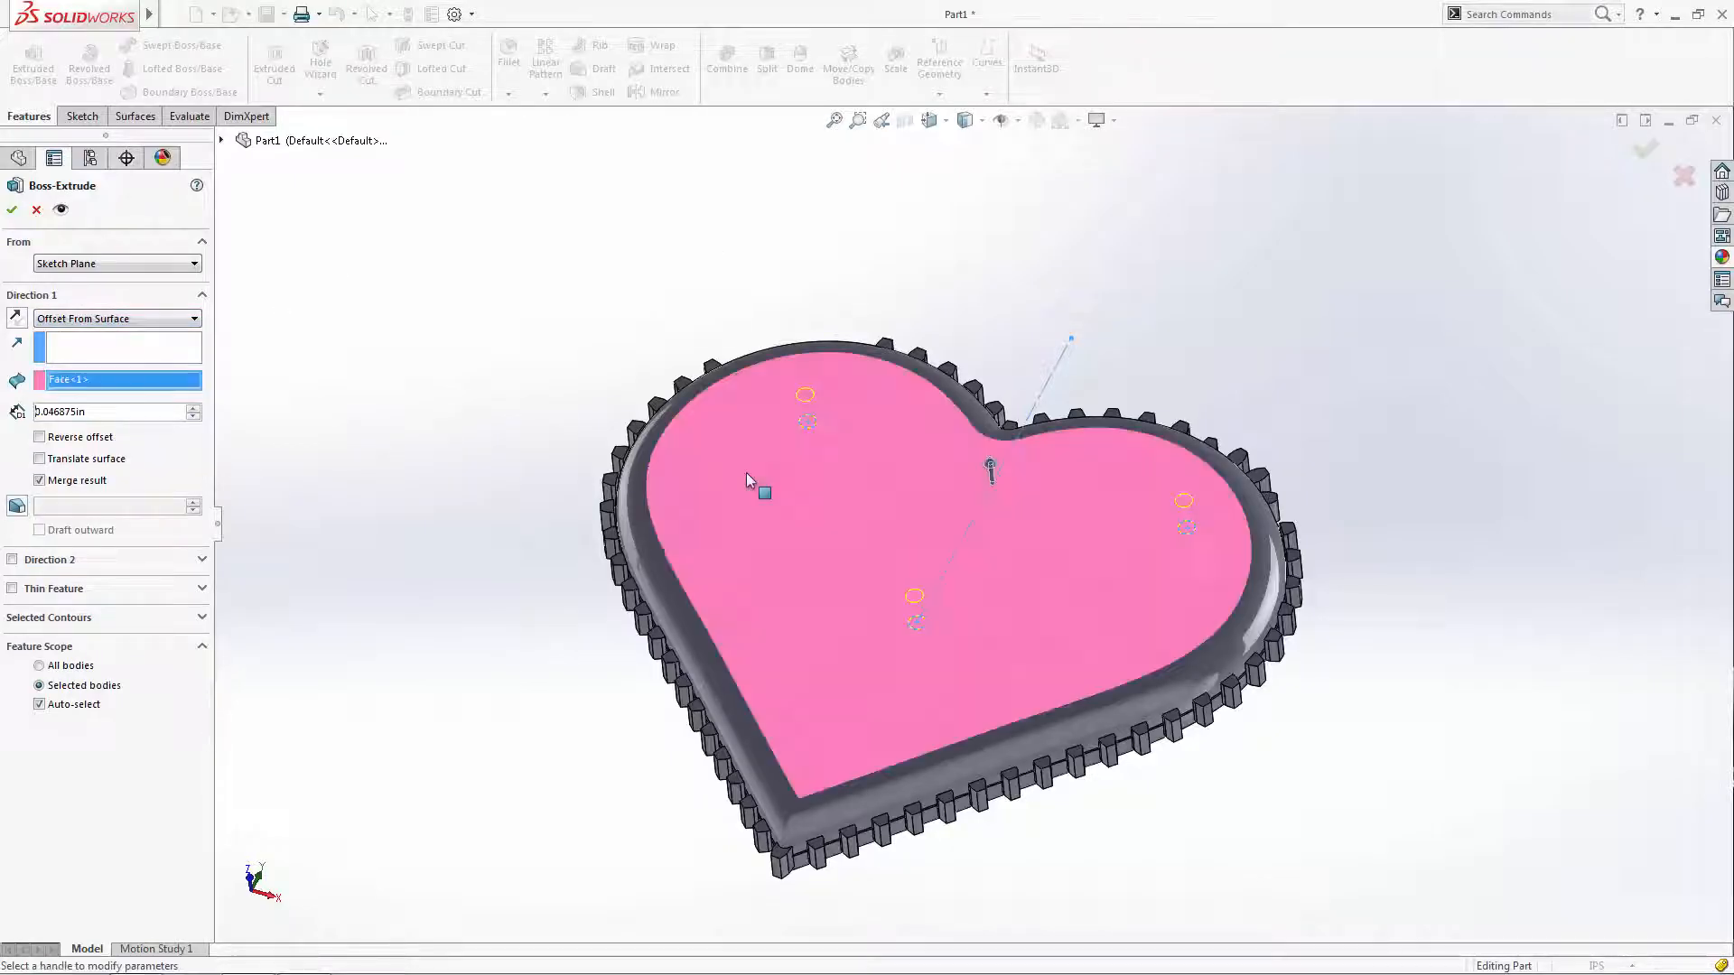
double_click(122, 417)
type("0.05")
key("Return")
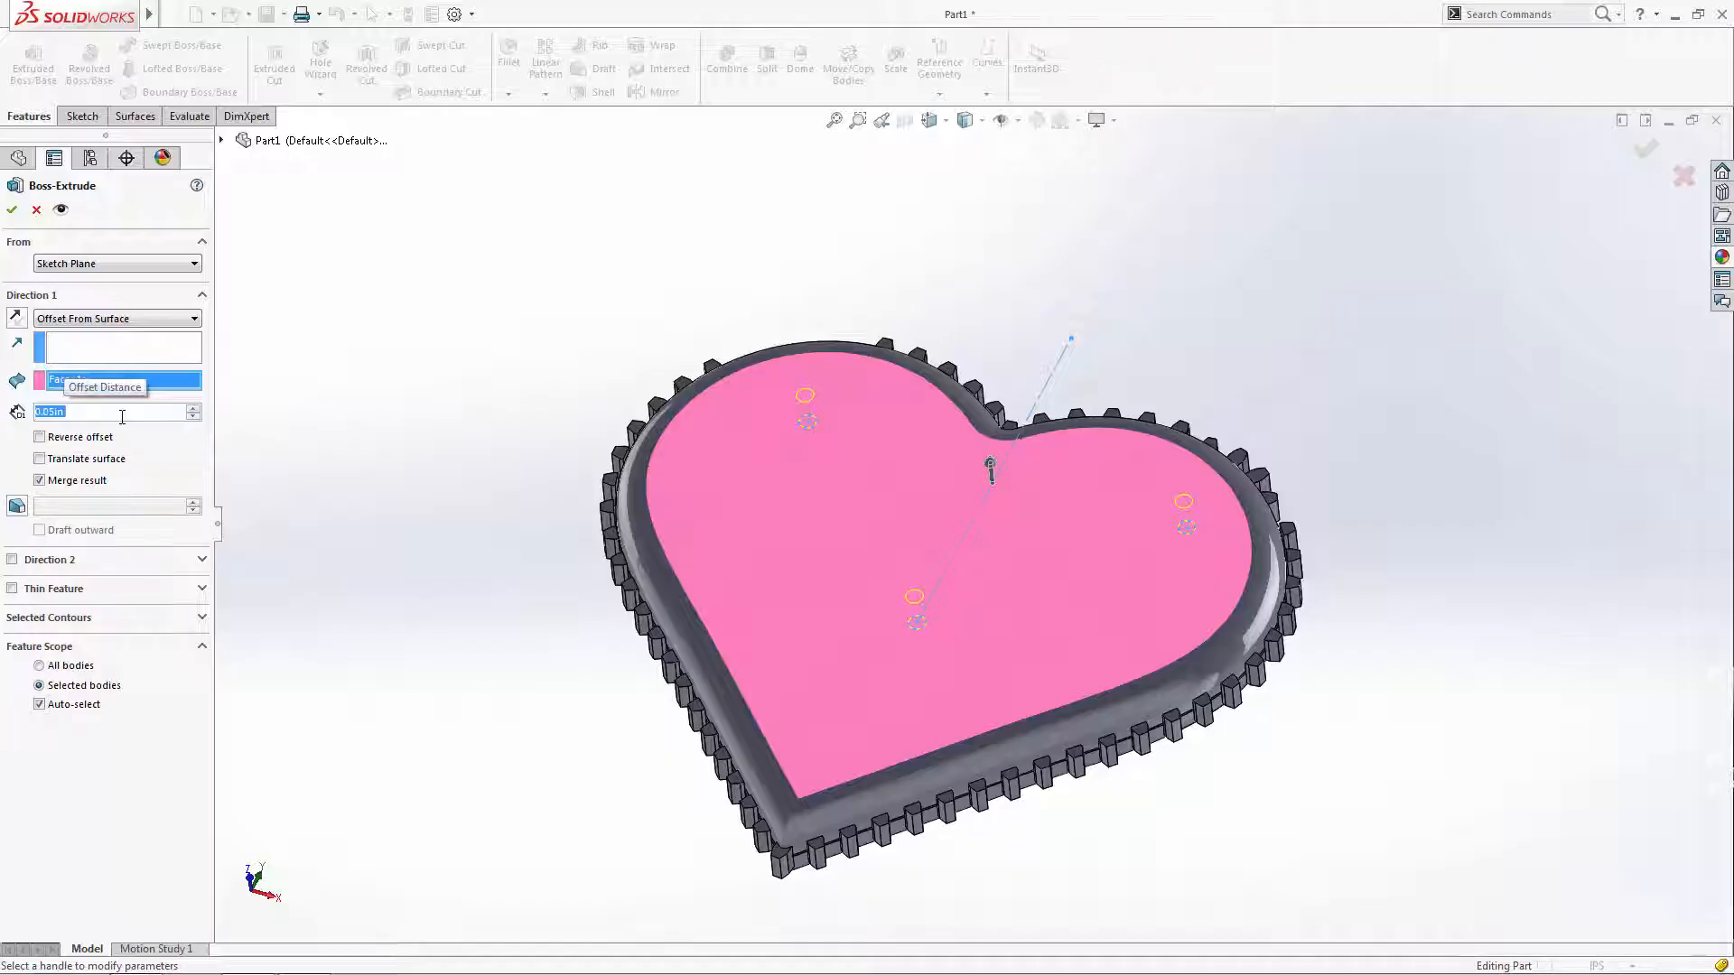
middle_click_drag(503, 600, 499, 431)
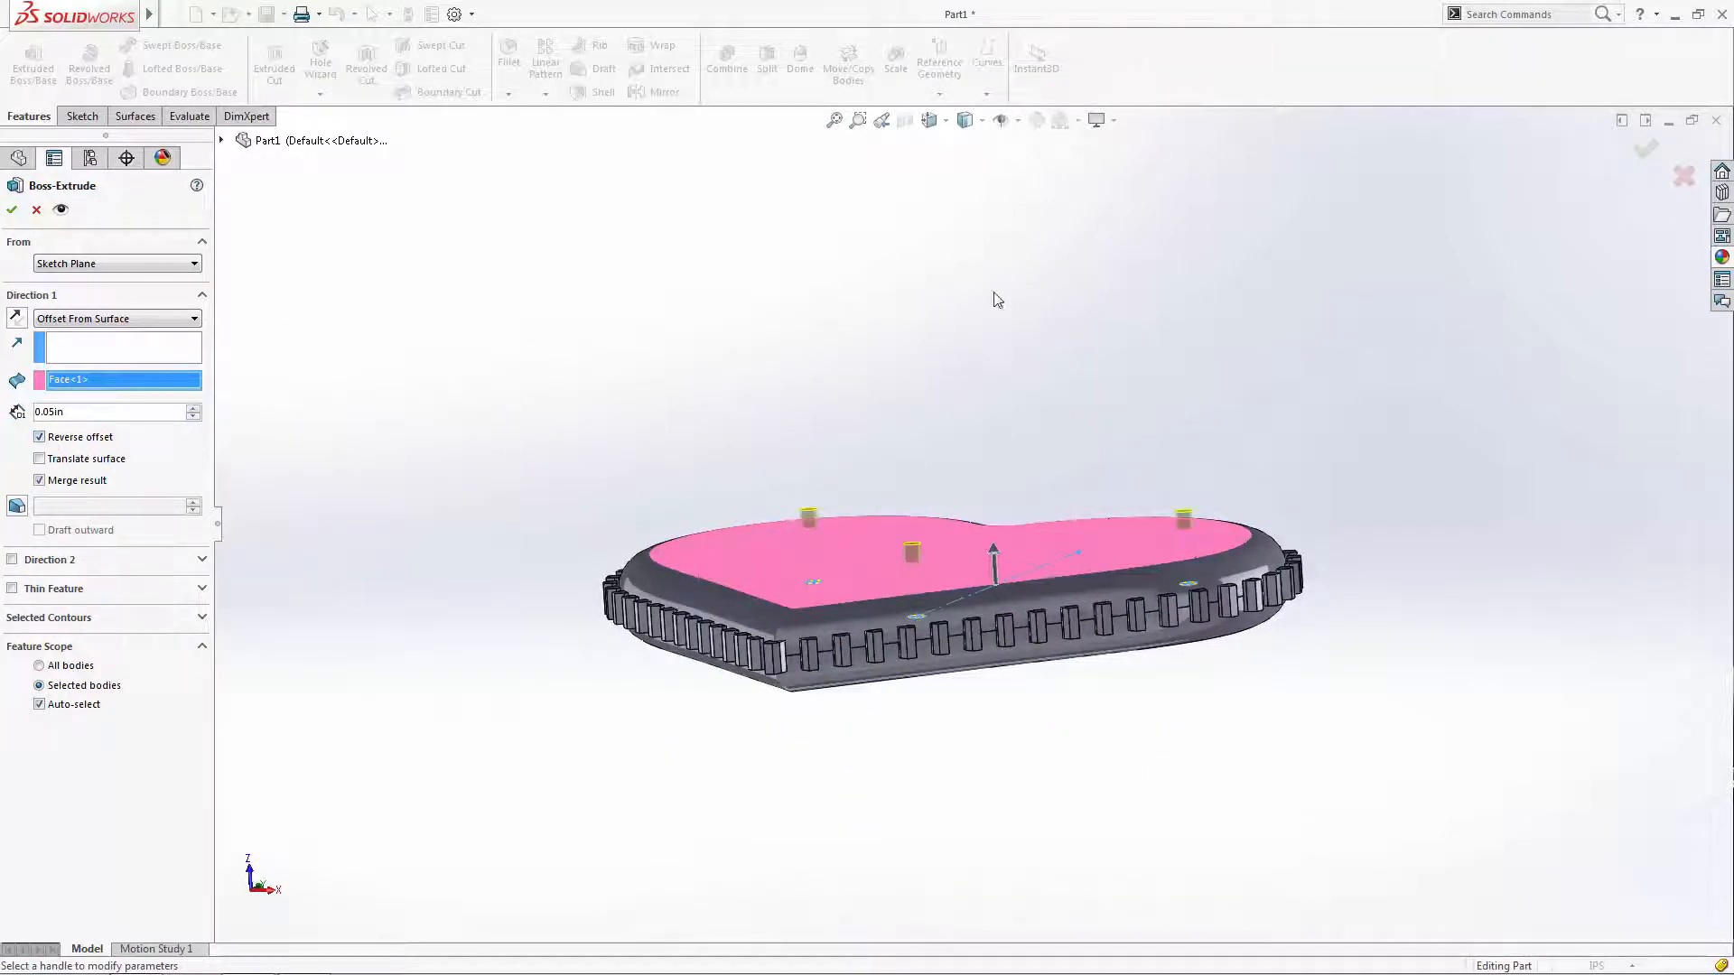
middle_click_drag(993, 300, 639, 376)
- Turn off automatic body selection, merge the pin extrusion with the toothed Cut-Extrude2 body only, and complete it in isometric view
left_click(60, 706)
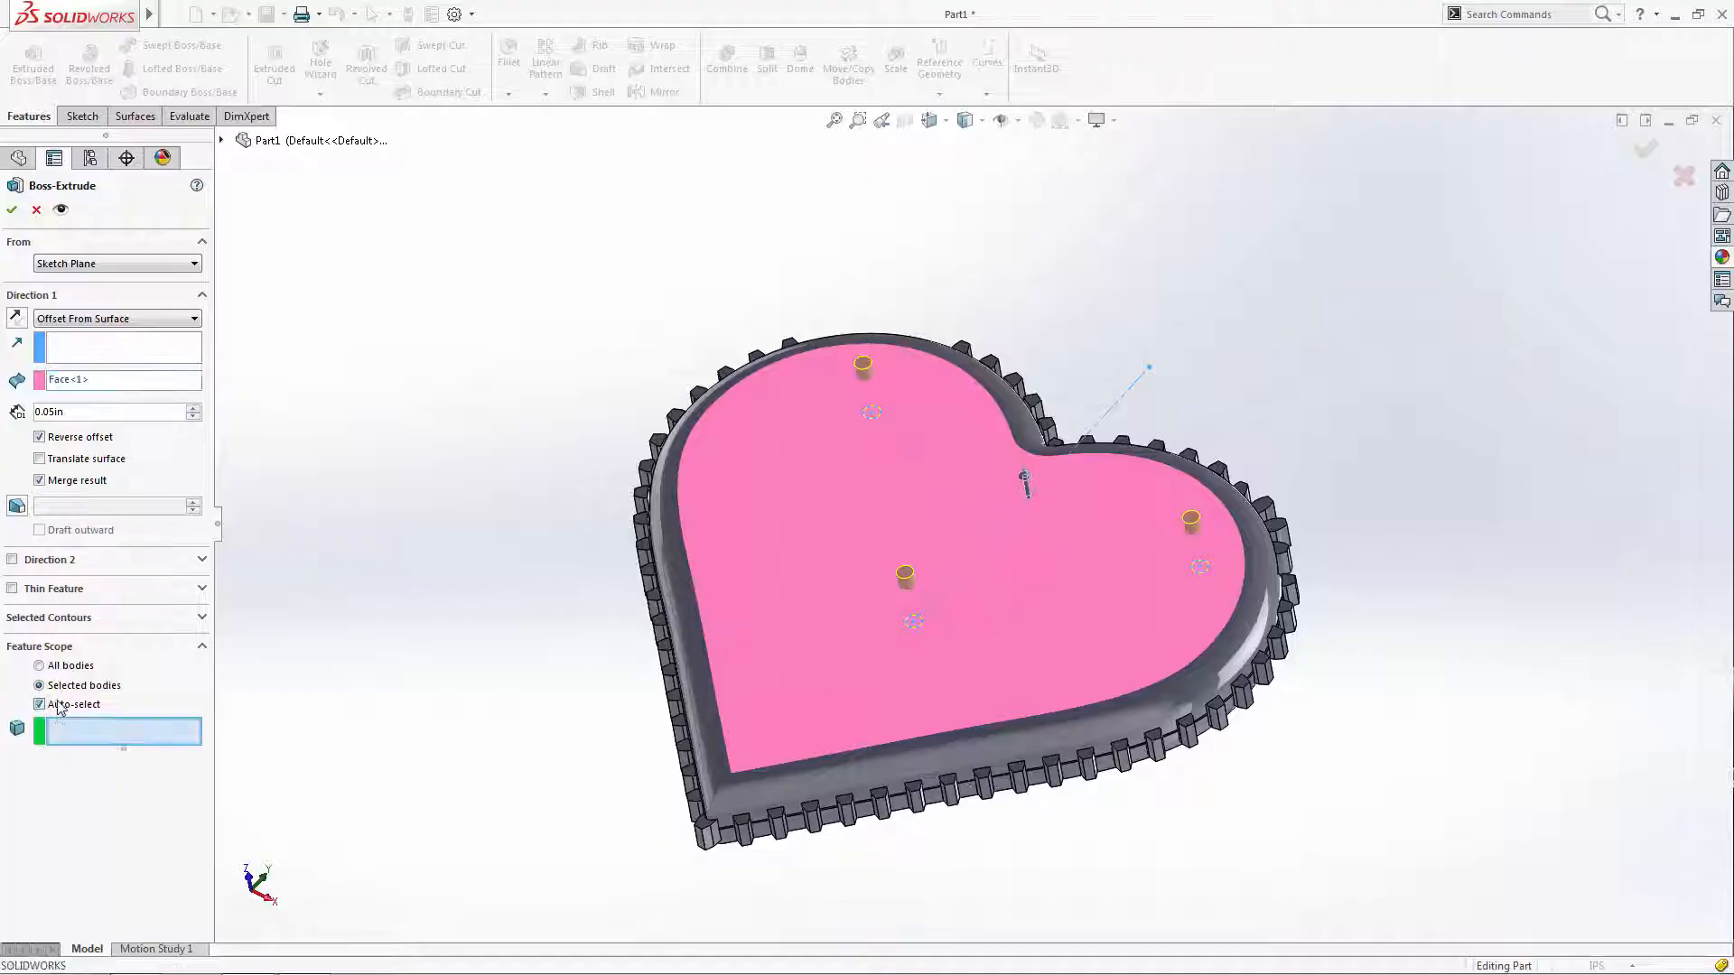
left_click(750, 848)
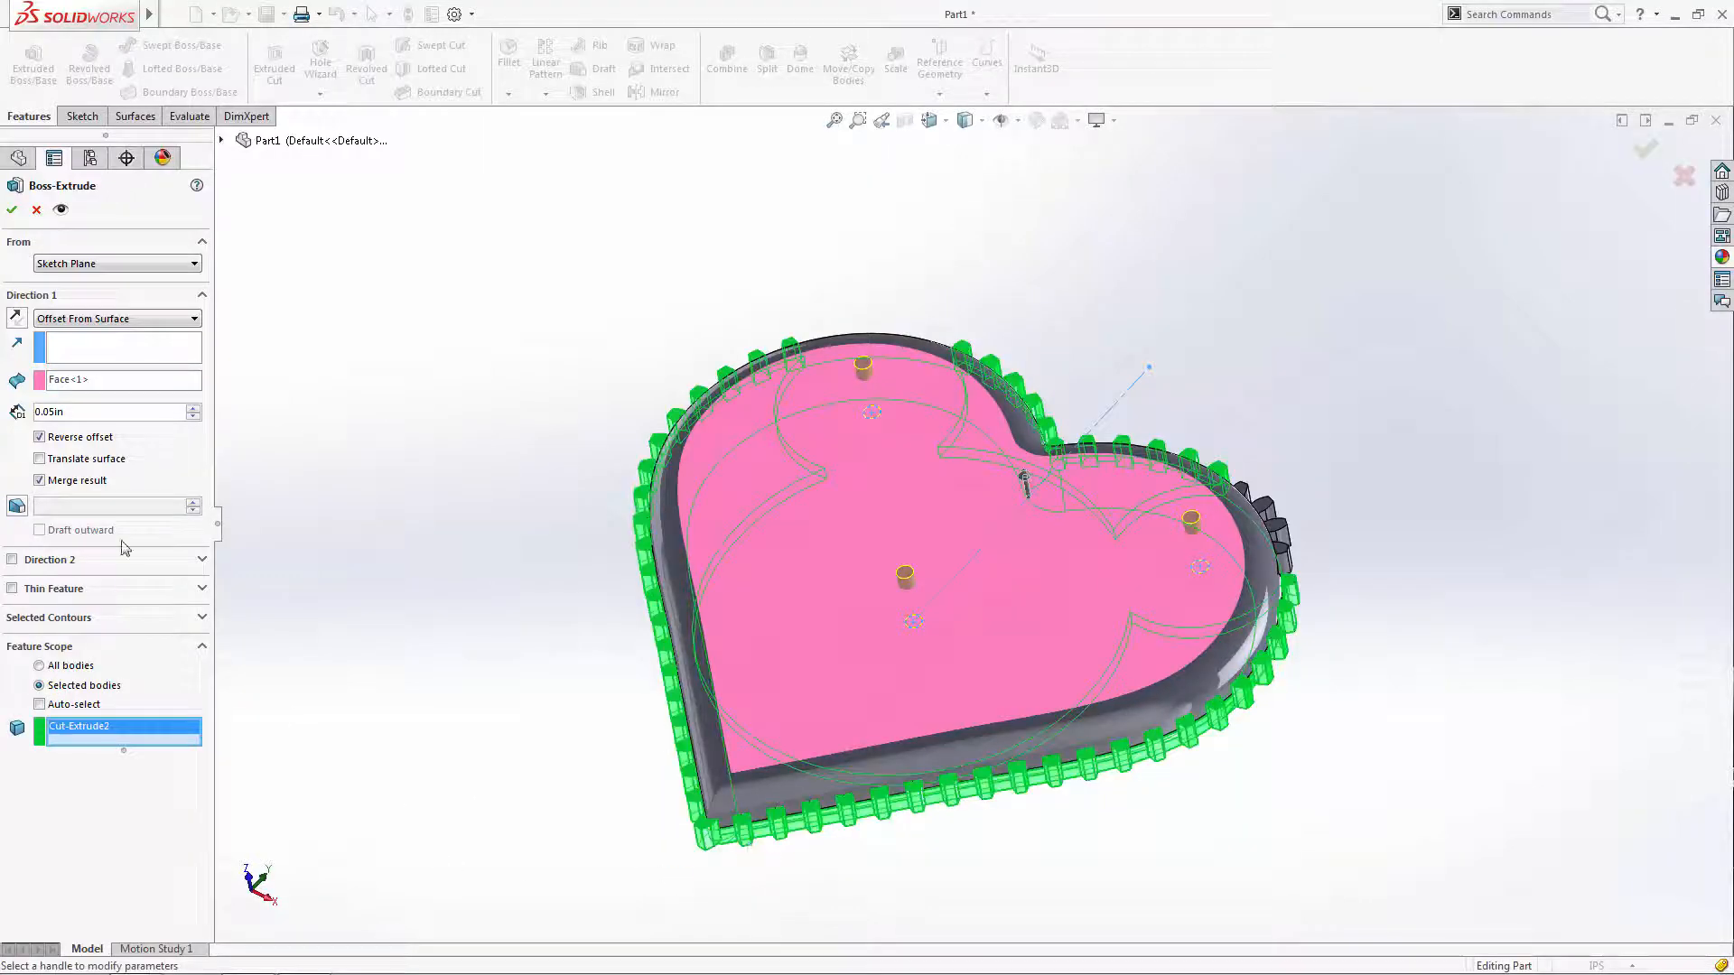
left_click(9, 211)
key("ctrl+7")
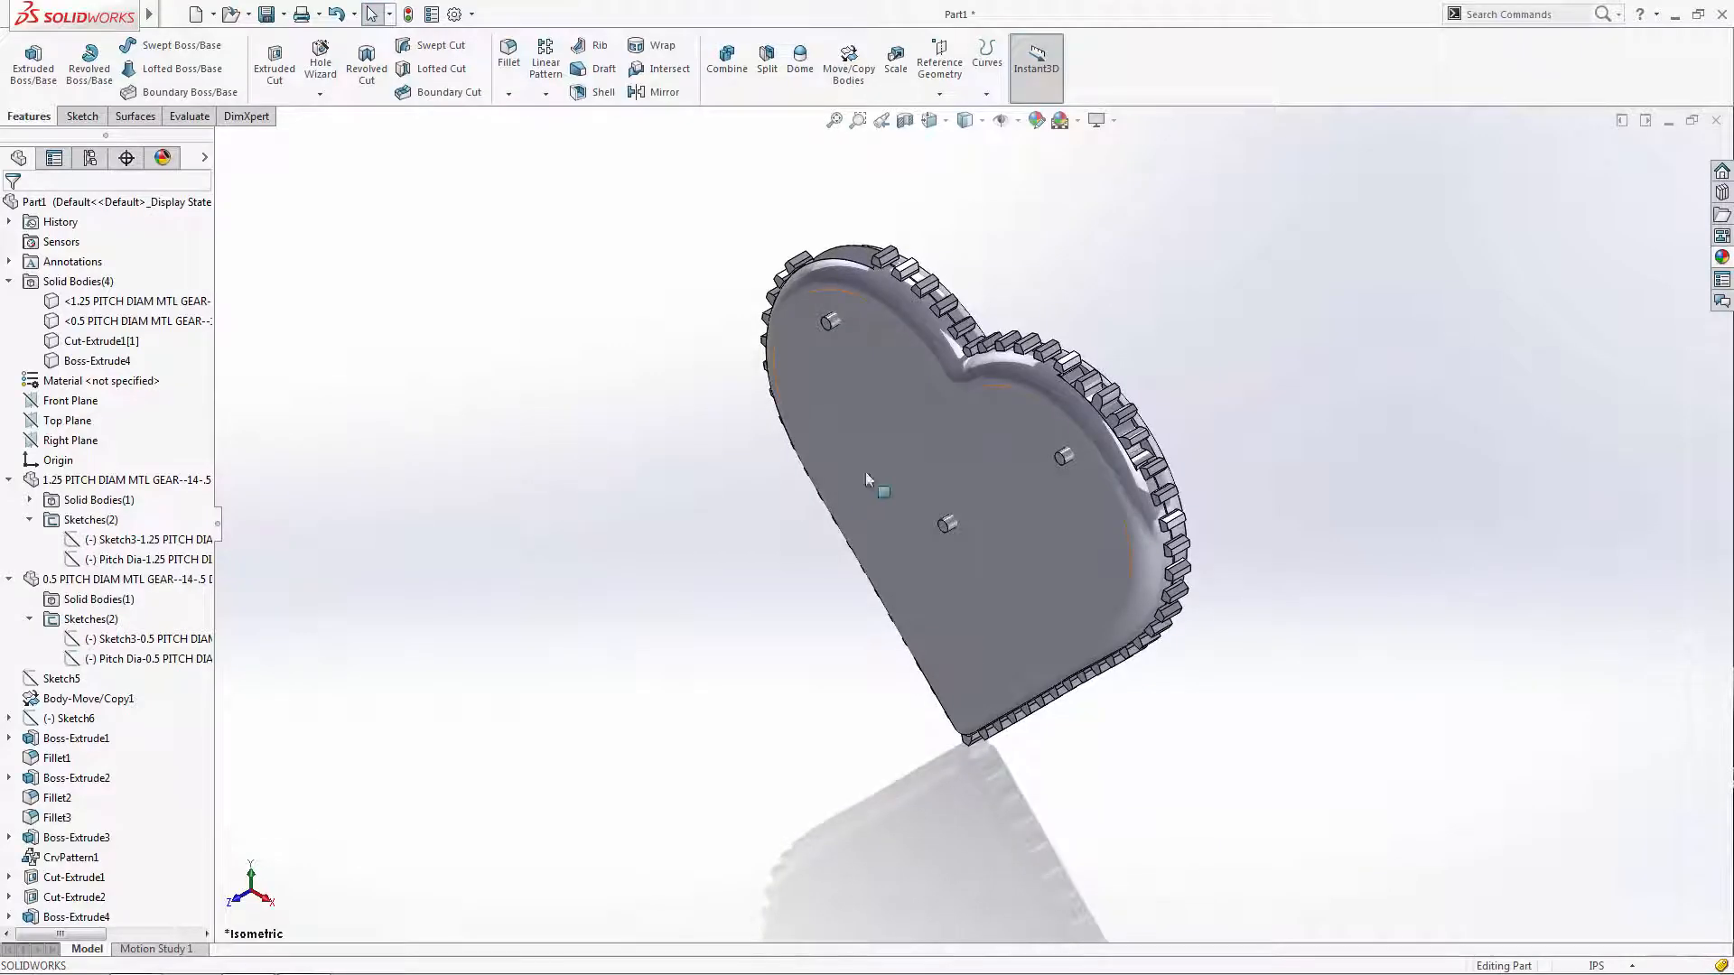
- Start a sketch on the smooth heart body's flat face and view it straight on
left_click(883, 453)
left_click(955, 403)
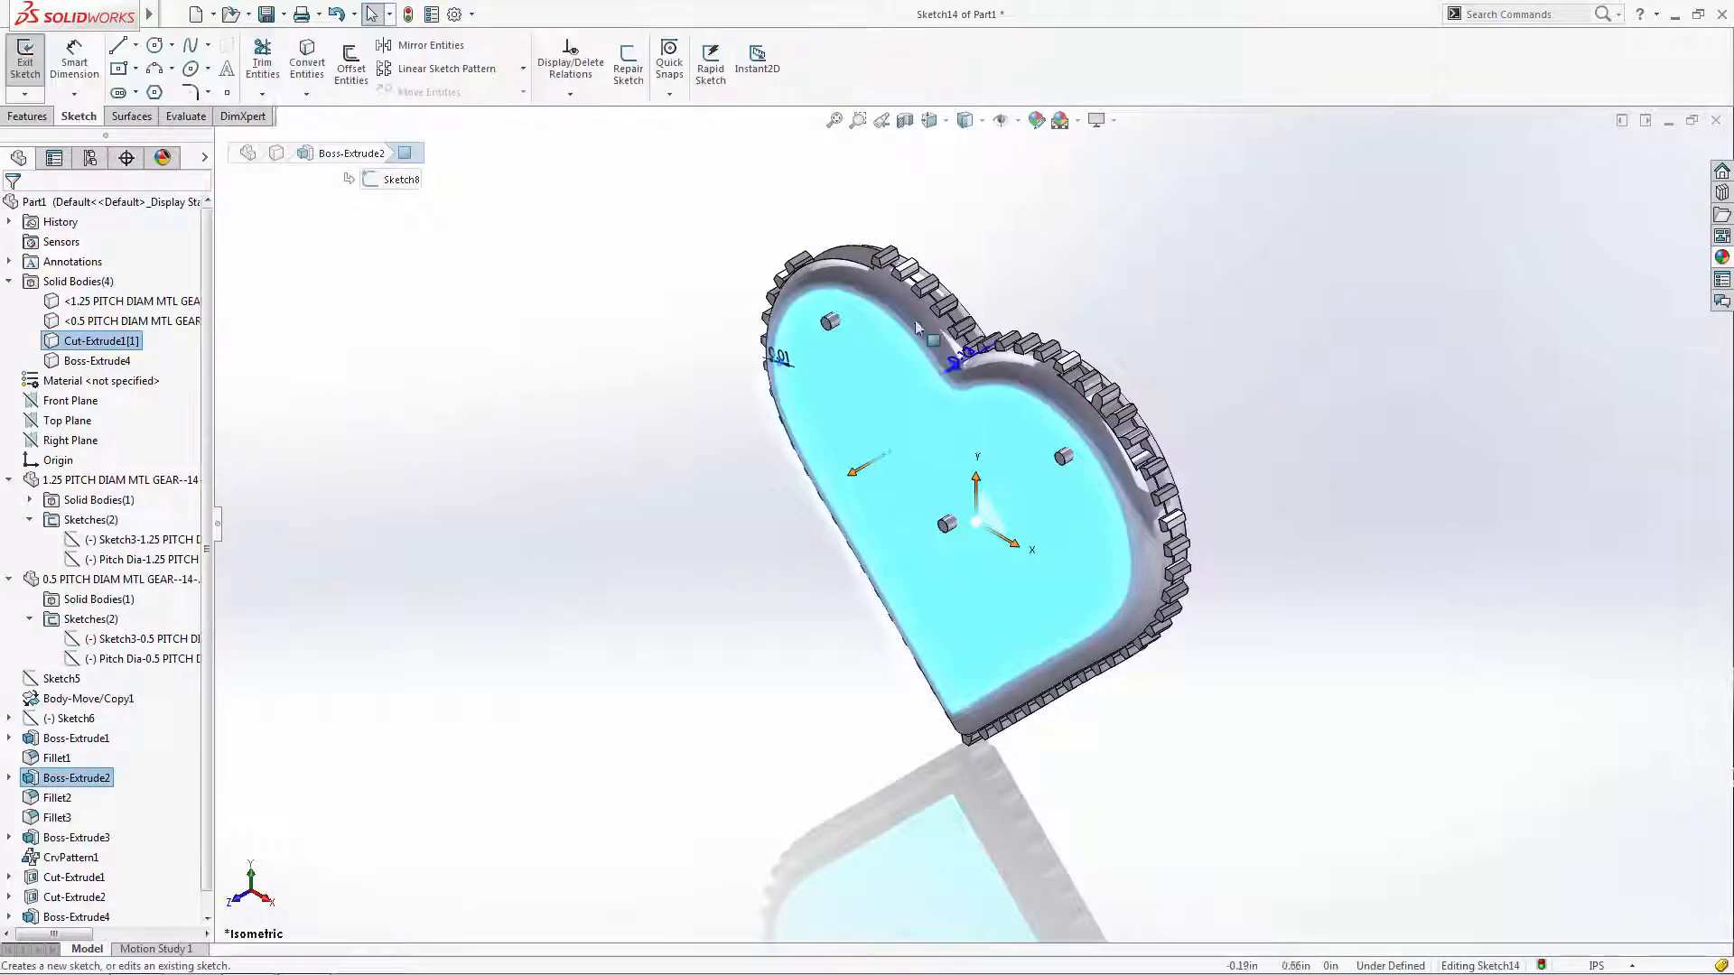
left_click(939, 130)
left_click(1027, 229)
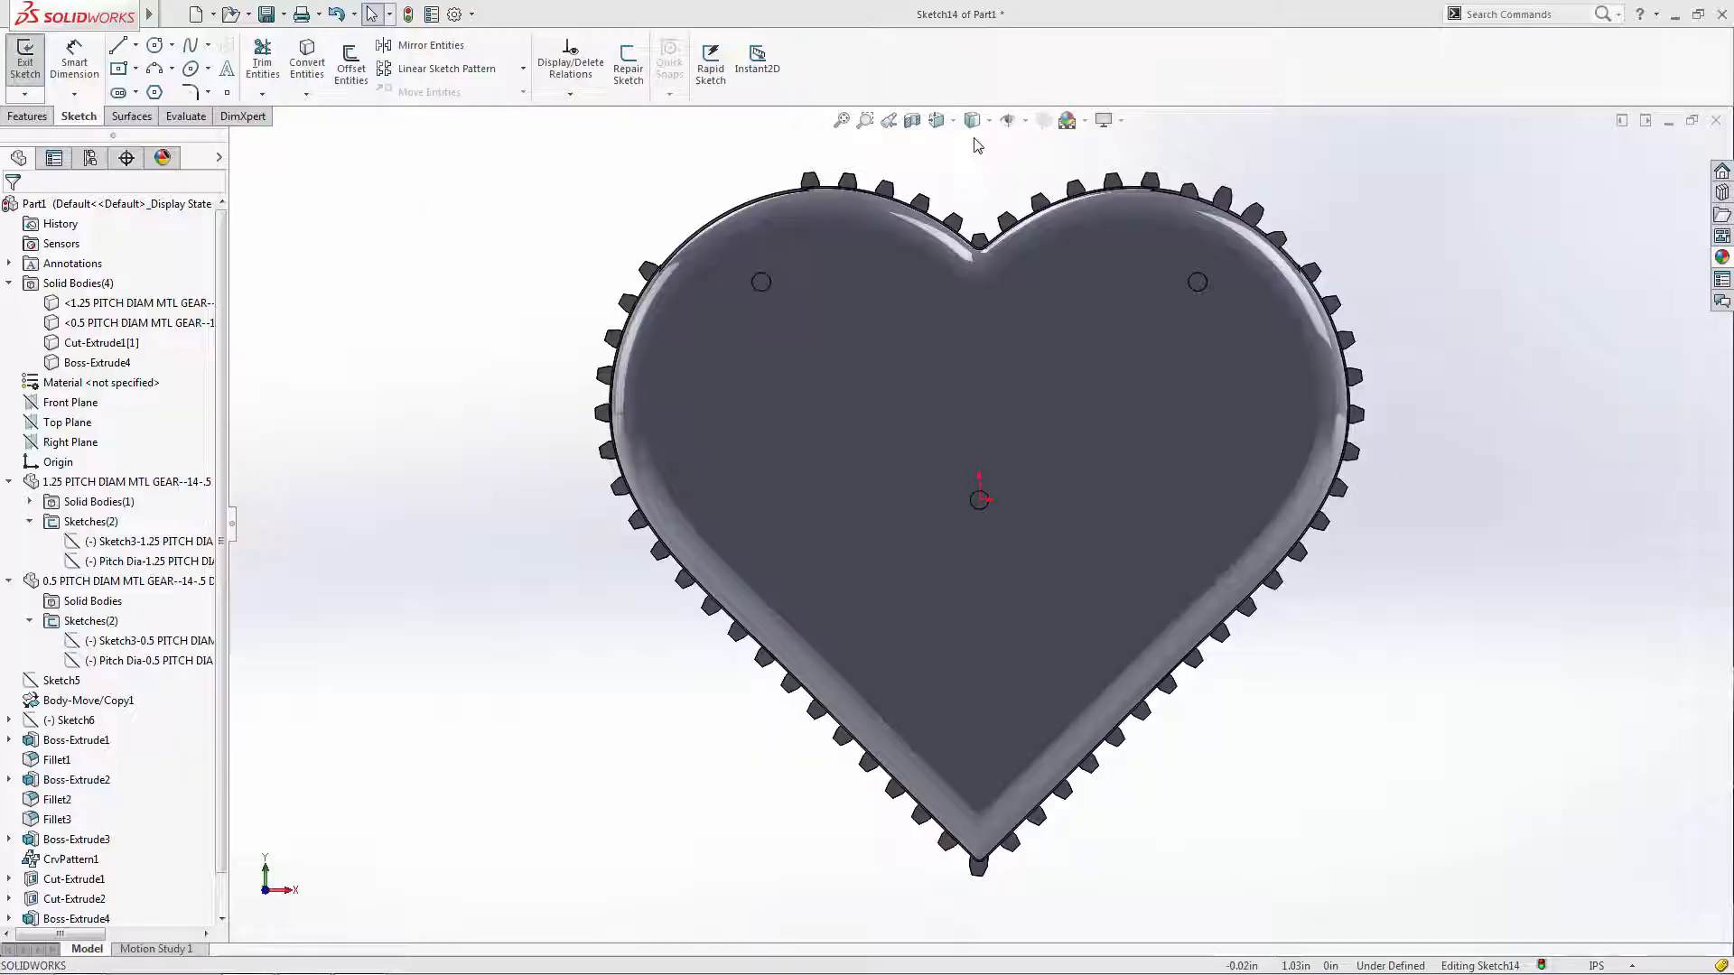
- Convert the outline of the smooth heart's flat face into sketch entities
left_click(307, 63)
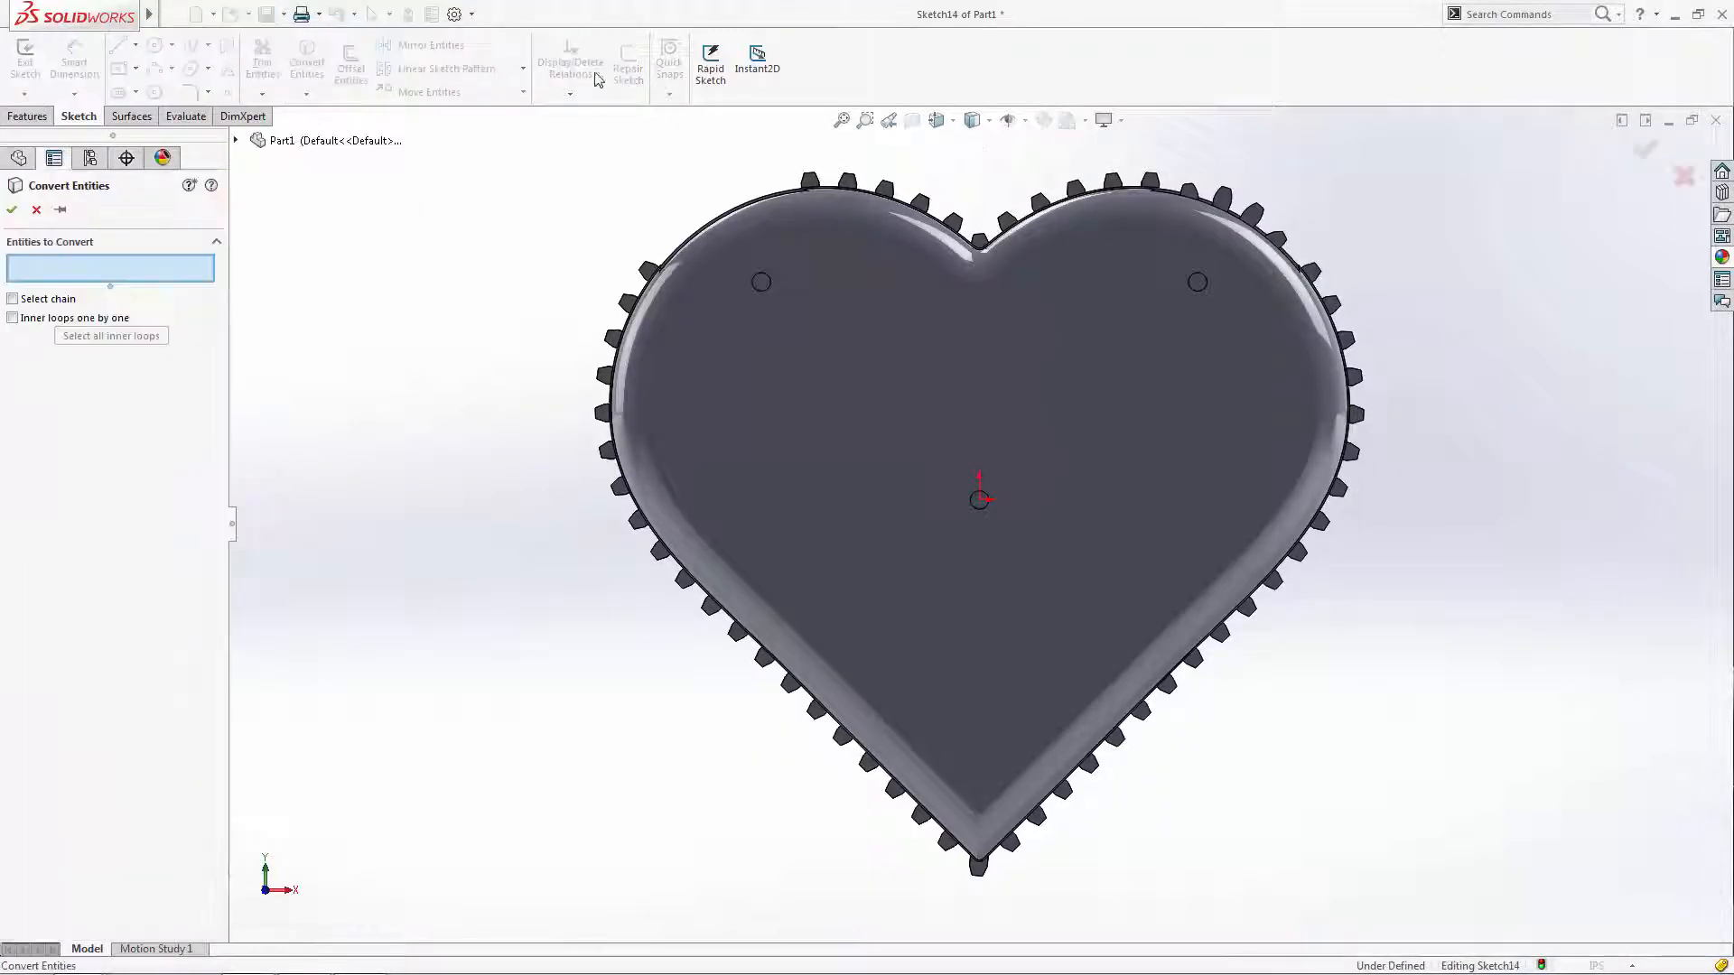
left_click(968, 372)
left_click(11, 210)
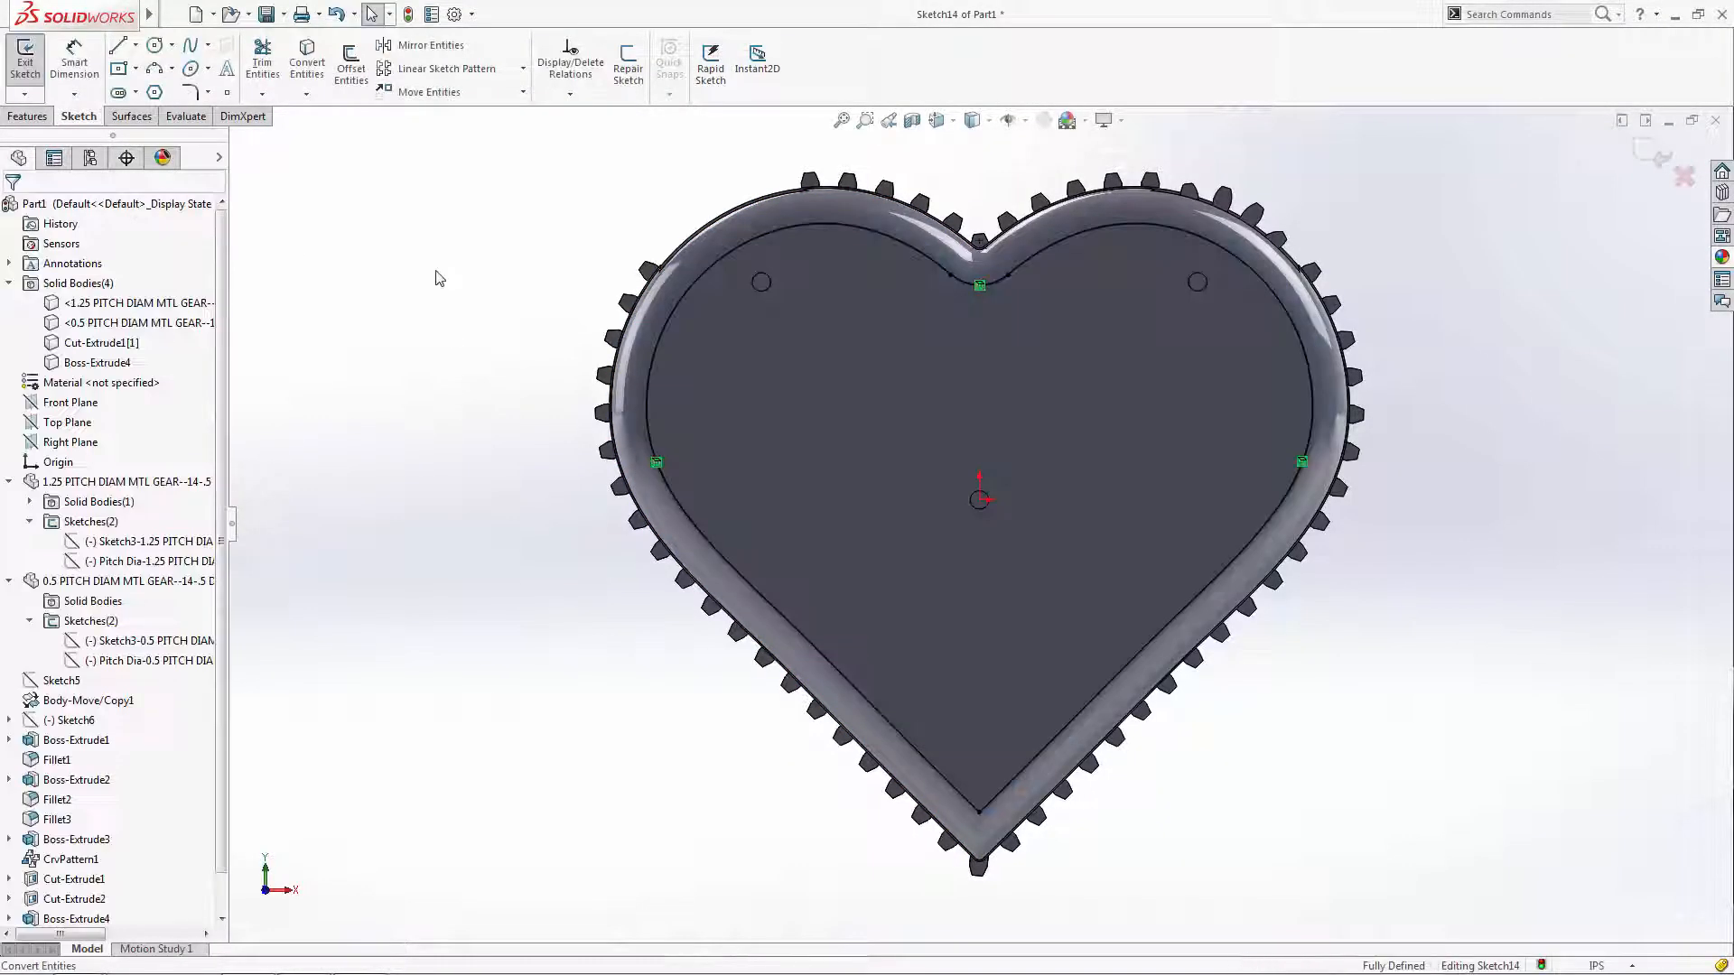
- Offset the circular edges of all three pins outward by 0.005 in
left_click(352, 63)
type("0.0")
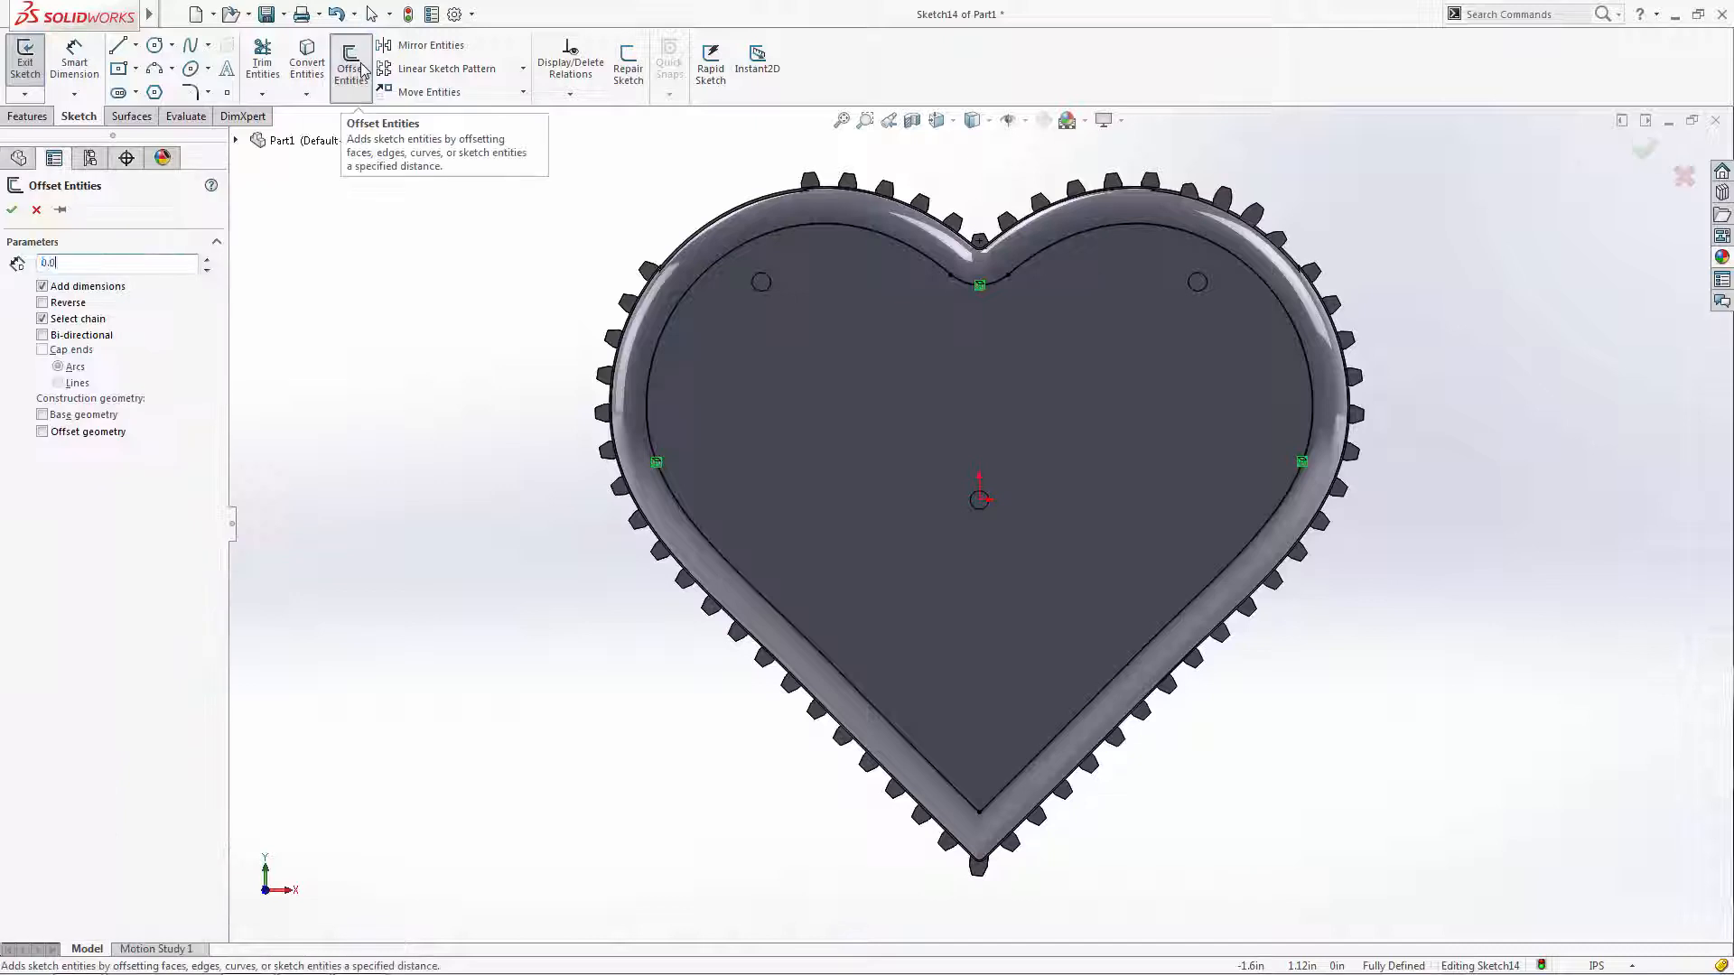
type("05")
left_click(762, 283)
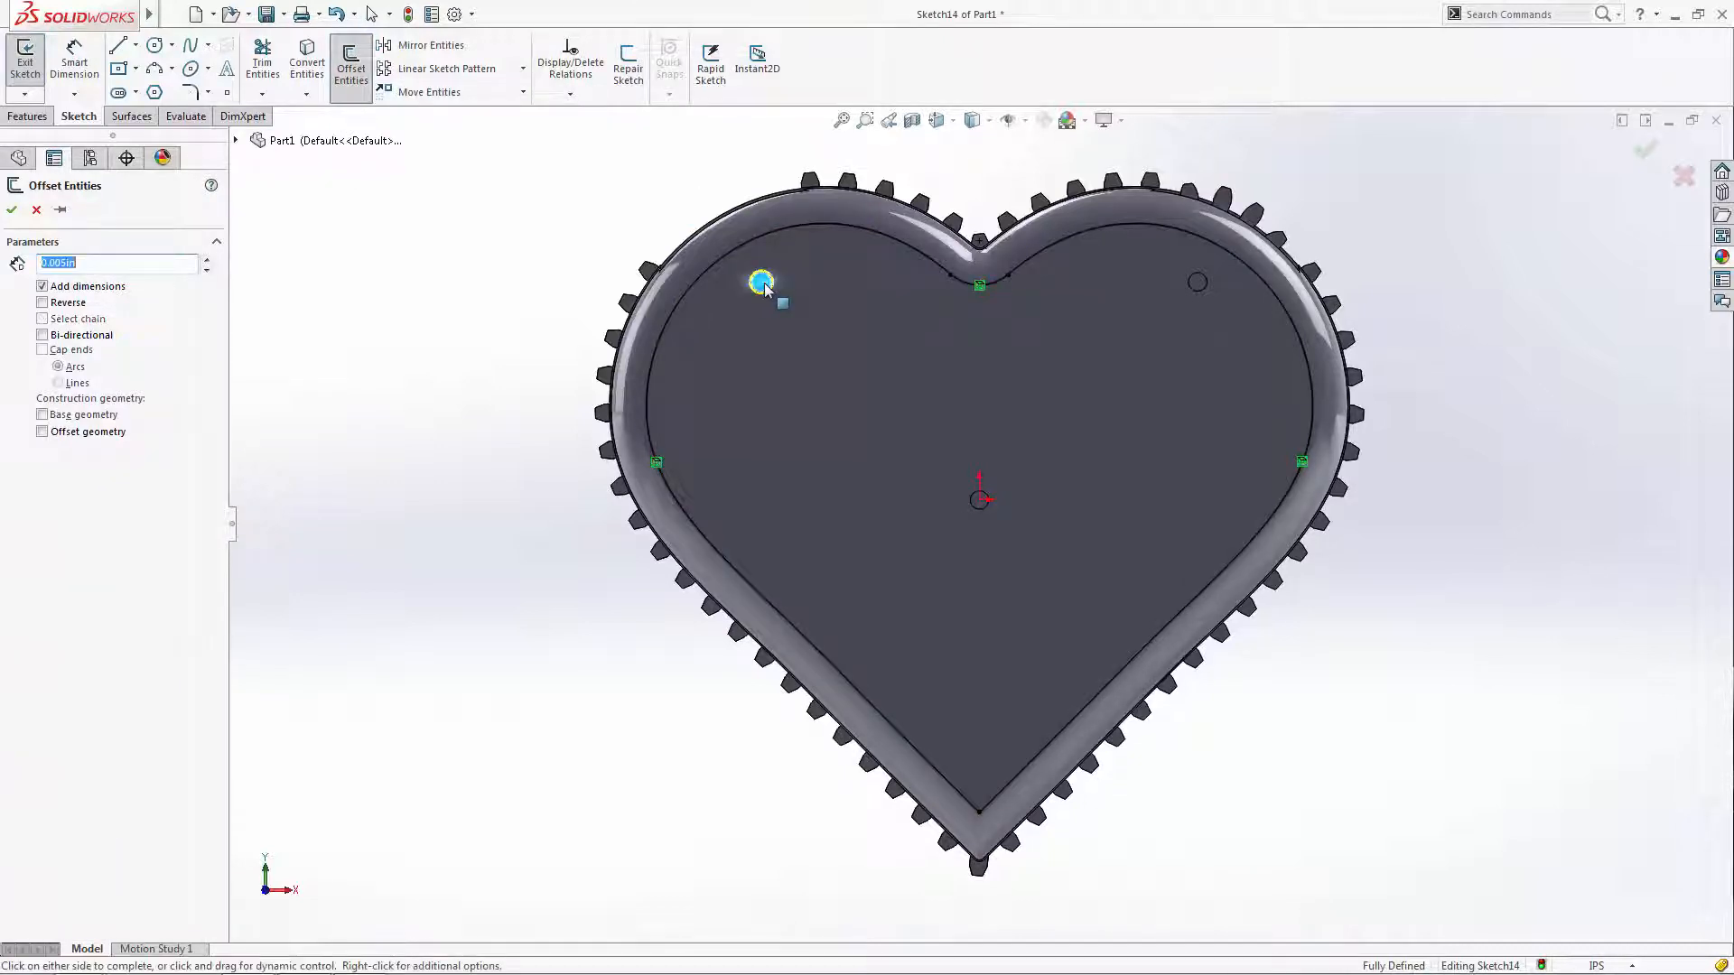
left_click(511, 345)
key("Return")
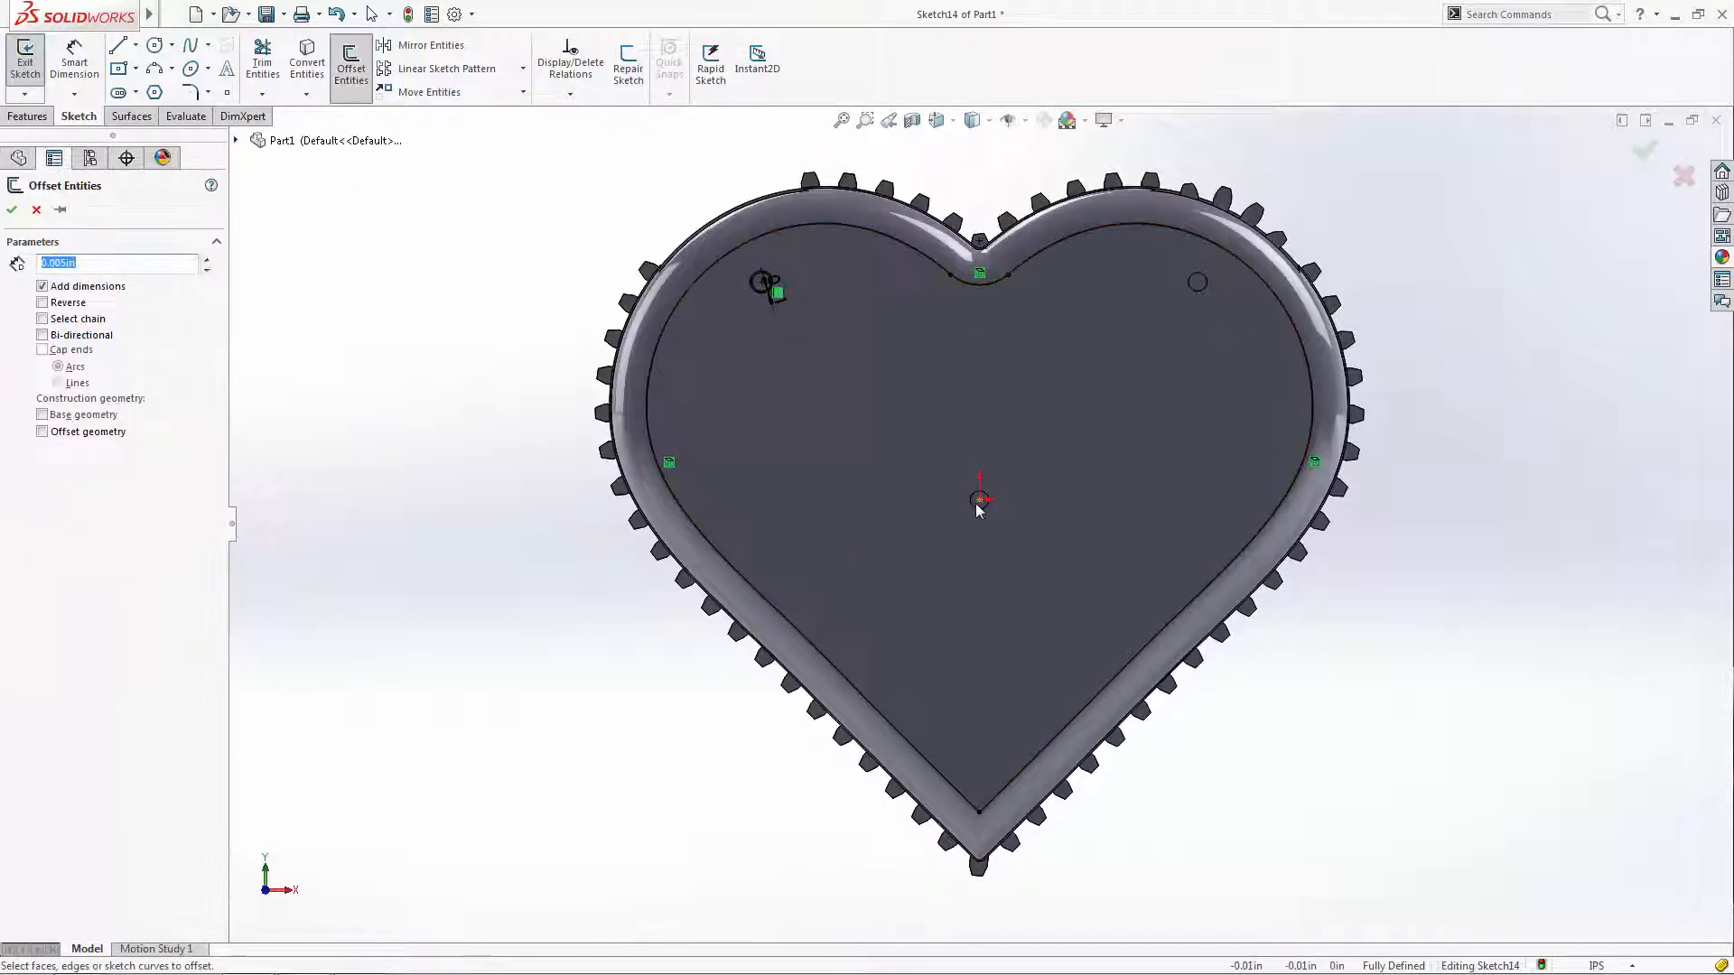
left_click(980, 503)
left_click(1076, 402)
key("Return")
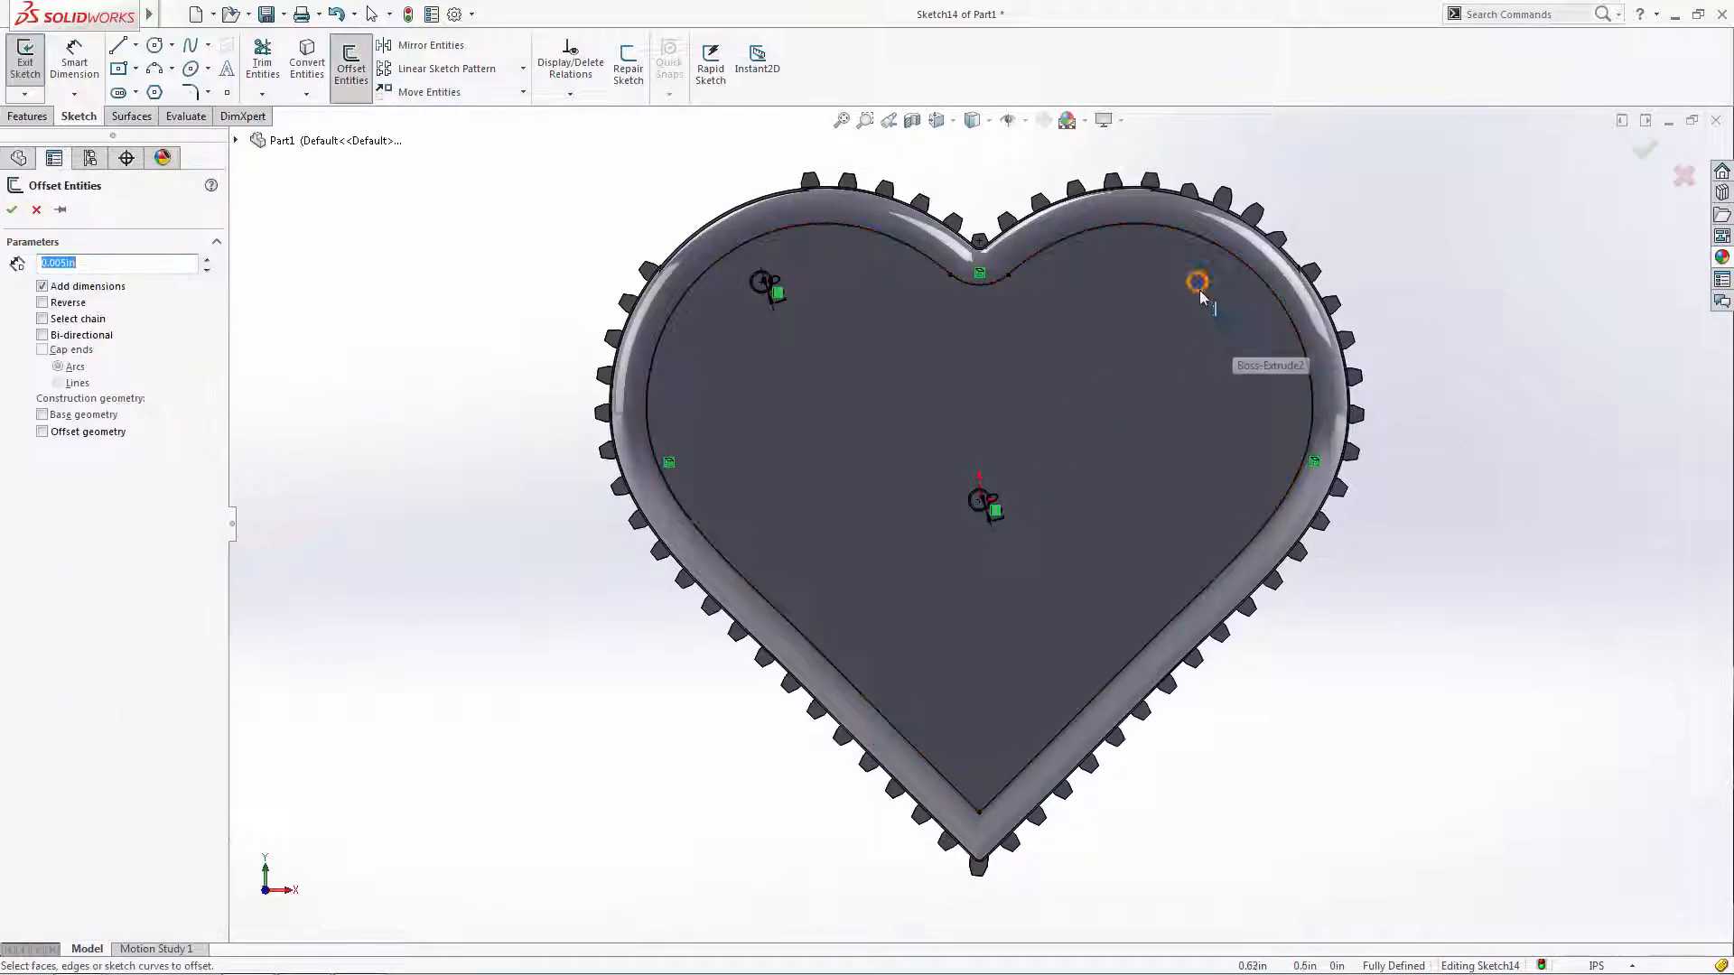
left_click(1198, 284)
left_click(1479, 240)
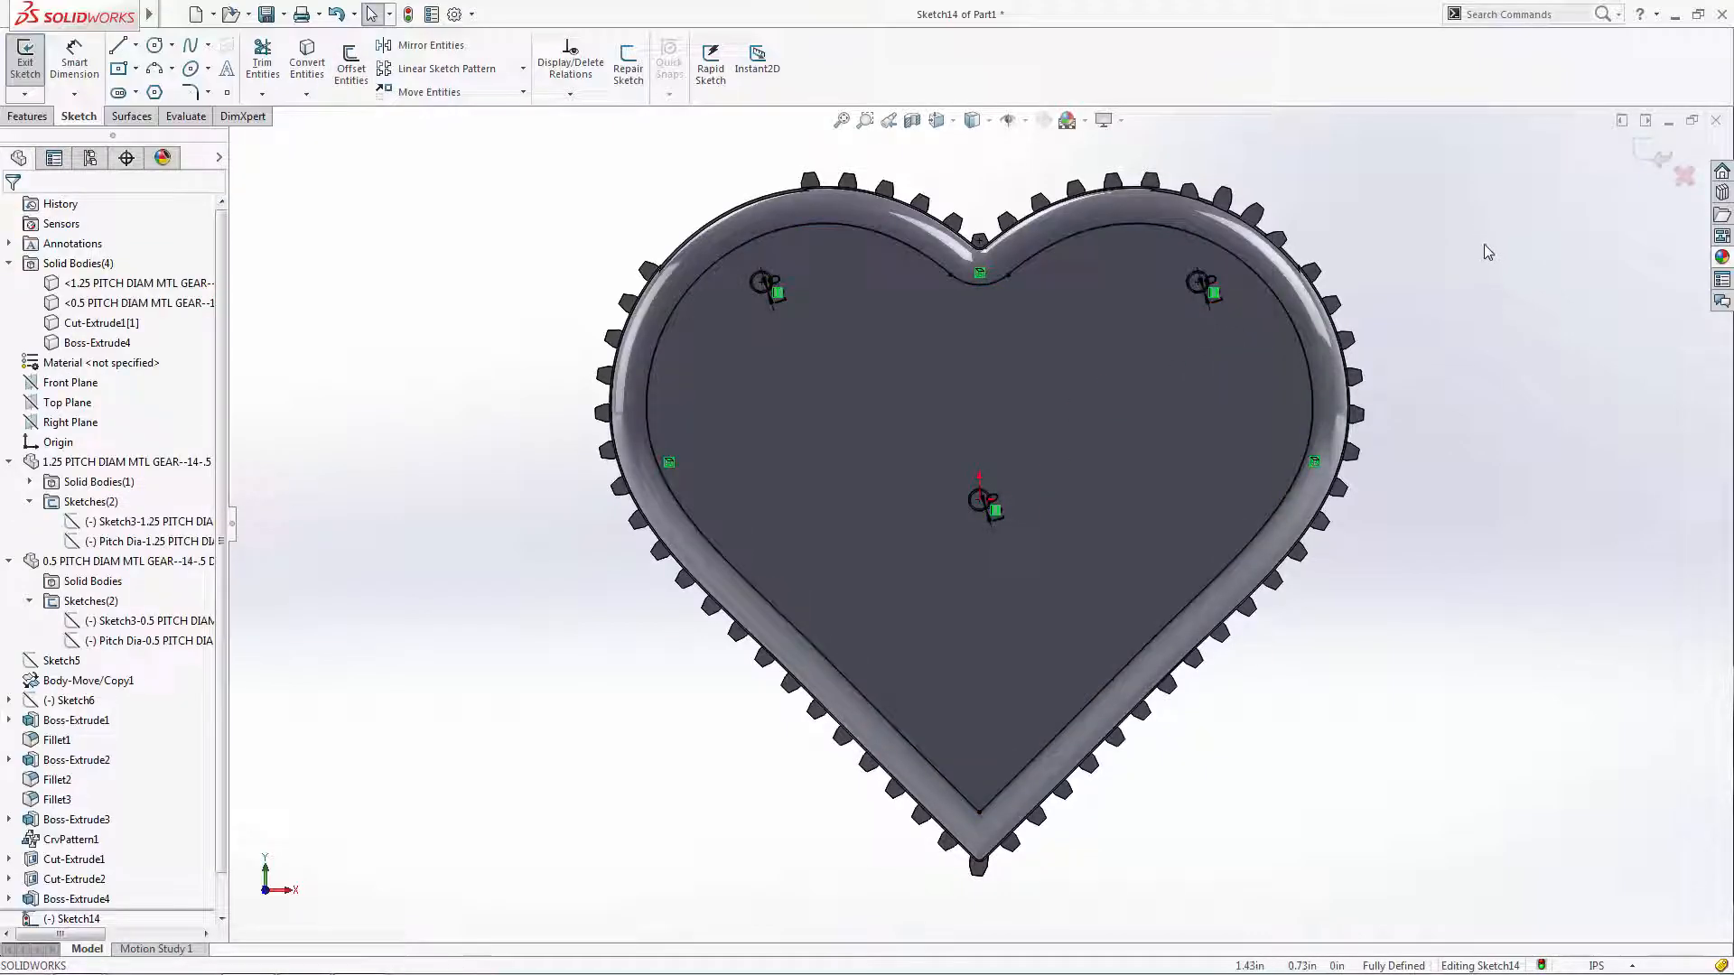
- Show the model with hidden lines visible and sketch a circle concentric with the small gear's pin, just outside its hub
left_click(973, 120)
left_click(972, 221)
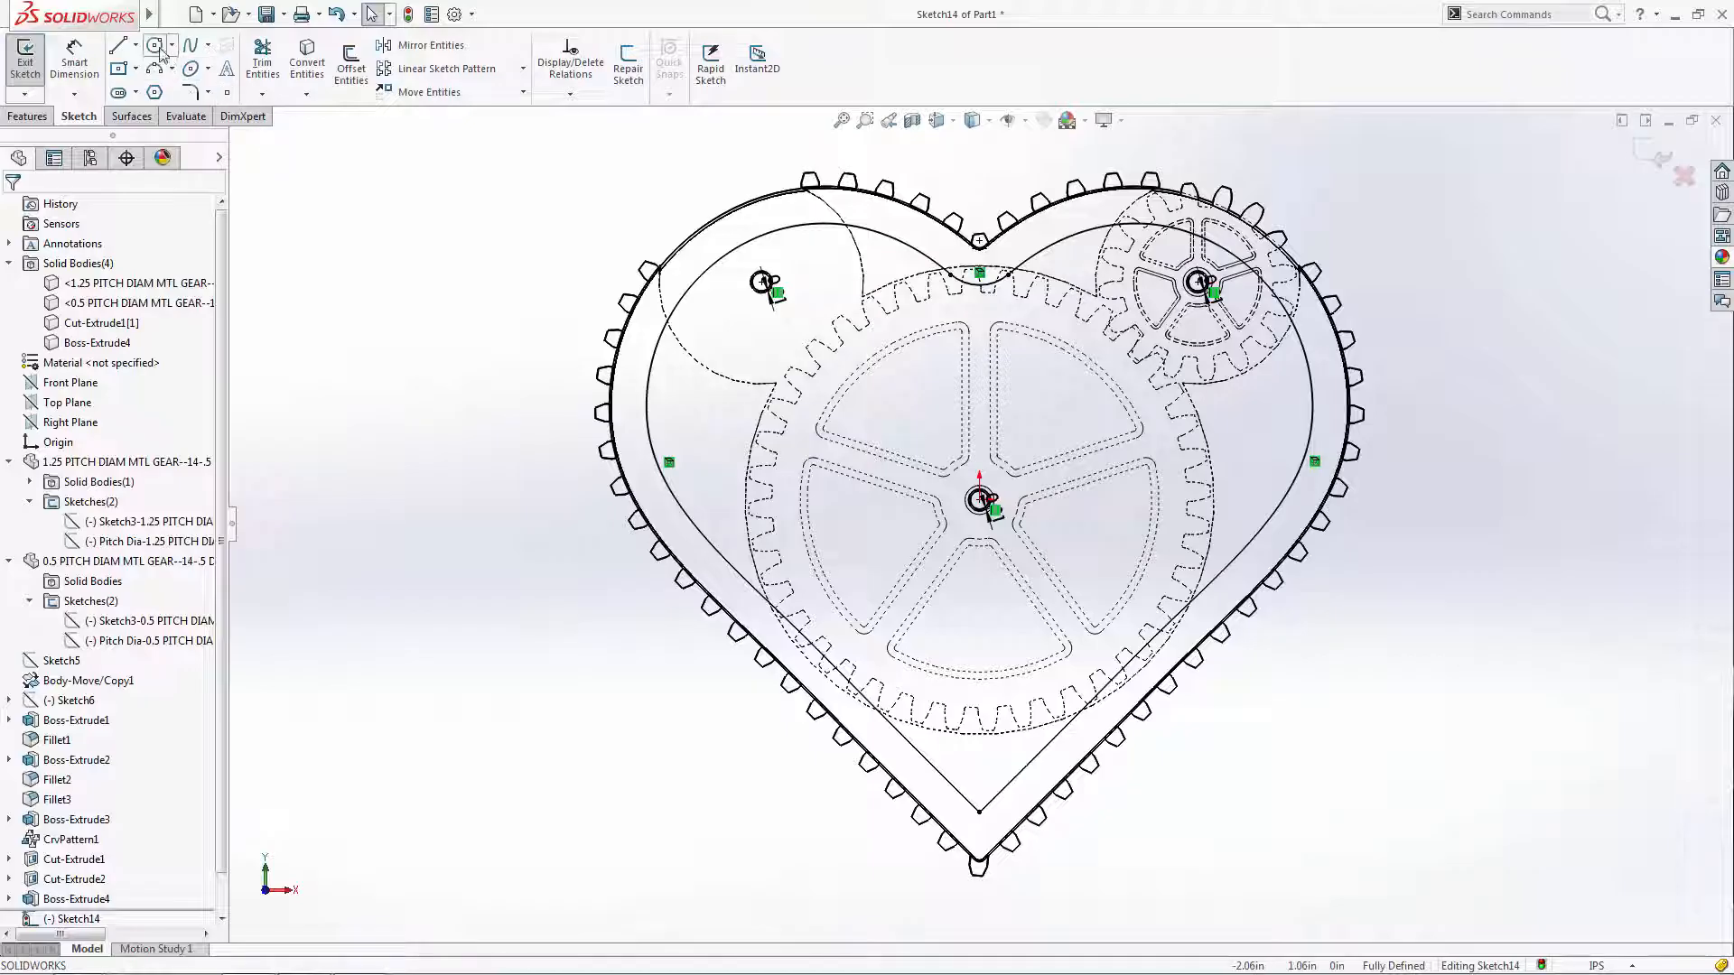
left_click(155, 46)
scroll(1219, 243, "down", 5)
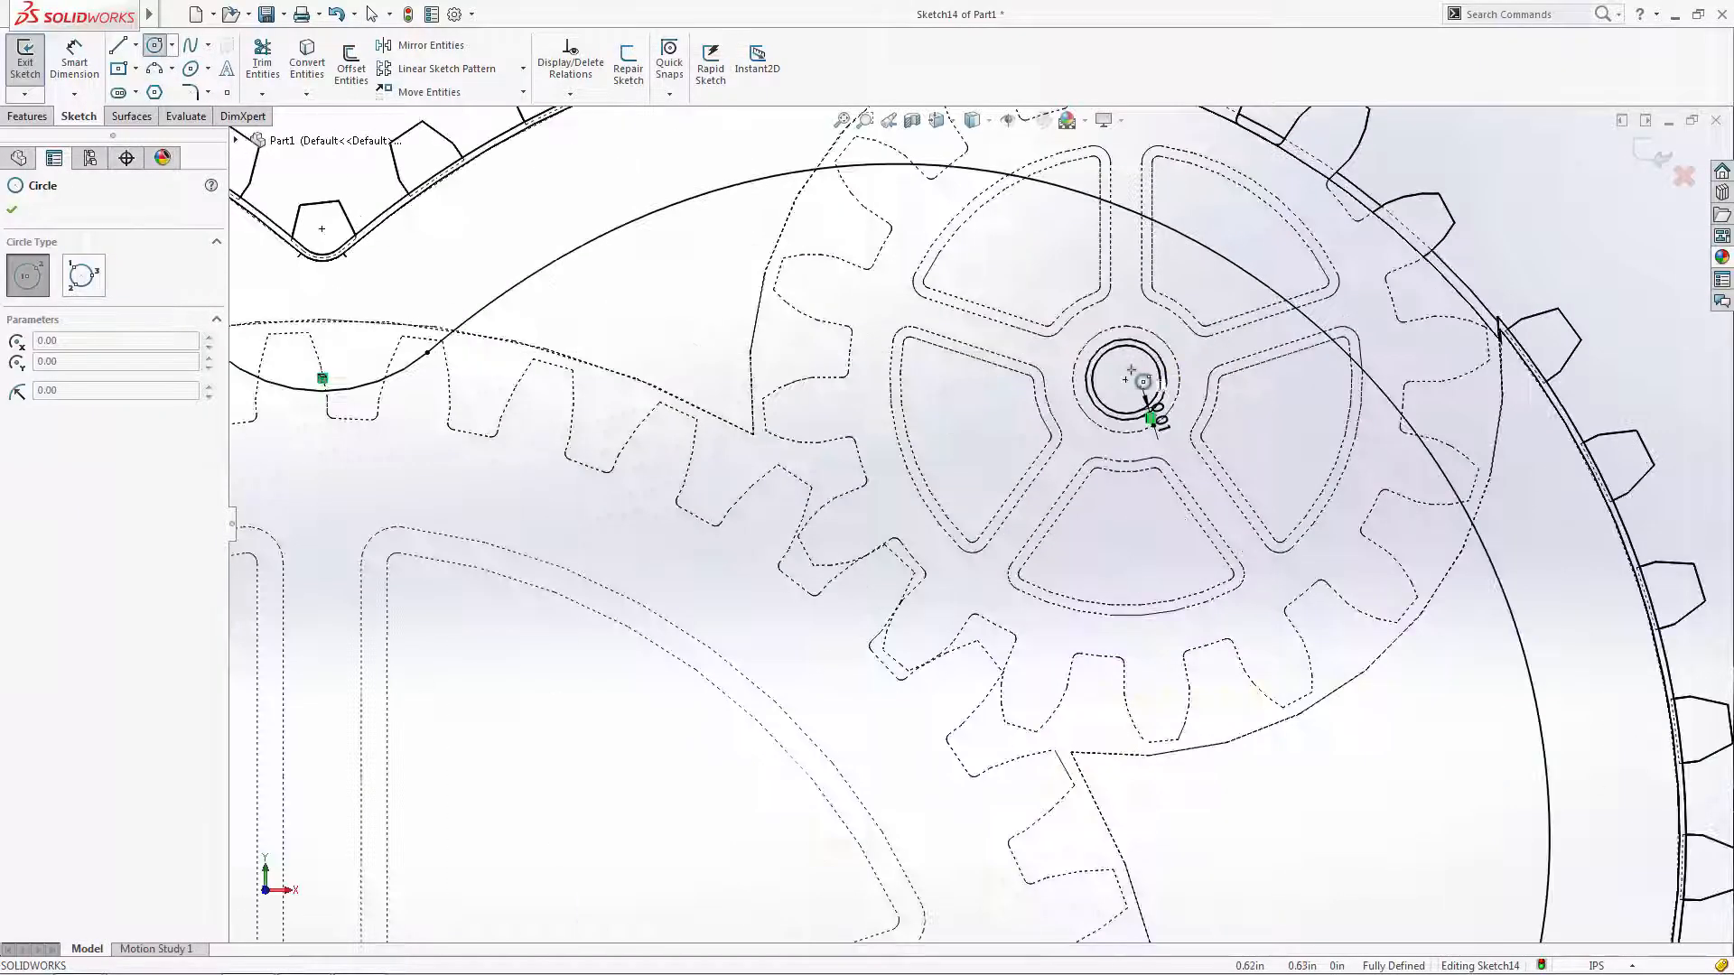
left_click(1127, 379)
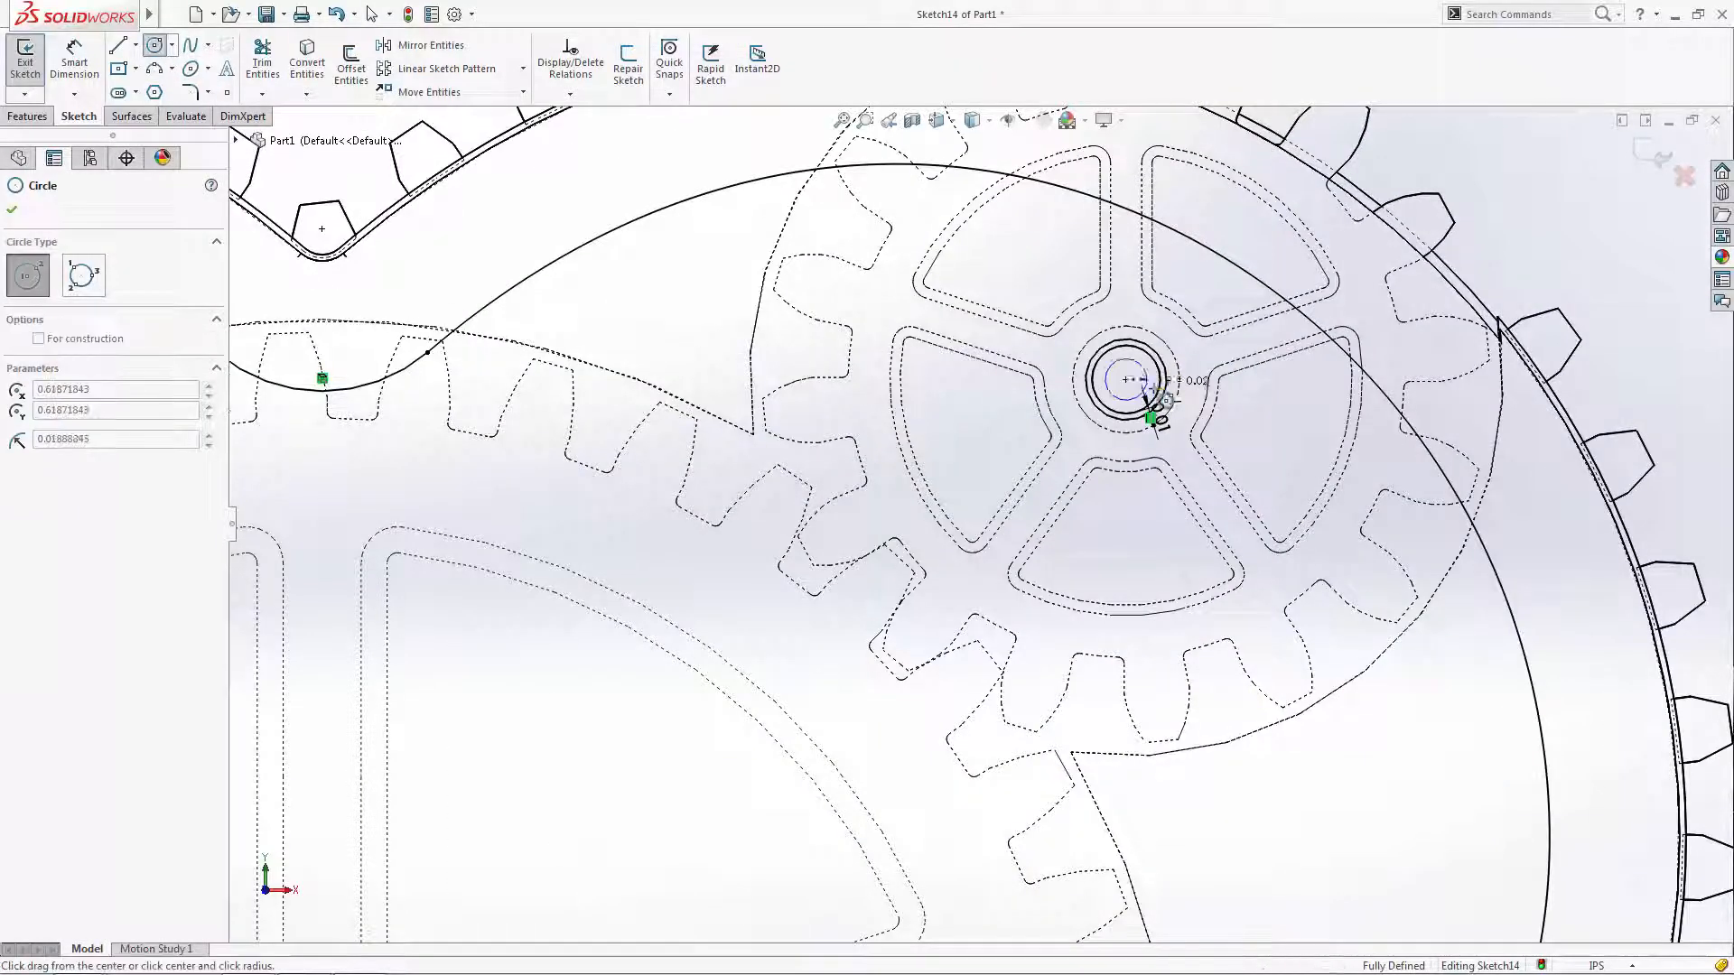
left_click(1208, 381)
key("Escape")
- Sketch a circle of about 0.11 in radius centred on the origin, reaching the inner ends of the large gear's spoke openings
scroll(1238, 414, "up", 6)
scroll(852, 689, "down", 5)
key("Return")
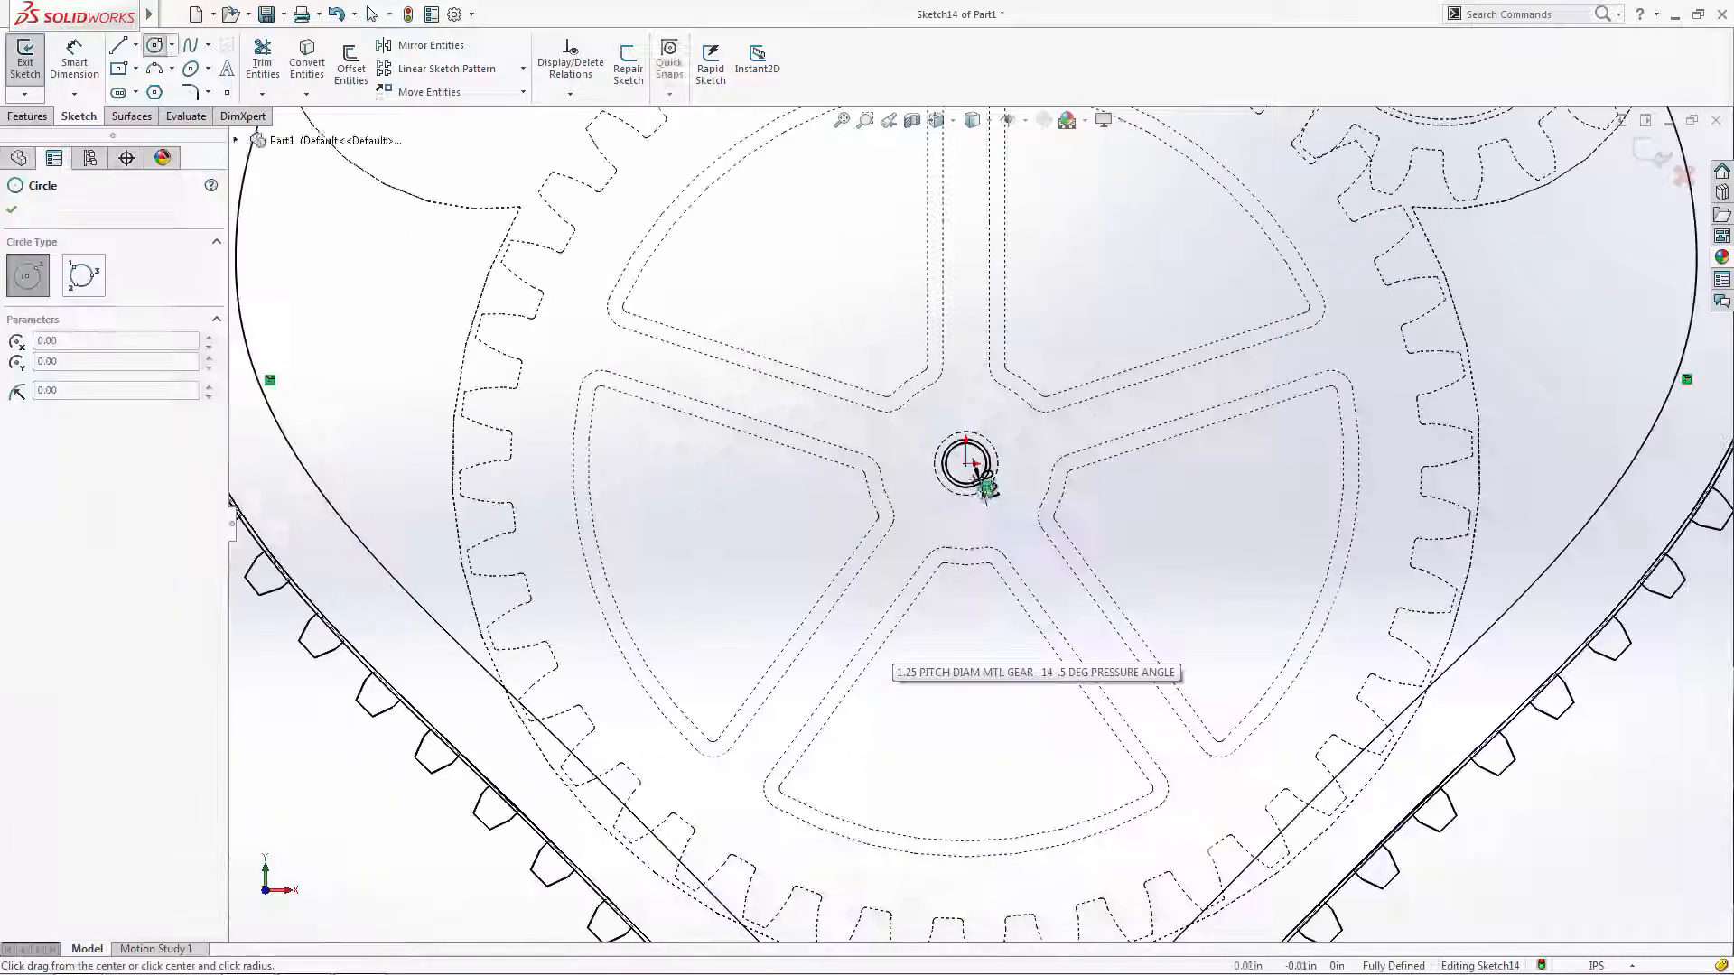
scroll(986, 488, "down", 3)
left_click(927, 467)
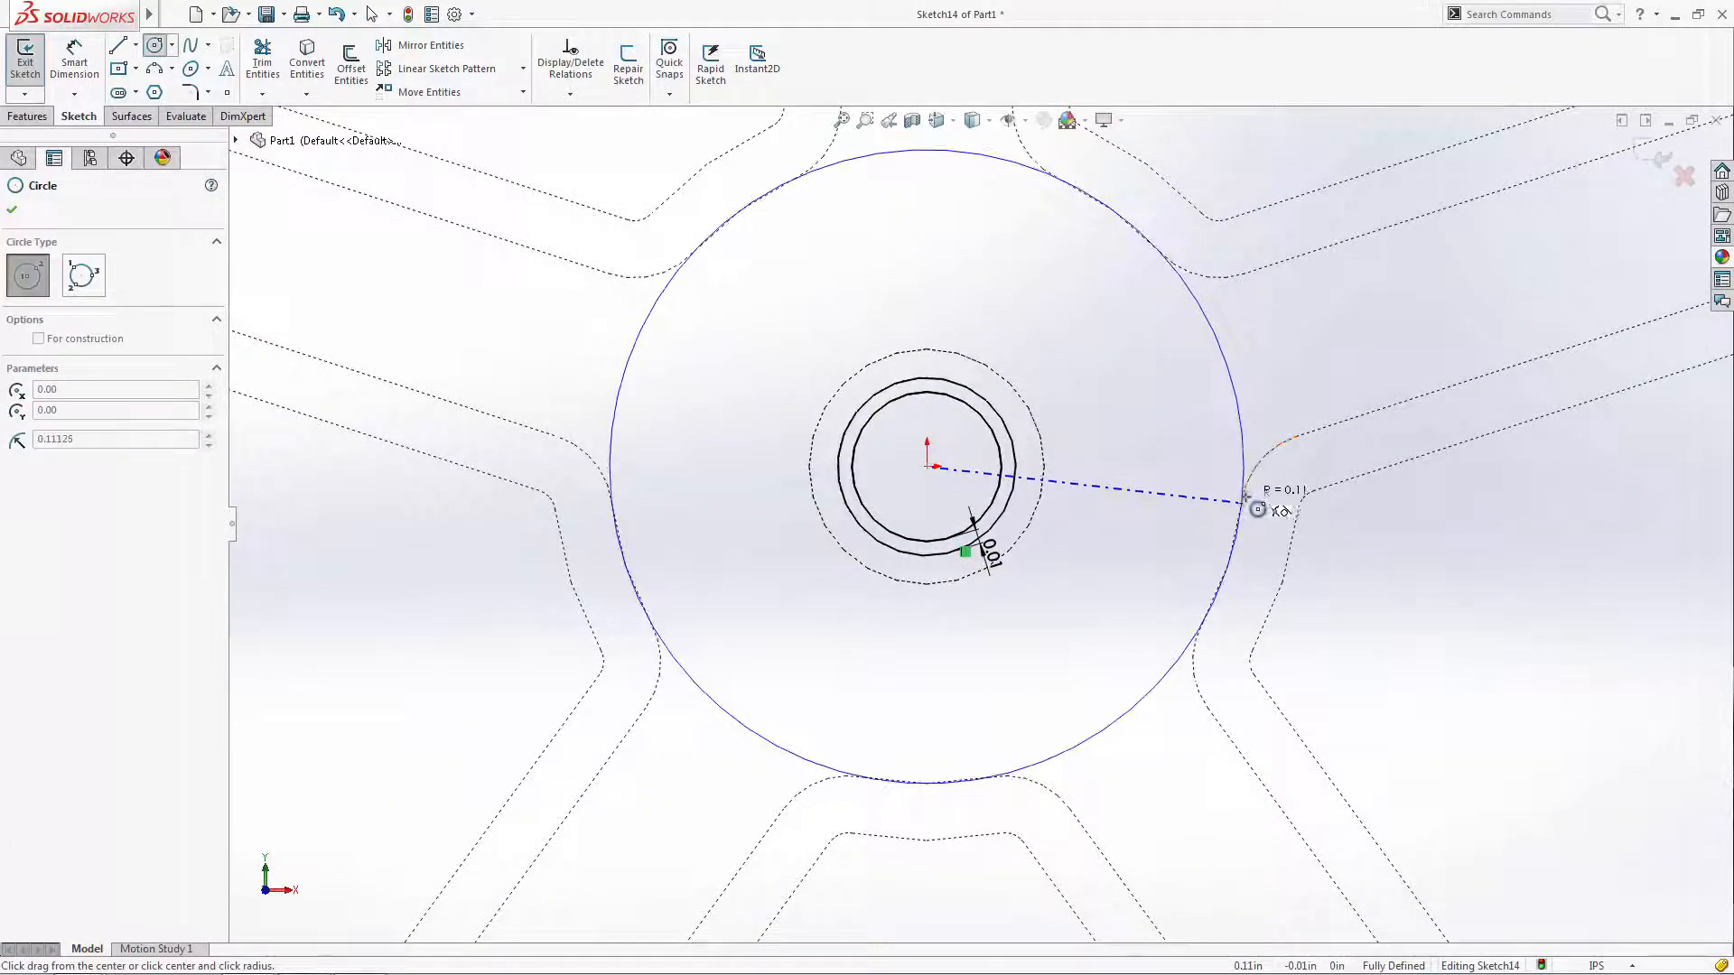
left_click(1242, 503)
key("Escape")
- Sketch two concentric circles on the upper-left pin, the inner about 0.09 in radius and the outer just short of the pocket edge
scroll(1310, 535, "up", 6)
key("Return")
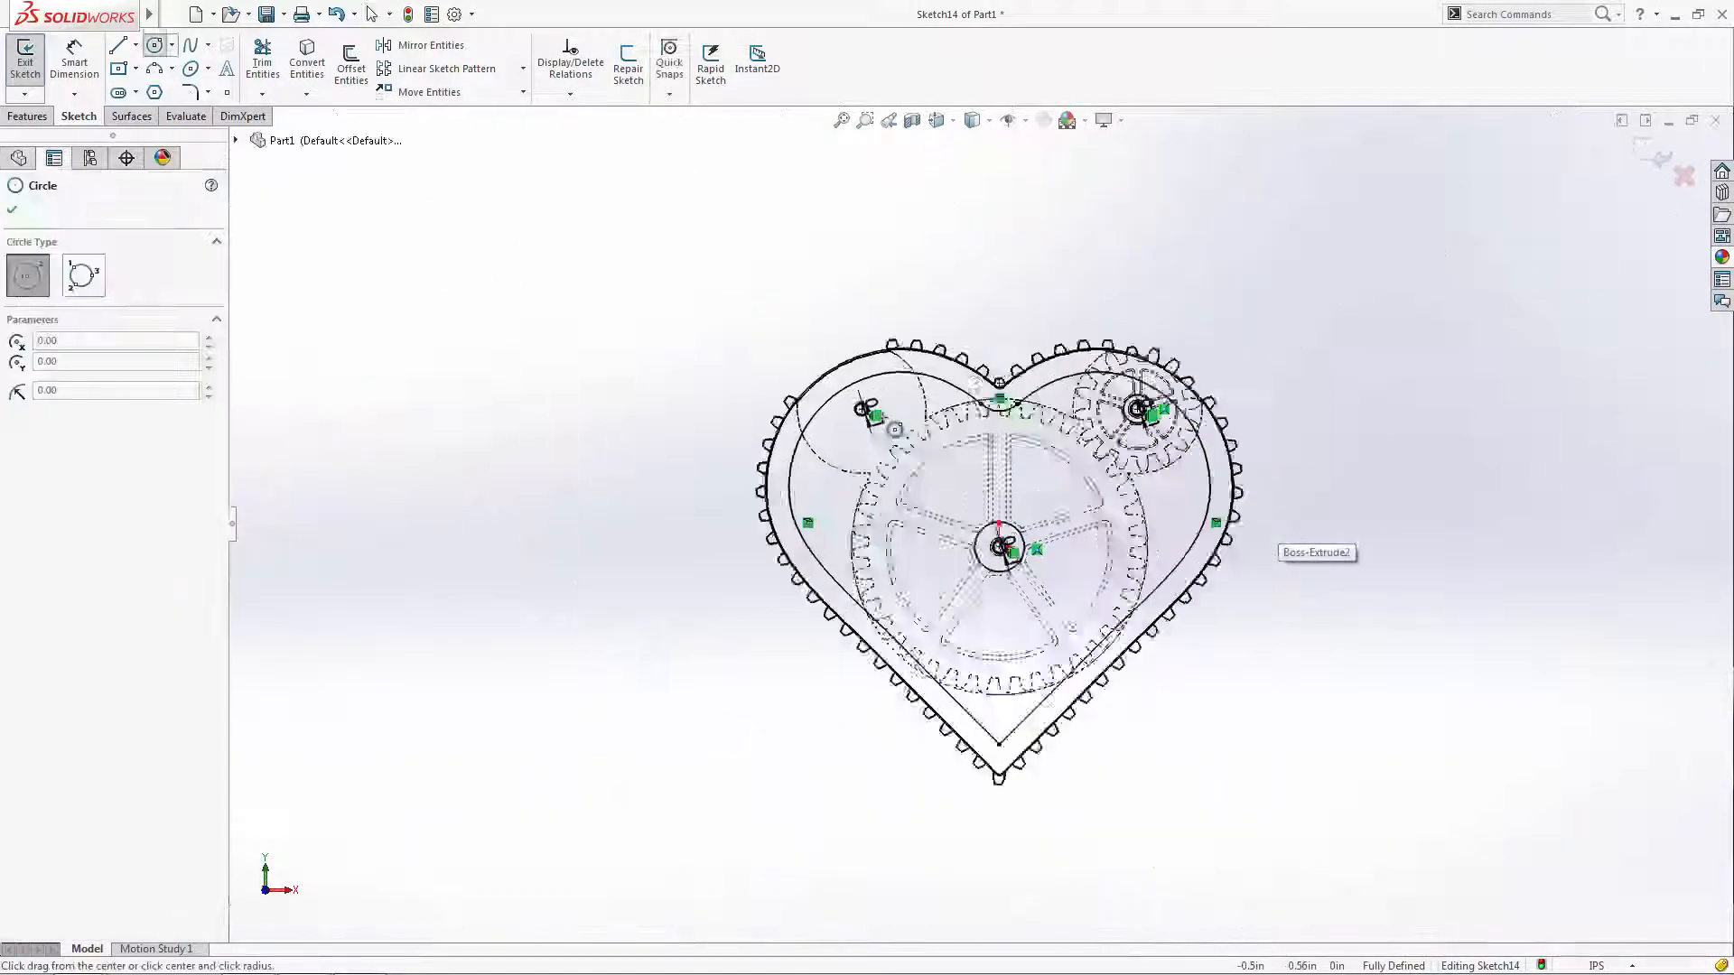
scroll(863, 416, "down", 6)
scroll(722, 443, "down", 3)
left_click(715, 437)
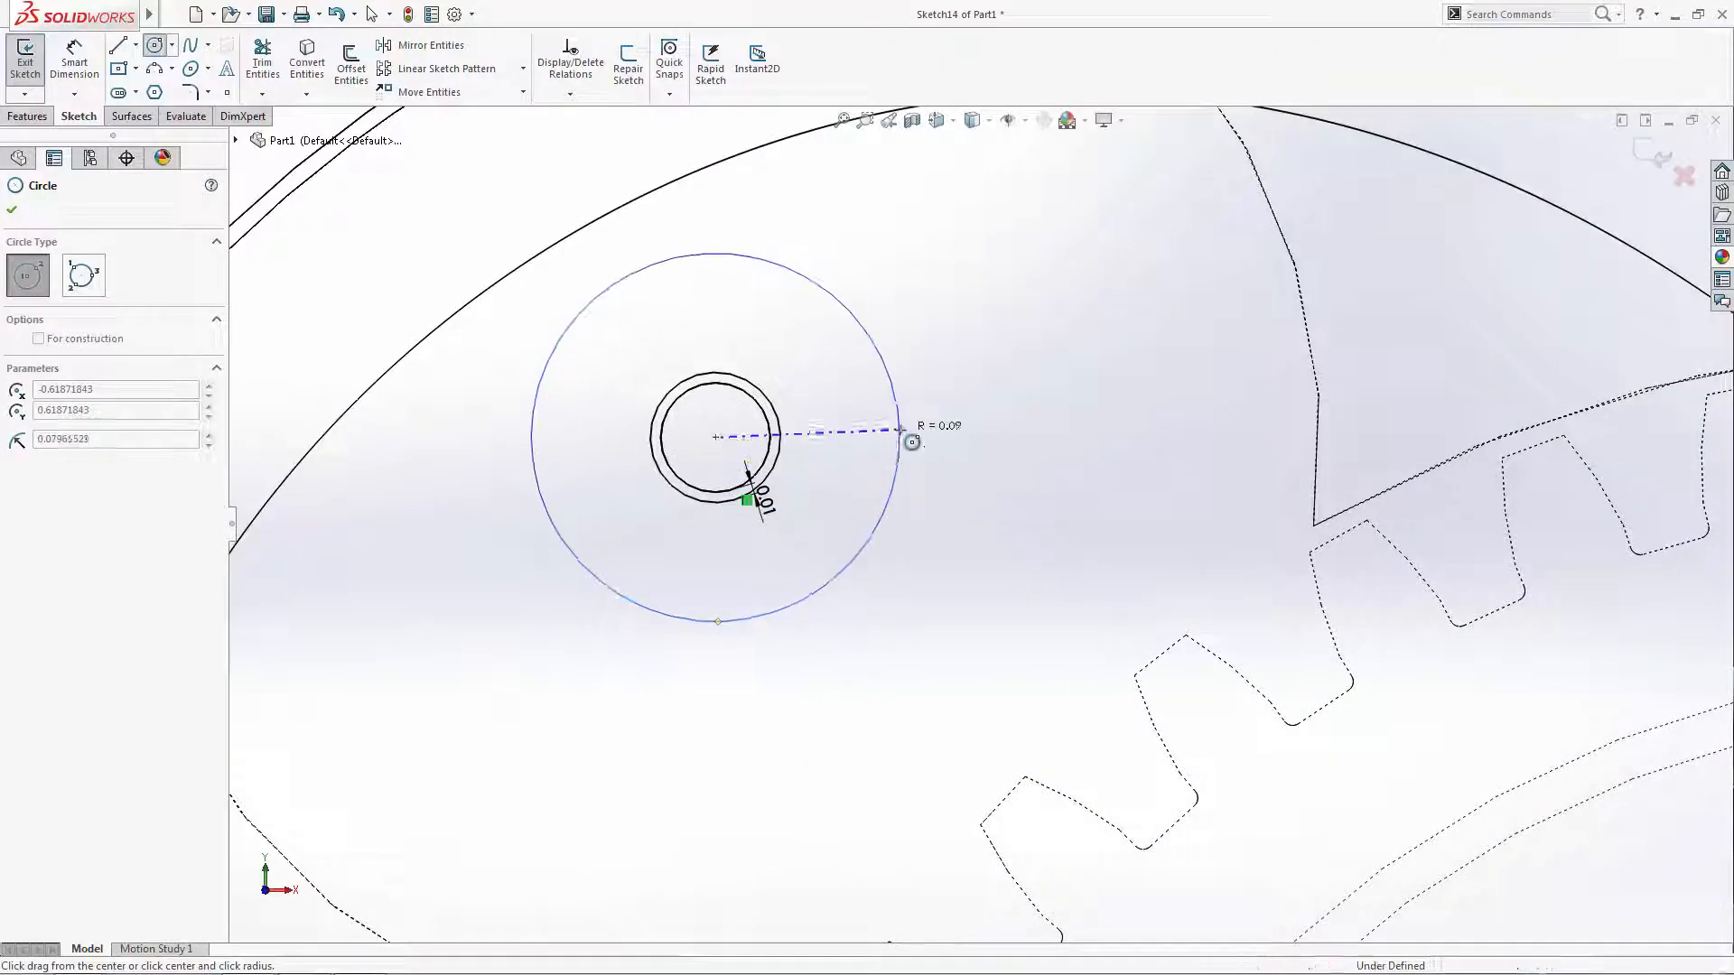
left_click(900, 437)
left_click(715, 437)
left_click(1197, 389)
key("Escape")
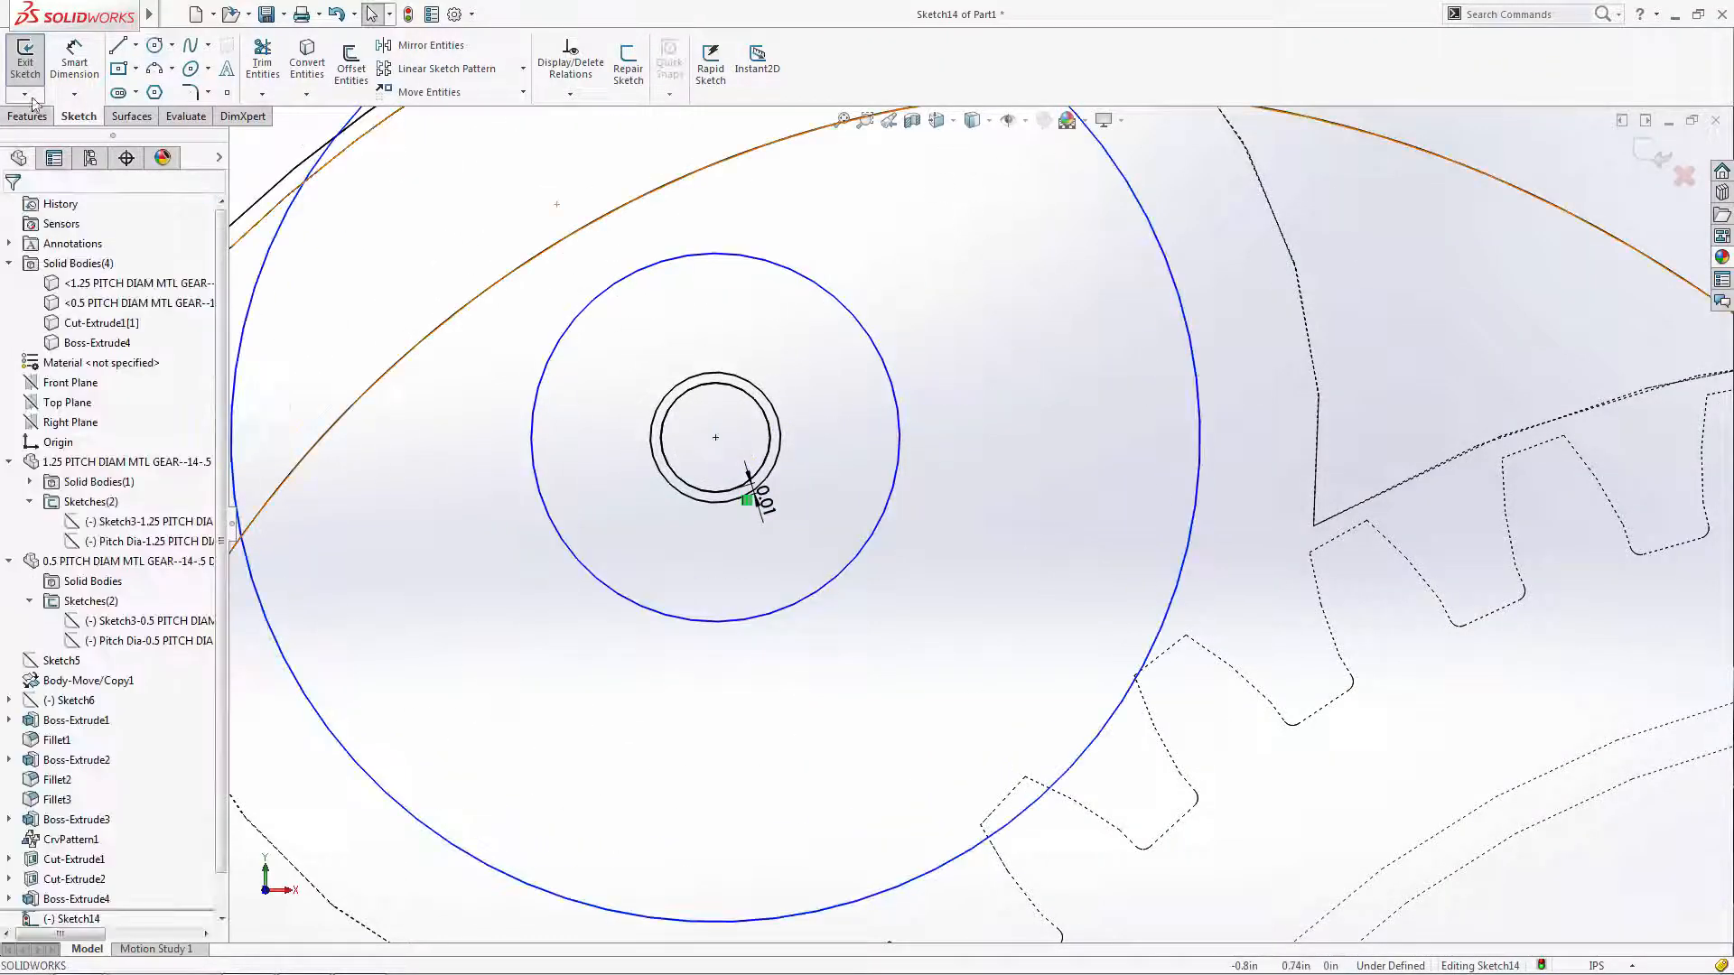
- Dimension the gap between the larger upper-left circle and the gear pocket edge to 0.04 in
left_click(1183, 301)
left_click(1302, 304)
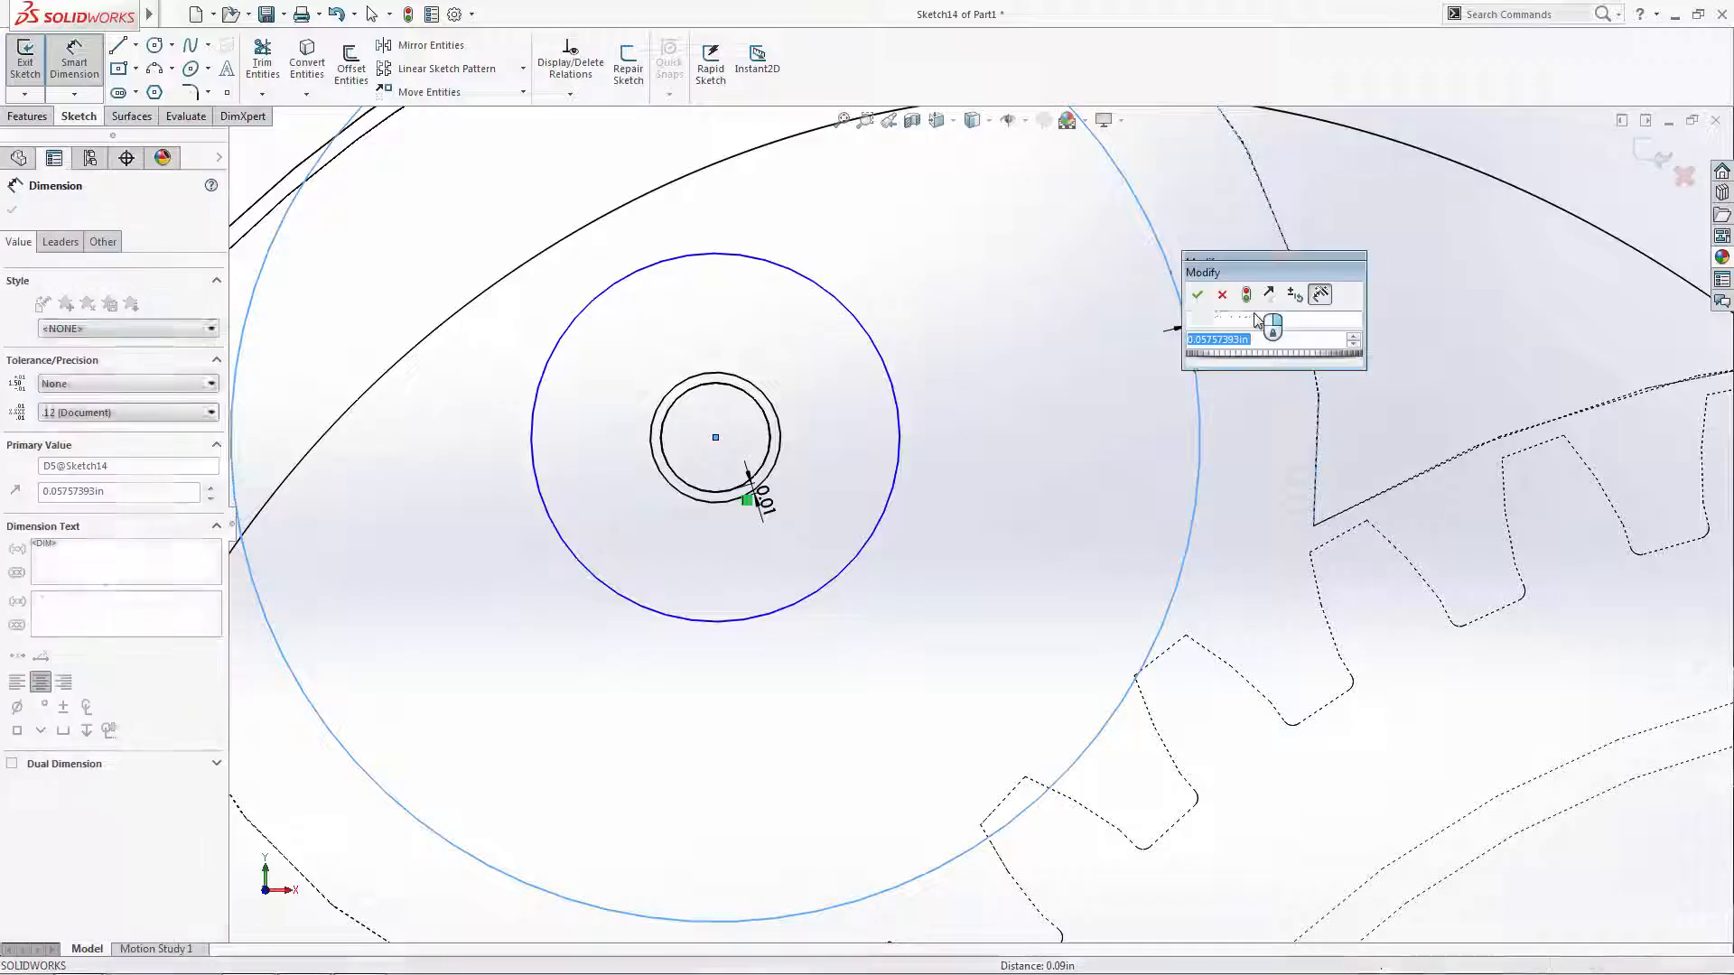
type("0.04")
key("Return")
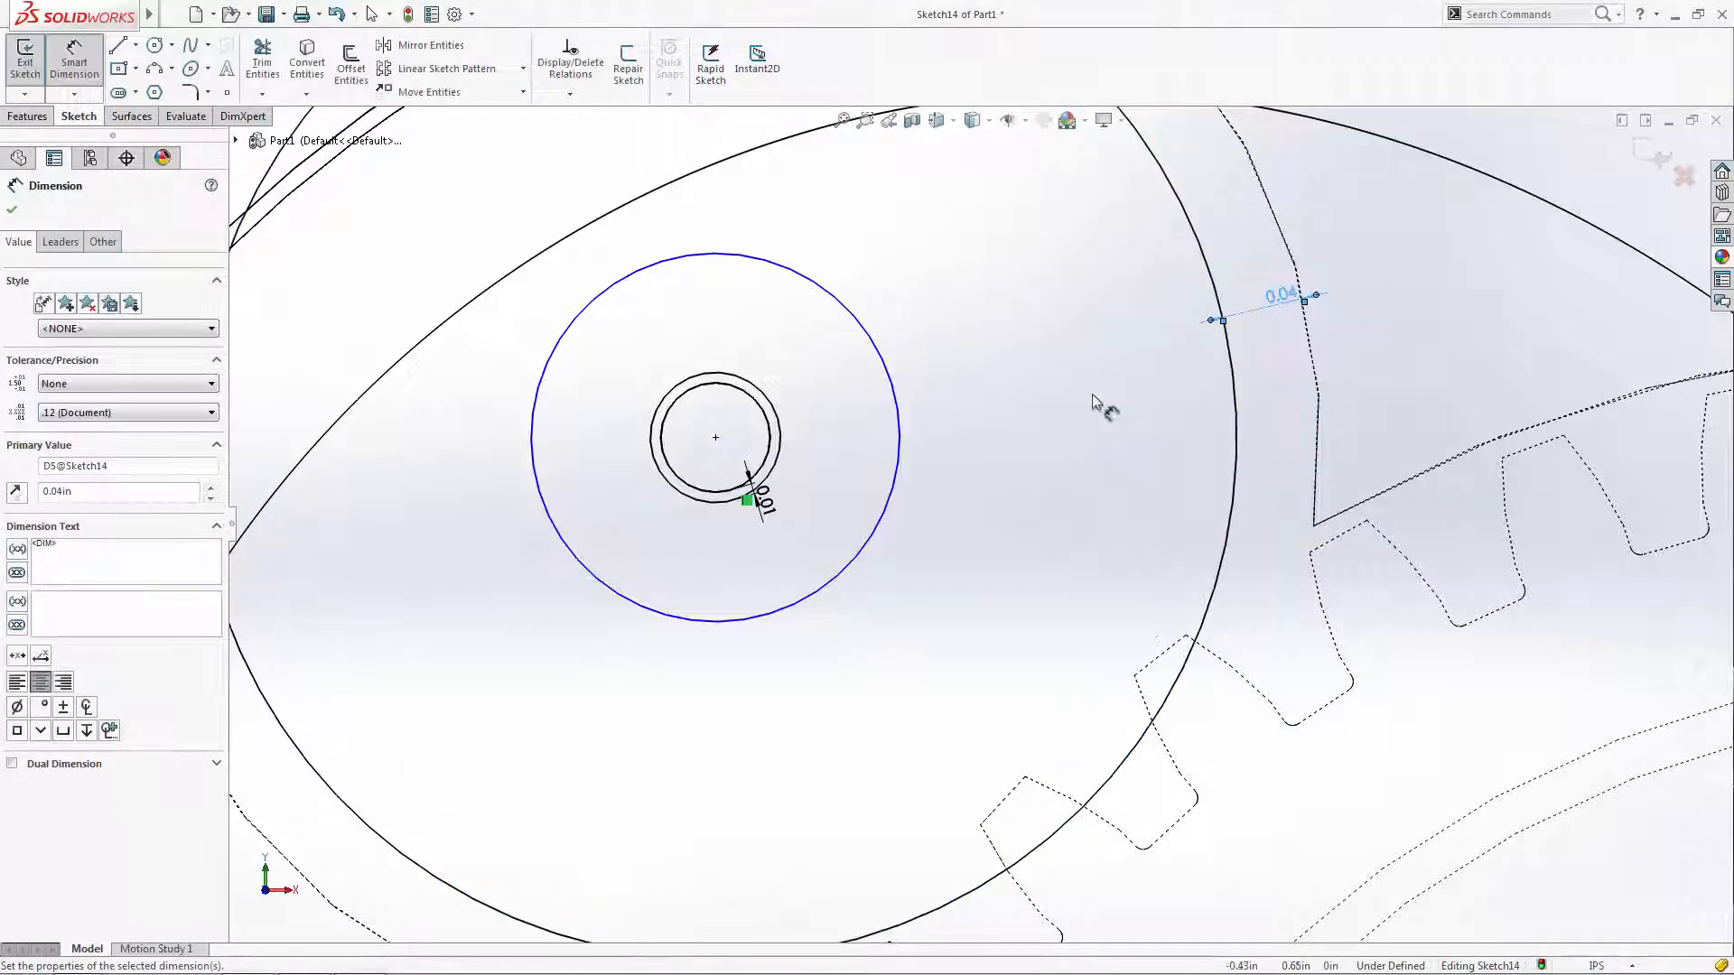
scroll(1065, 456, "up", 8)
key("Escape")
- Make the inner circle around the upper-left pin equal to the circle around the small gear's pin
left_click(963, 522)
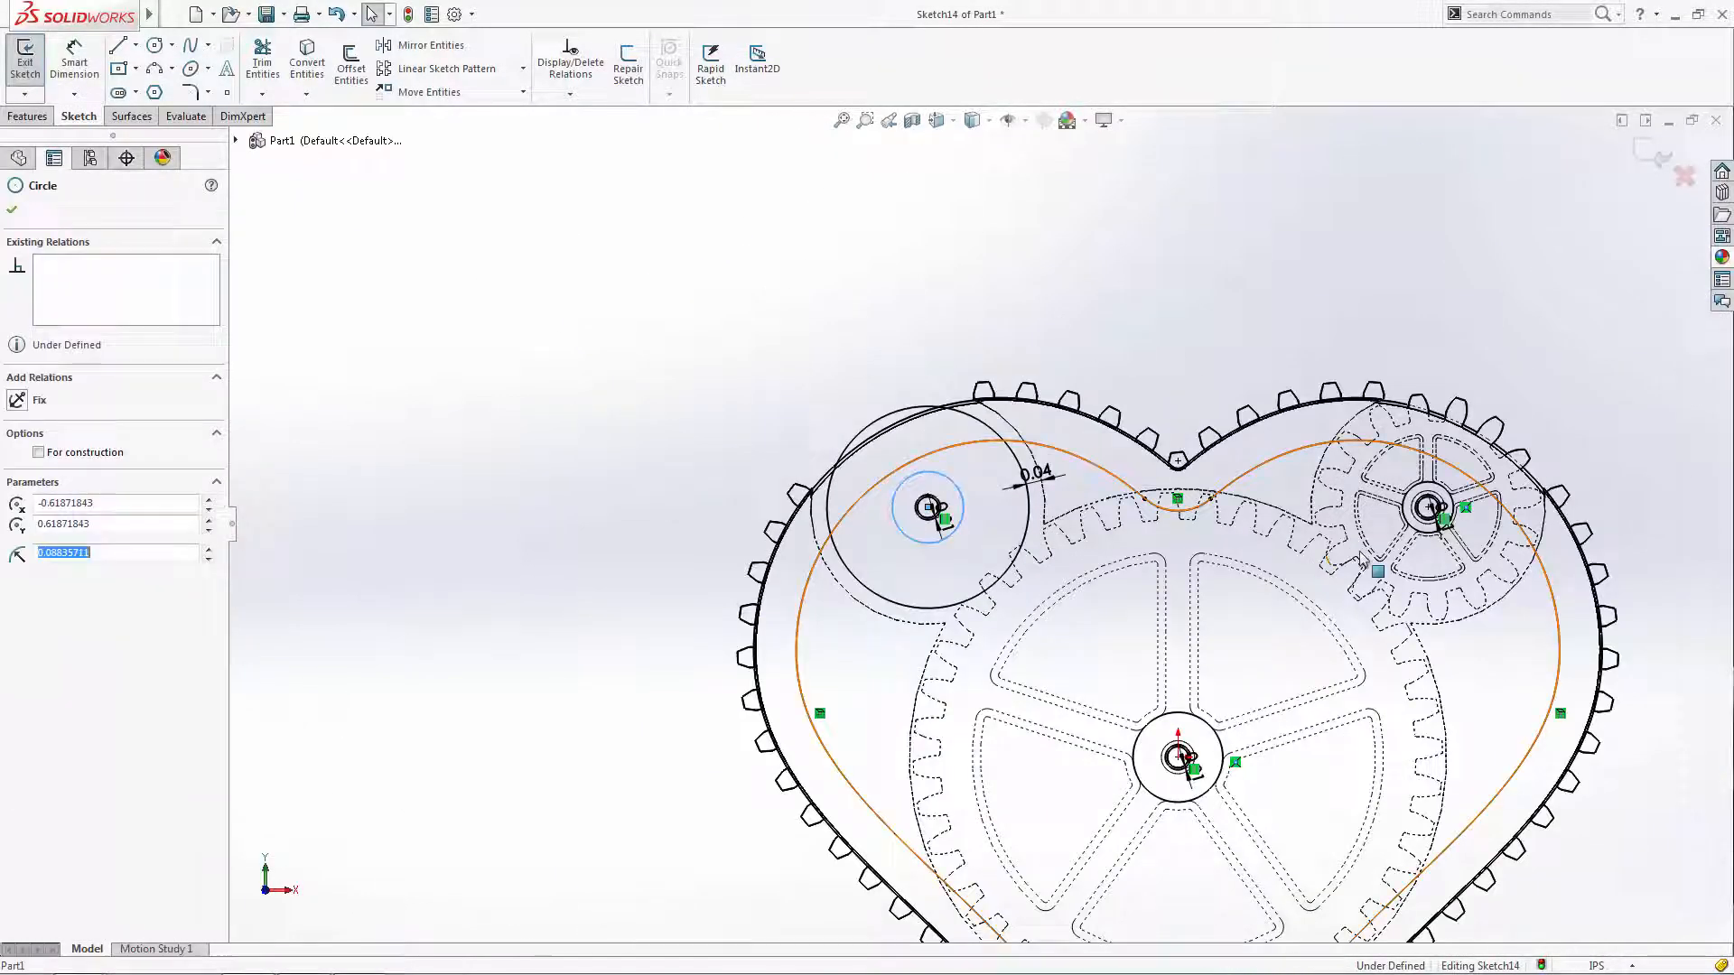
left_click(1411, 524, "ctrl")
left_click(18, 567)
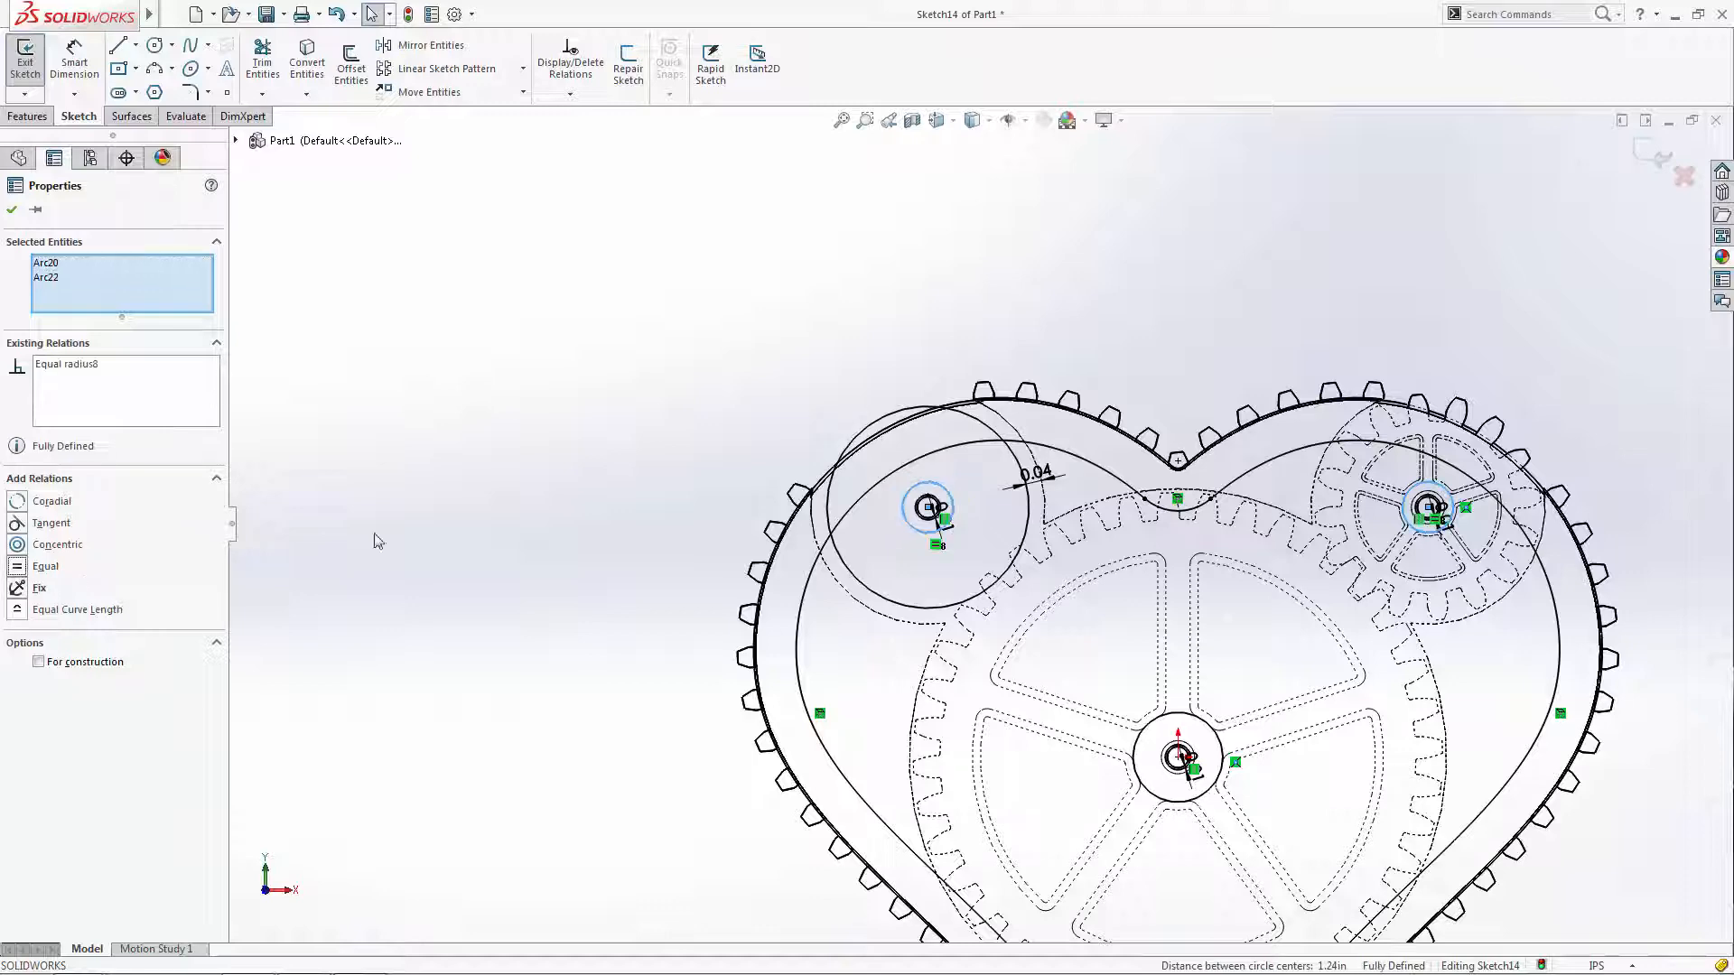
left_click(485, 511)
- Sketch a vertical and a horizontal line from the upper-left pin's inner ring circle out to the converted heart outline
left_click(119, 47)
scroll(929, 507, "down", 8)
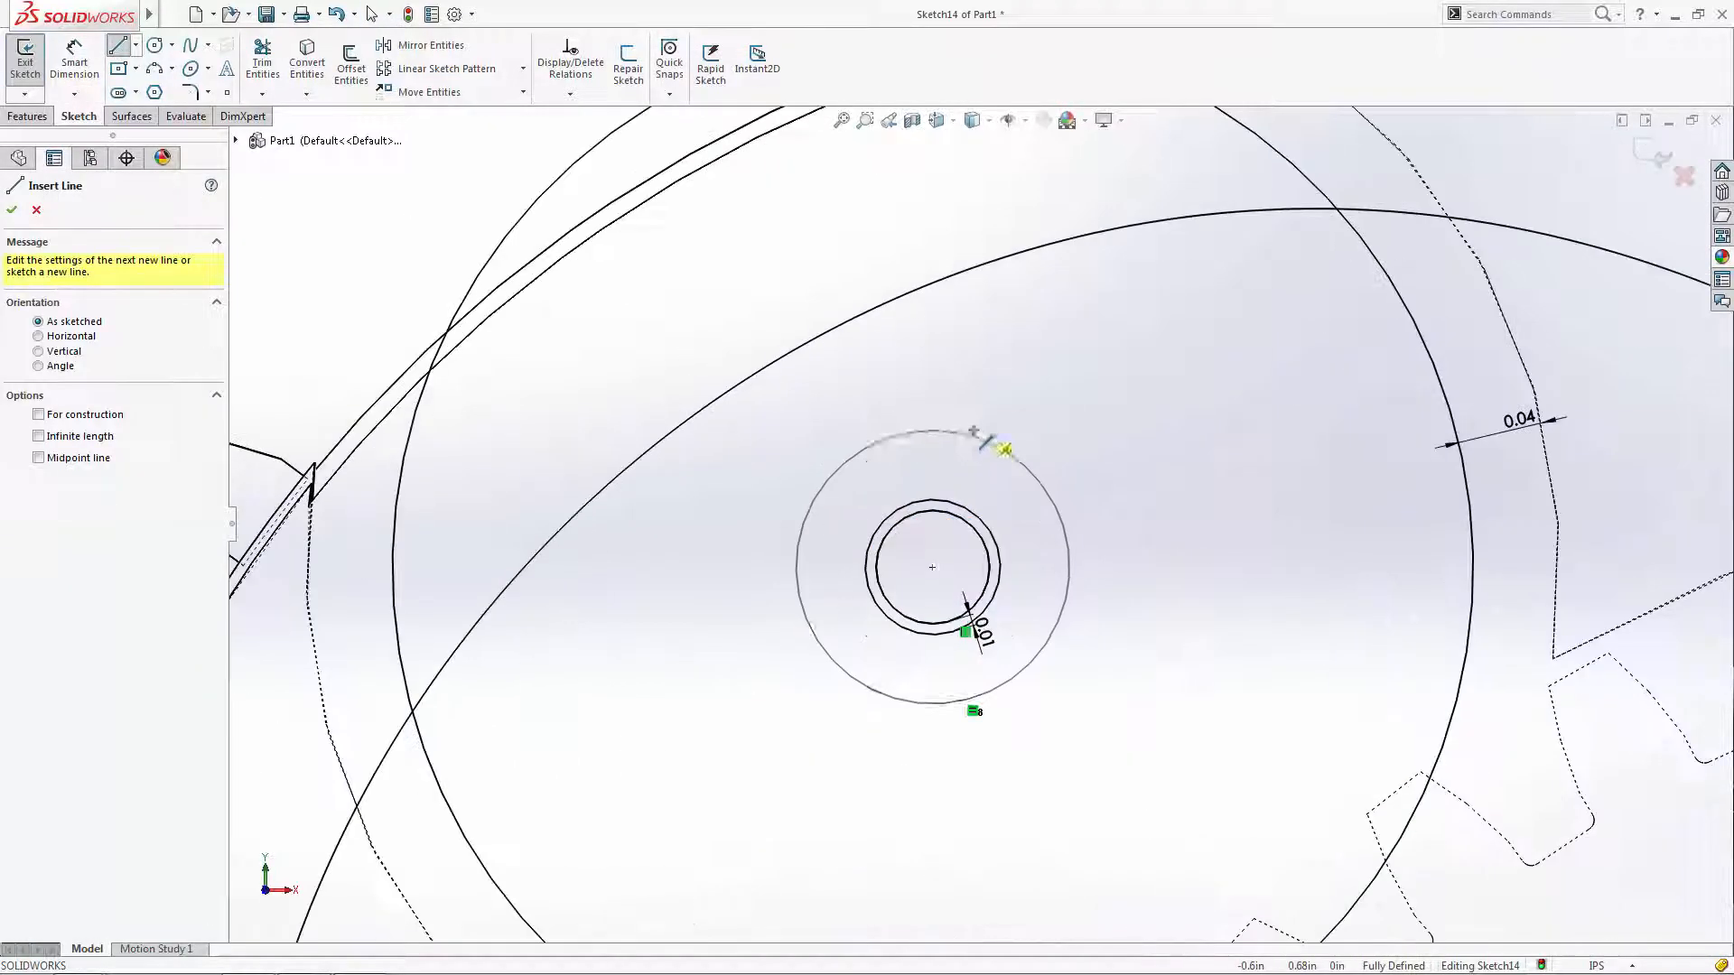
left_click(933, 431)
double_click(935, 292)
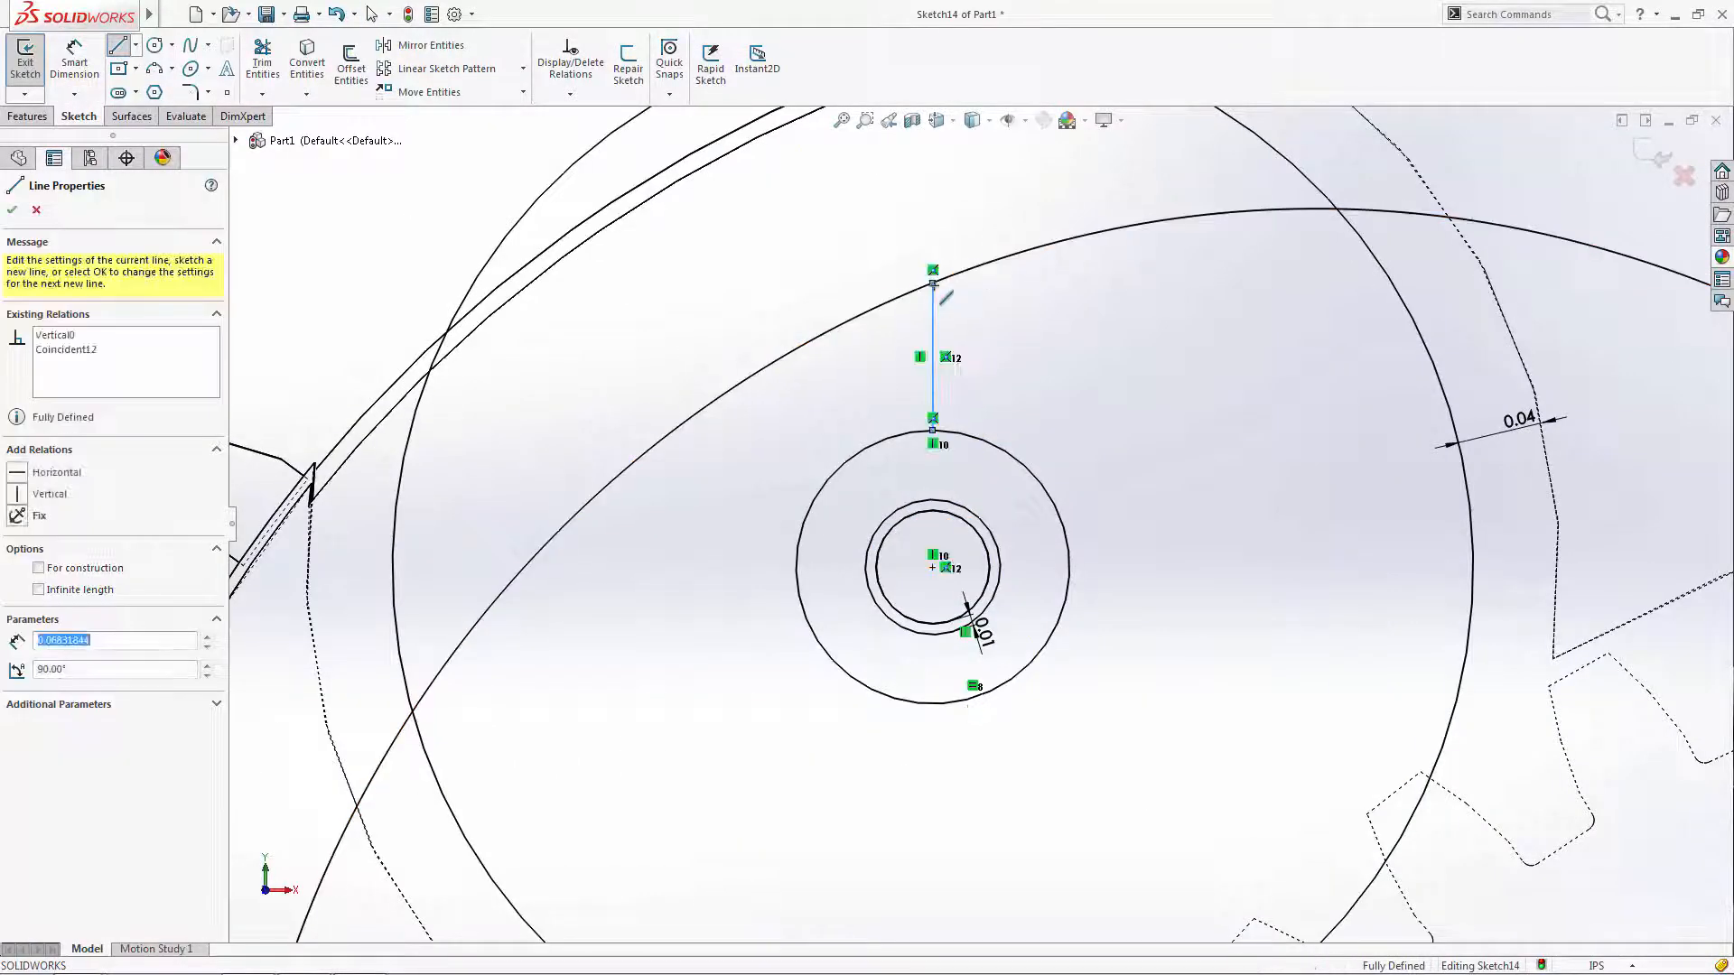
left_click(796, 567)
double_click(532, 568)
- Sketch a vertical and a horizontal line from the circle around the small gear's pin out to the converted heart outline
scroll(935, 560, "up", 8)
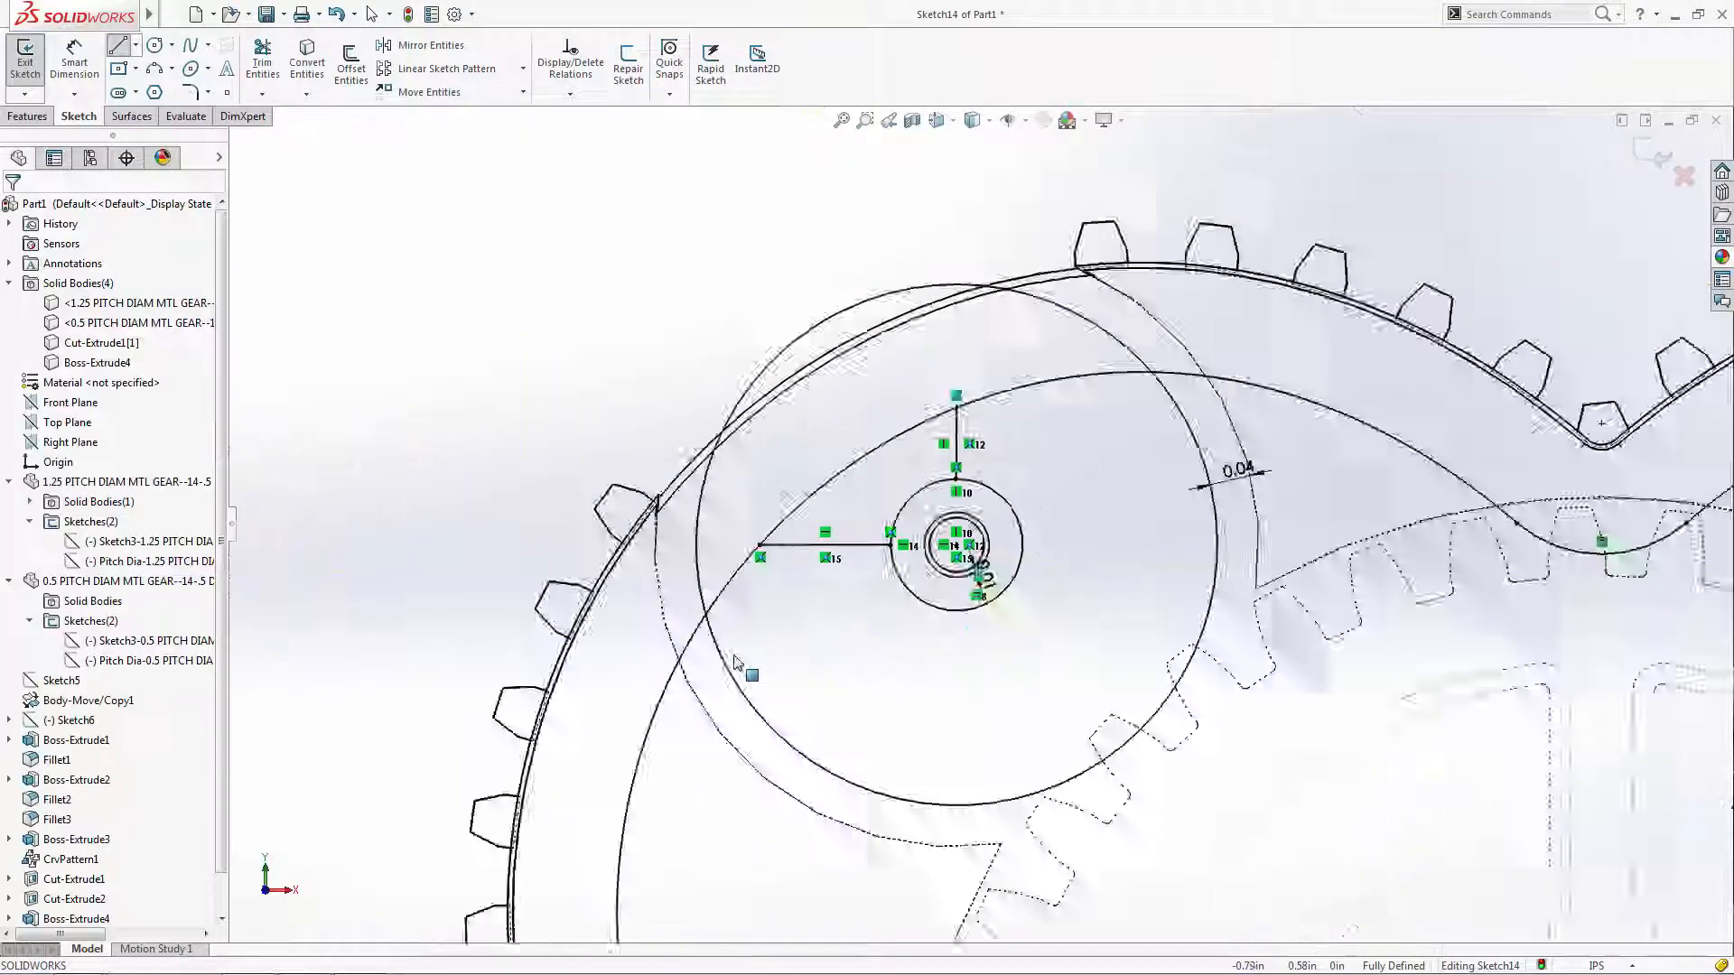
scroll(1113, 553, "down", 6)
scroll(1113, 552, "down", 4)
left_click(991, 467)
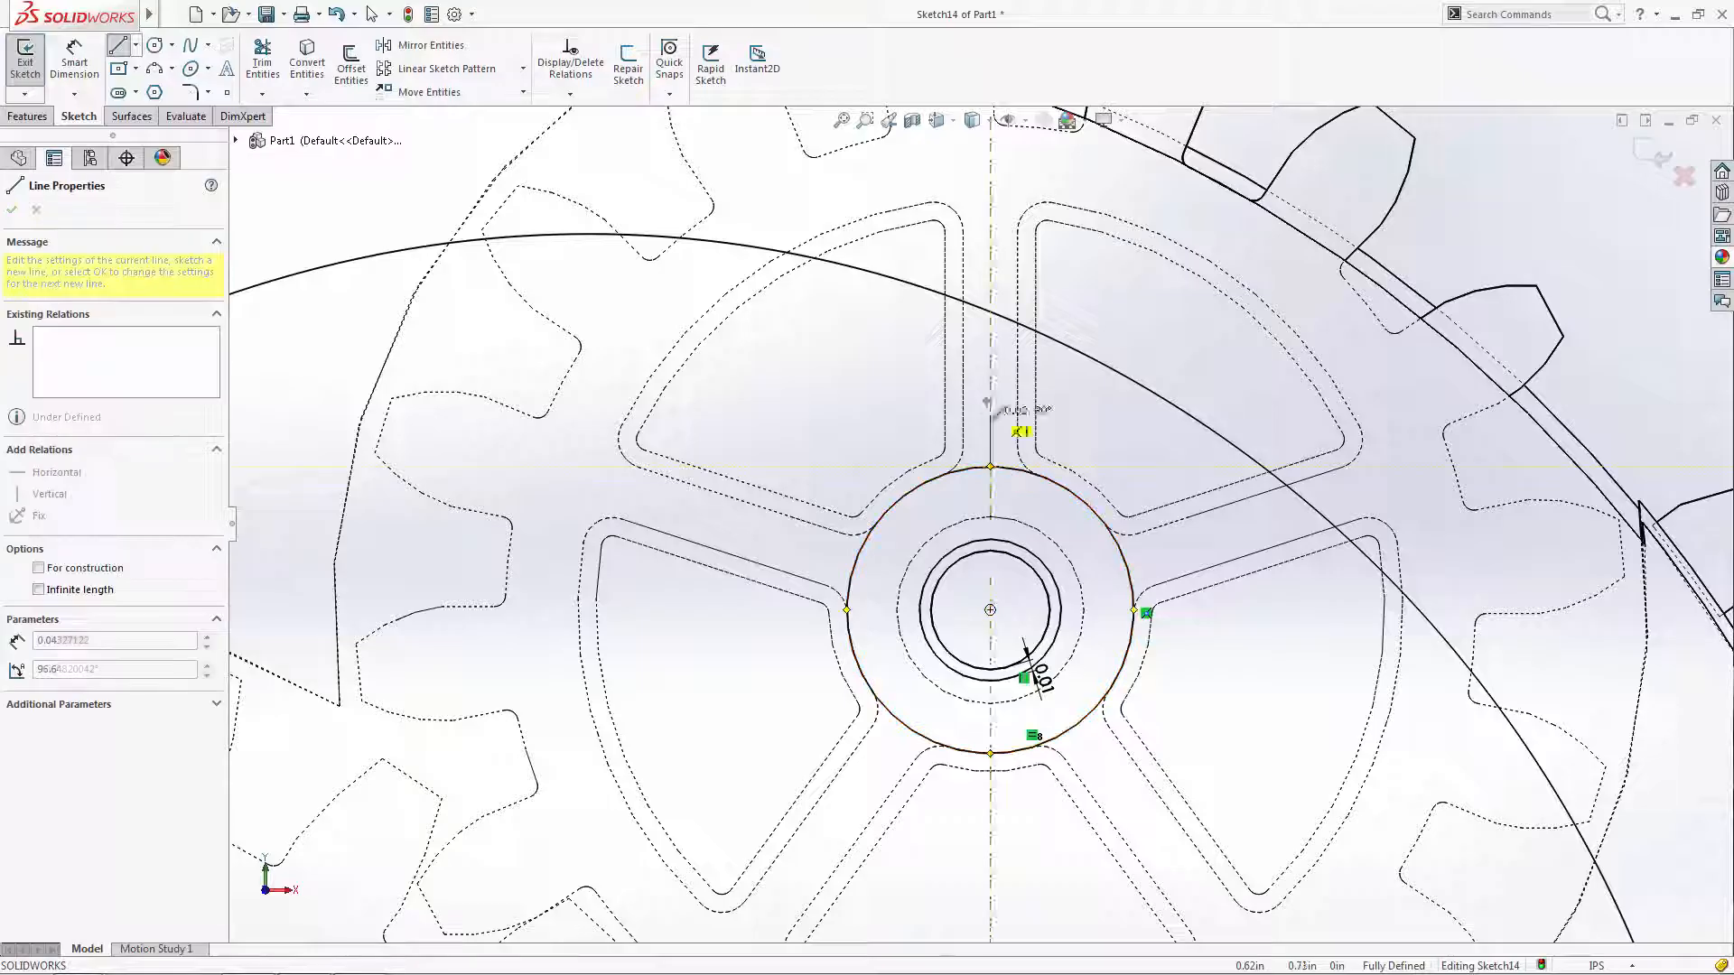
double_click(990, 312)
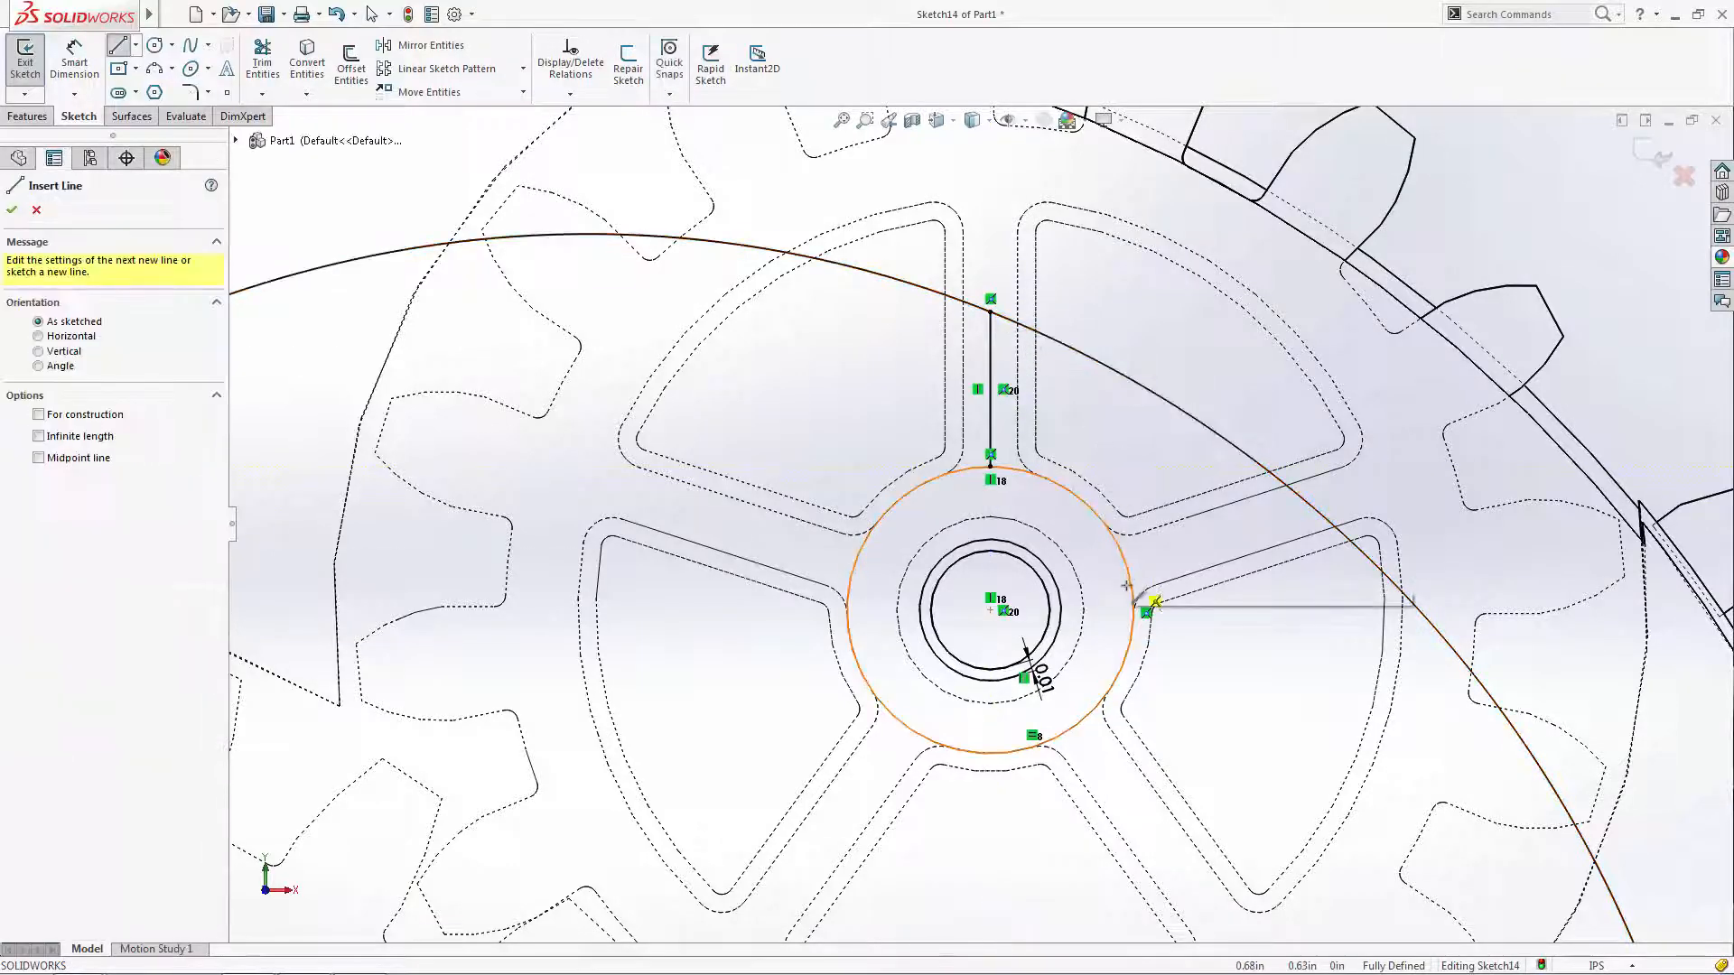
left_click(1136, 611)
double_click(1416, 617)
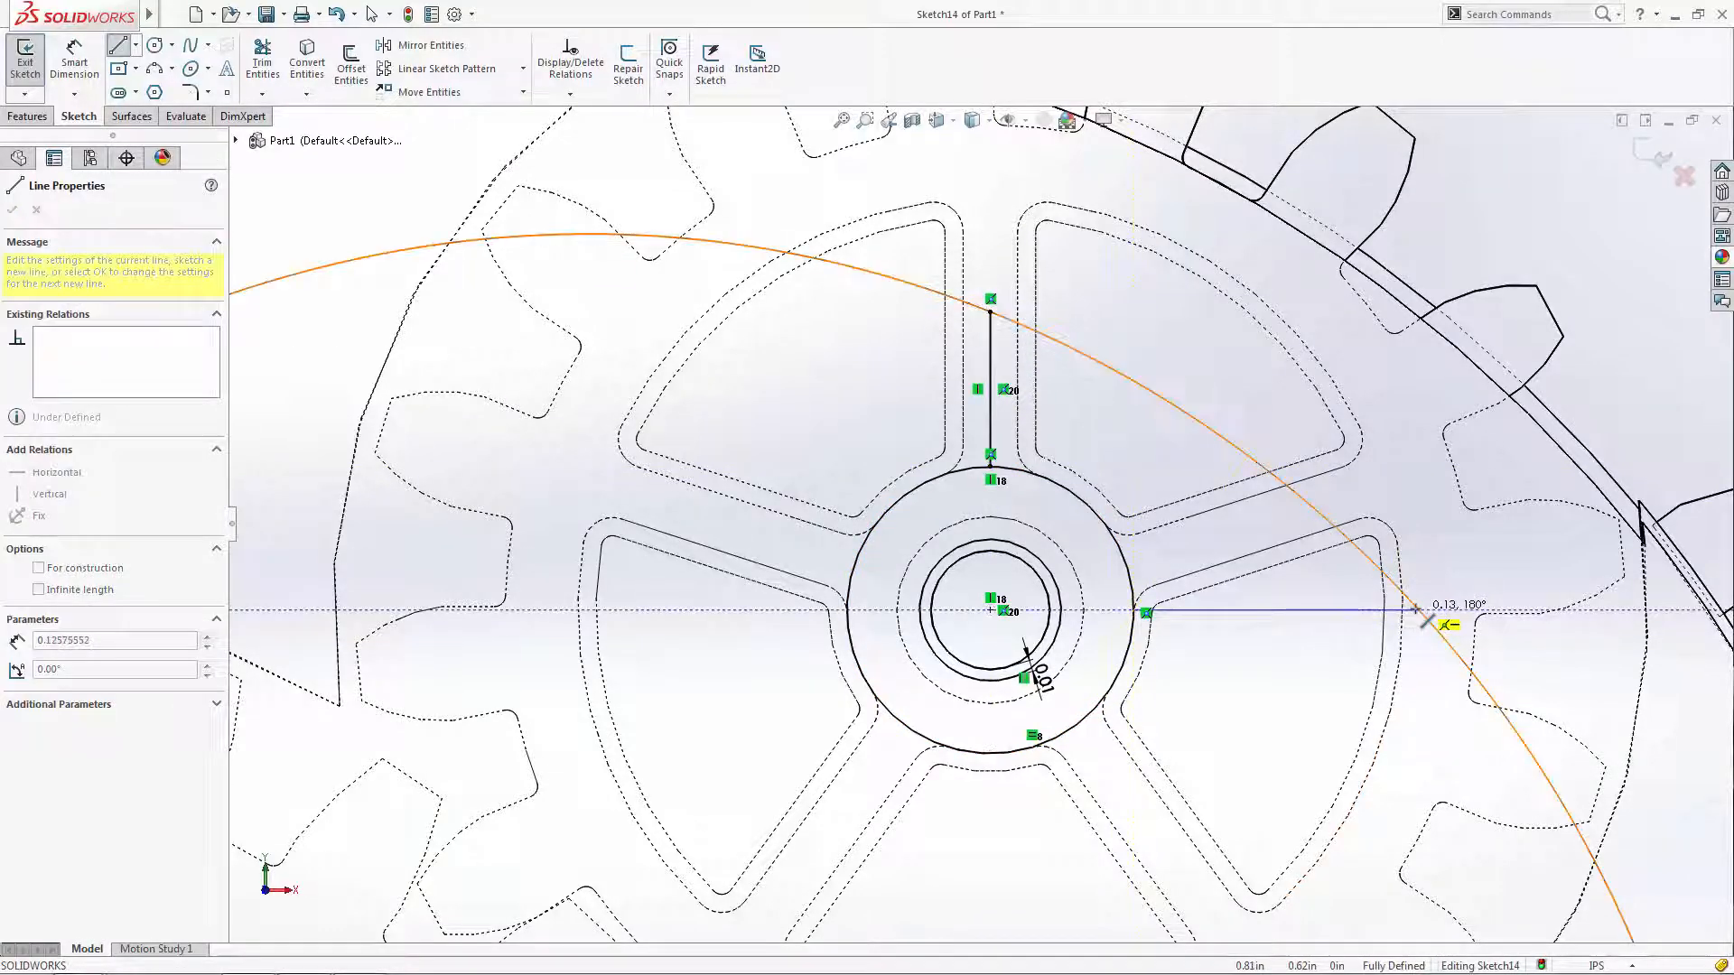
key("Escape")
- Sketch a vertical line from the converted heart outline's notch arc down to the large central circle
scroll(1174, 677, "up", 6)
scroll(757, 736, "down", 6)
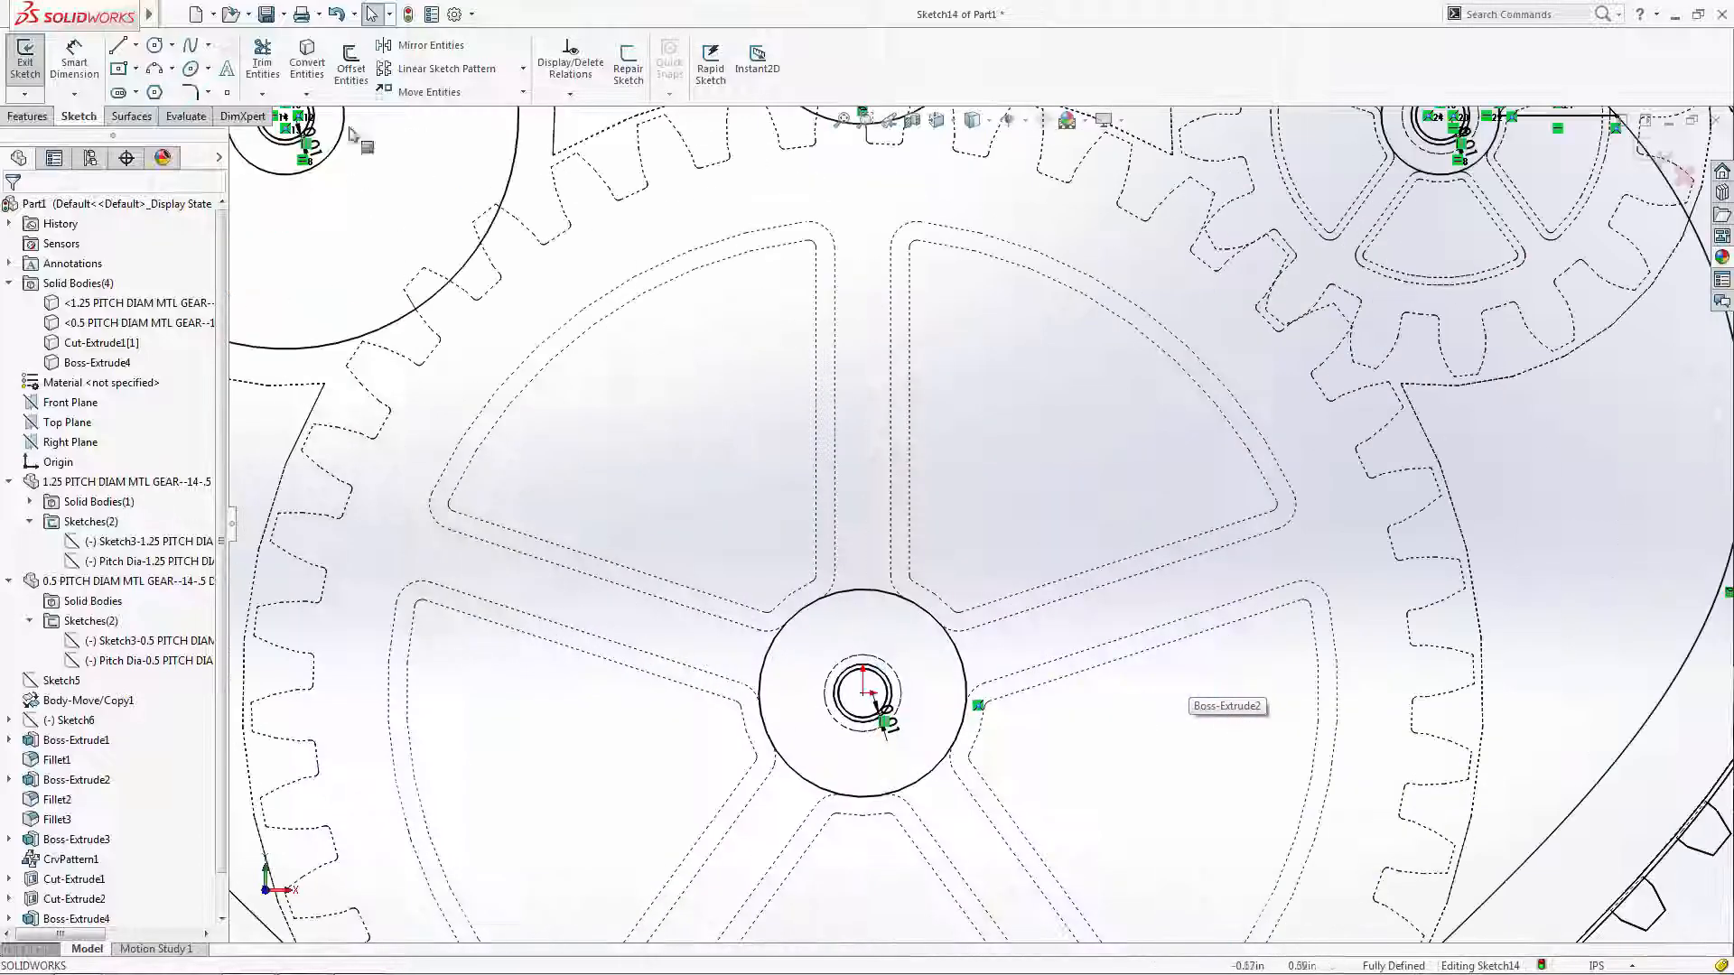
left_click(117, 47)
scroll(976, 533, "up", 1)
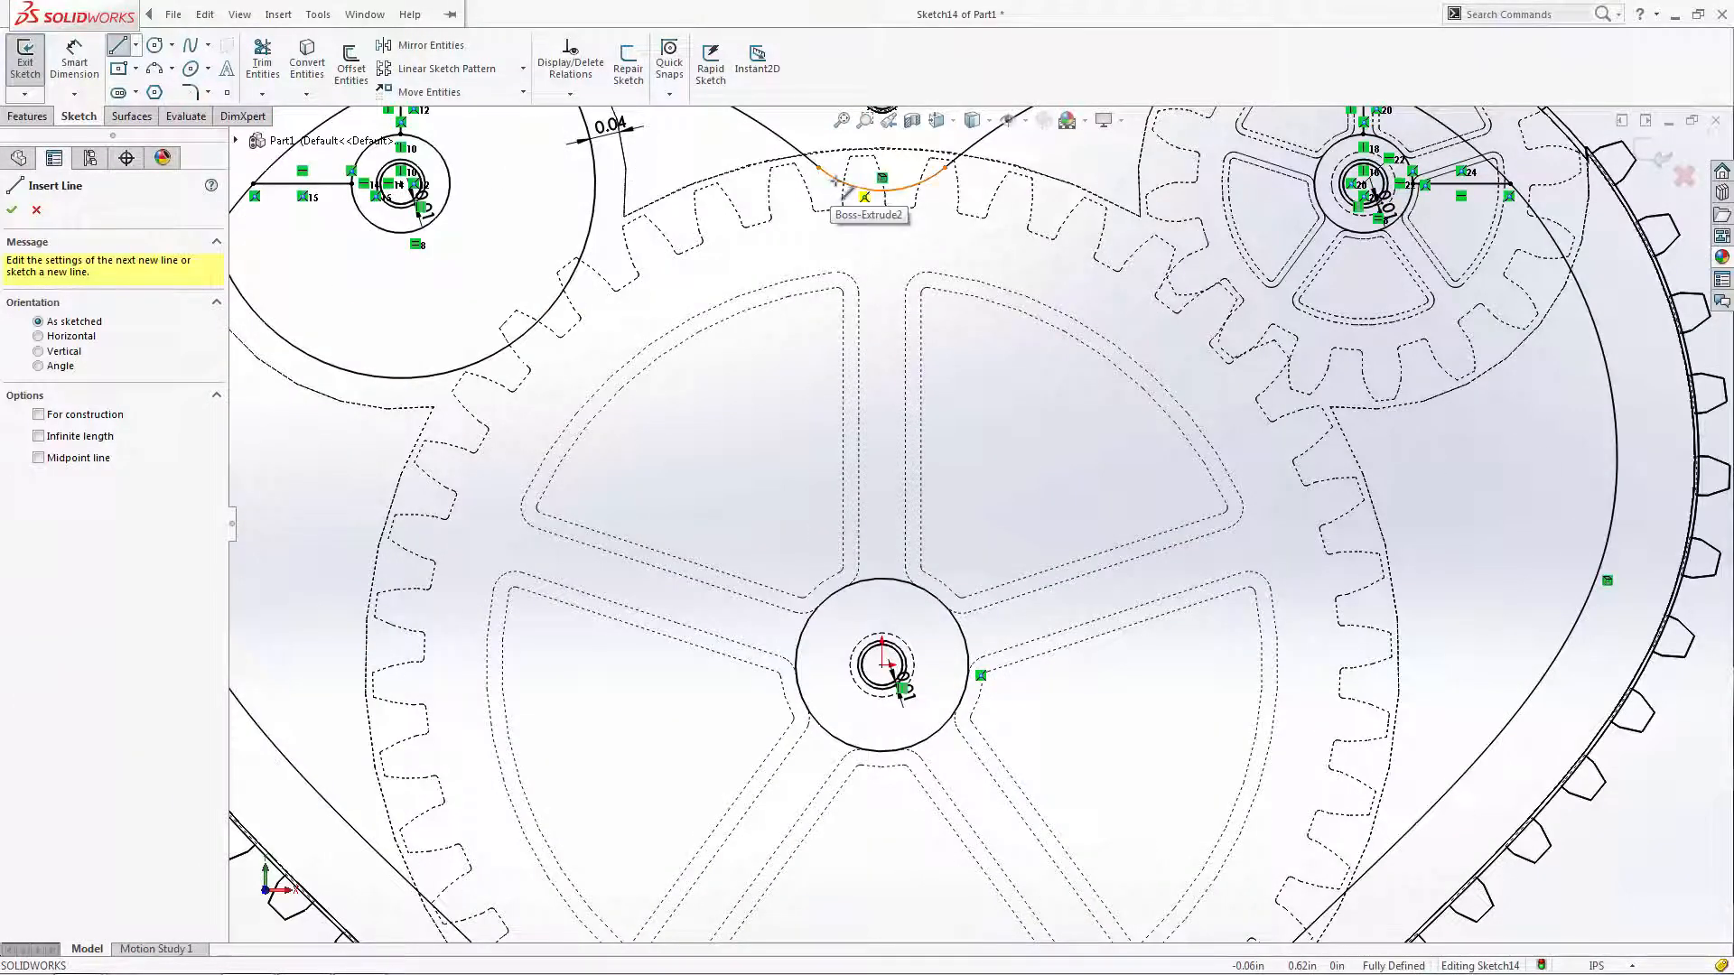
left_click(852, 185)
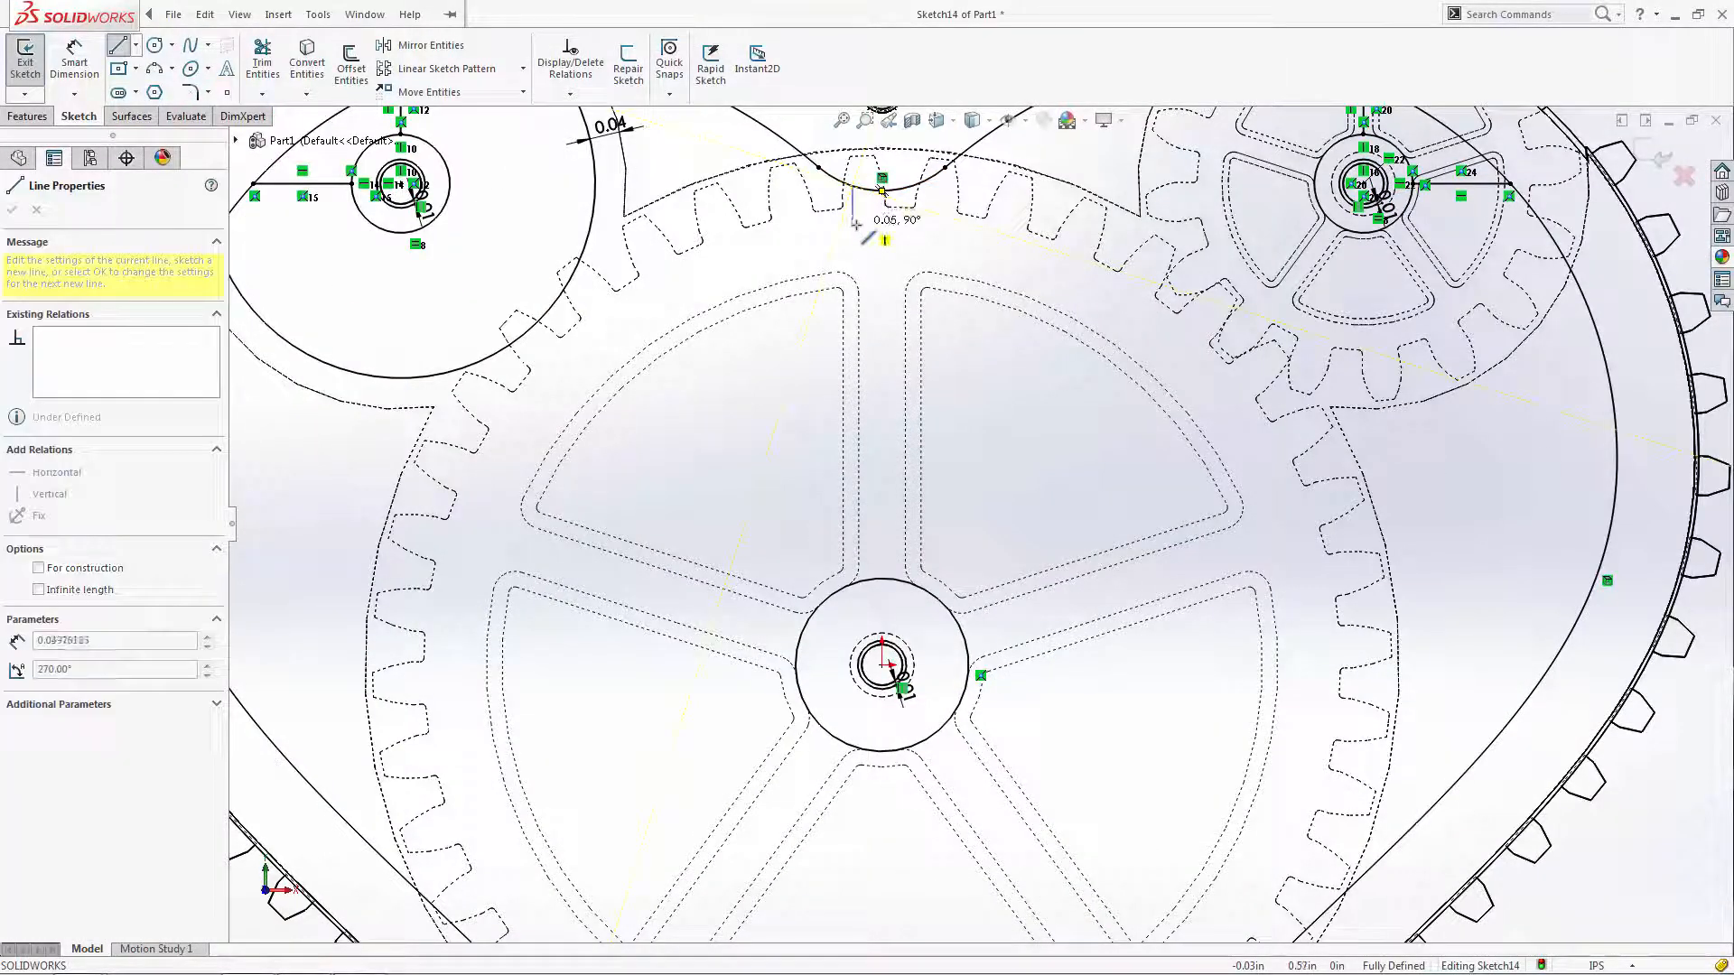
left_click(854, 578)
key("Escape")
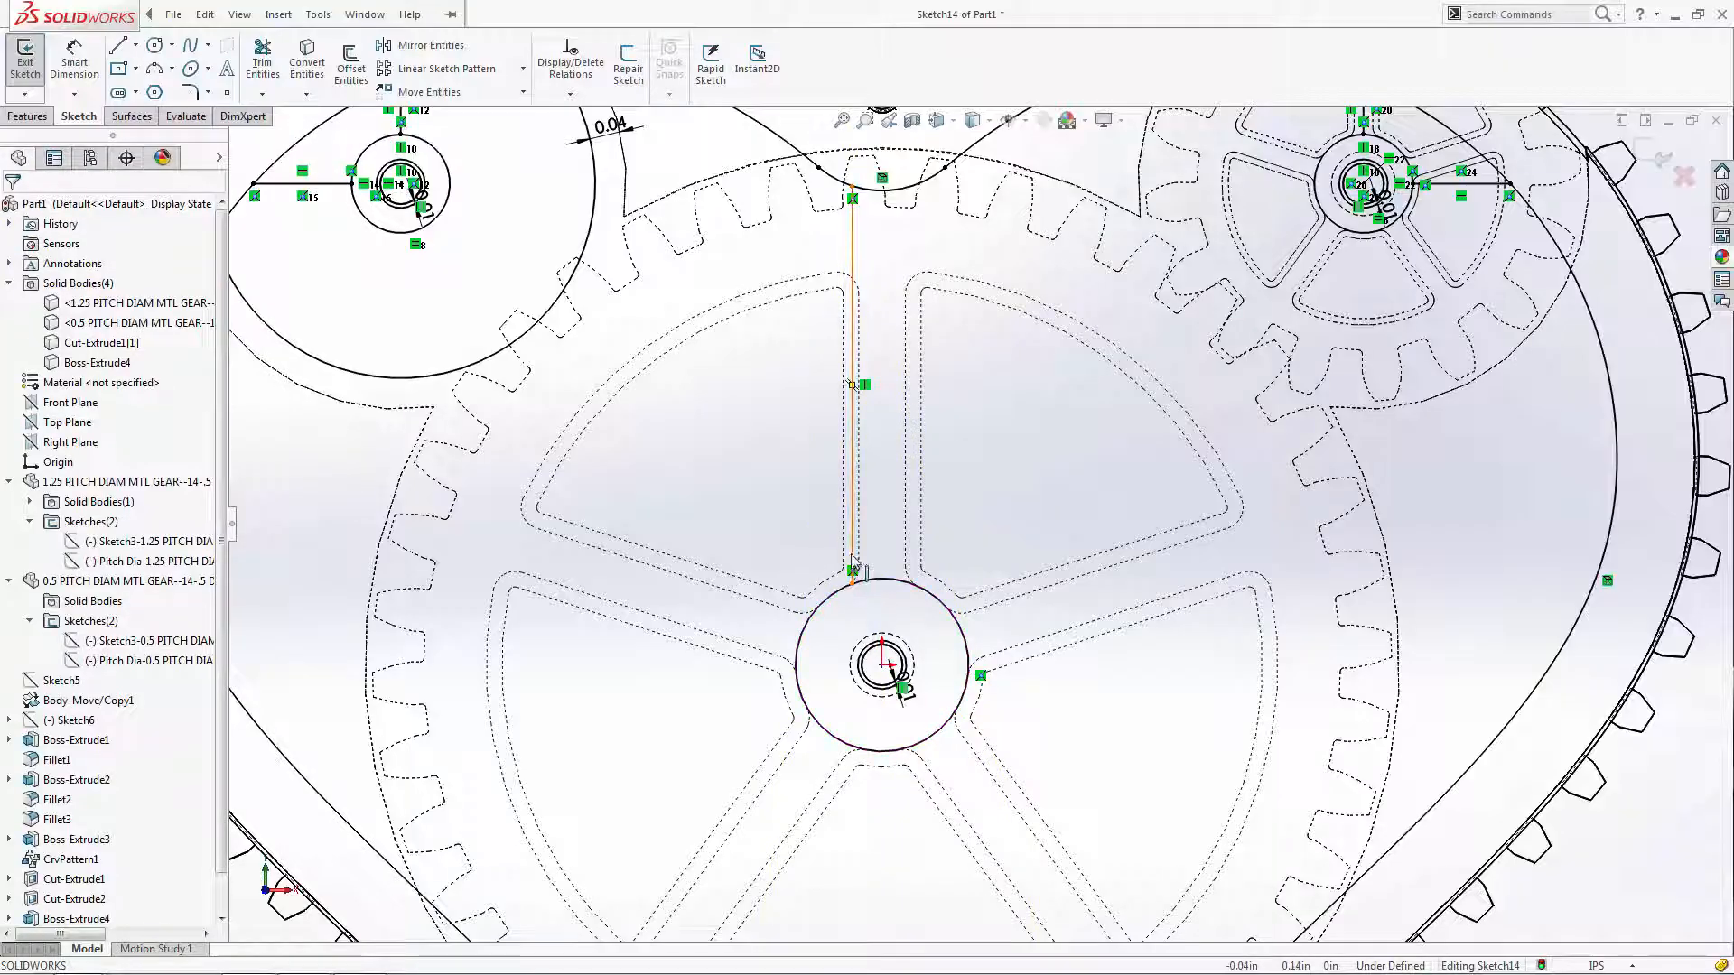
- Make the vertical line collinear with the left edge of the large gear's upper spoke
left_click(851, 551)
left_click(858, 529, "ctrl")
left_click(17, 501)
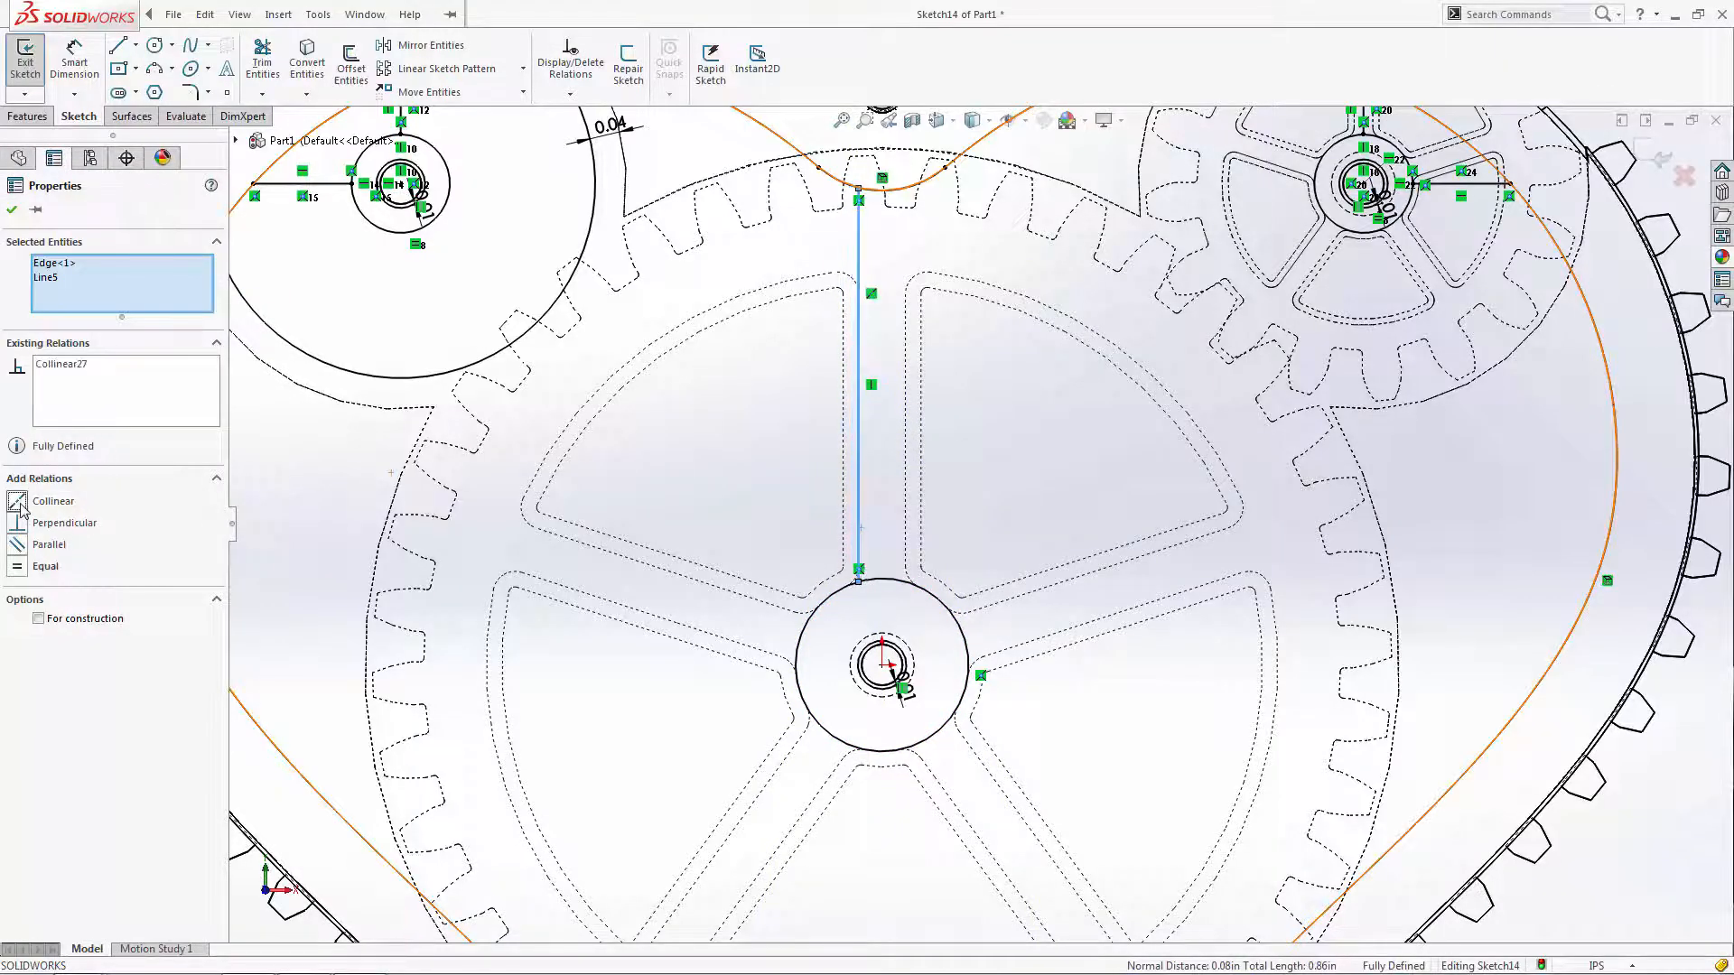
left_click(757, 472)
- Sketch a slanted line from the heart outline's lower-left side to the central circle along the large gear's lower-left spoke
left_click(118, 45)
scroll(757, 844, "down", 1)
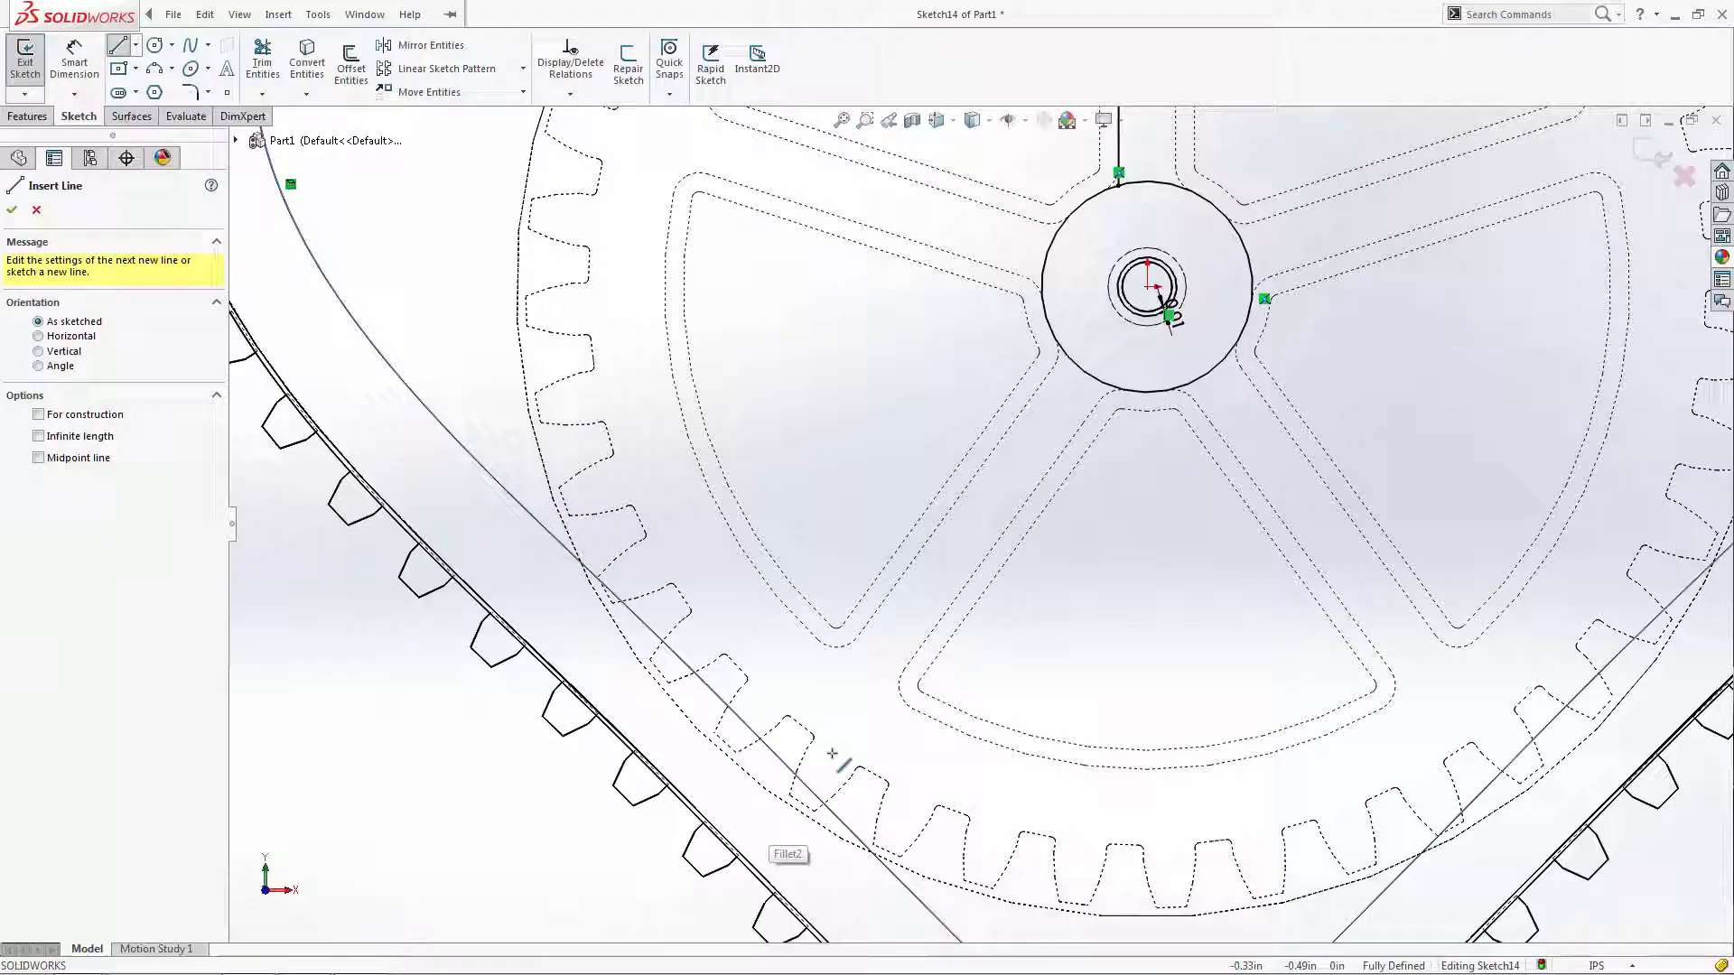
left_click(786, 763)
left_click(1082, 370)
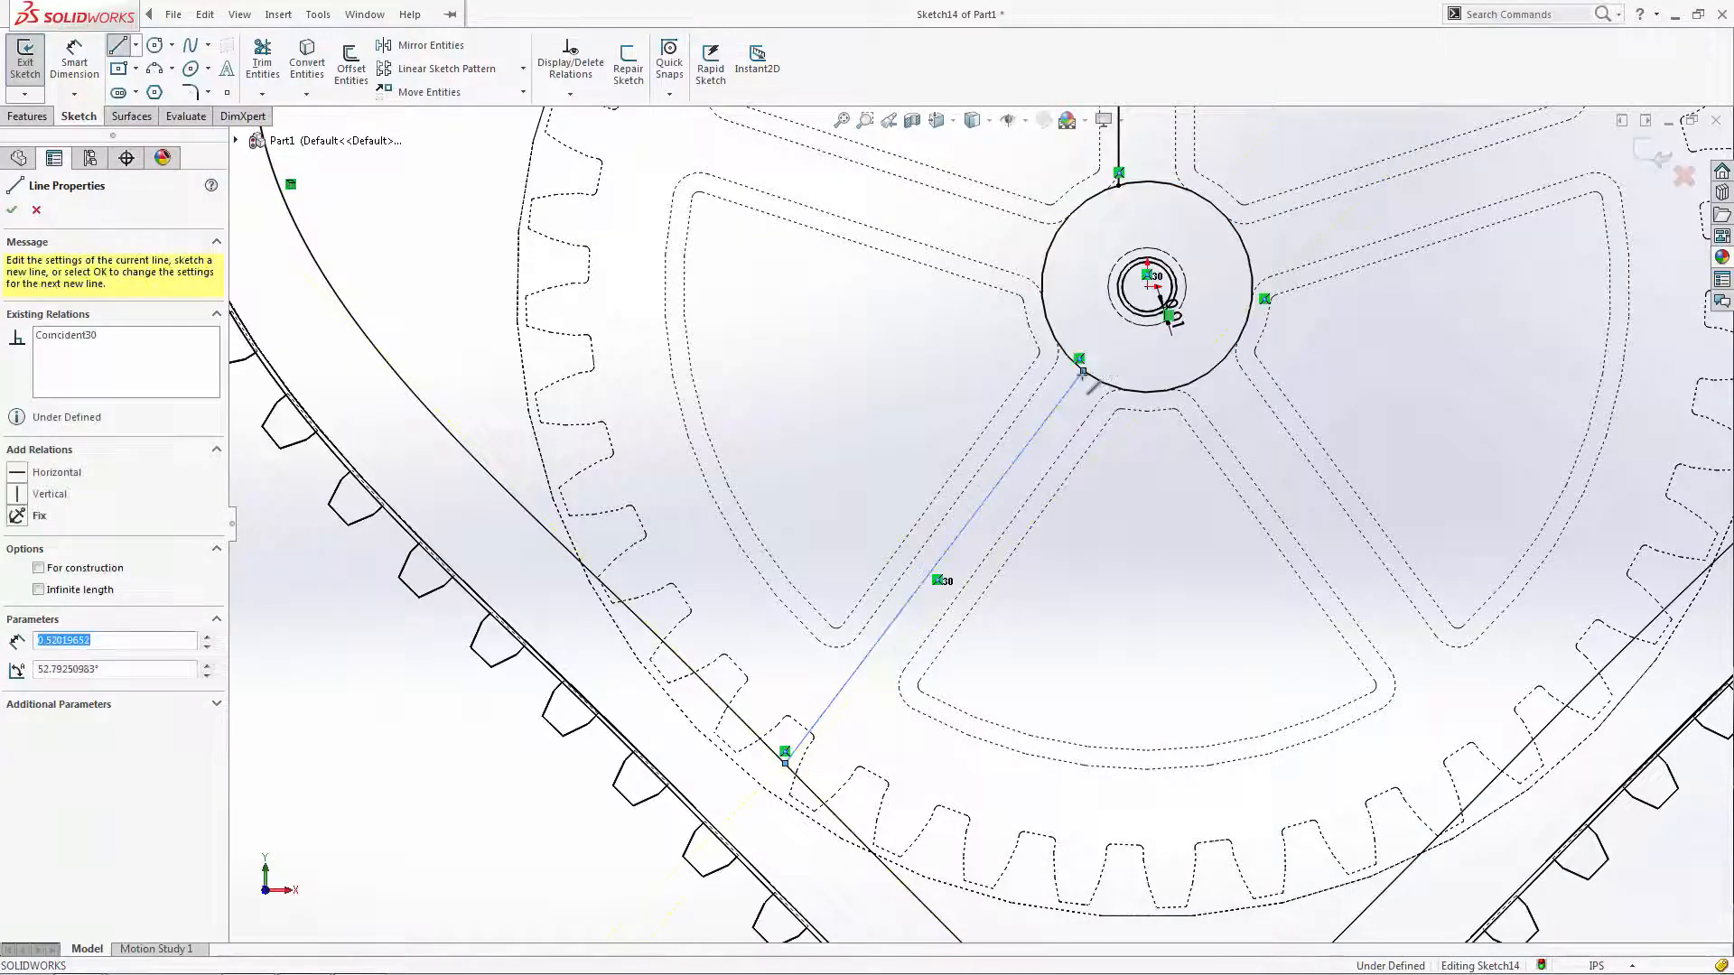
key("Escape")
- Make the slanted line collinear with the lower-right edge of the lower-left spoke and delete its coincident relation to the origin
left_click(1065, 394)
left_click(1061, 452, "ctrl")
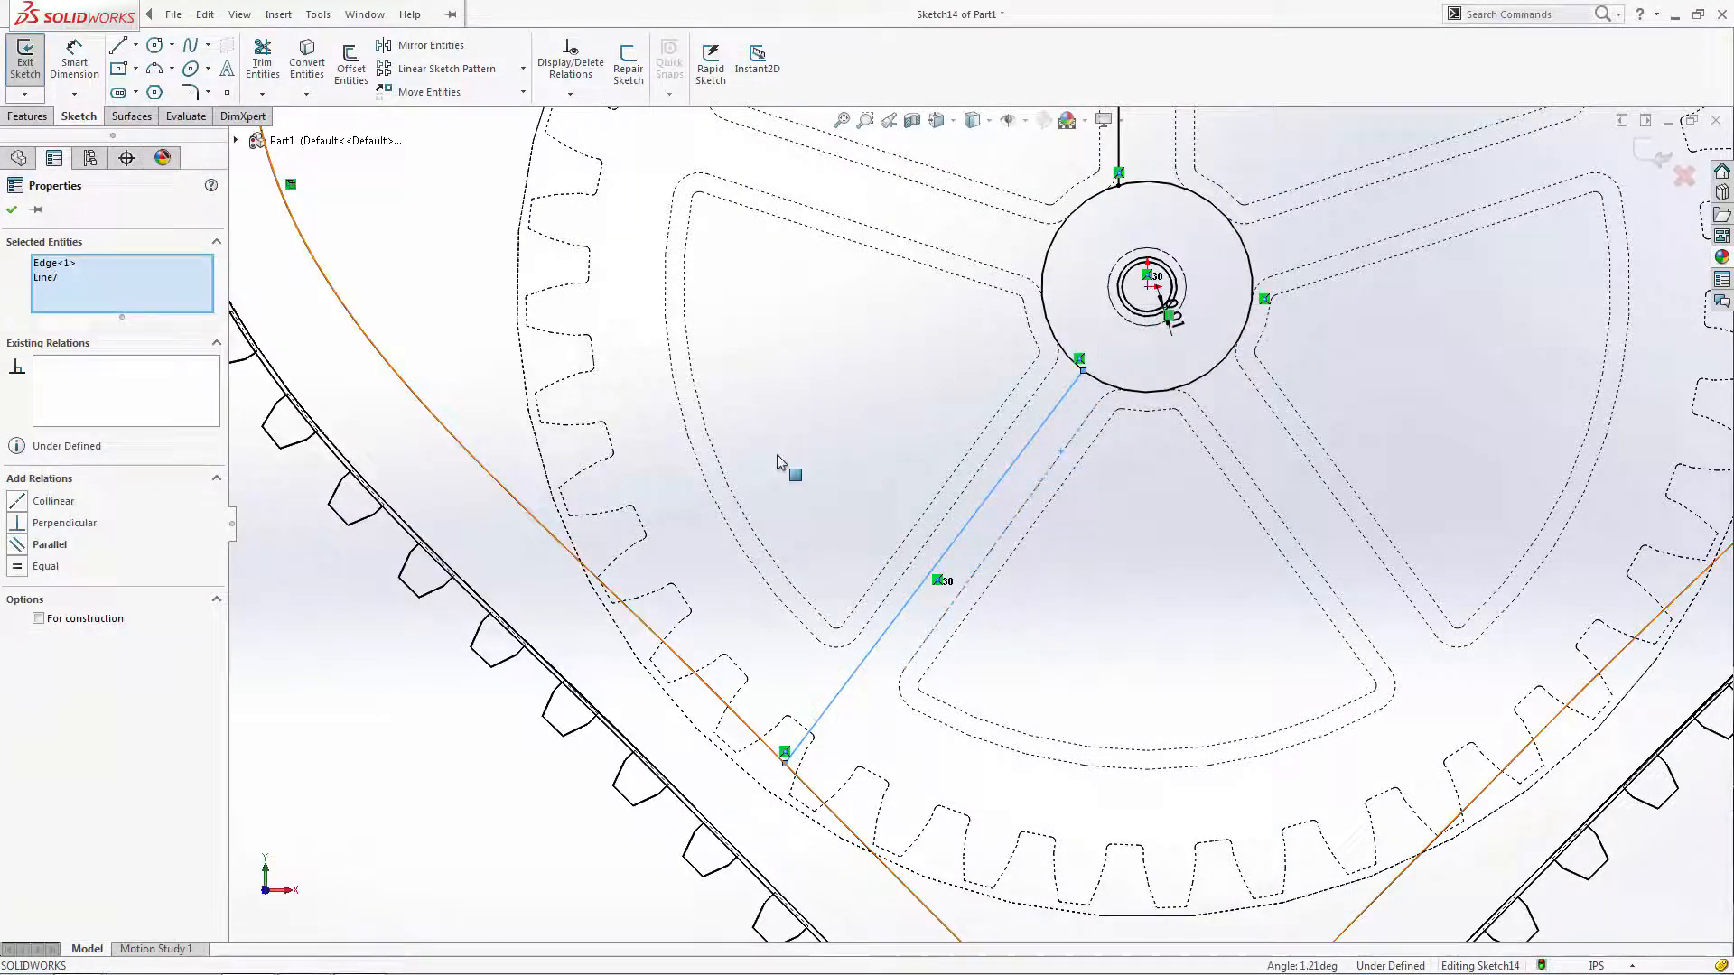
left_click(25, 503)
left_click(947, 567)
key("Delete")
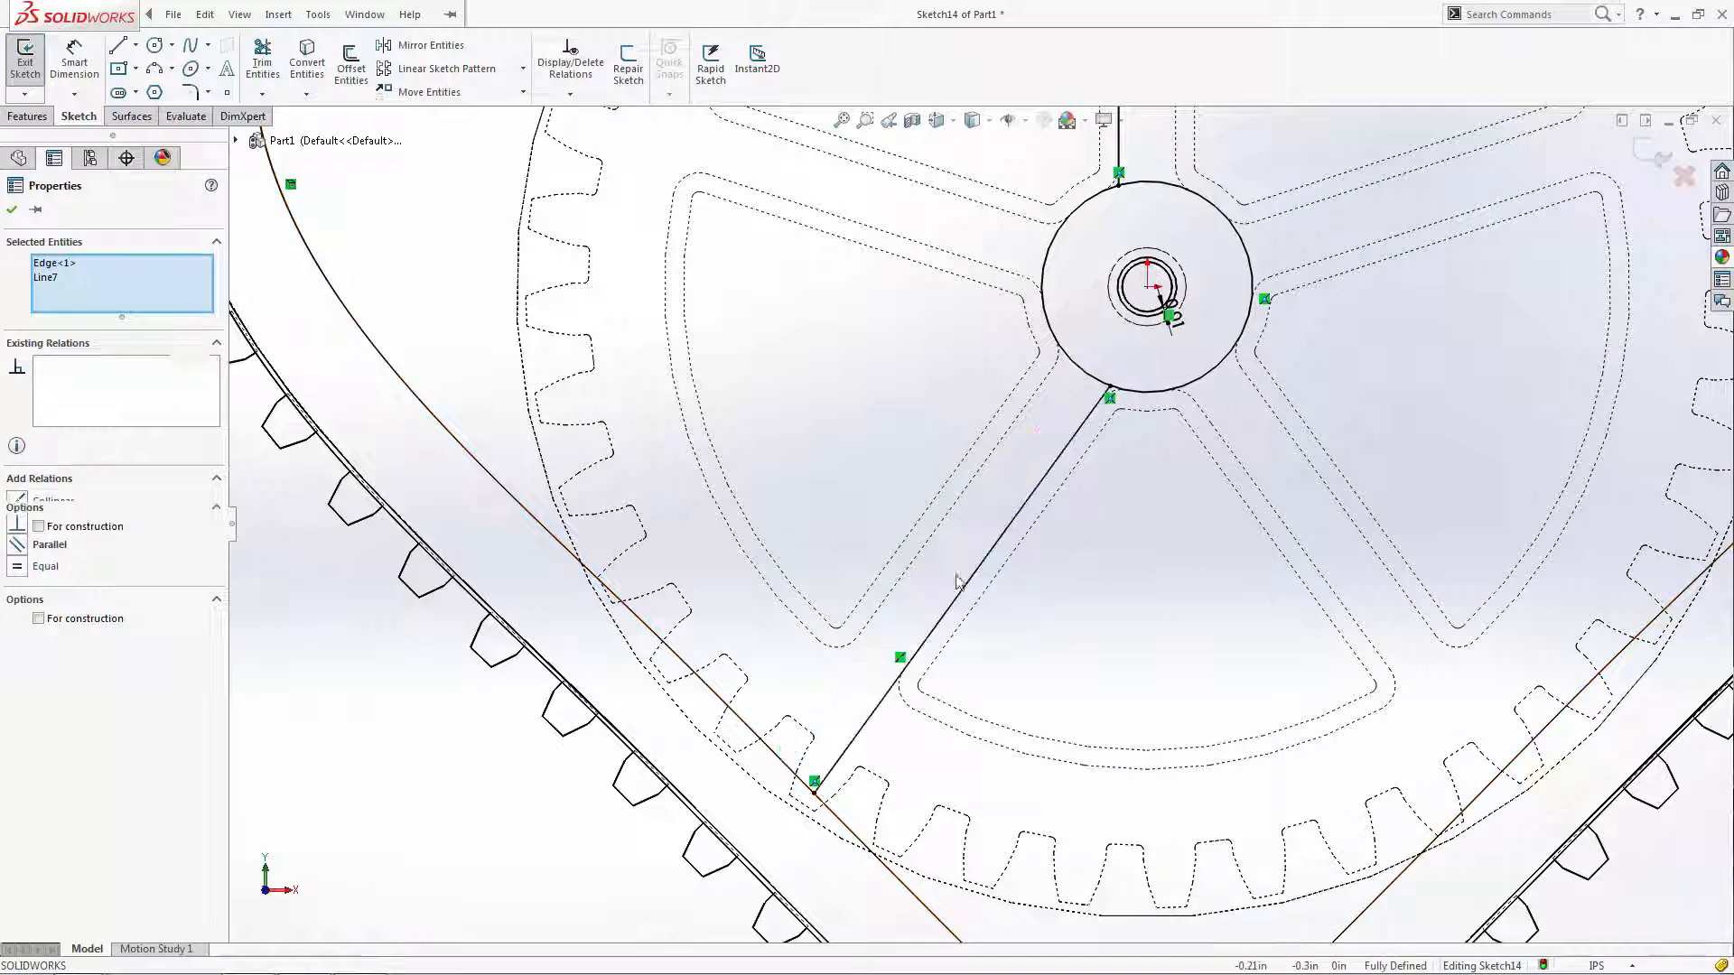
left_click(1152, 572)
scroll(1156, 542, "up", 5)
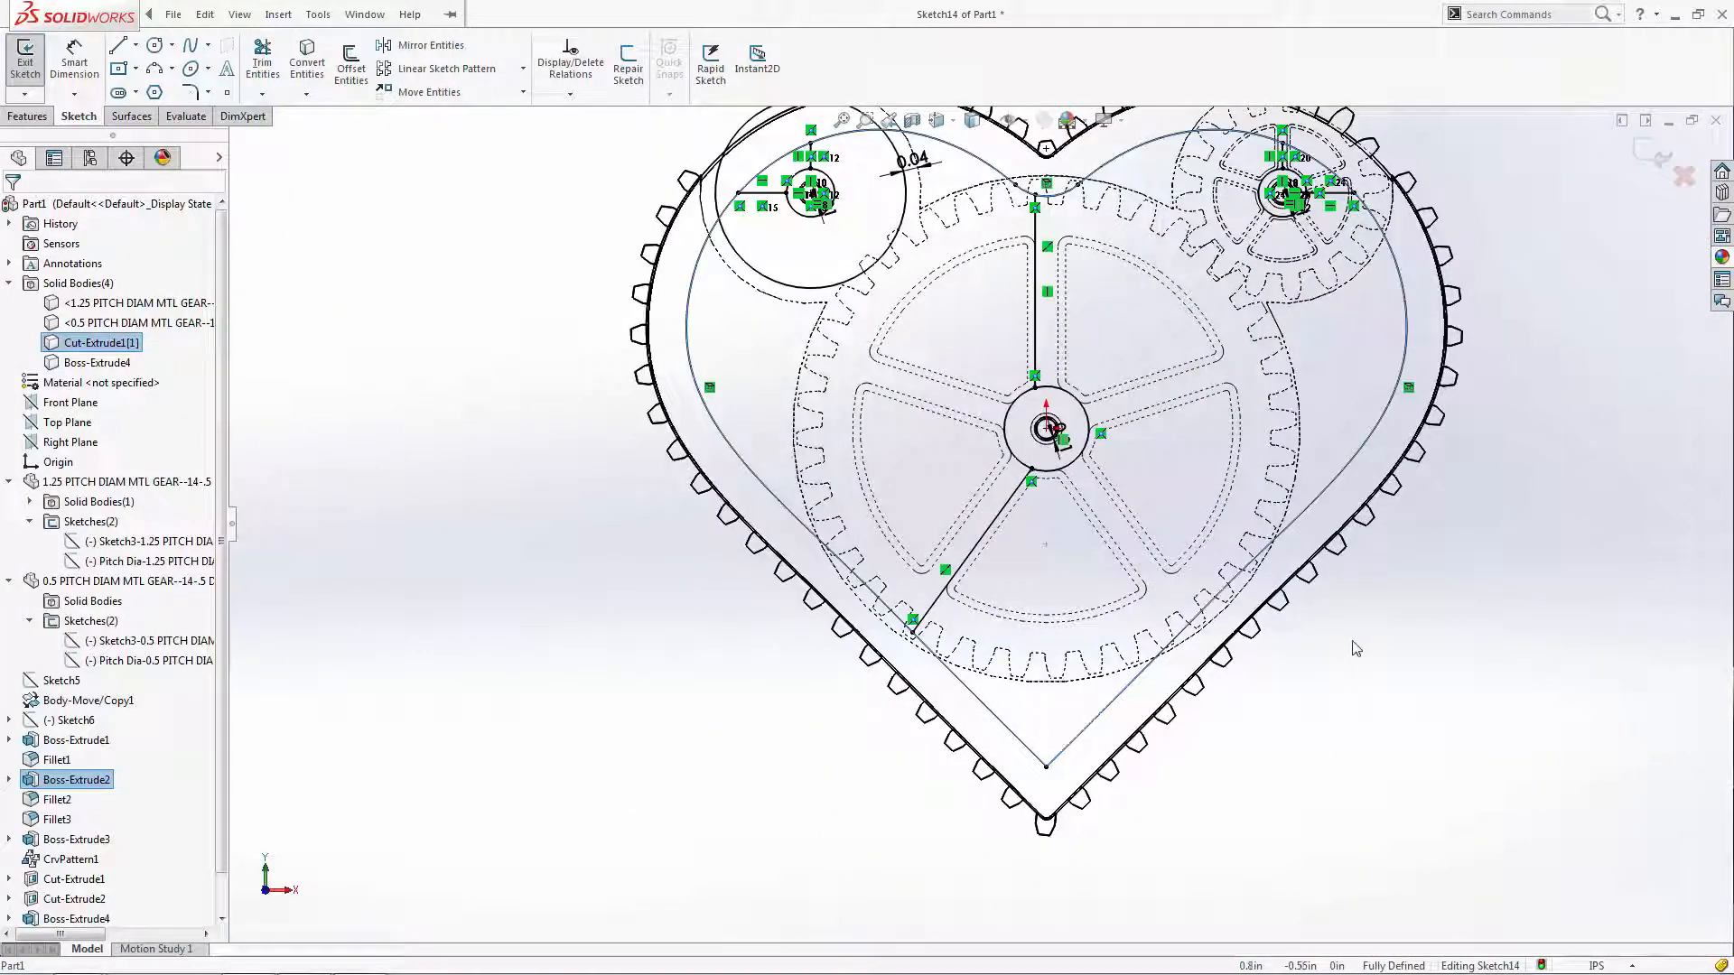
- Finish the cover's window sketch and display the model shaded with edges
scroll(1349, 635, "up", 2)
left_click(1644, 153)
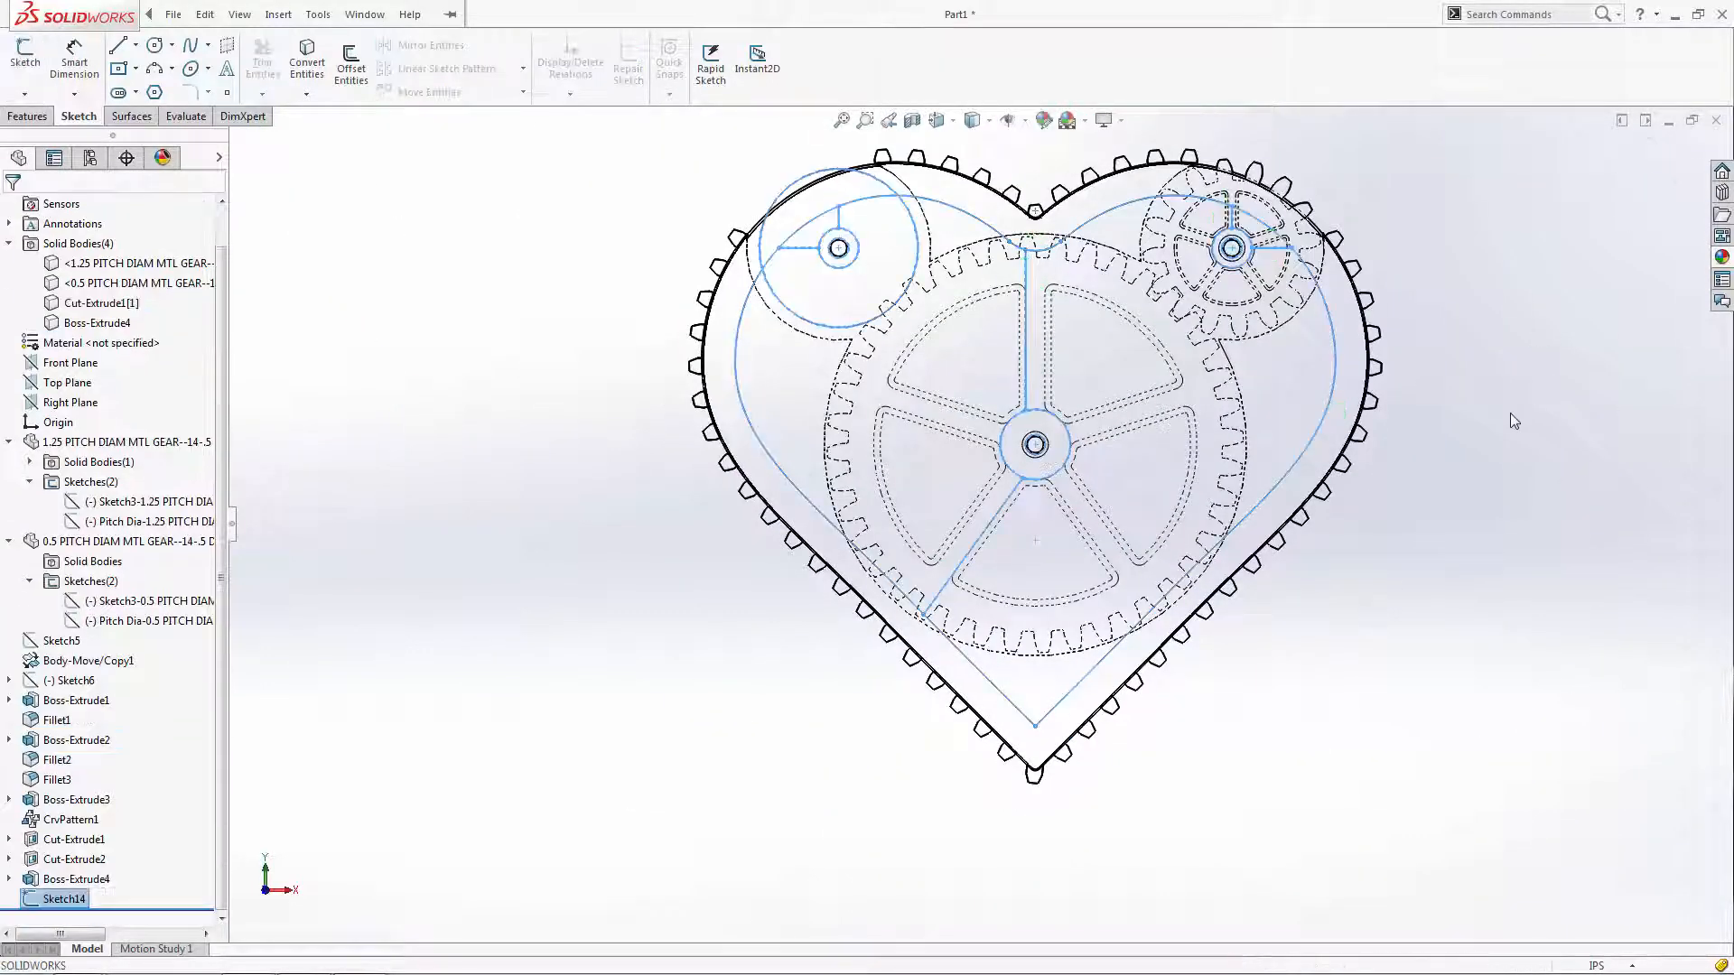
left_click(974, 171)
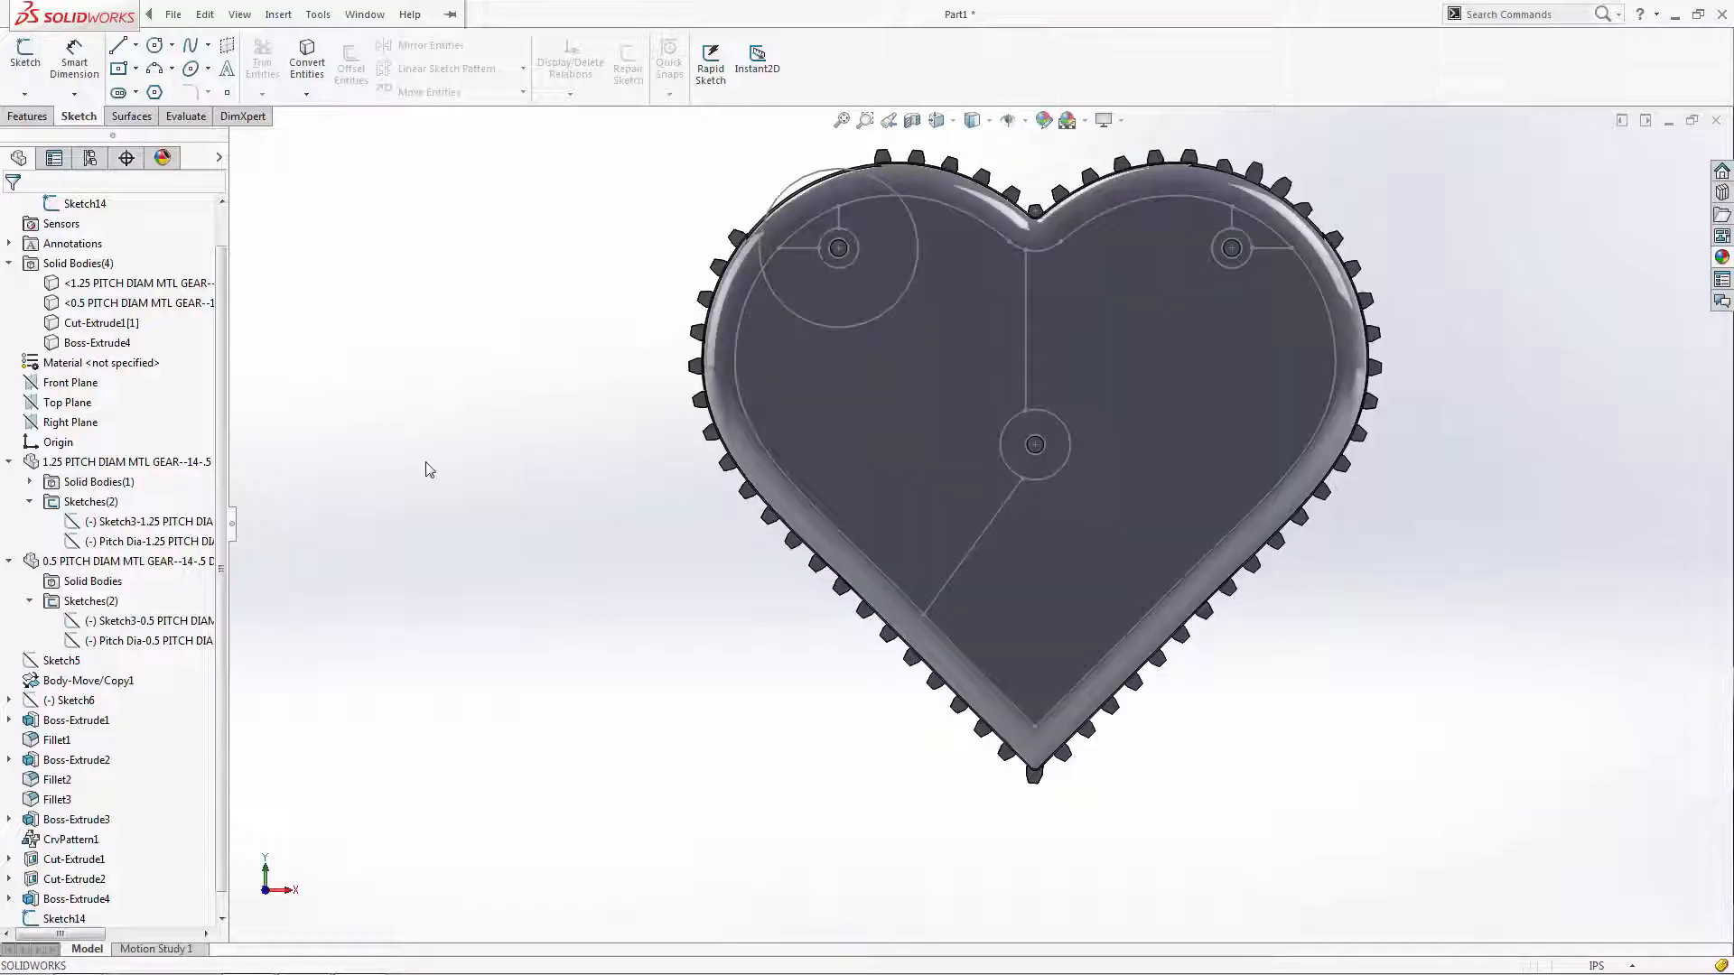
key("f")
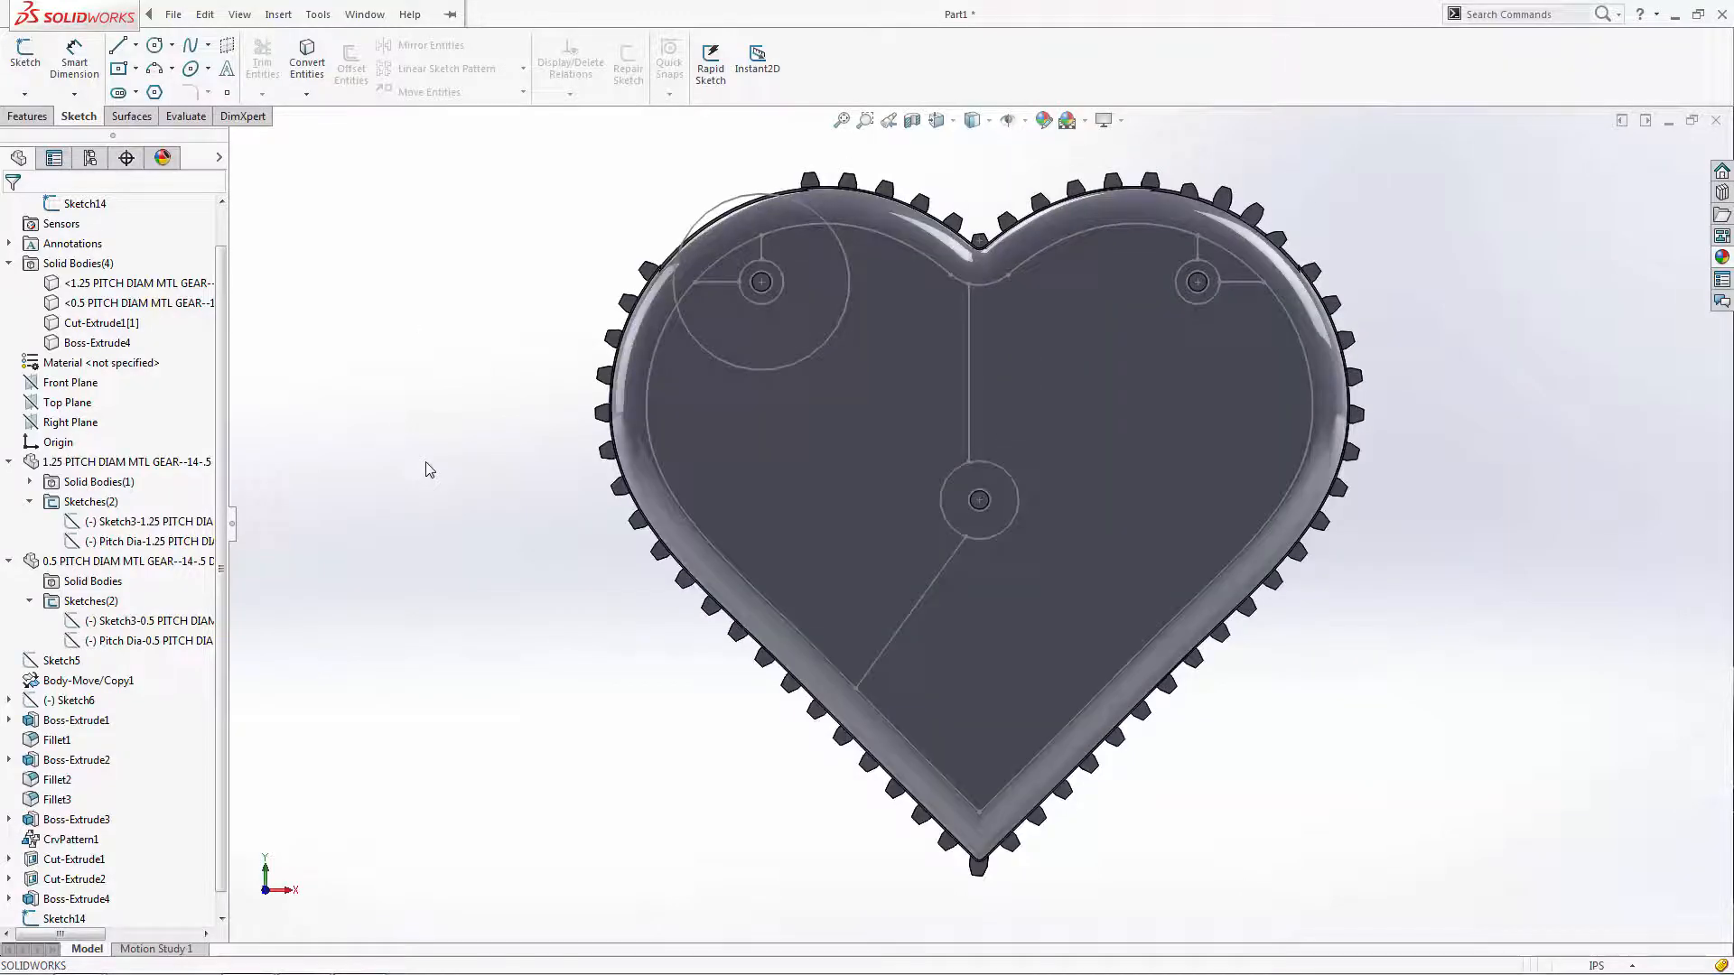
- Start a Through All extruded cut from the window sketch, limiting its feature scope to the smooth heart cover body
left_click(60, 918)
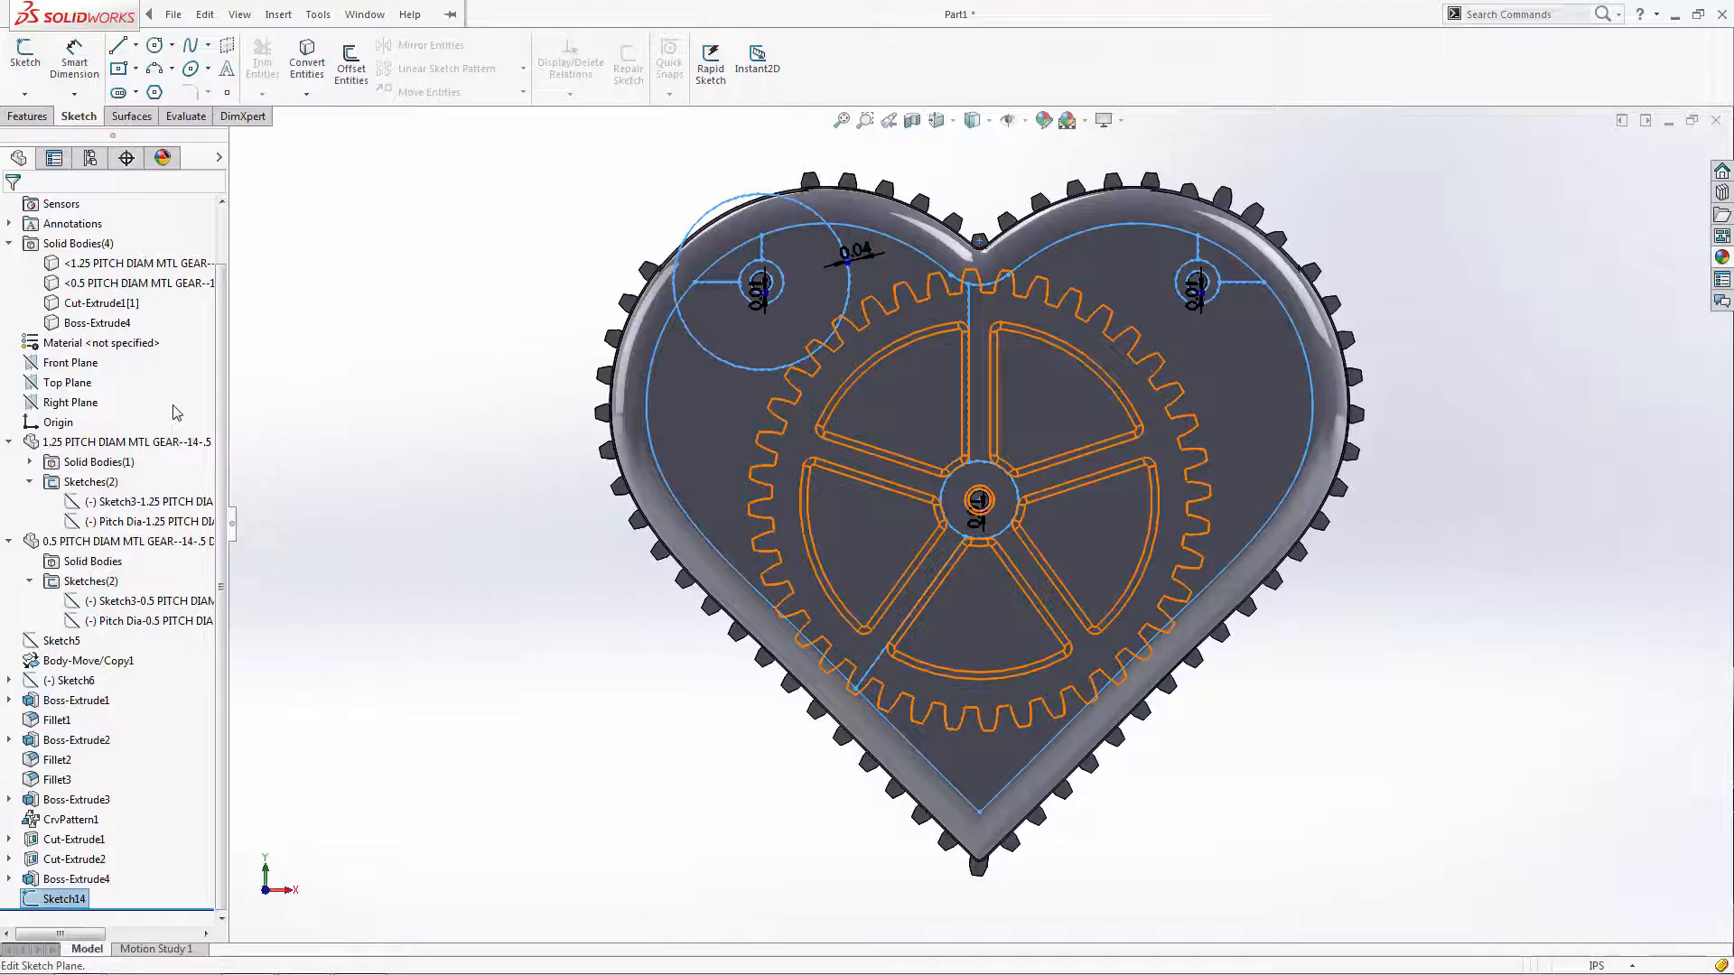
left_click(28, 115)
left_click(273, 63)
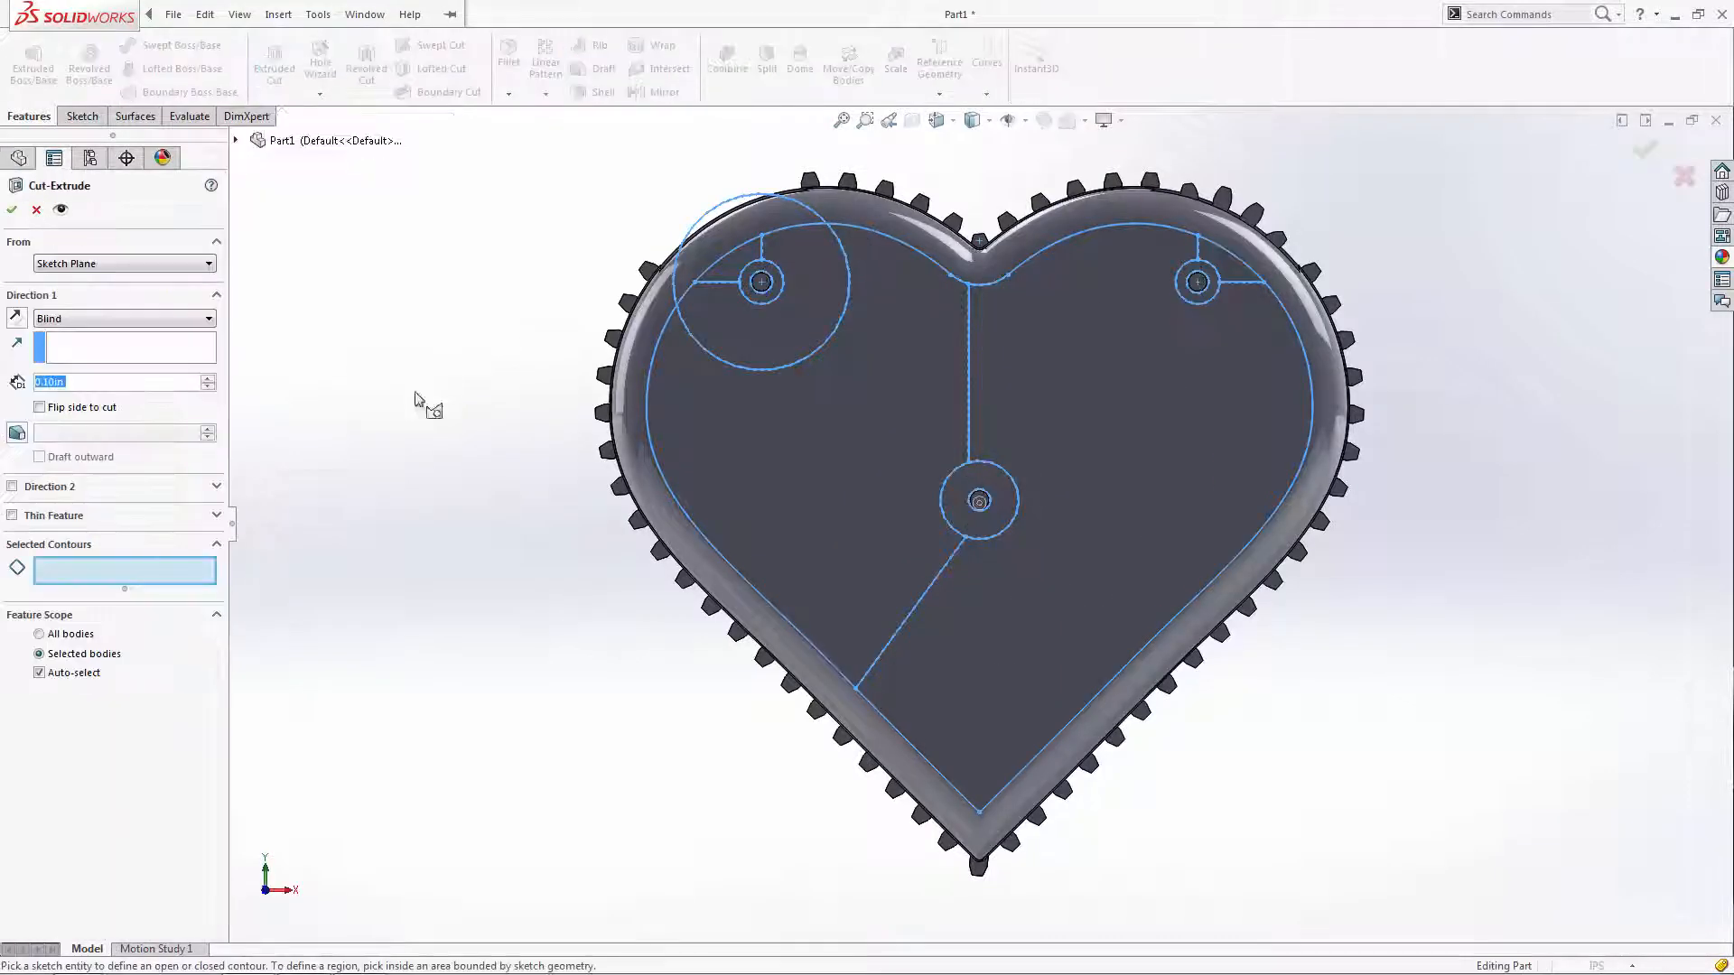
left_click(99, 318)
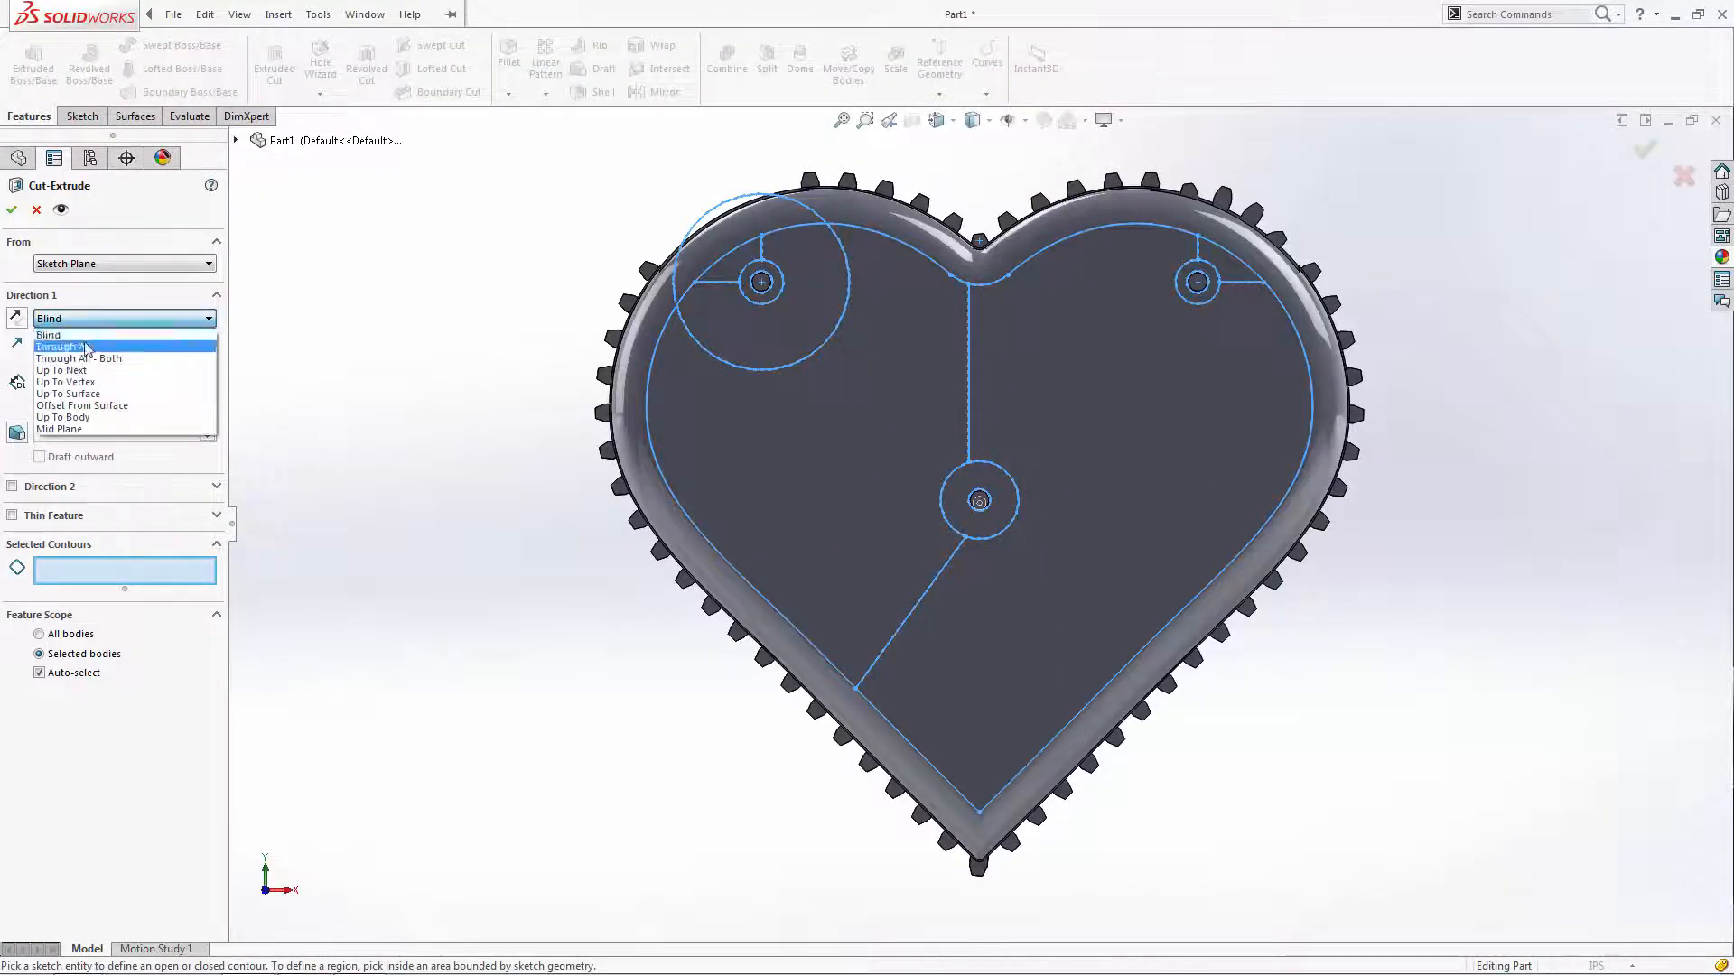
left_click(88, 347)
left_click(71, 645)
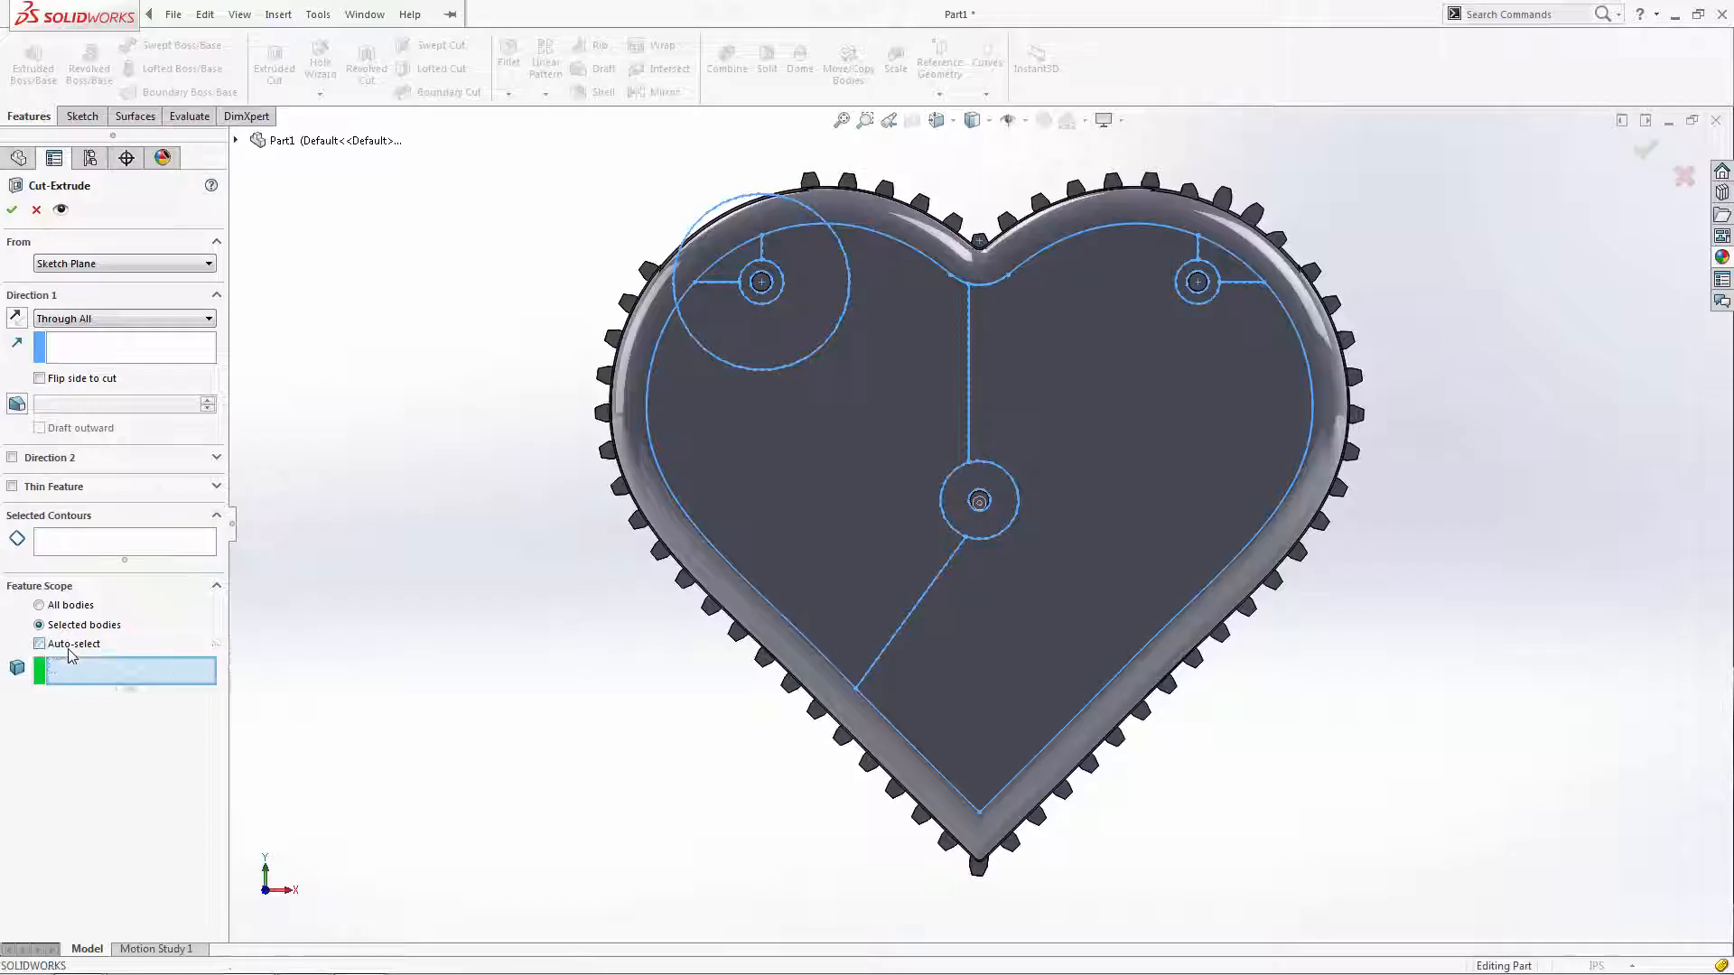
left_click(690, 535)
- Choose the large right-hand window region and the clearance rings around the central and upper-right pins as cut contours
left_click(118, 544)
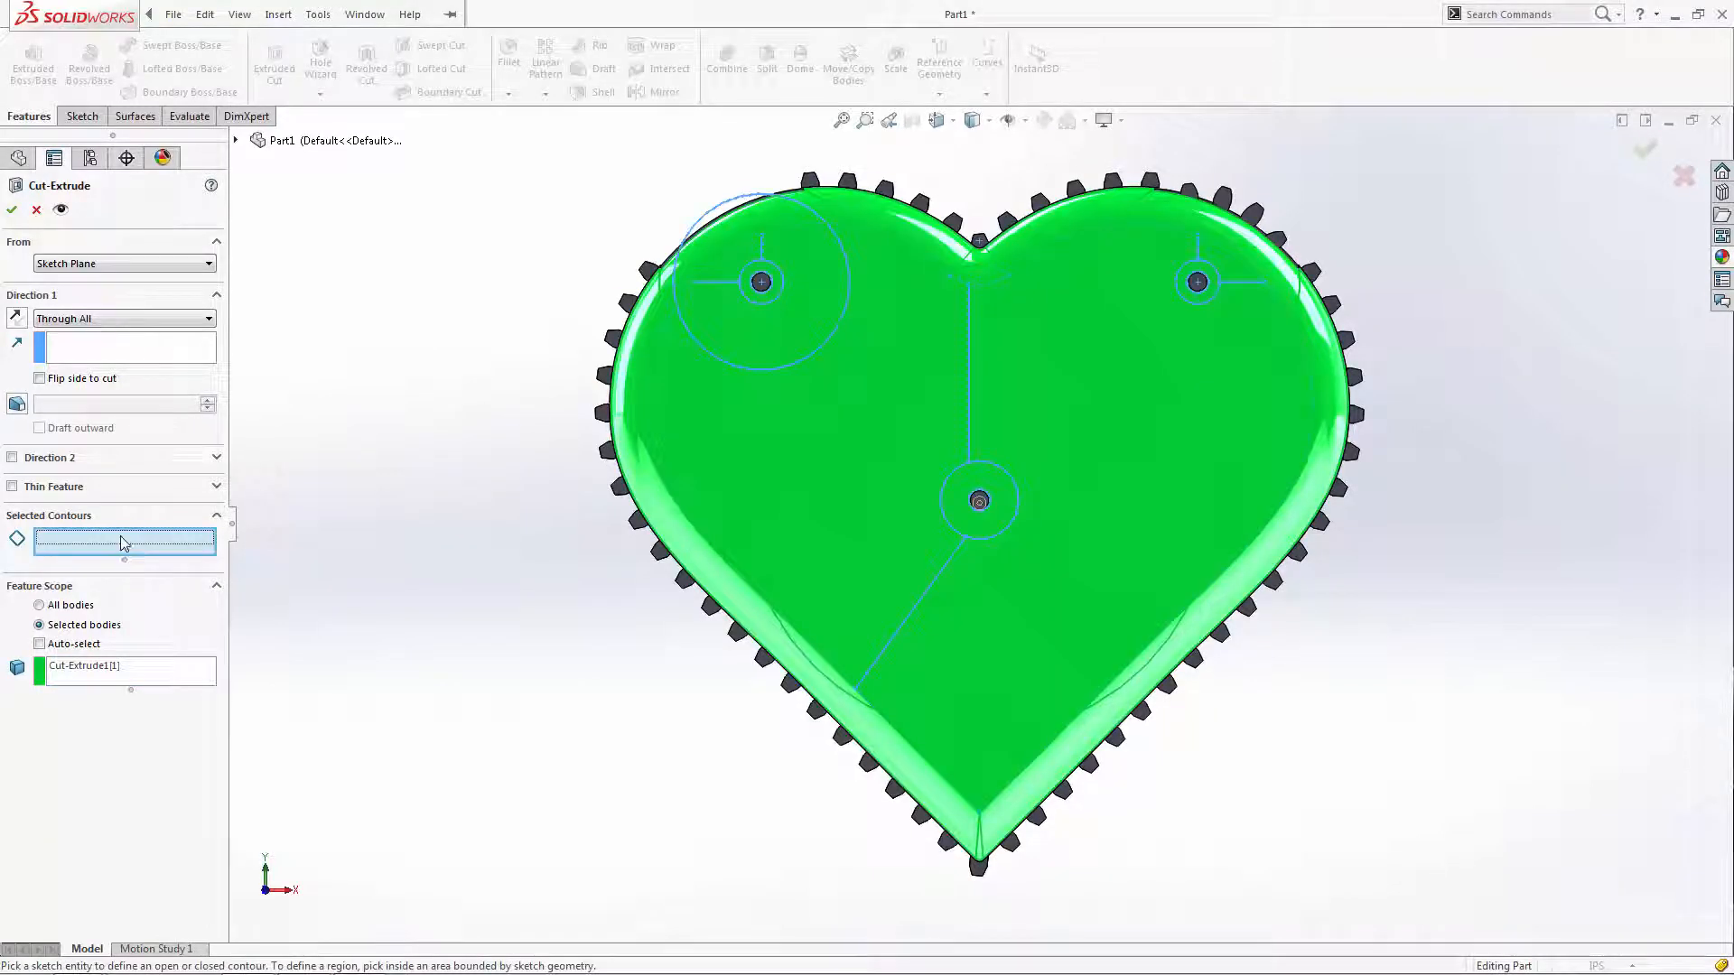
left_click(1065, 646)
scroll(1000, 531, "down", 3)
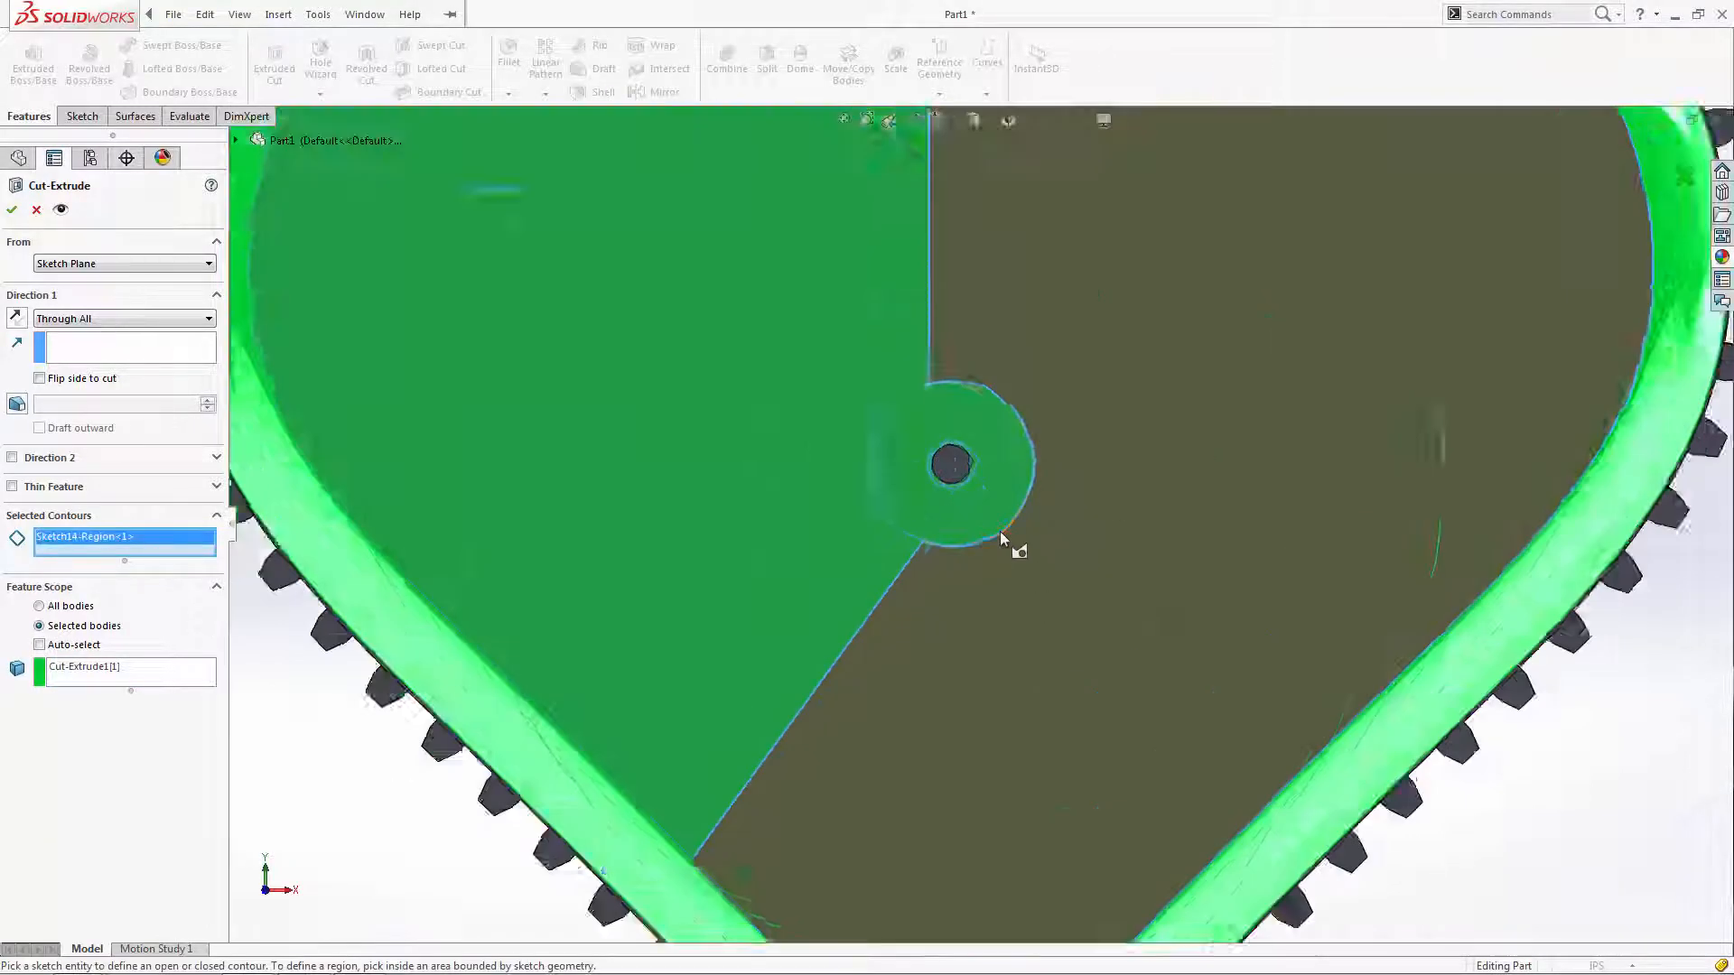
scroll(927, 474, "down", 2)
left_click(930, 478)
scroll(939, 478, "up", 5)
scroll(1046, 449, "down", 5)
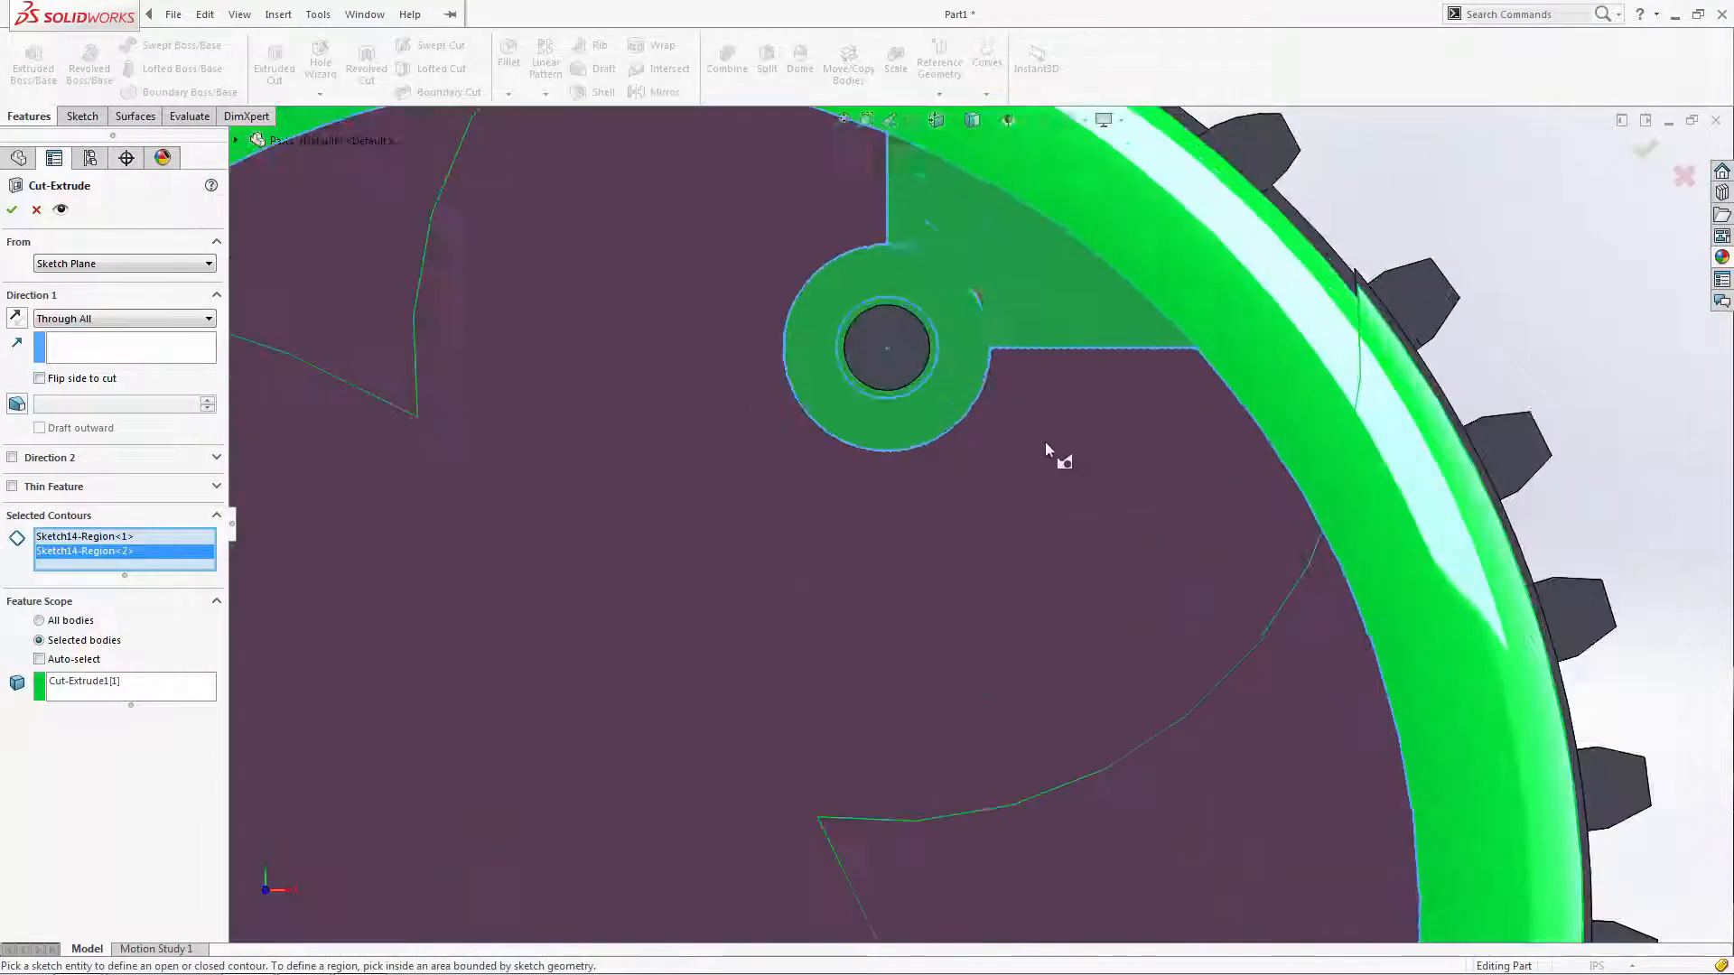
left_click(932, 352)
scroll(1021, 506, "up", 5)
- Add the upper-left window region and the clearance ring around its pin to the contours and complete the cut
scroll(805, 520, "down", 6)
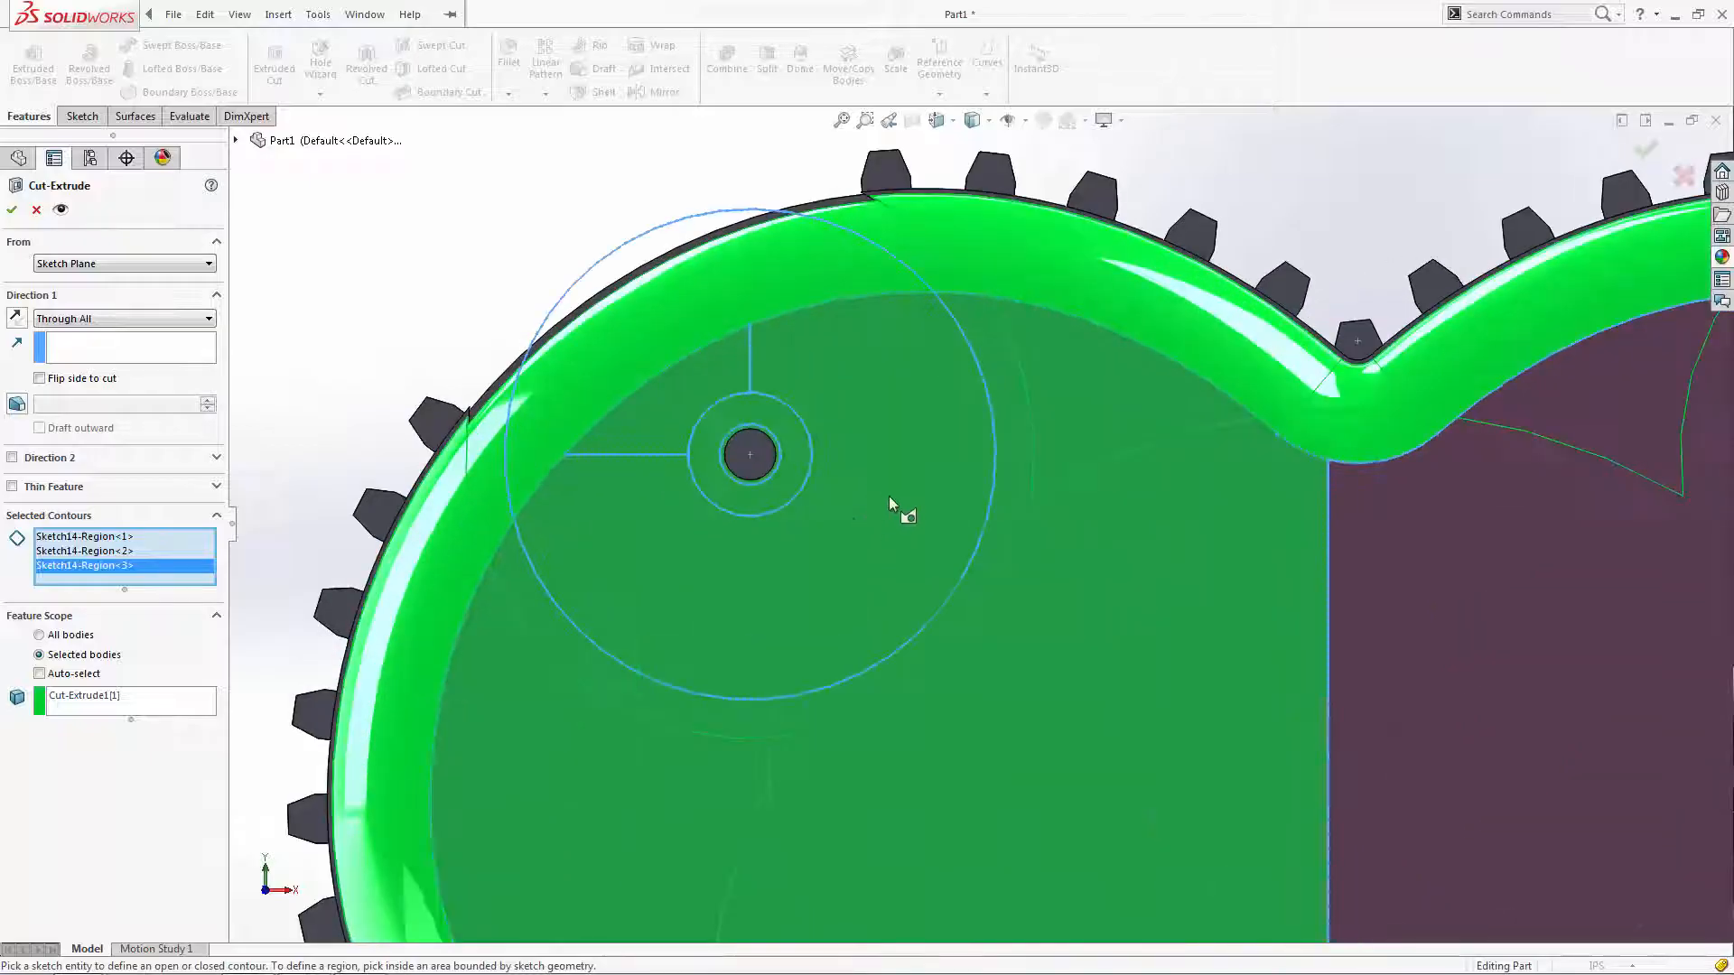
left_click(837, 576)
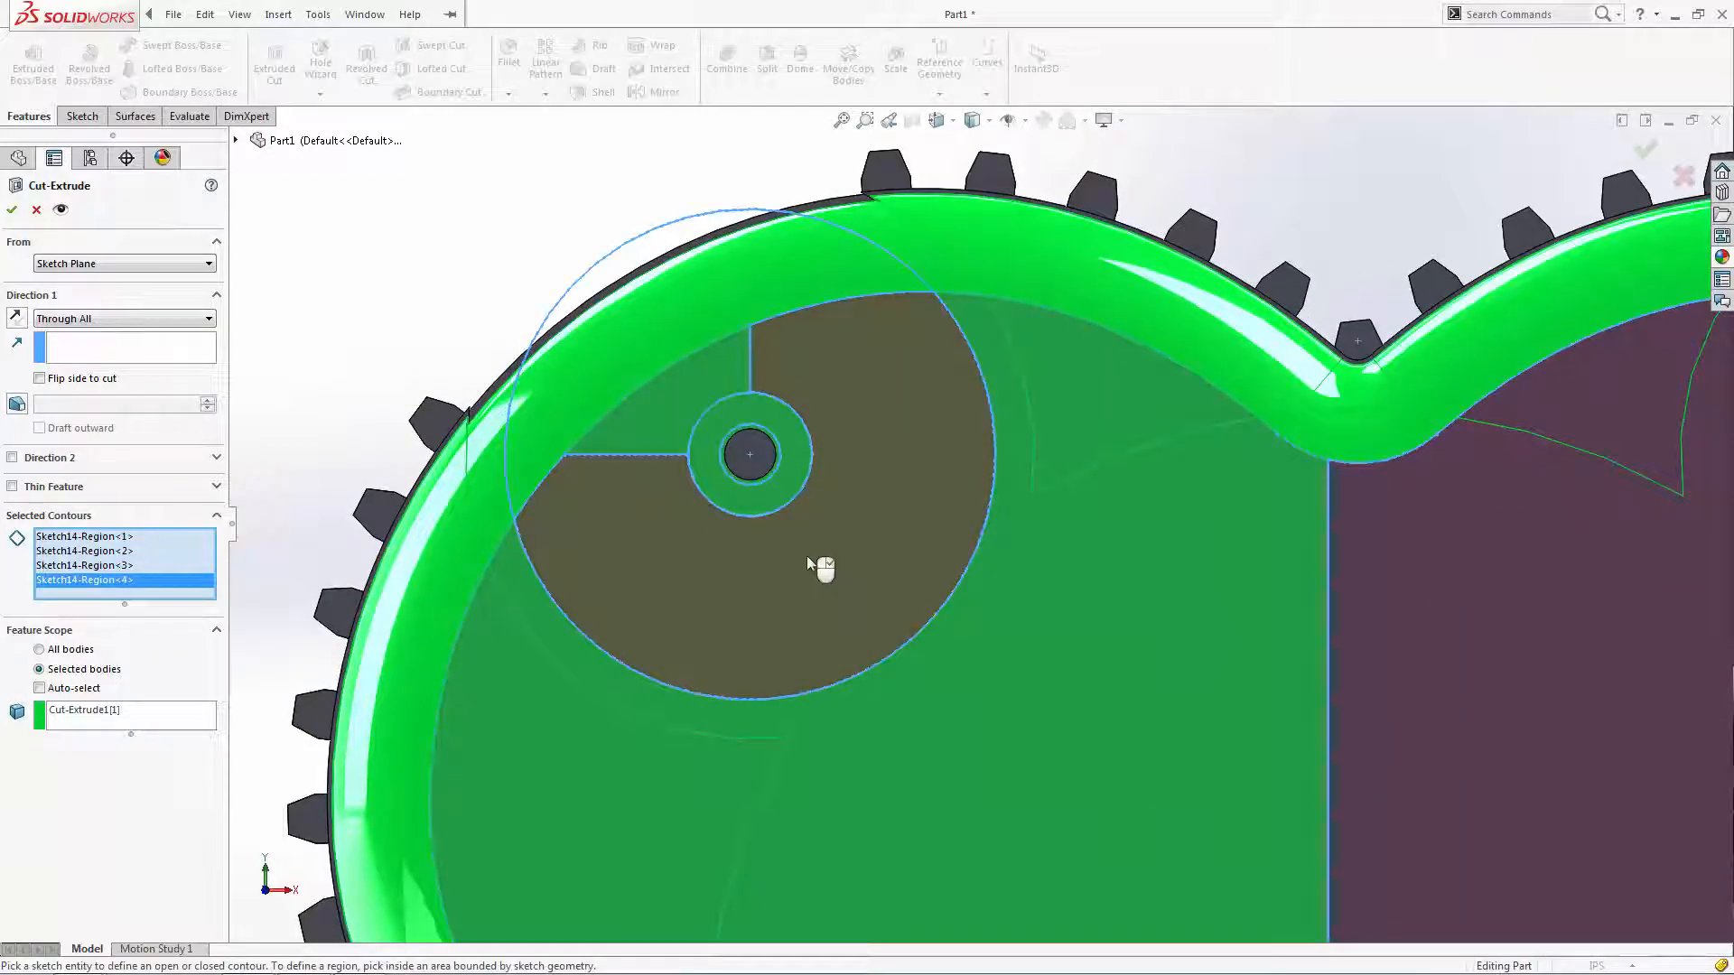
scroll(806, 556, "down", 5)
left_click(851, 474)
scroll(851, 474, "up", 5)
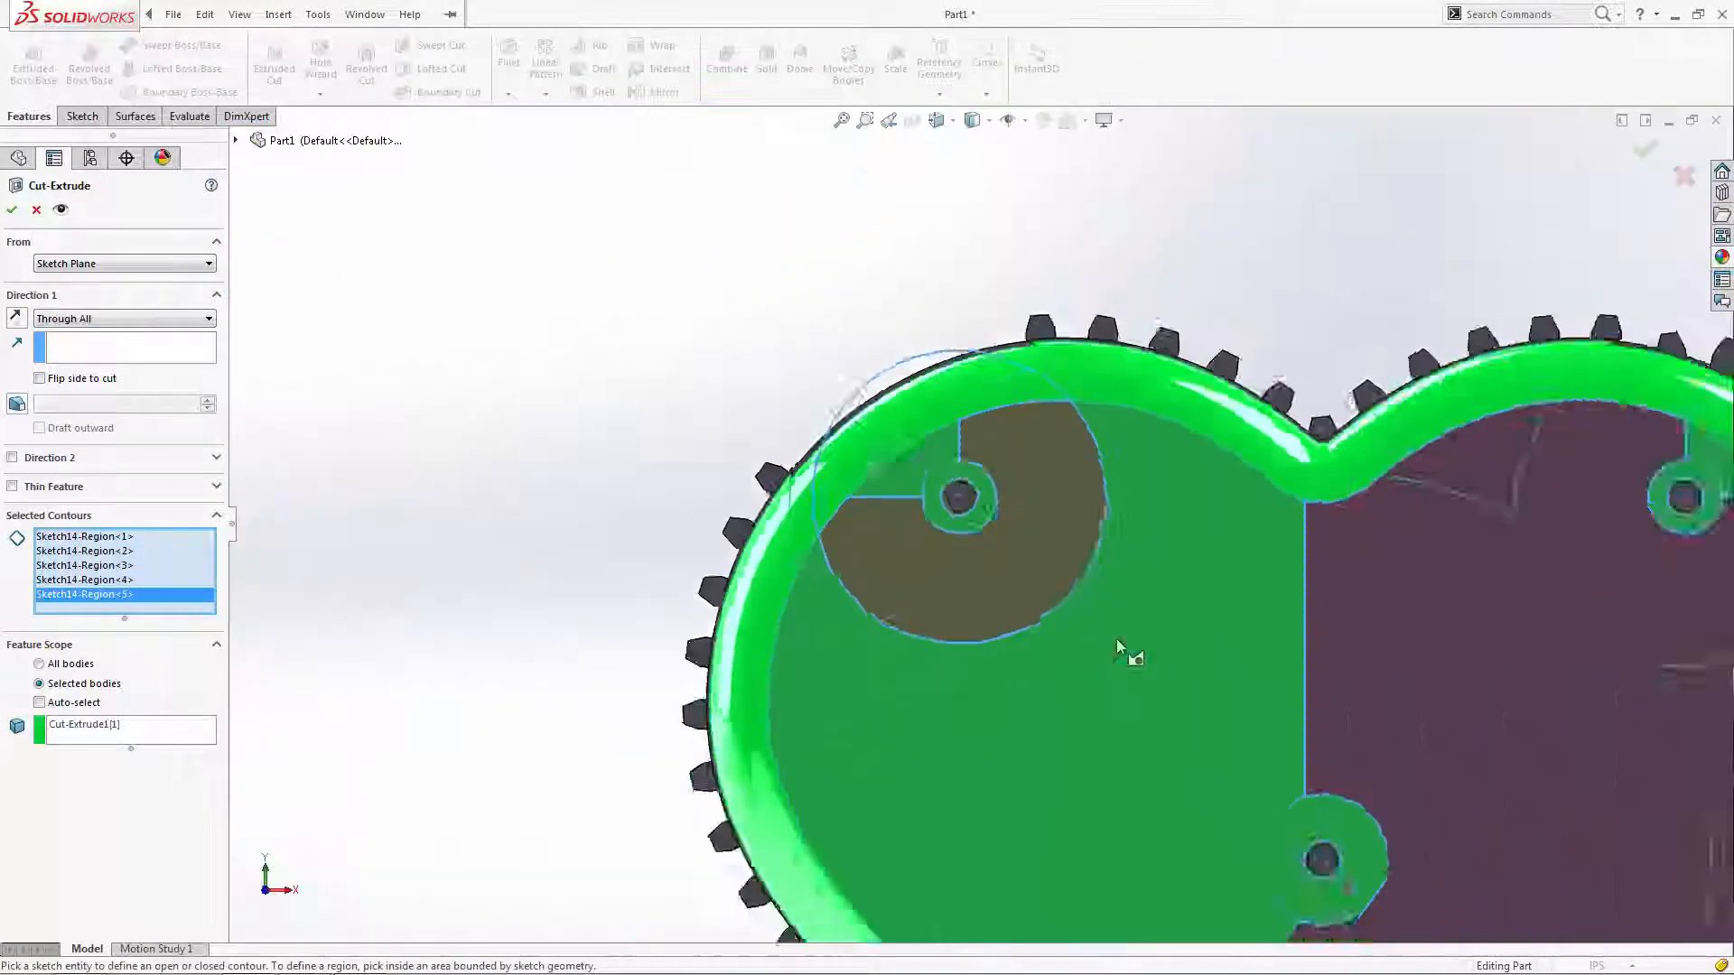
scroll(1137, 654, "up", 4)
key("f")
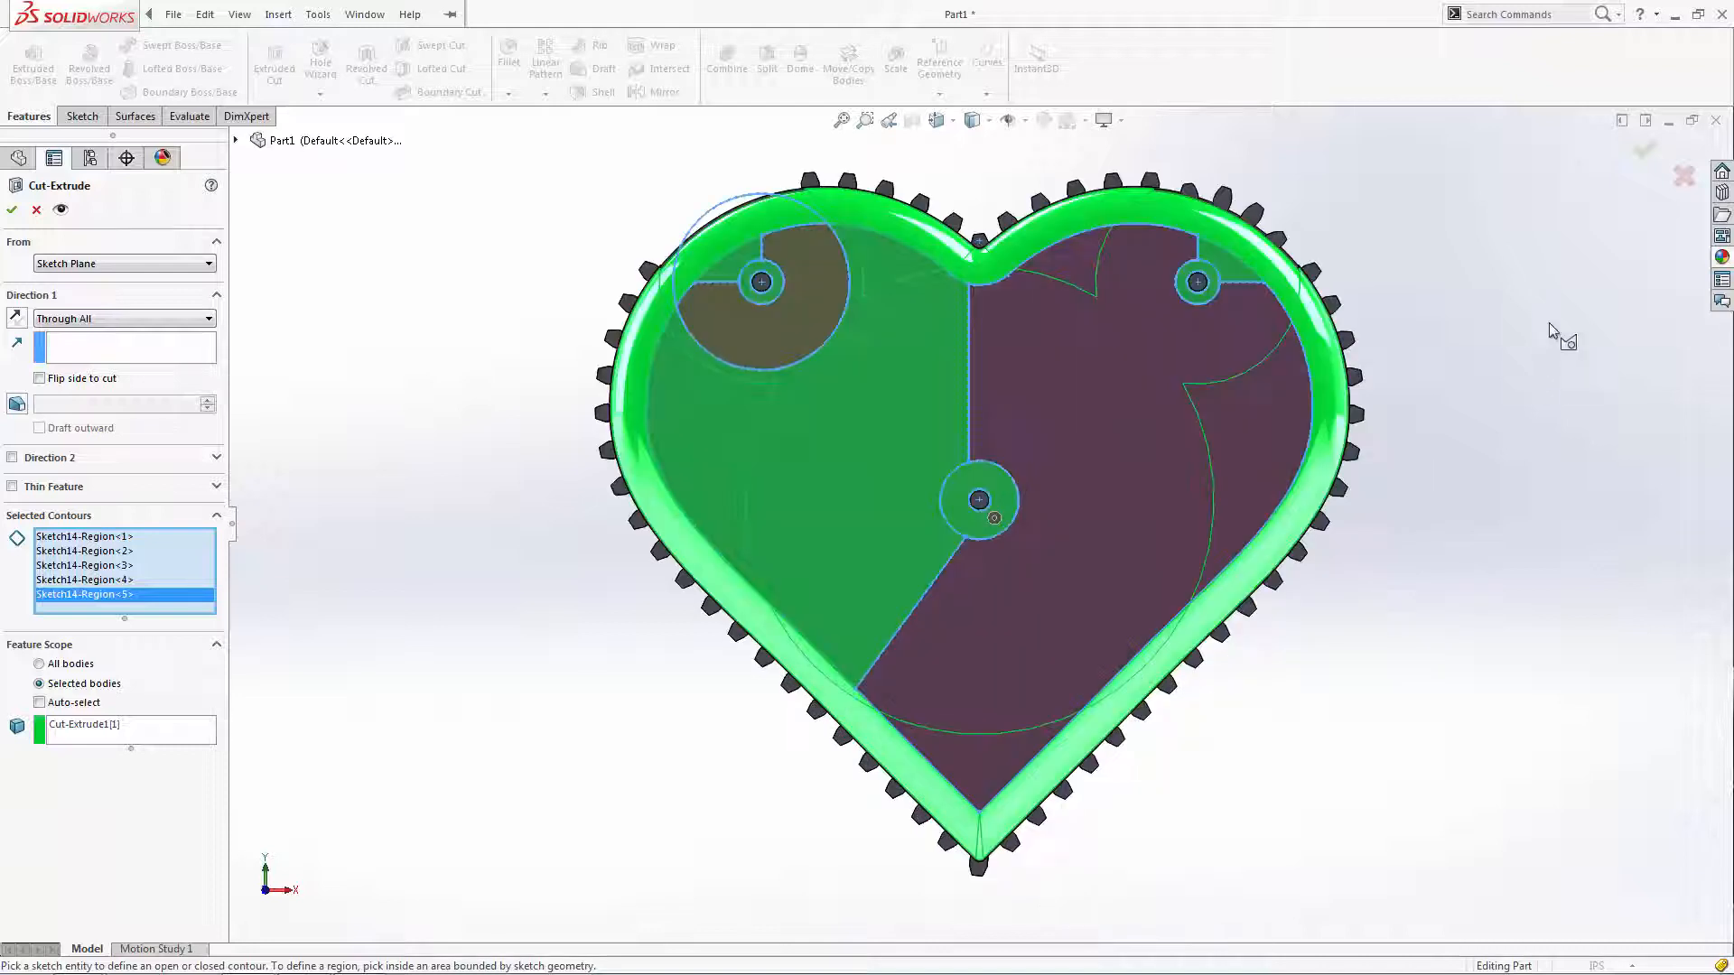
left_click(1646, 154)
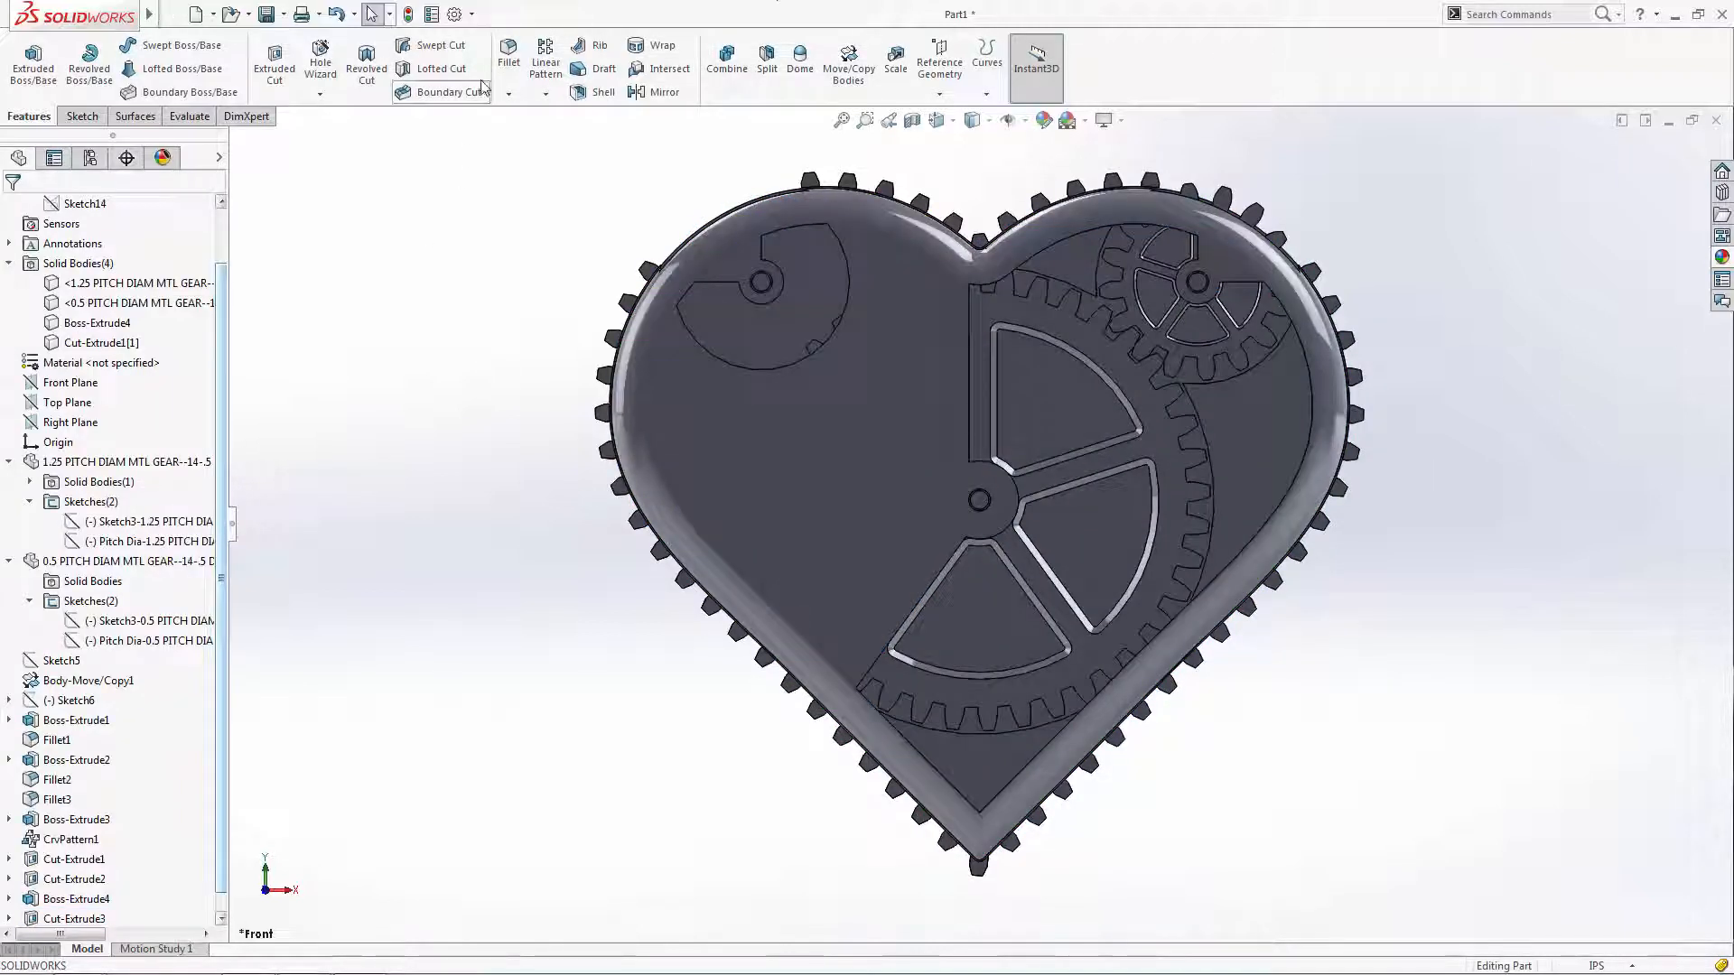
- Start a 0.02 in symmetric fillet on the six vertical corner edges of the upper-left window, including those at the pin boss
left_click(508, 54)
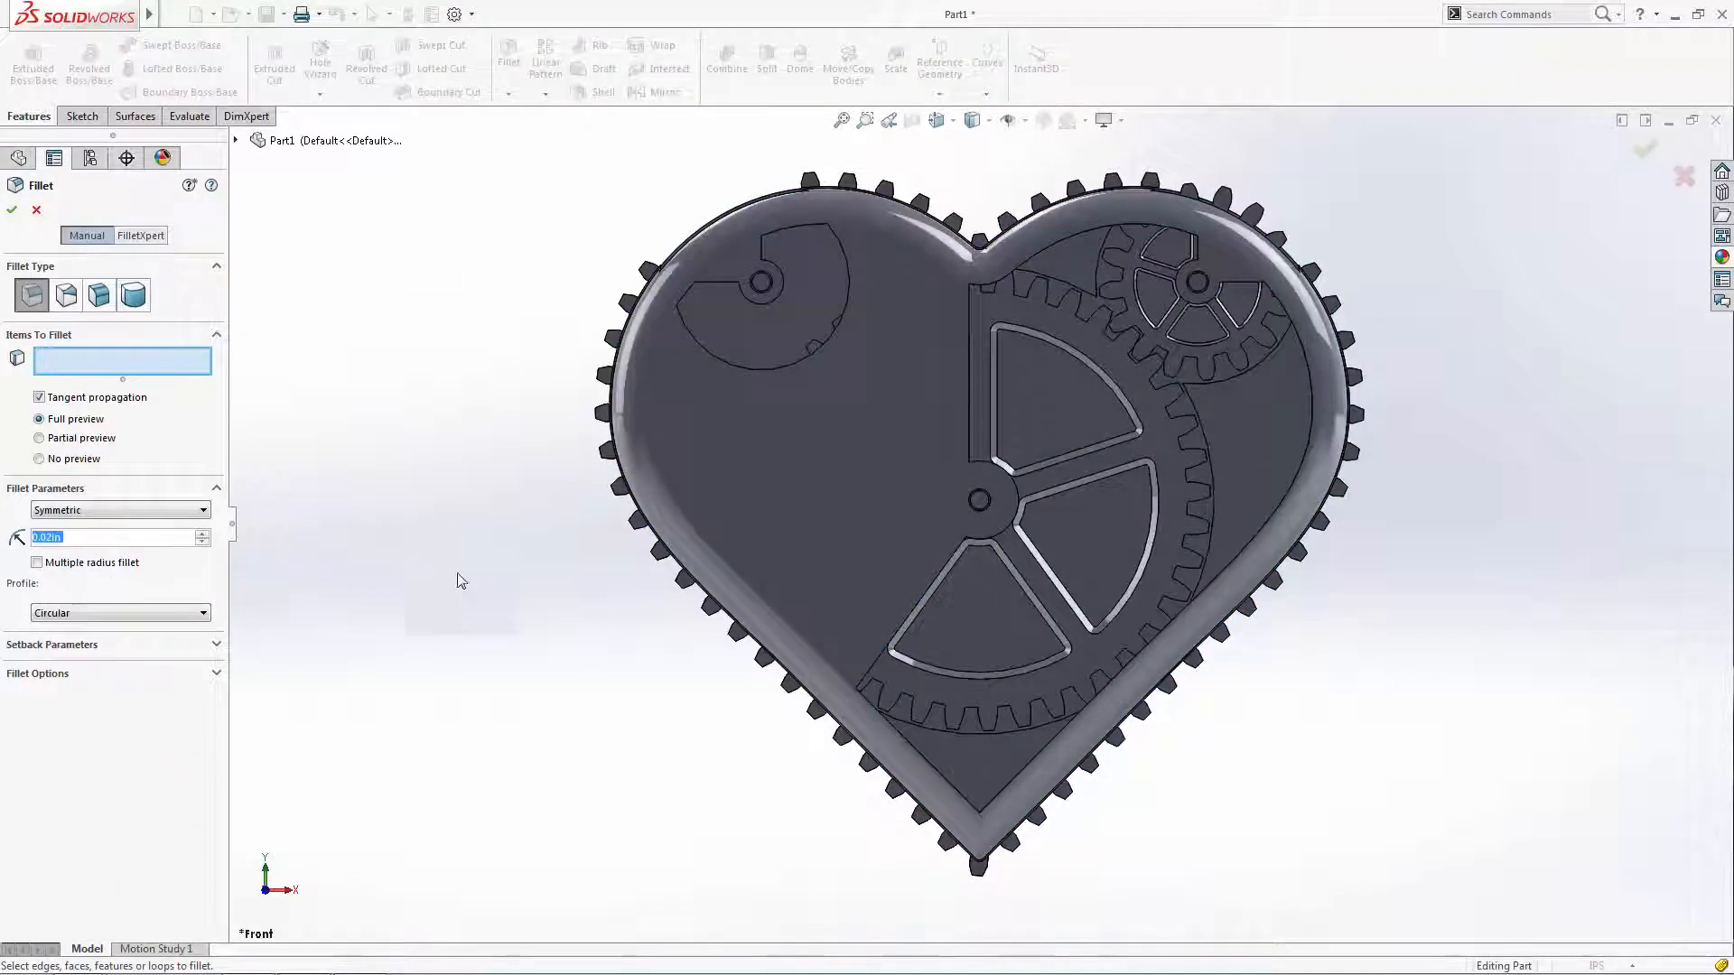
middle_click_drag(458, 580, 858, 361)
scroll(863, 360, "down", 5)
left_click(863, 350)
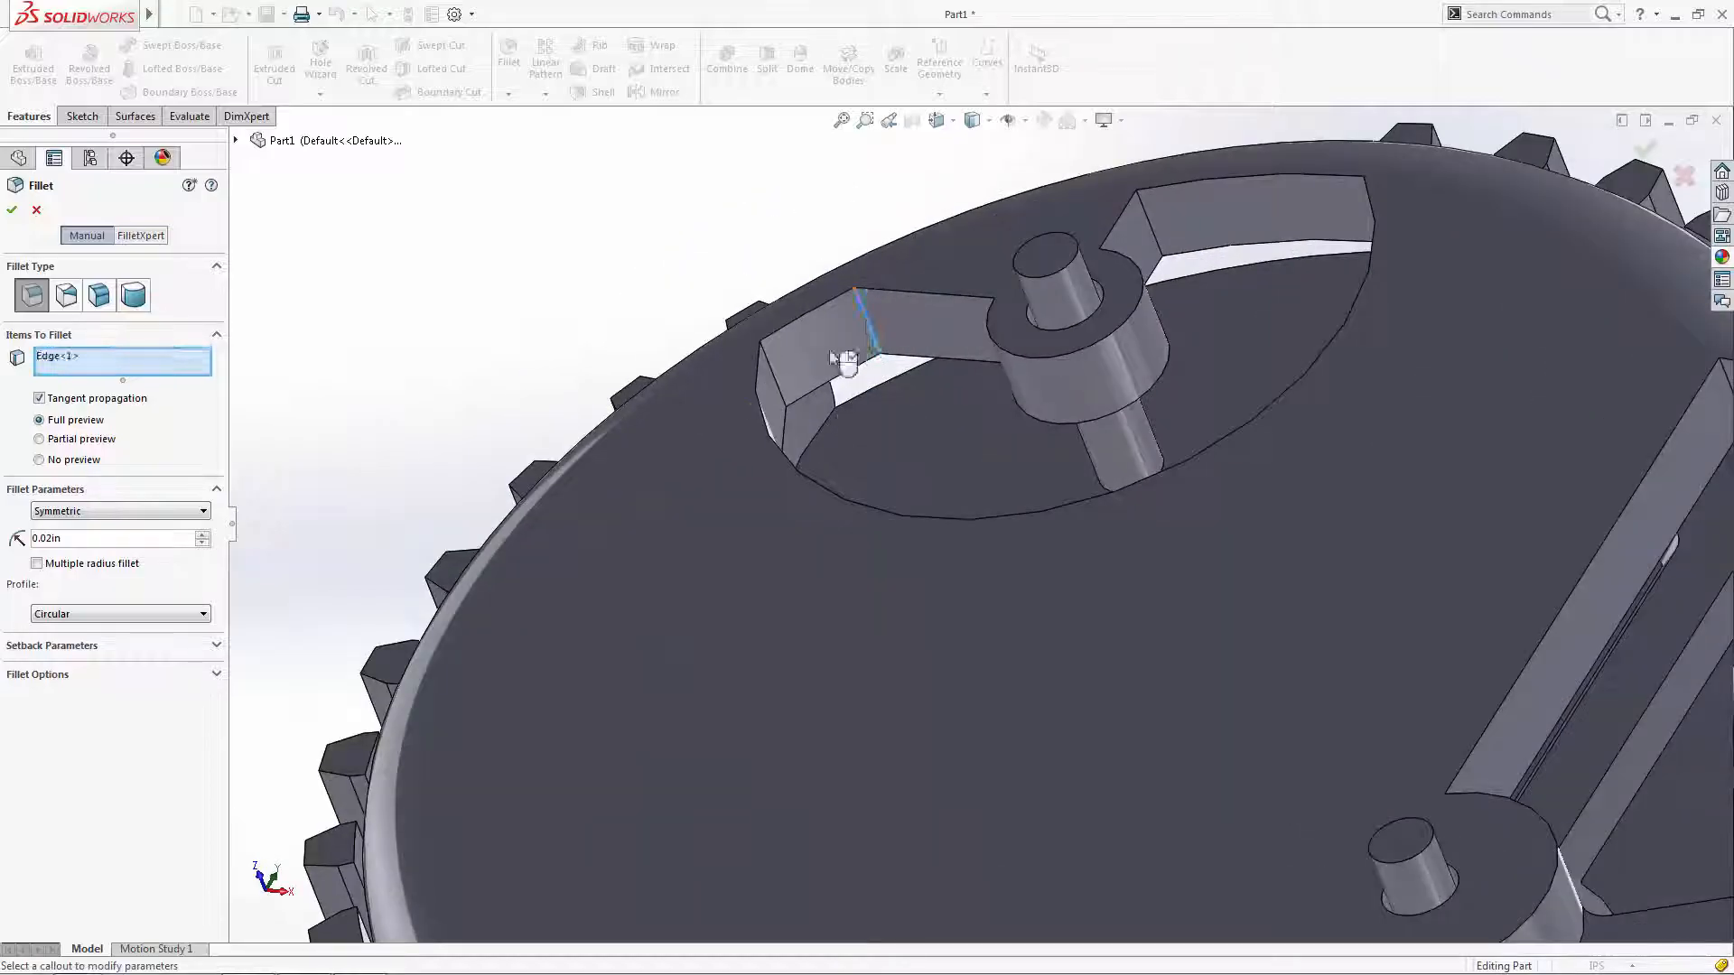
left_click(775, 386)
left_click(1150, 225)
middle_click_drag(1193, 232, 1301, 226)
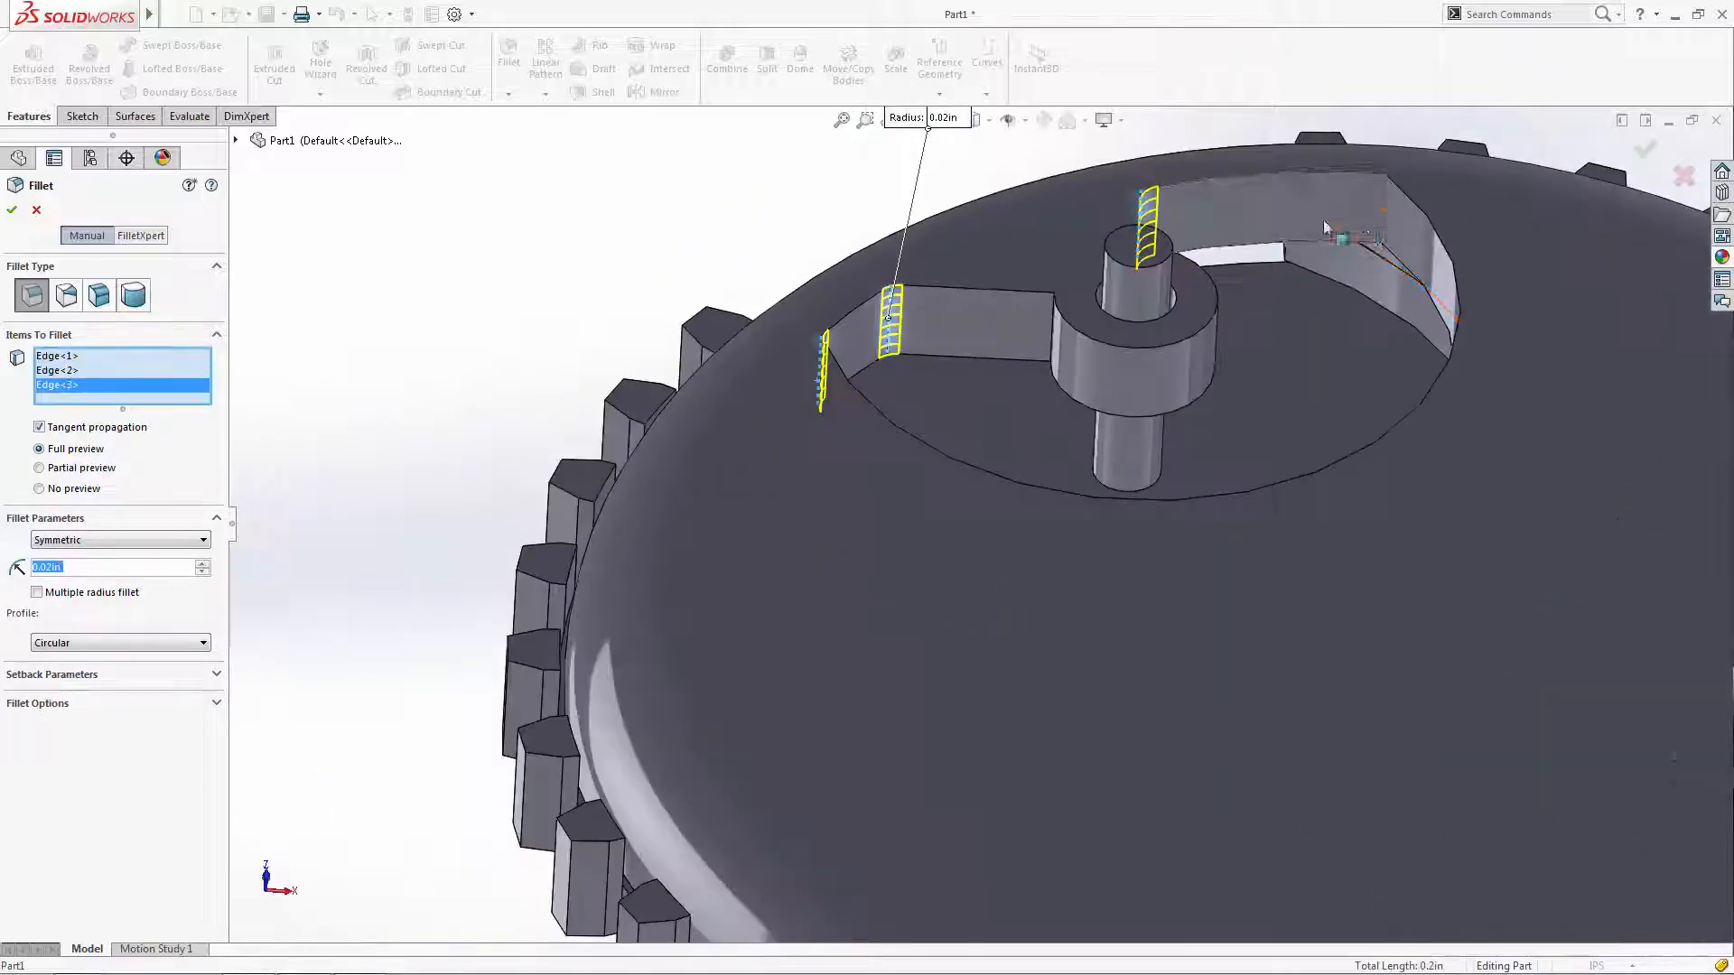
left_click(1382, 217)
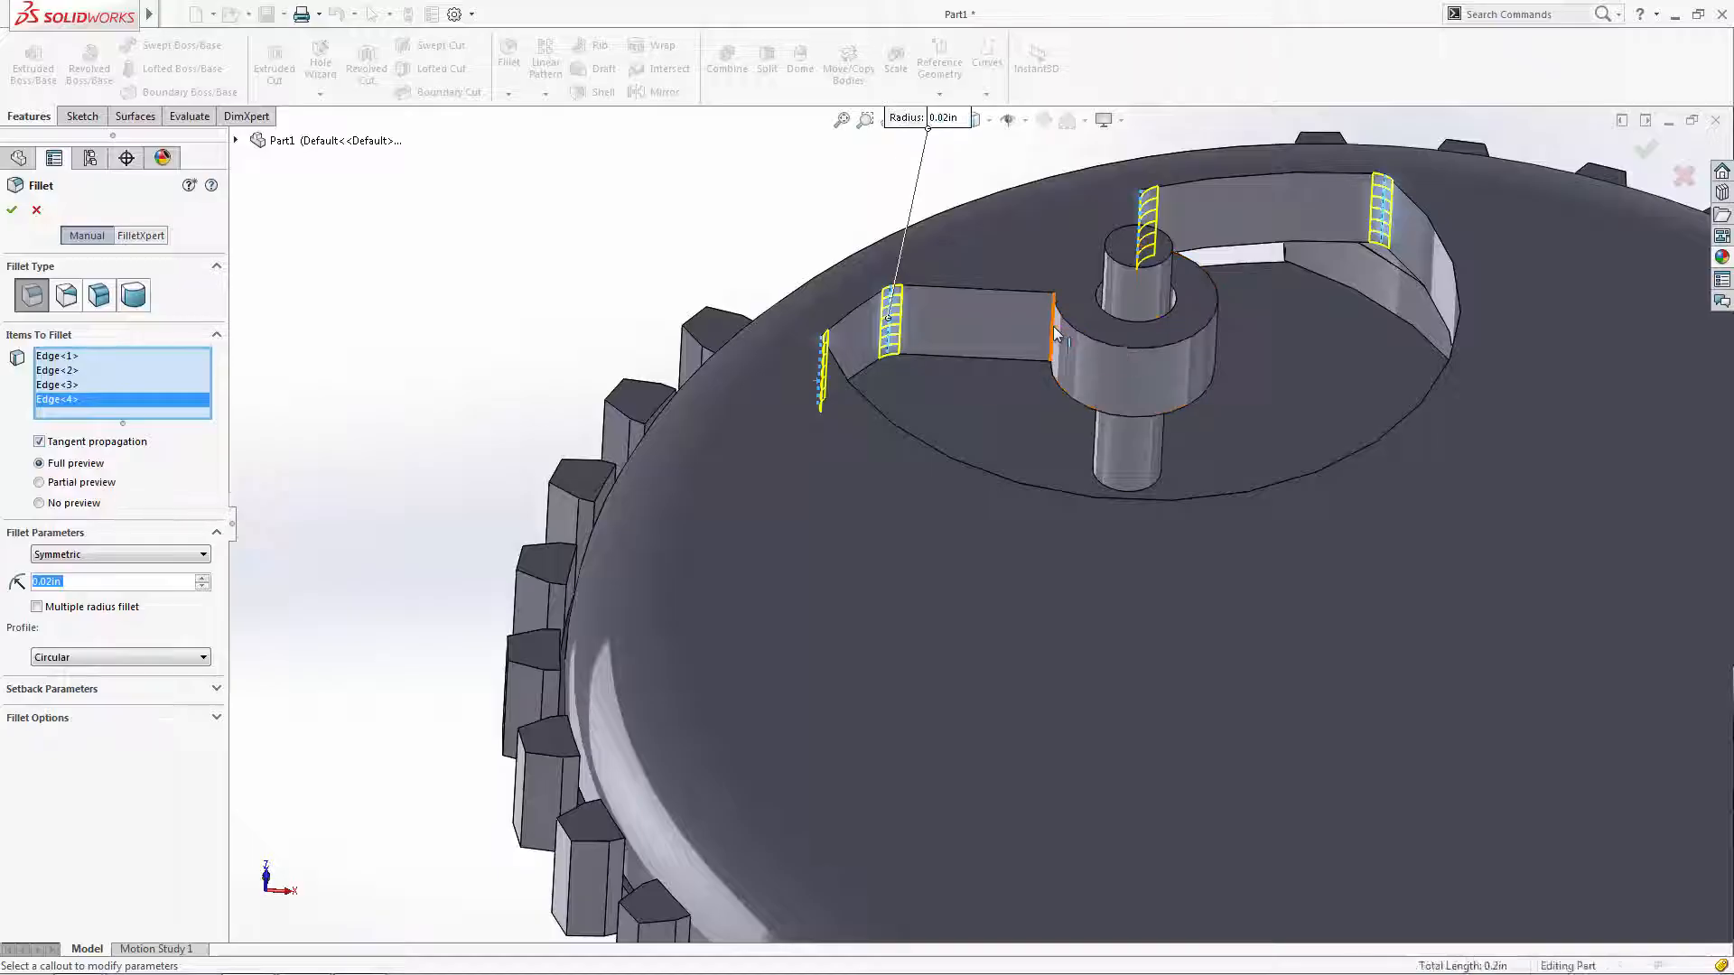
left_click(1054, 328)
middle_click_drag(1066, 330, 1205, 280)
left_click(1297, 298)
scroll(1207, 462, "up", 6)
- Add the large window's vertical corner edges at the central hub and along the heart outline to the fillet
scroll(956, 598, "down", 5)
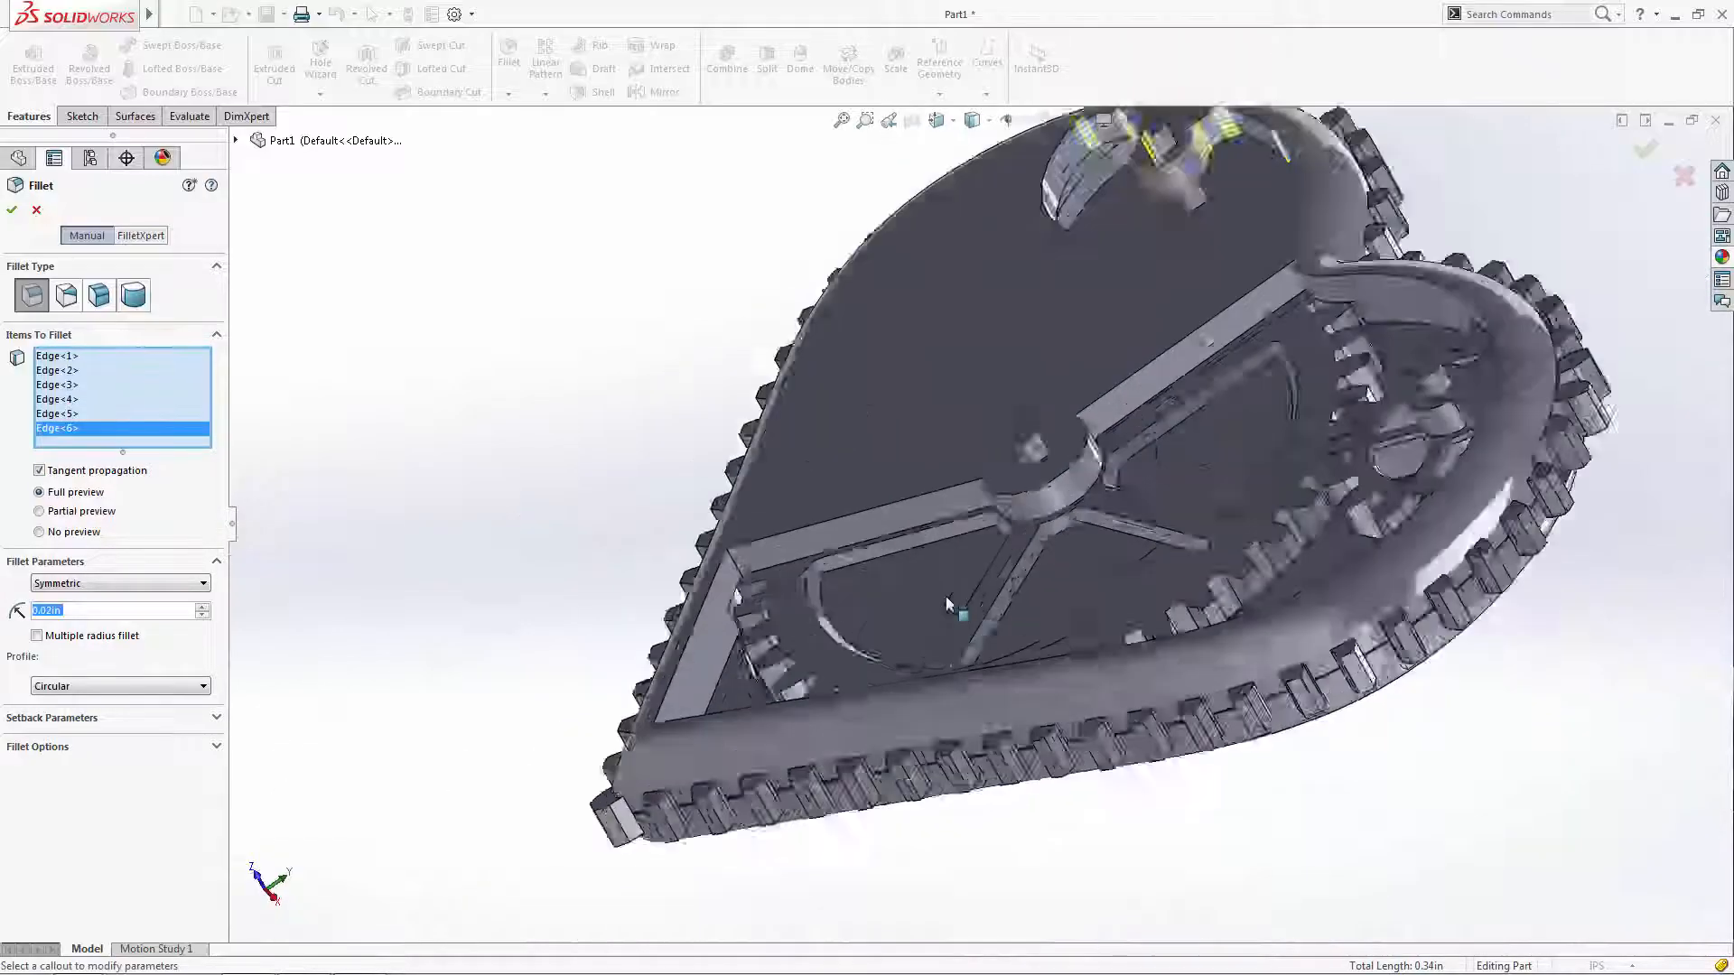
left_click(1026, 451)
middle_click_drag(1026, 451, 889, 393)
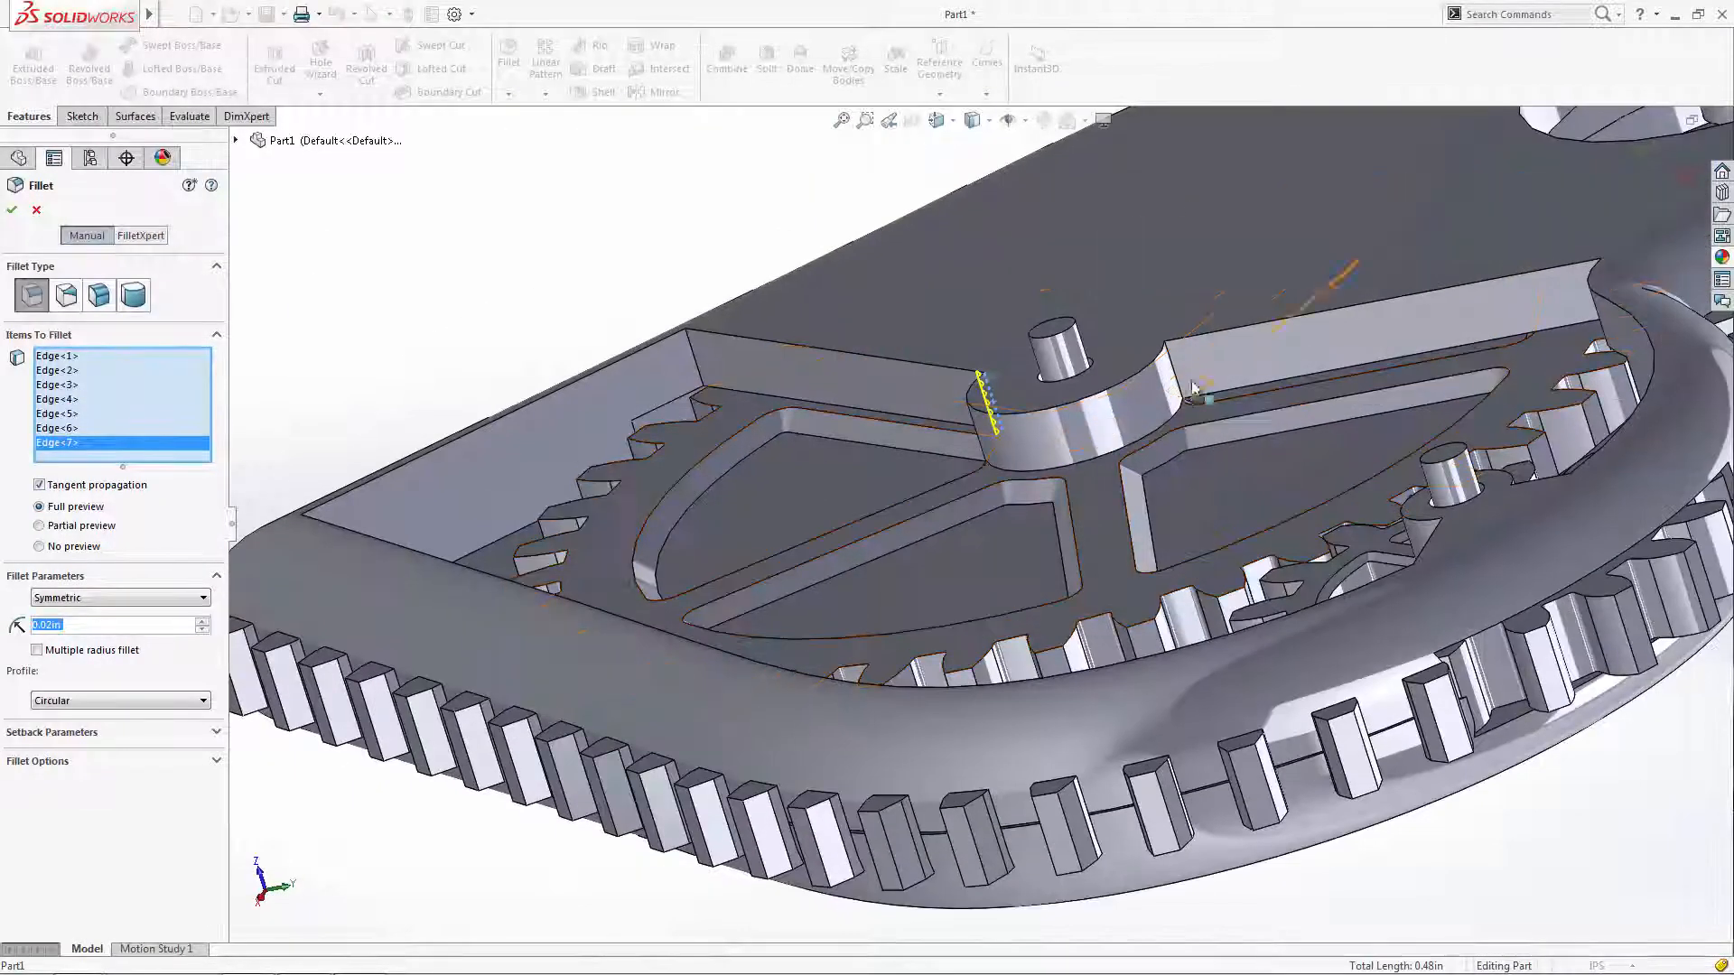
left_click(1174, 368)
left_click(696, 366)
middle_click_drag(696, 366, 1406, 453)
left_click(311, 548)
left_click(980, 350)
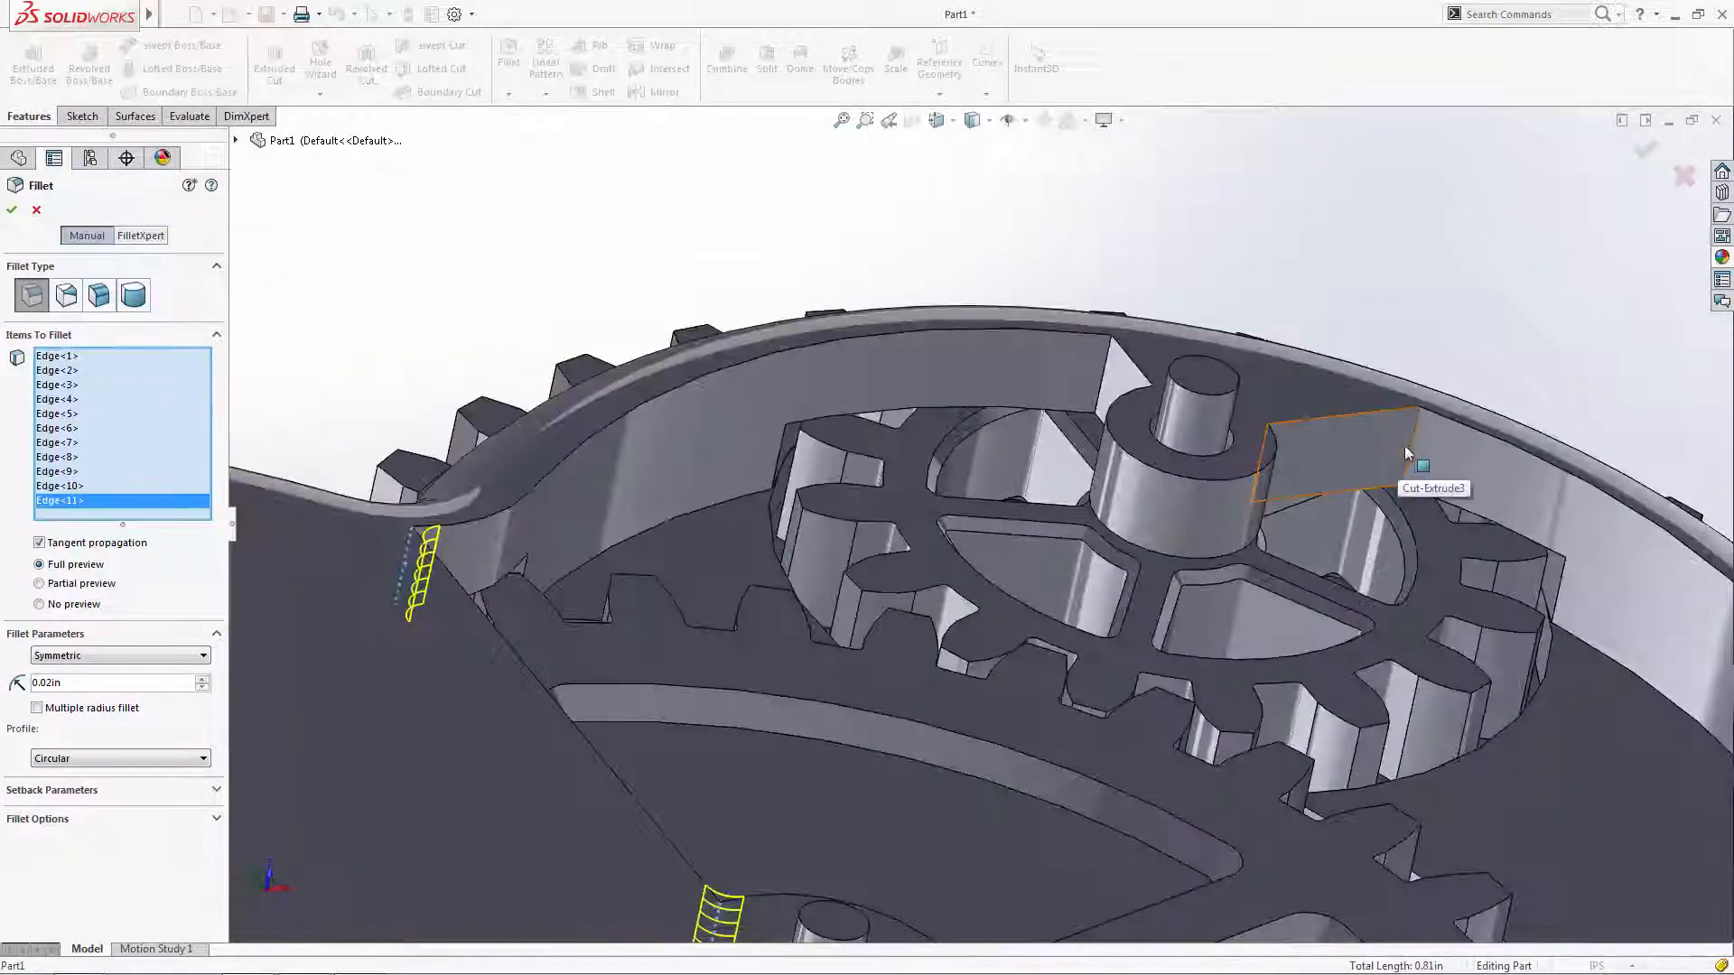
- Add the large window's corner edges around the upper-right pin boss and complete the 0.02 in fillet
left_click(1409, 451)
left_click(1115, 379)
middle_click_drag(1115, 379, 1317, 483)
left_click(1282, 494)
left_click(1242, 419)
scroll(1242, 419, "up", 5)
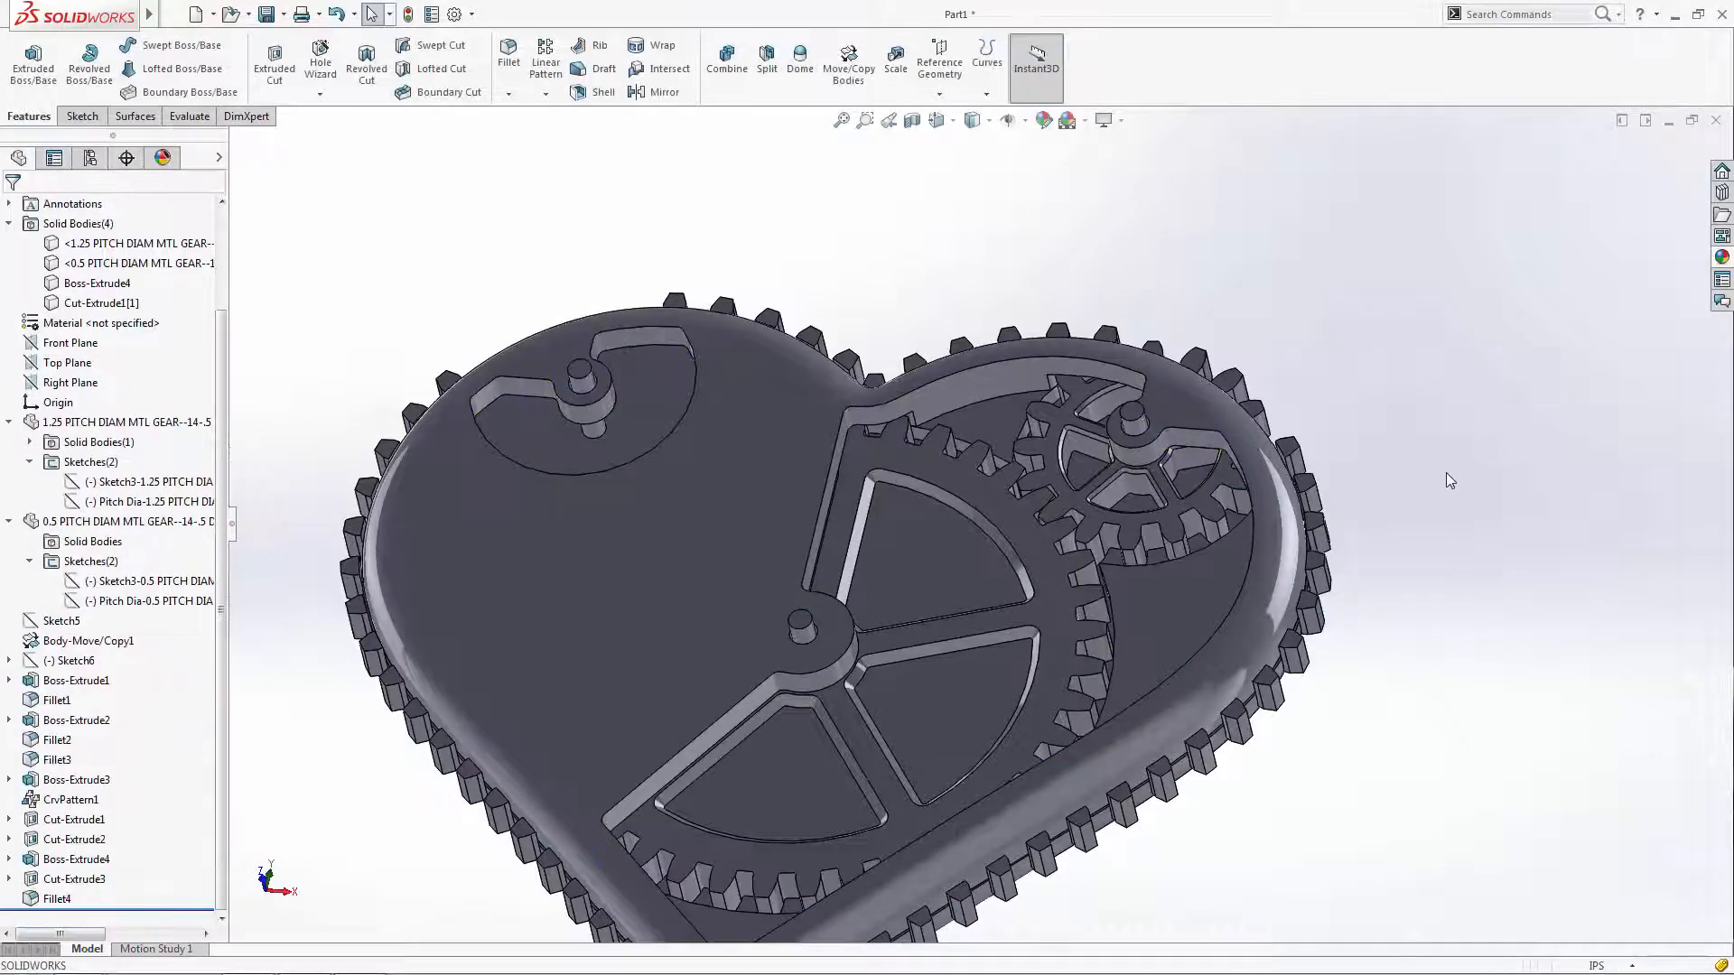
key("ctrl+7")
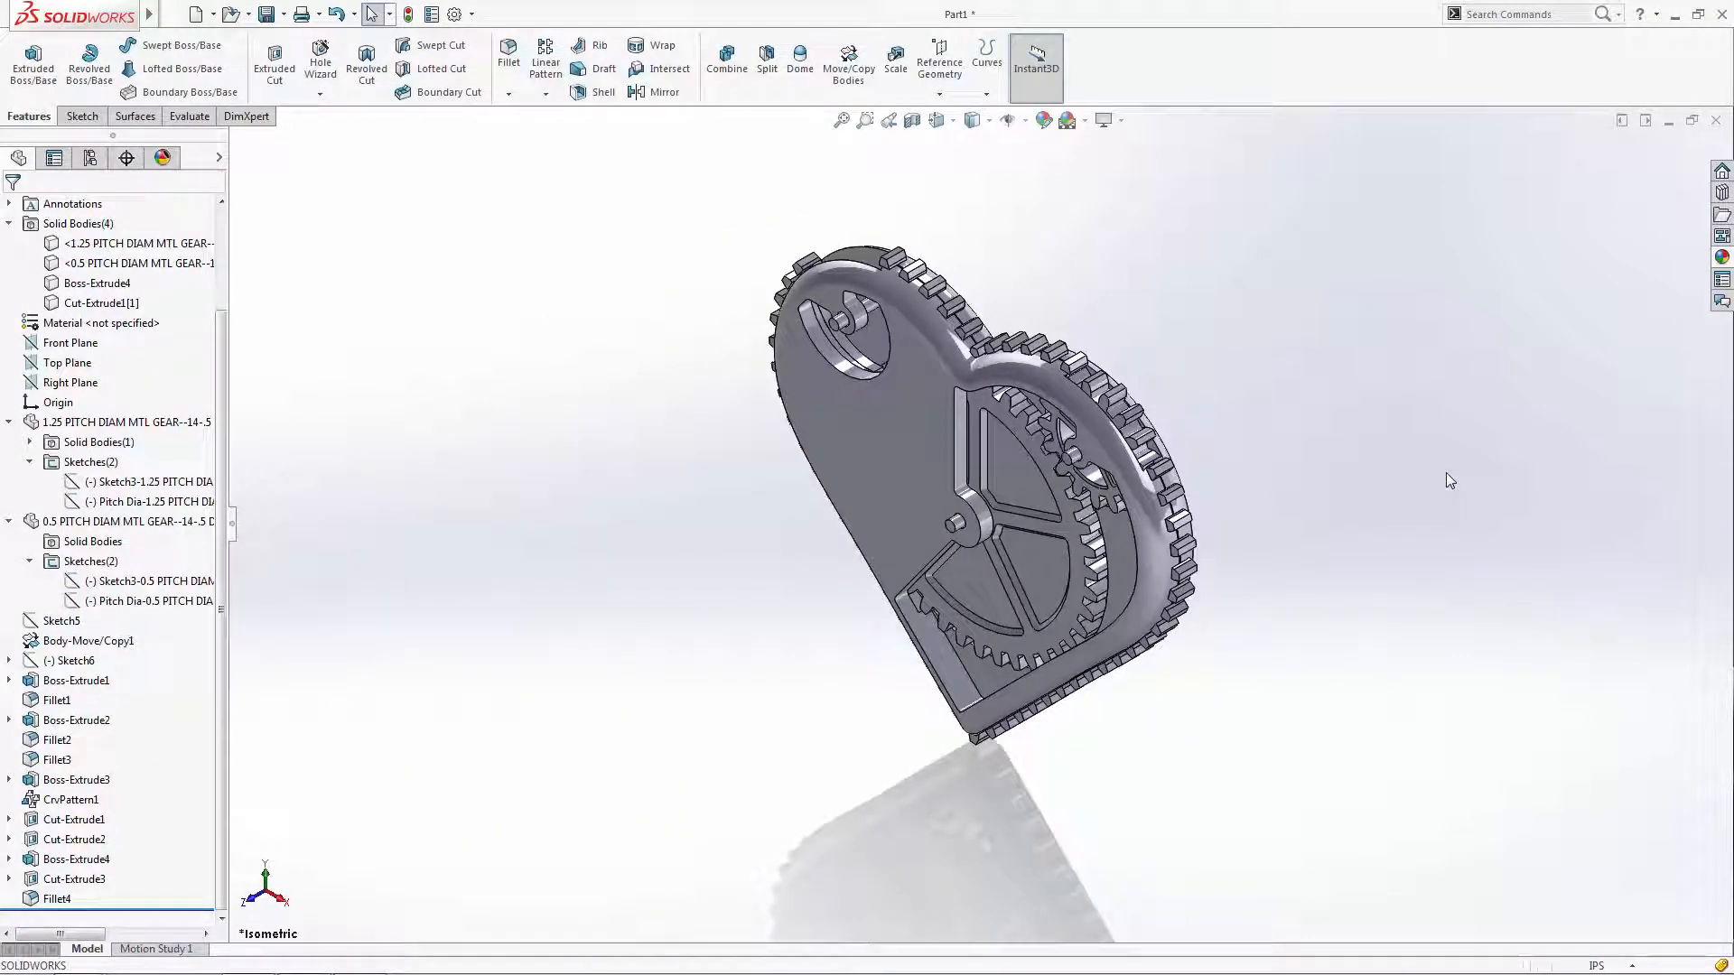